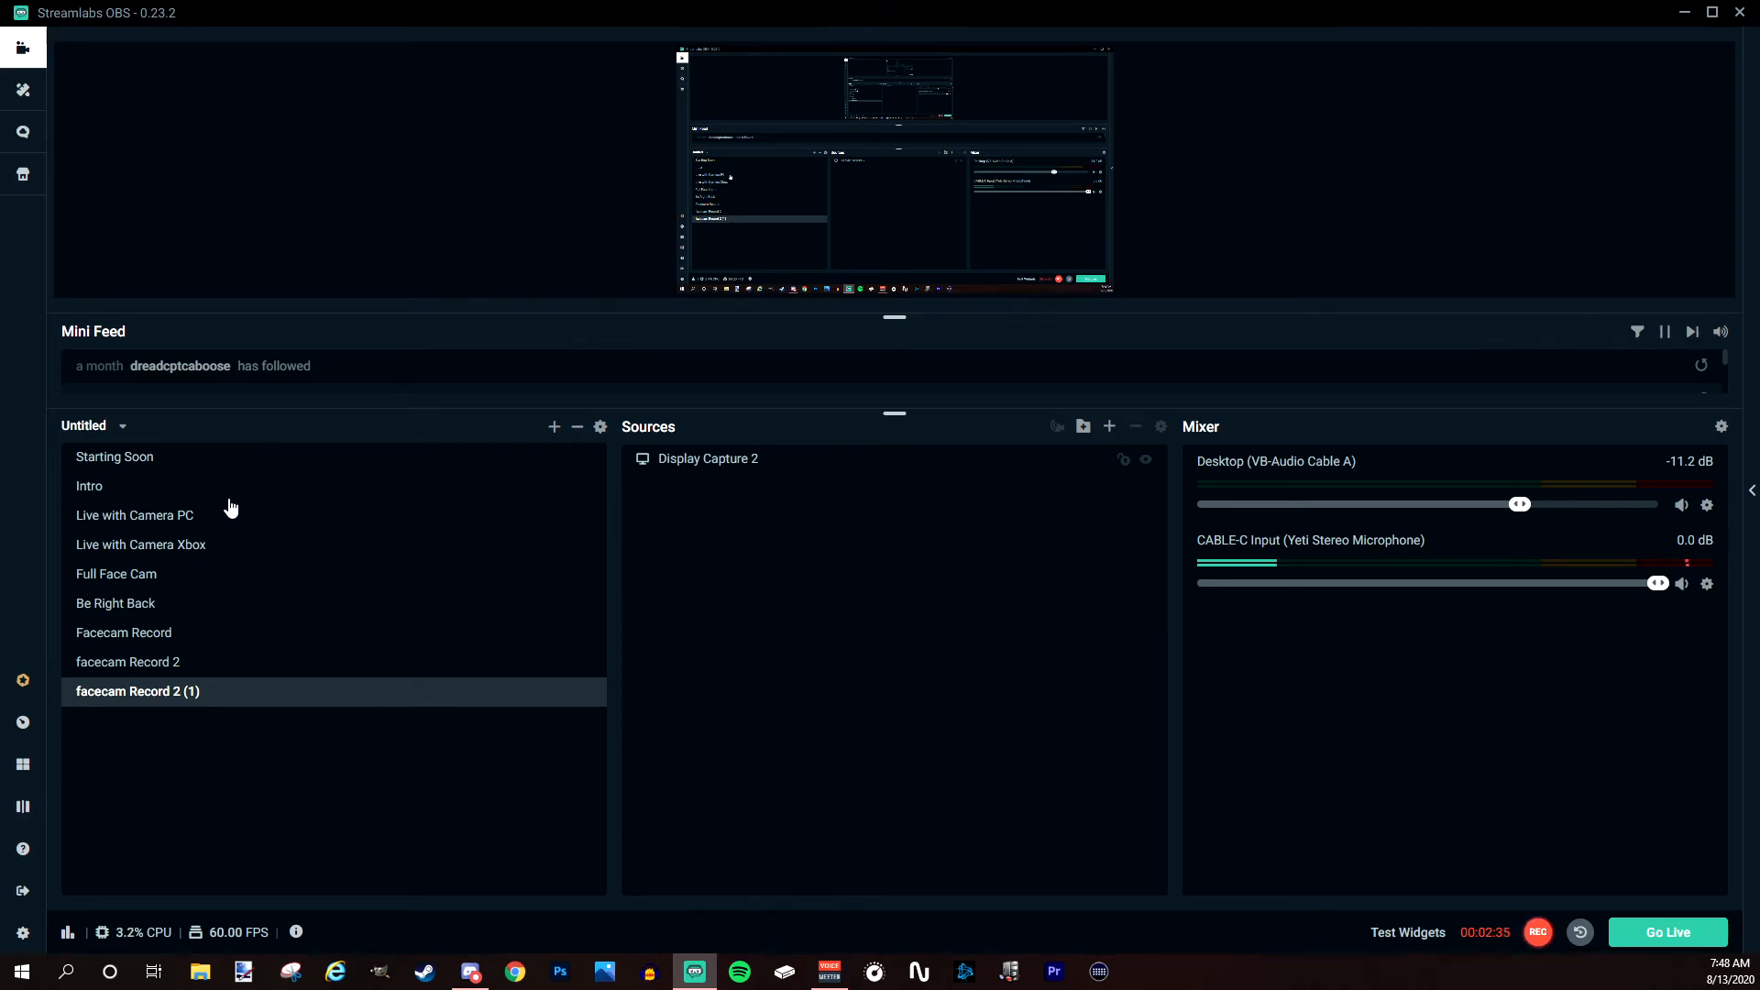
# Open the naming dialog for a new scene and cancel it without creating one.
pyautogui.click(556, 428)
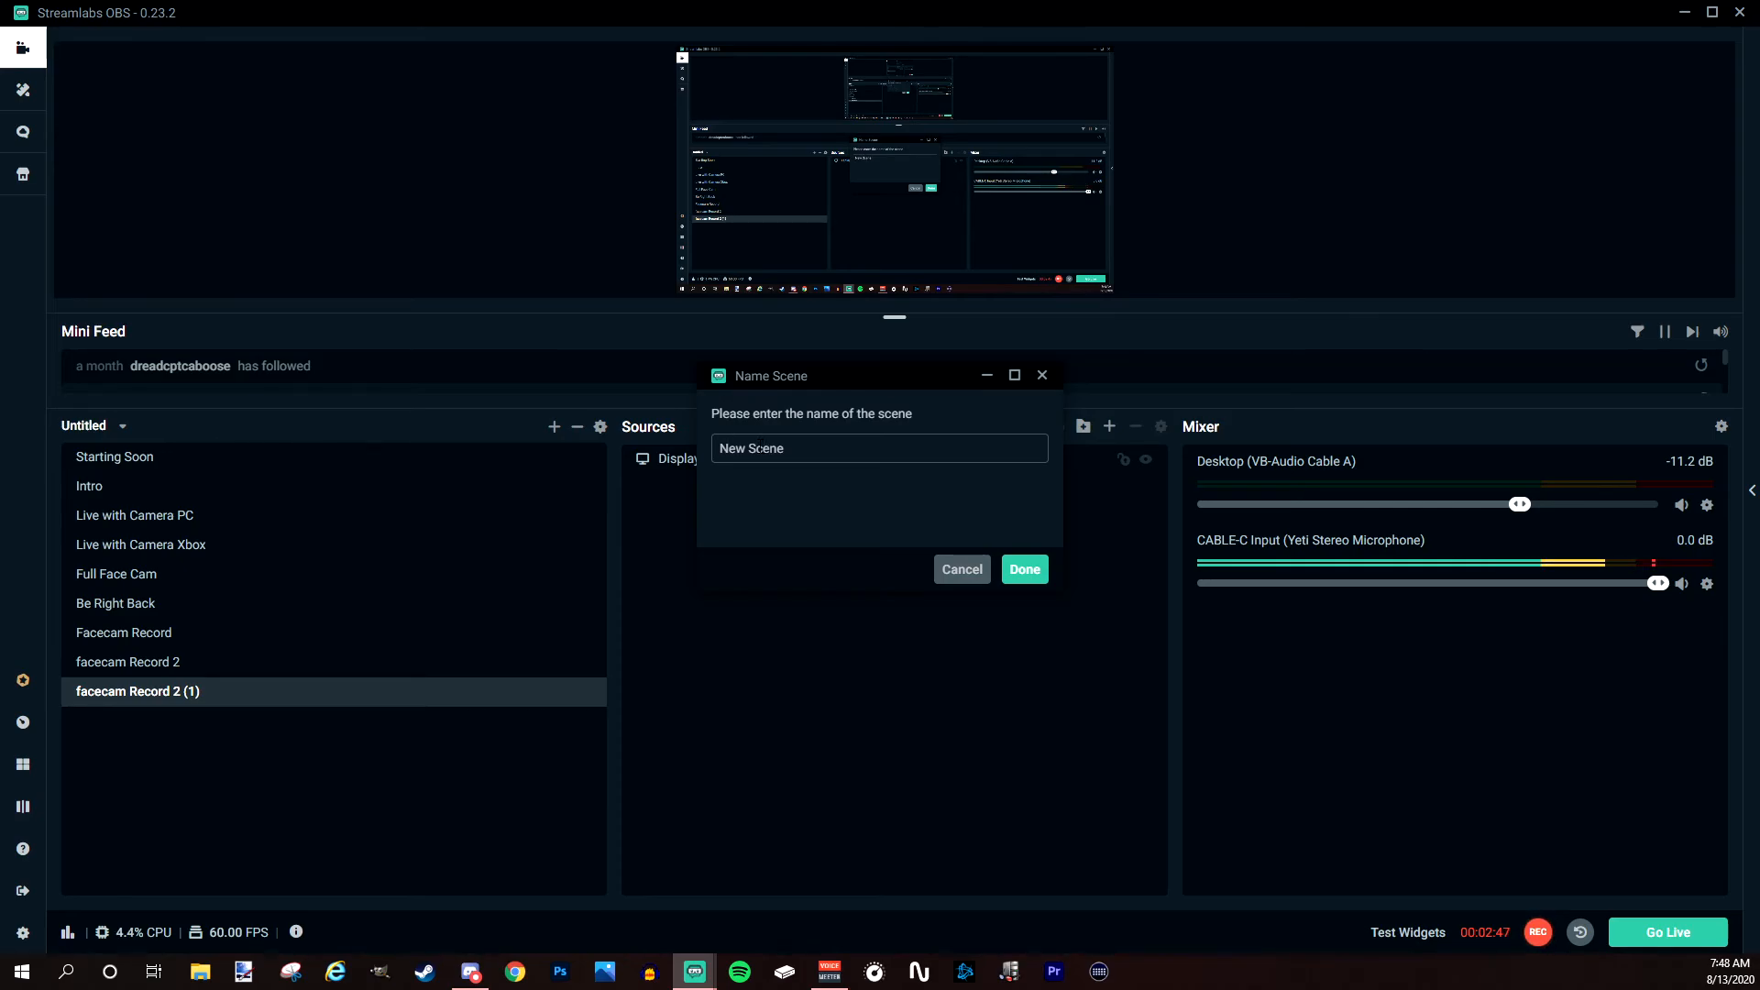
pyautogui.click(956, 573)
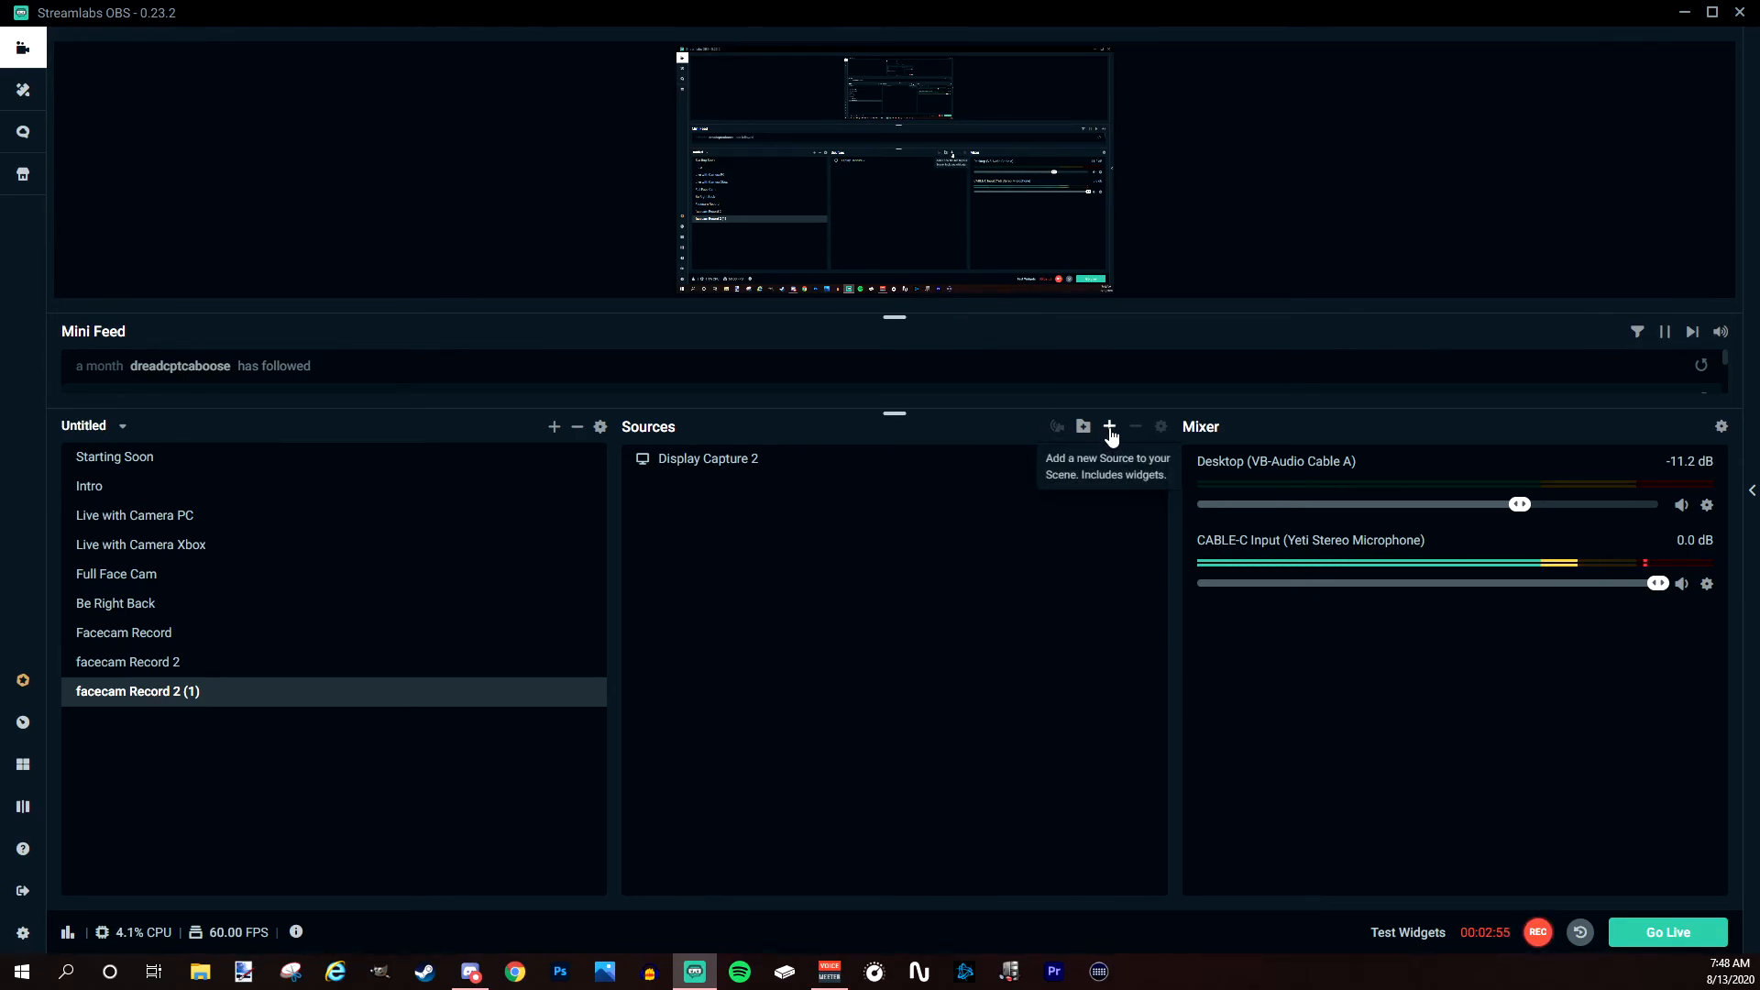
# Add a new Display Capture source named Display Capture 1 and open its choice of display.
pyautogui.click(1109, 428)
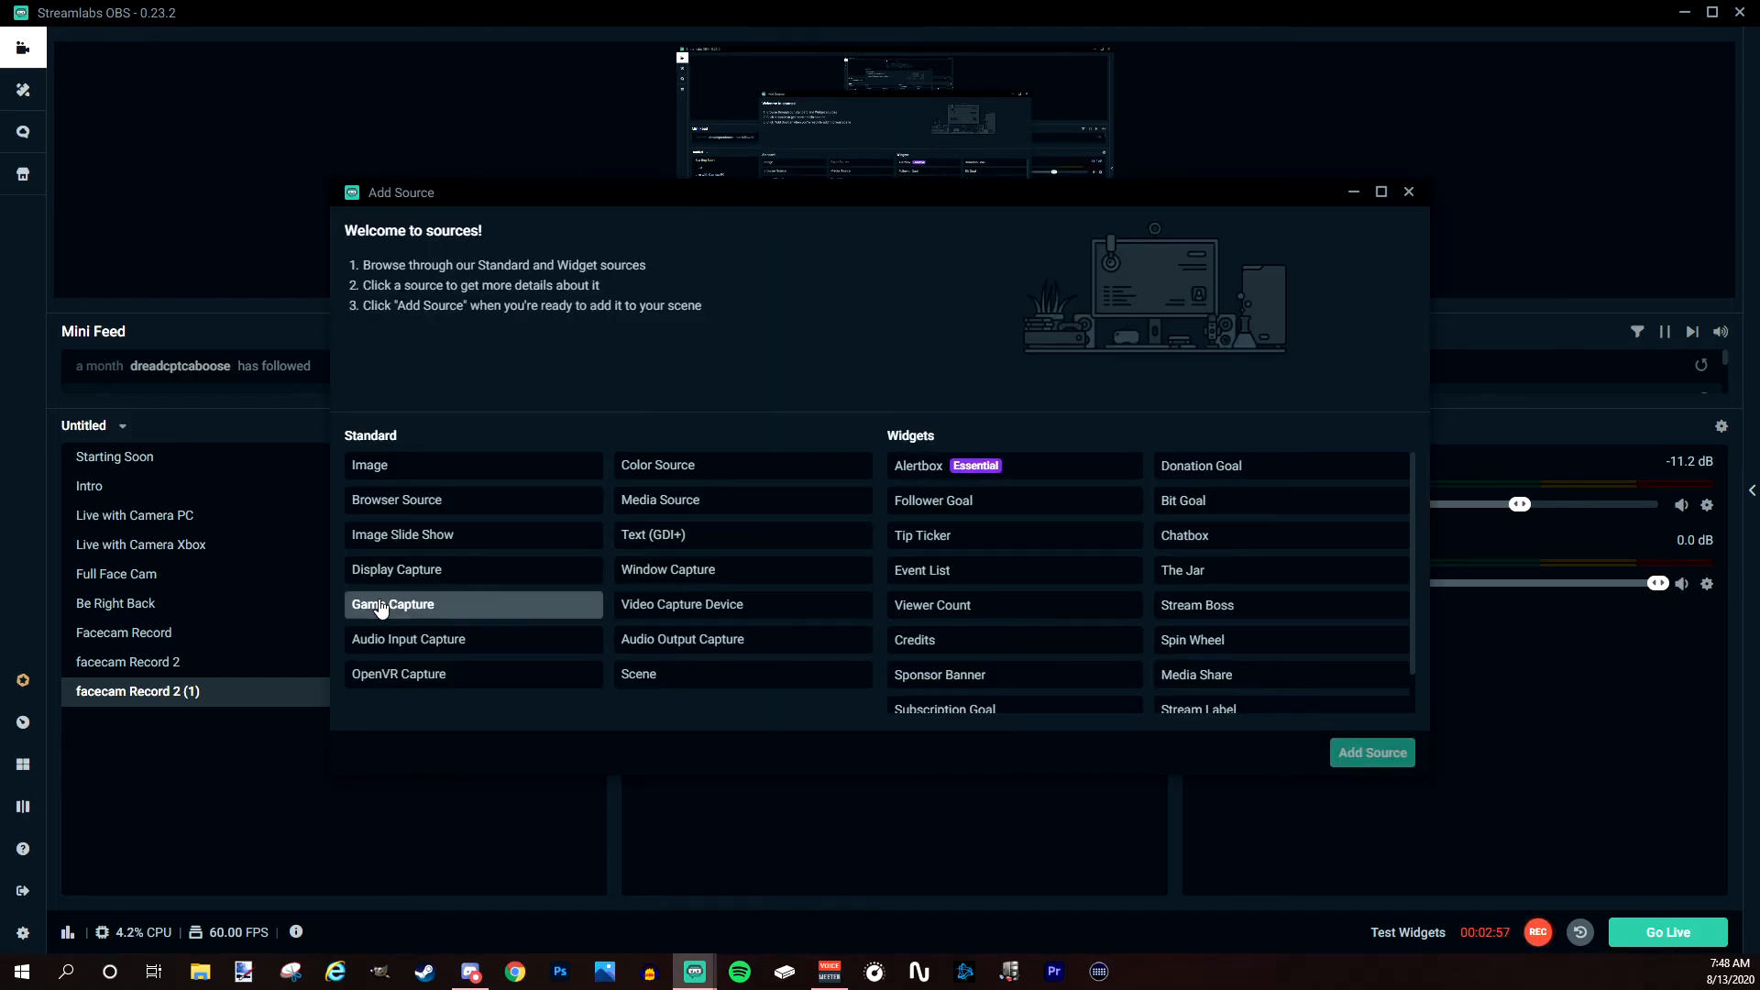
pyautogui.click(386, 582)
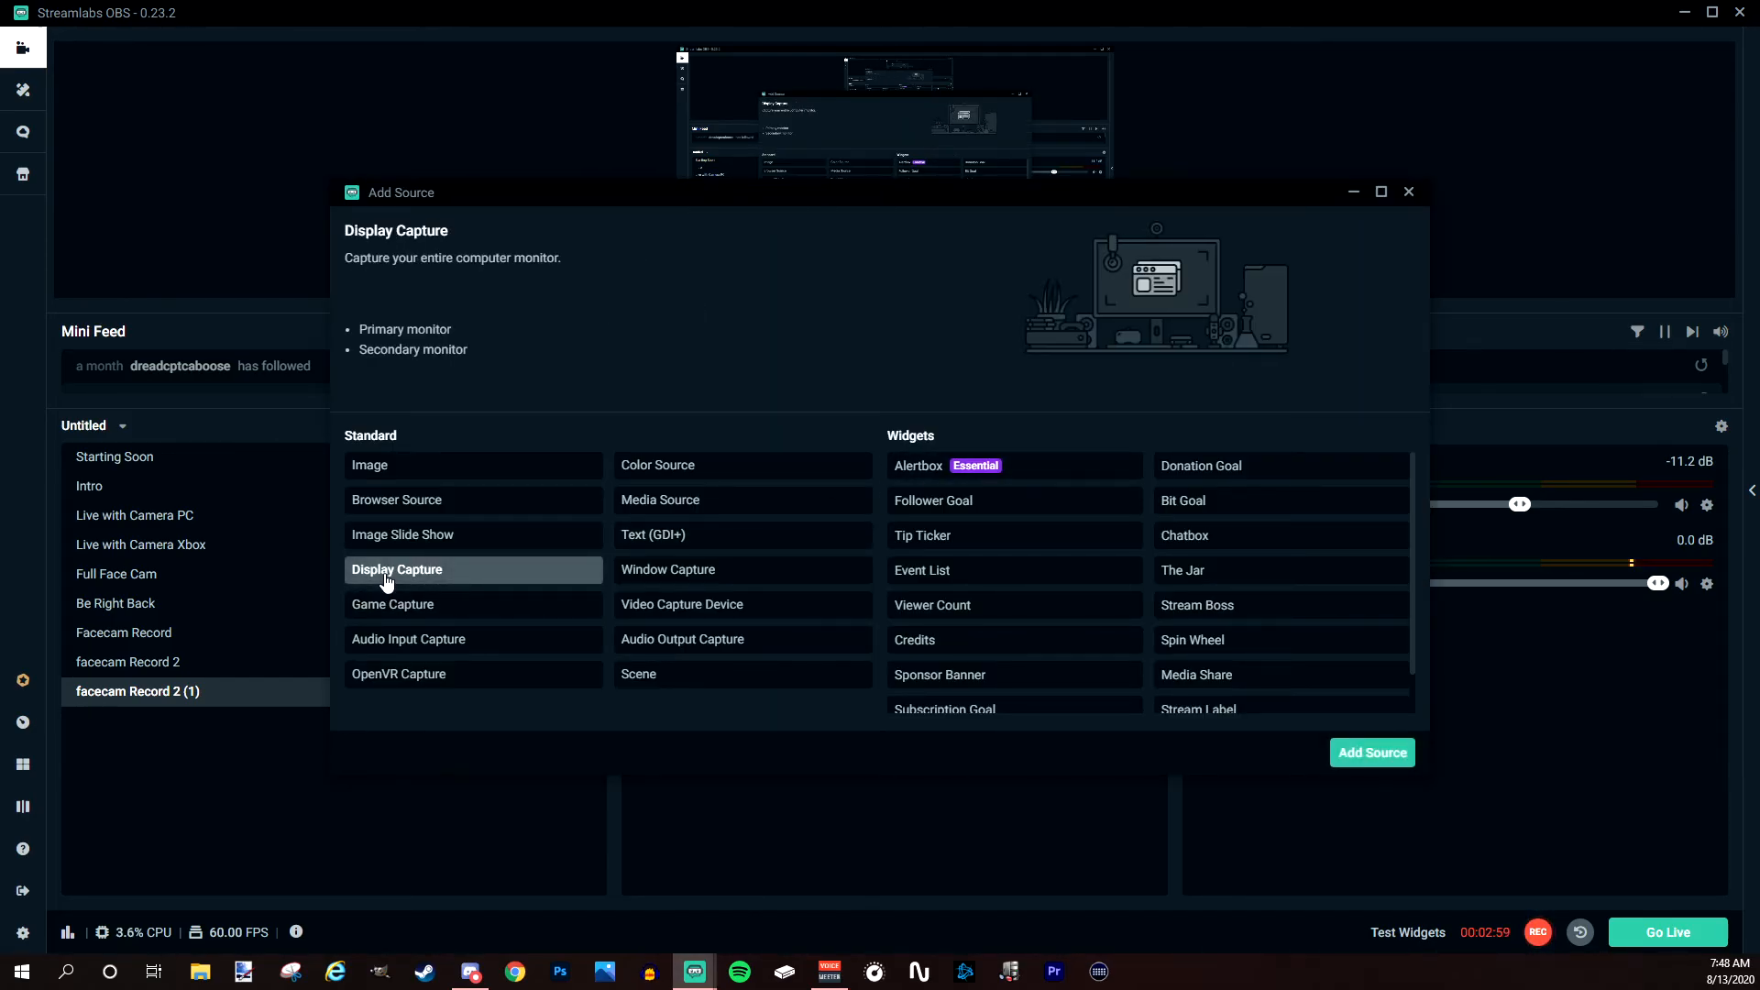
pyautogui.click(1371, 754)
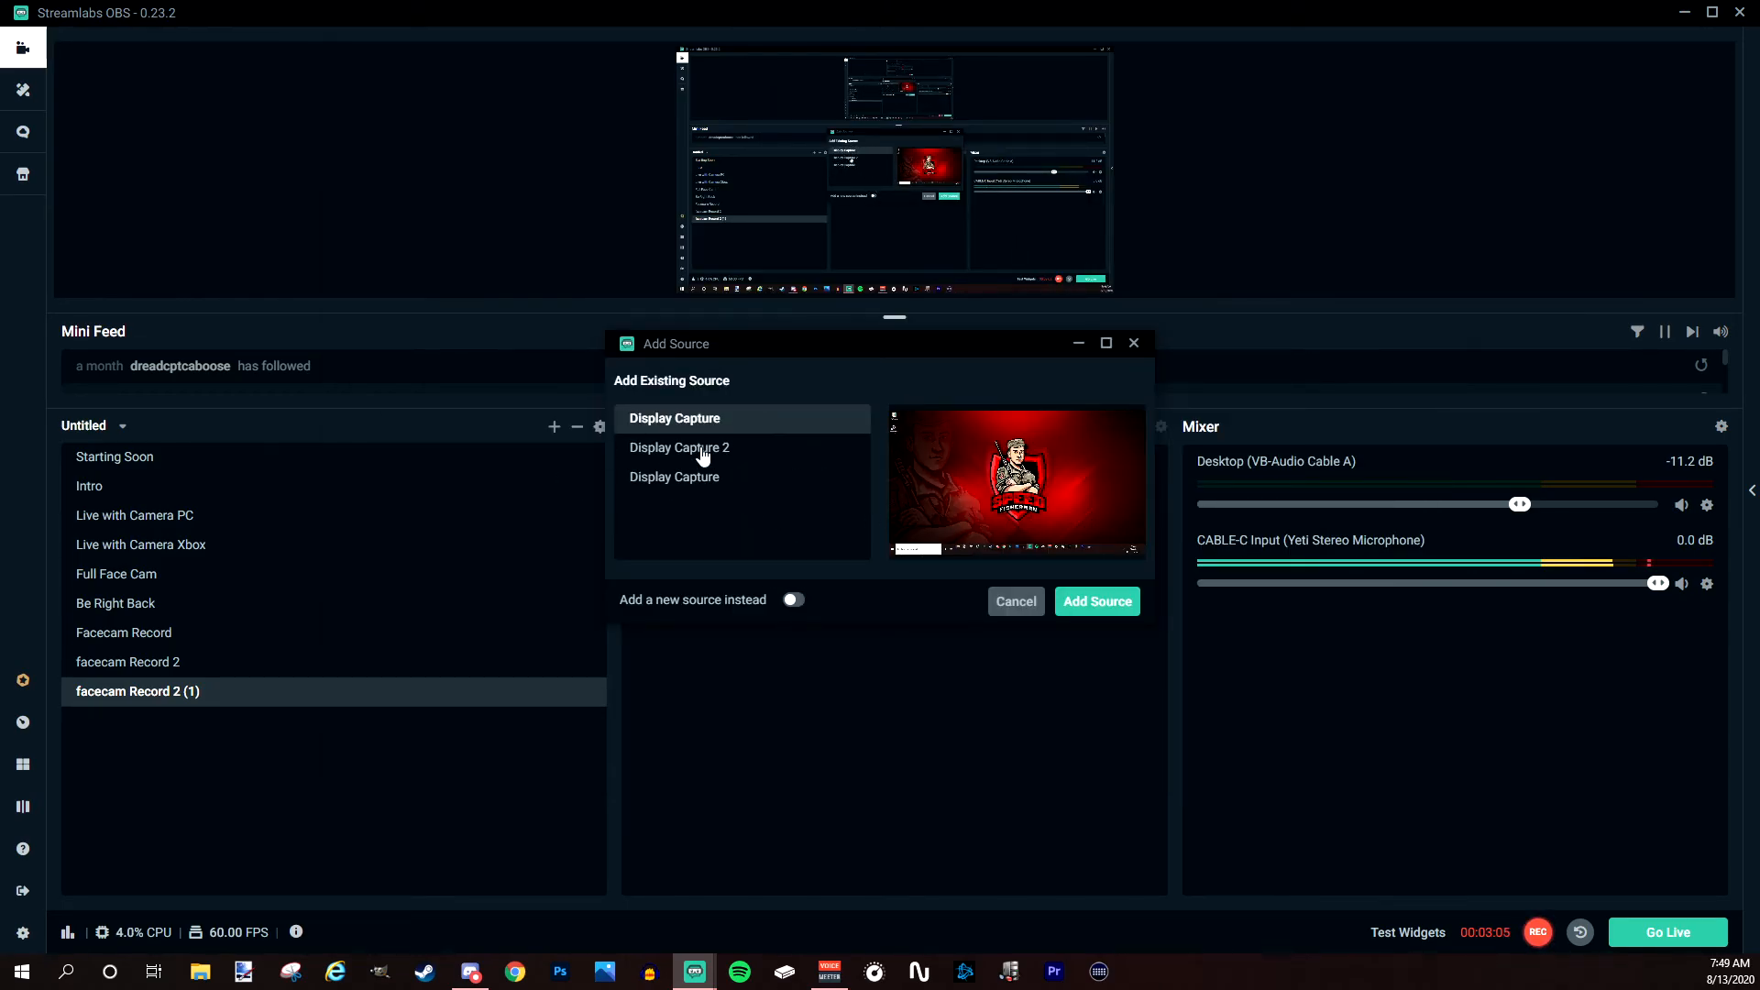
pyautogui.click(793, 608)
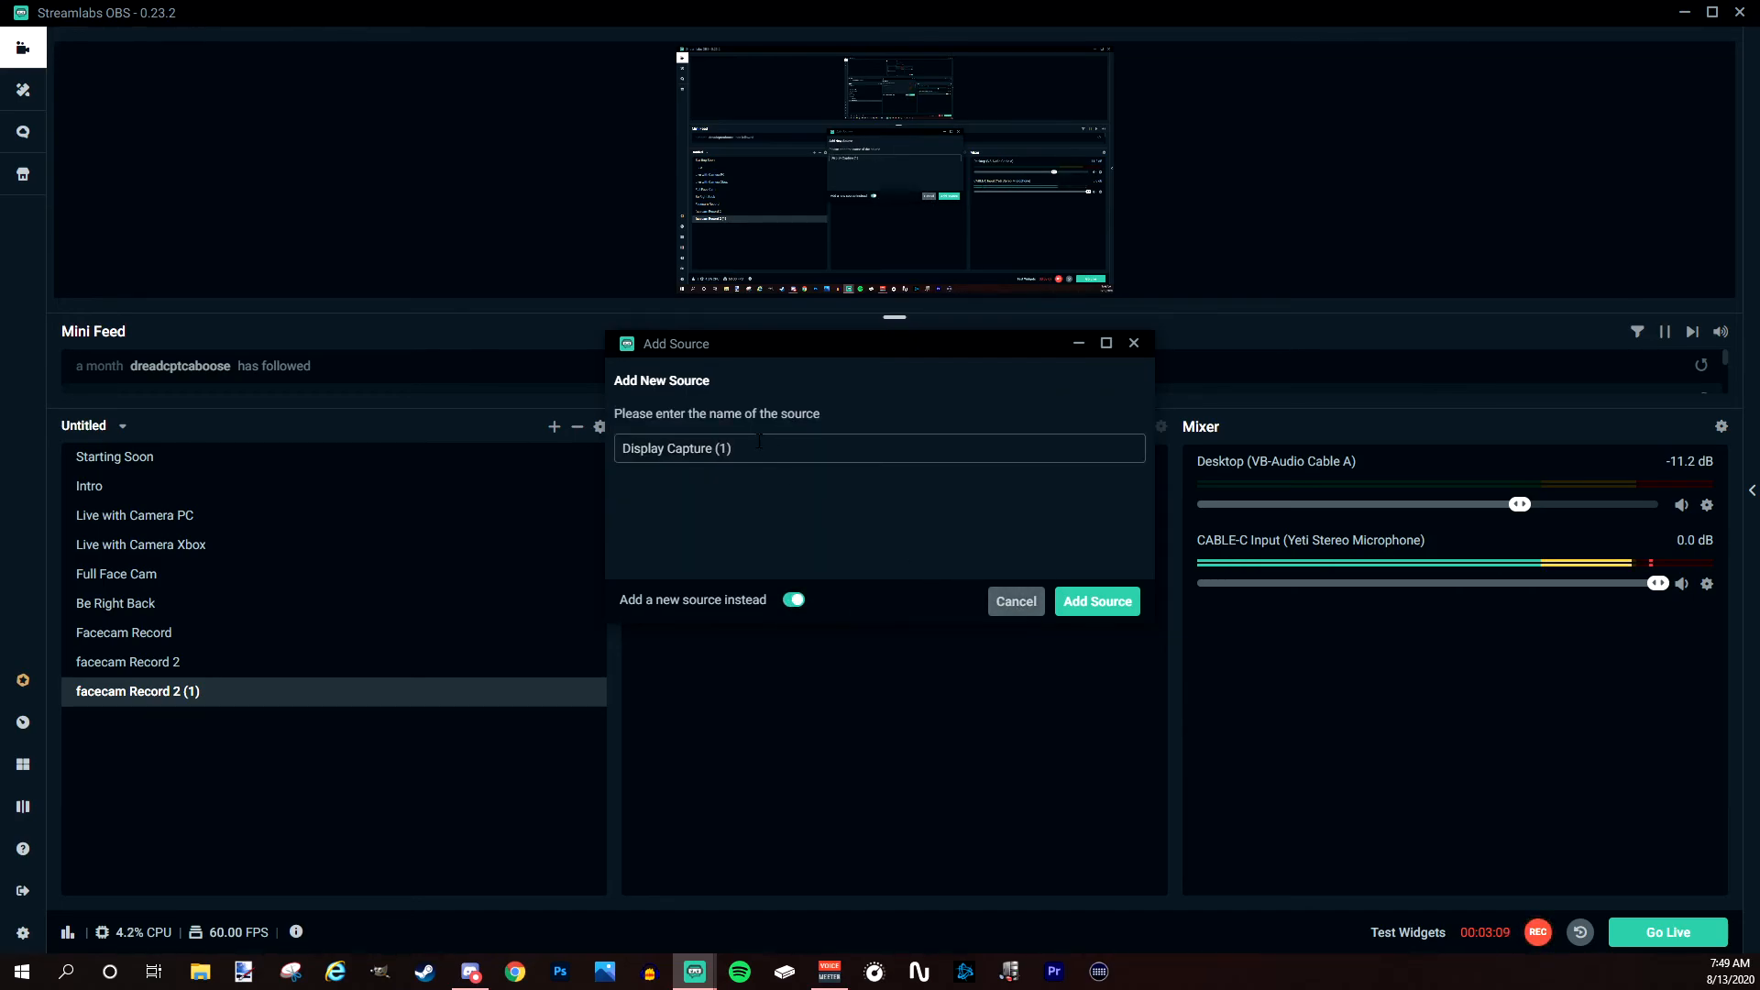
pyautogui.press('BackSpace')
pyautogui.press('BackSpace')
pyautogui.press('BackSpace')
pyautogui.press('BackSpace')
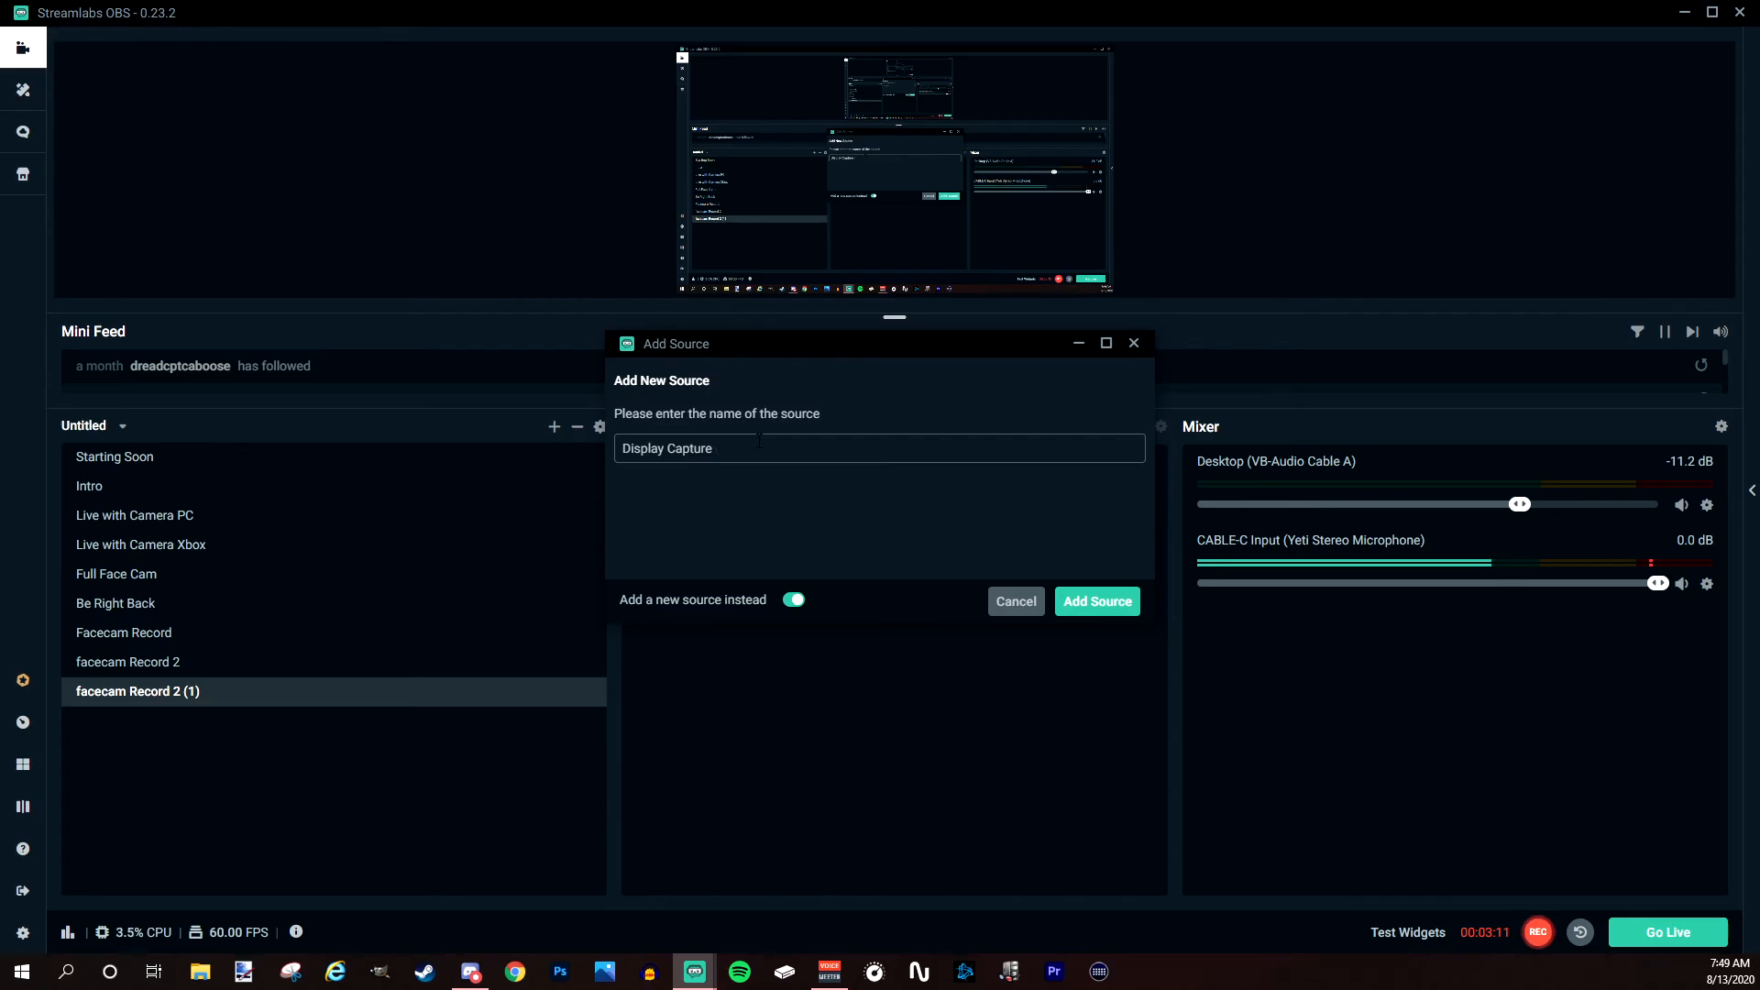
pyautogui.write('1')
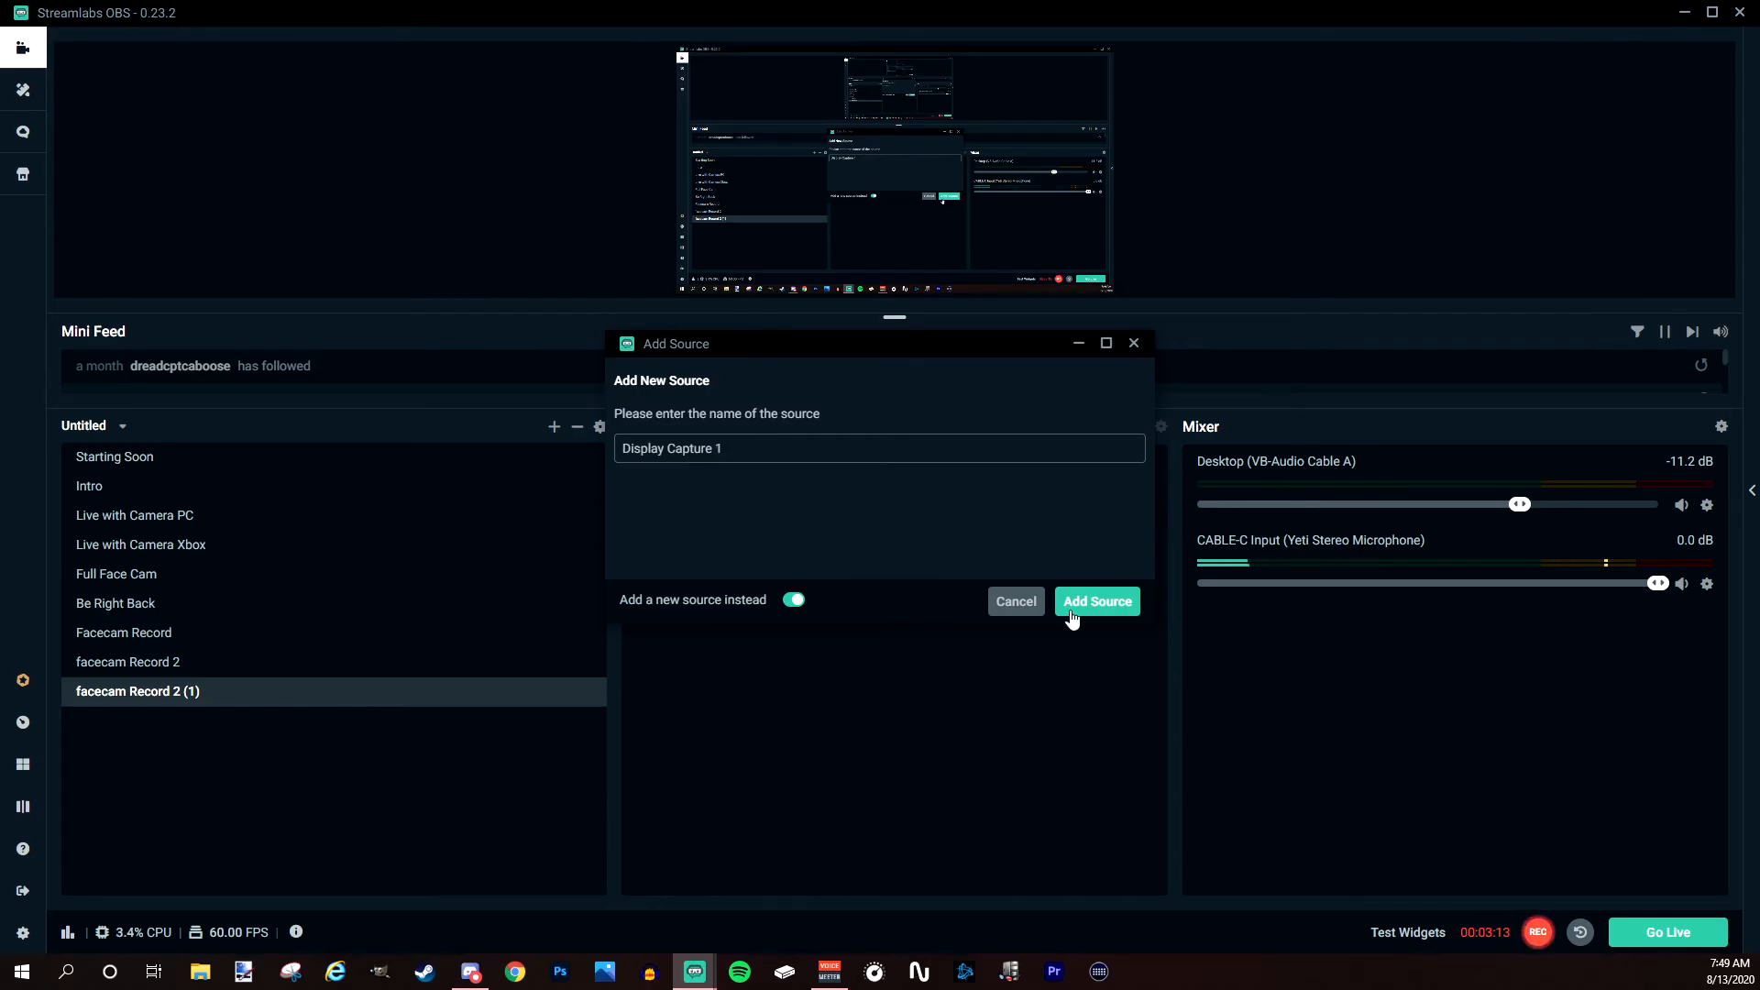
pyautogui.click(1069, 612)
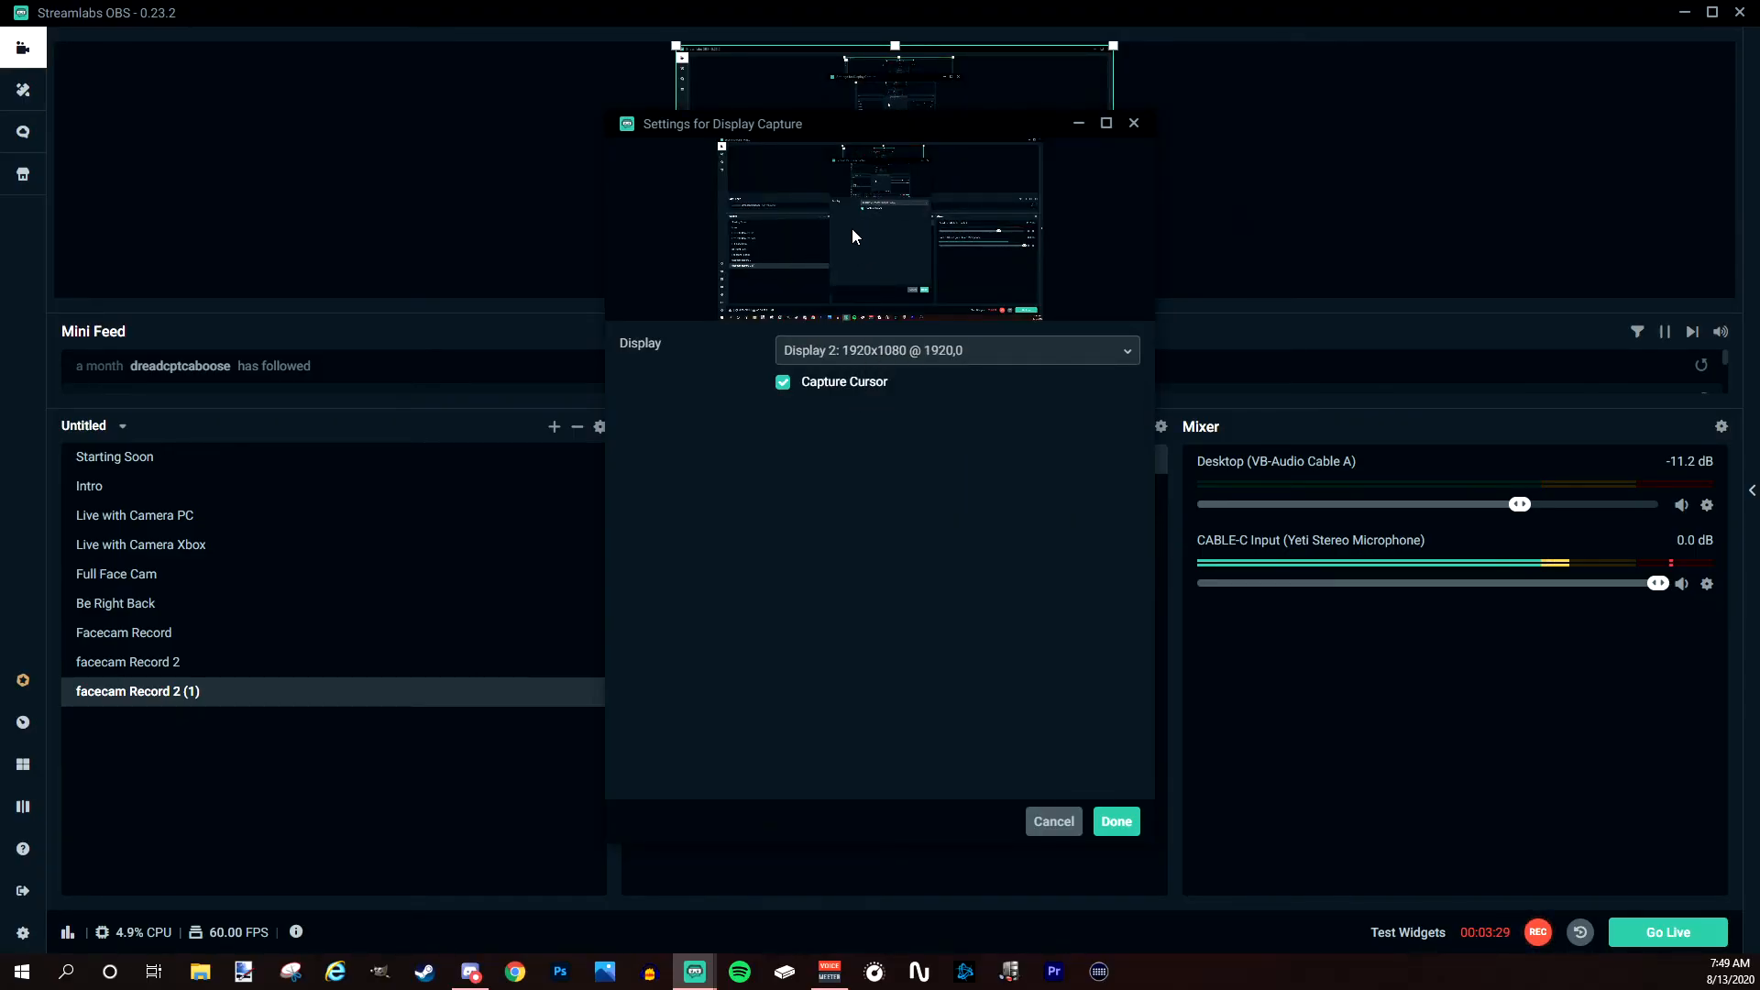
pyautogui.click(853, 358)
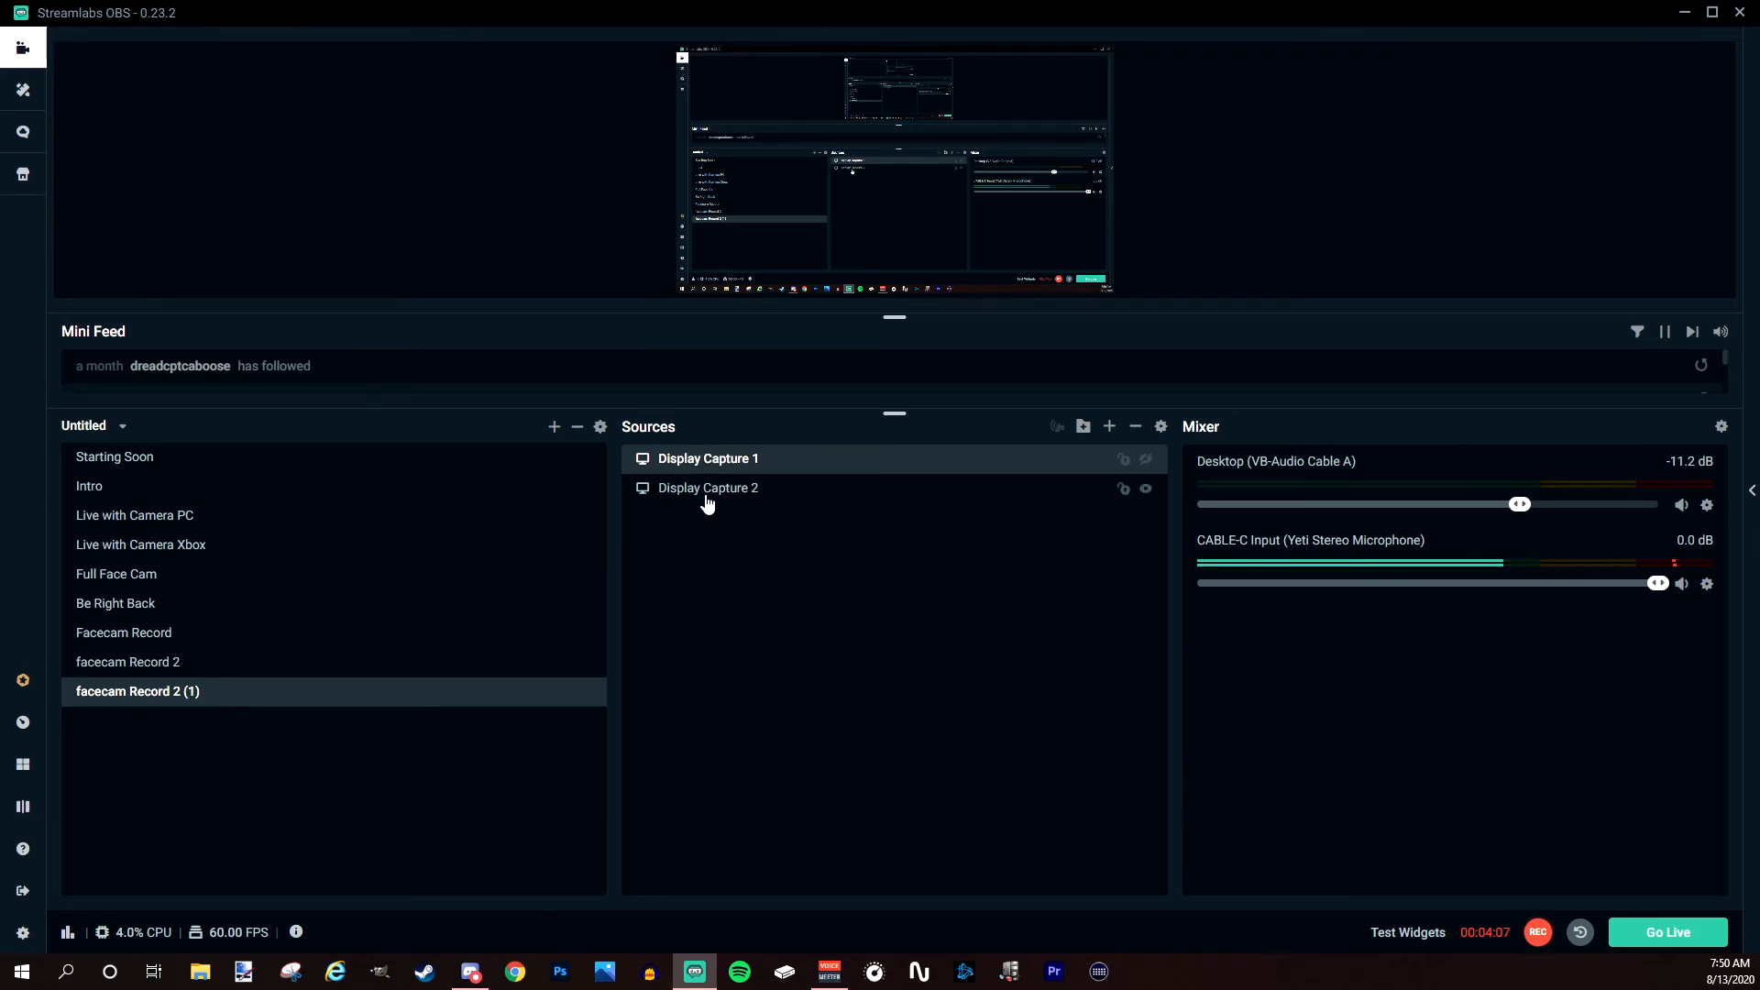
# Show the Display Capture 1 source to preview its monitor, and hide it again.
pyautogui.click(1148, 463)
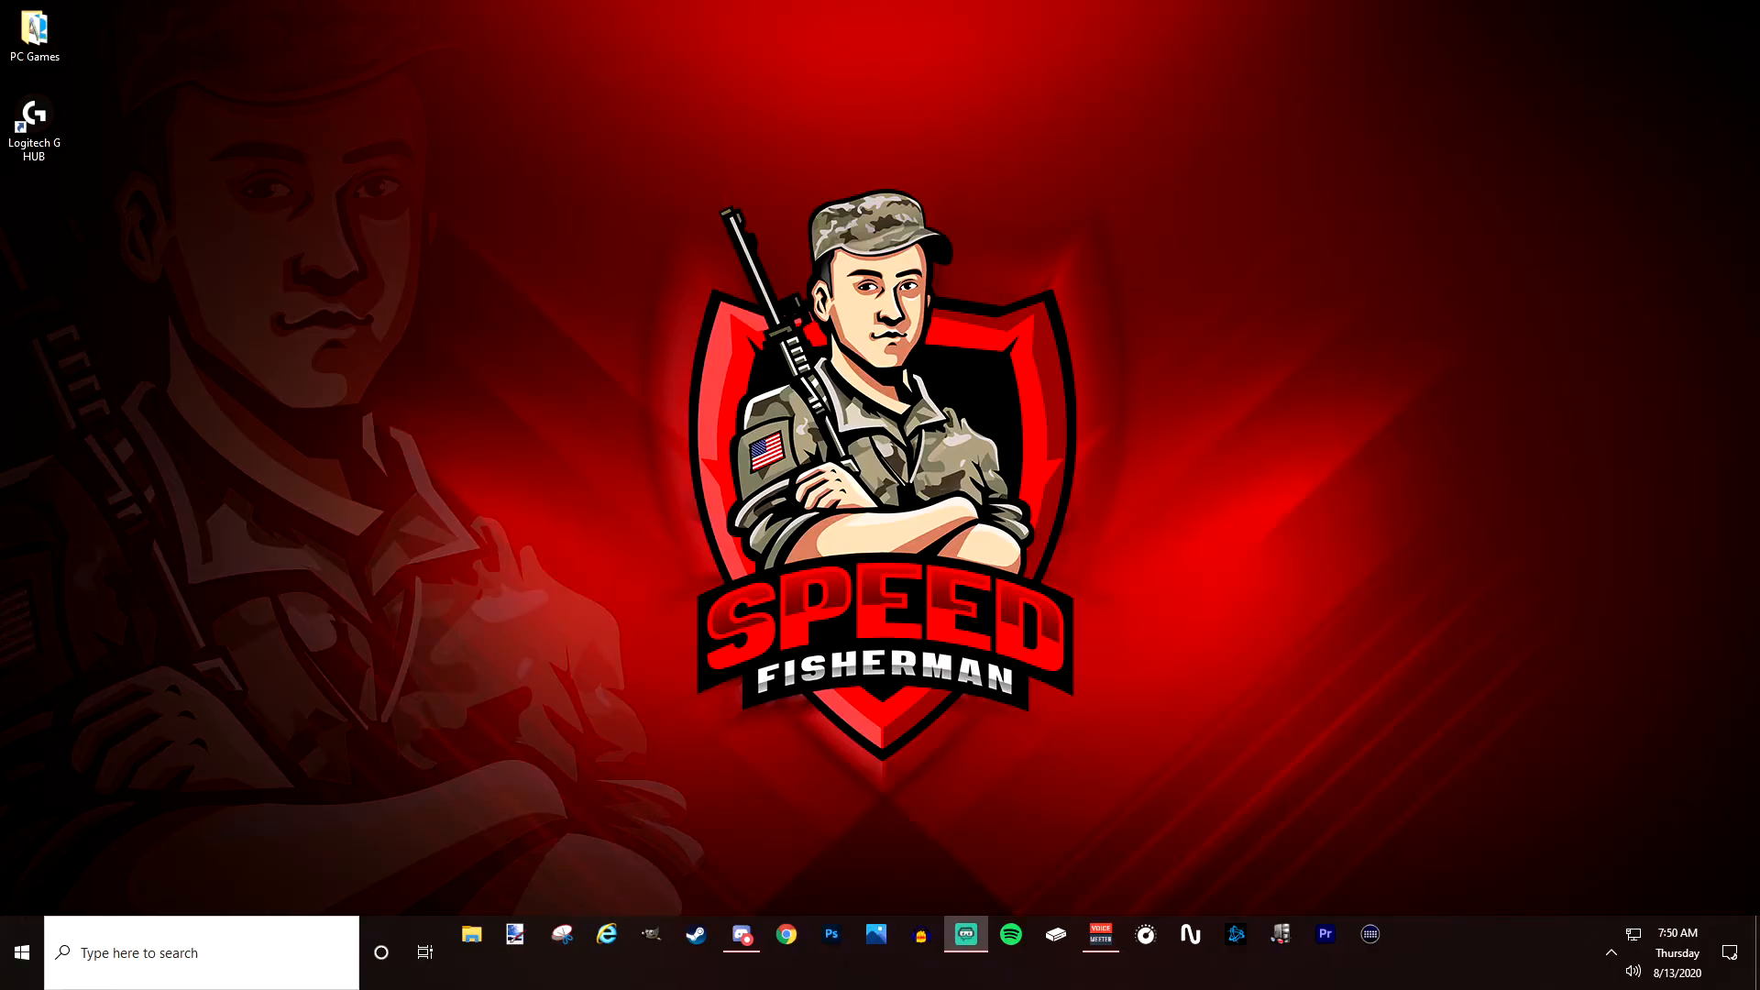
pyautogui.click(1146, 460)
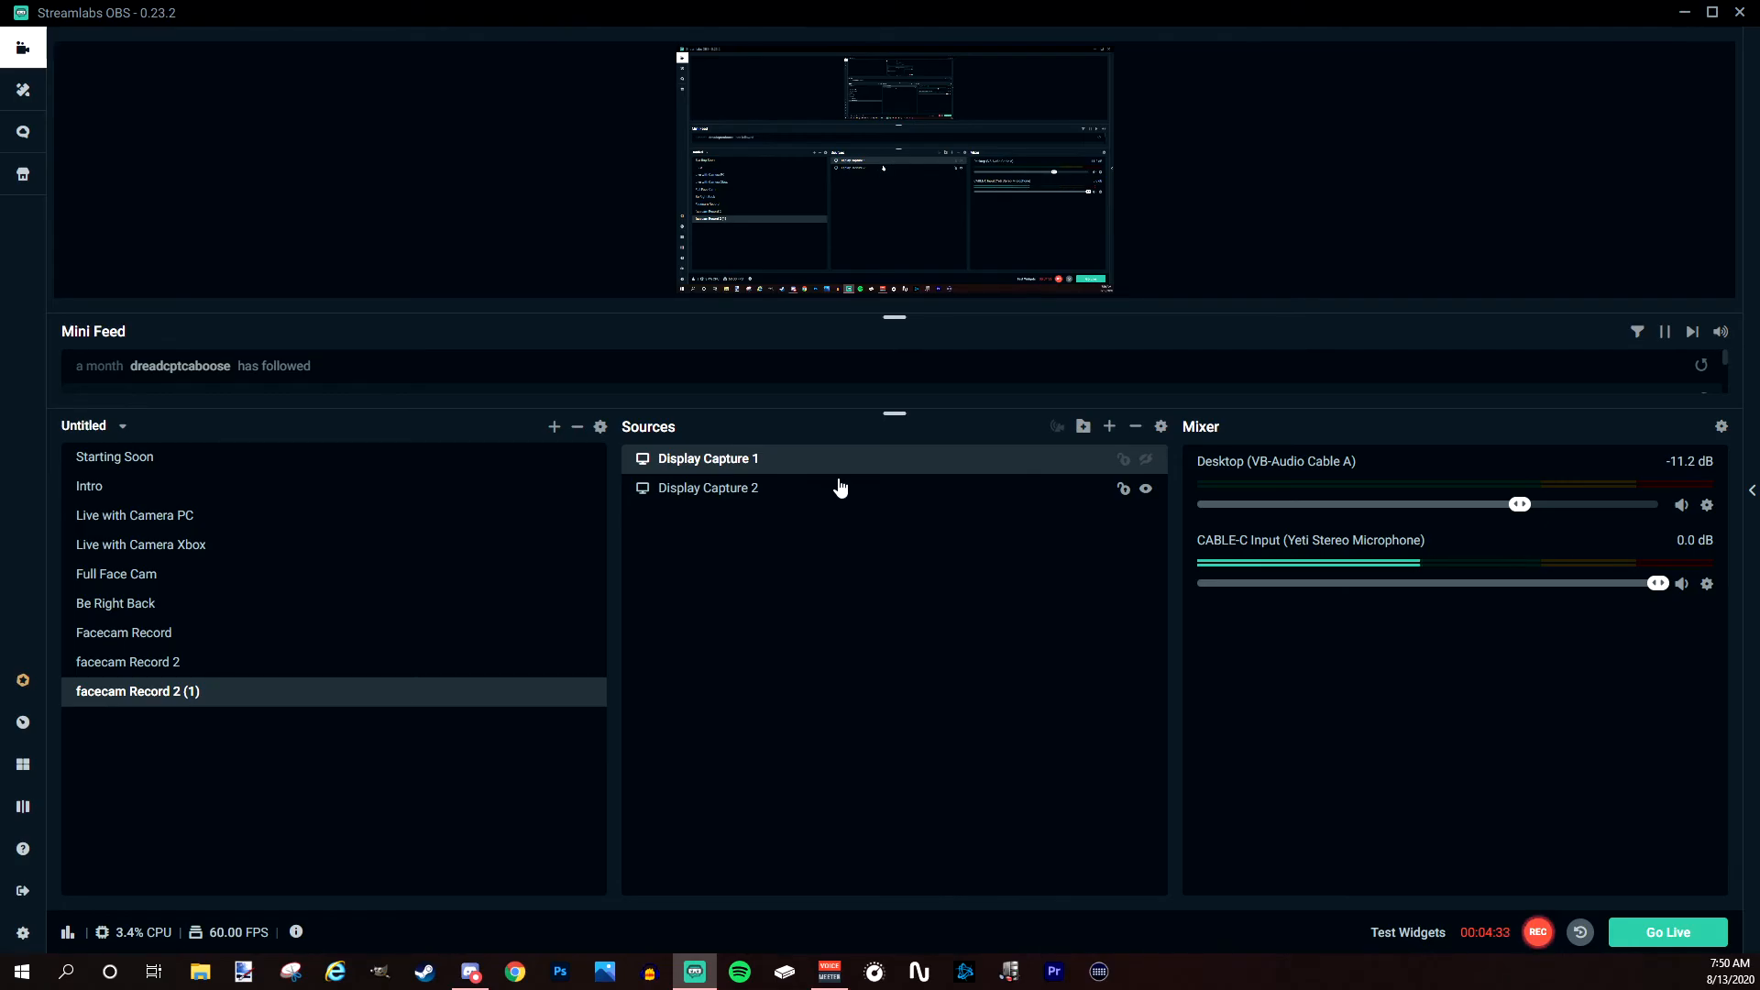
# Add a new Audio Output Capture source named Desktop instead of reusing an existing one.
pyautogui.click(1109, 427)
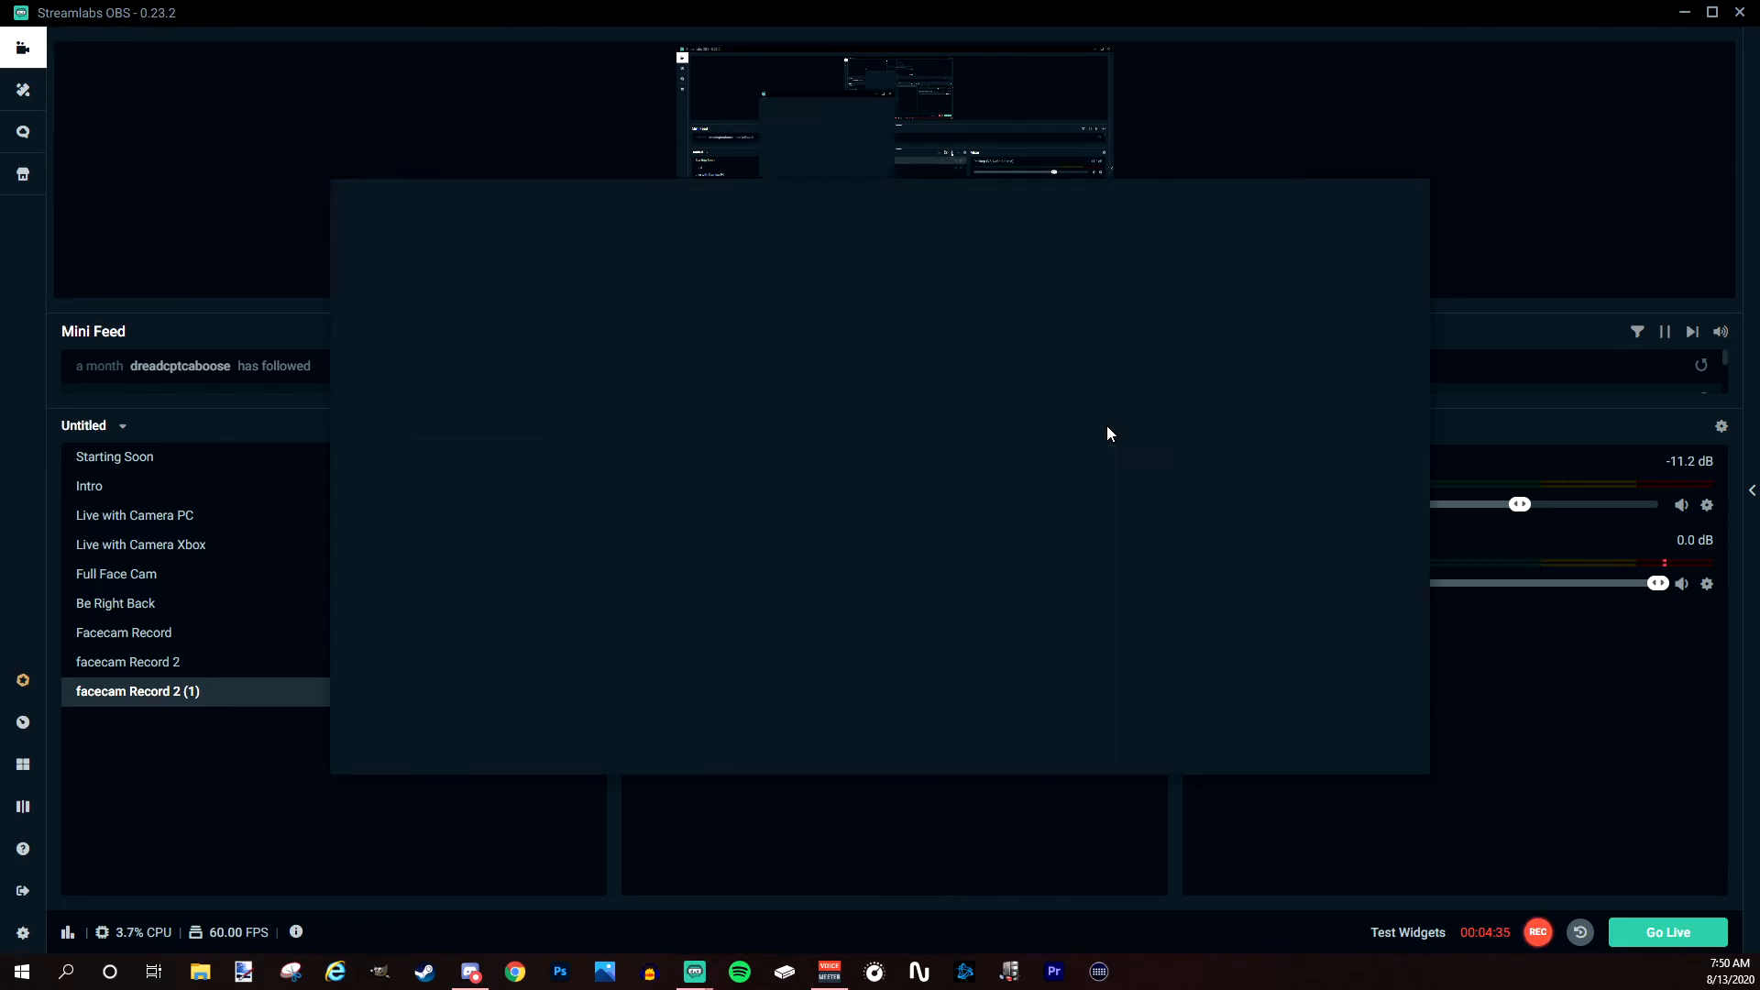
pyautogui.click(1405, 195)
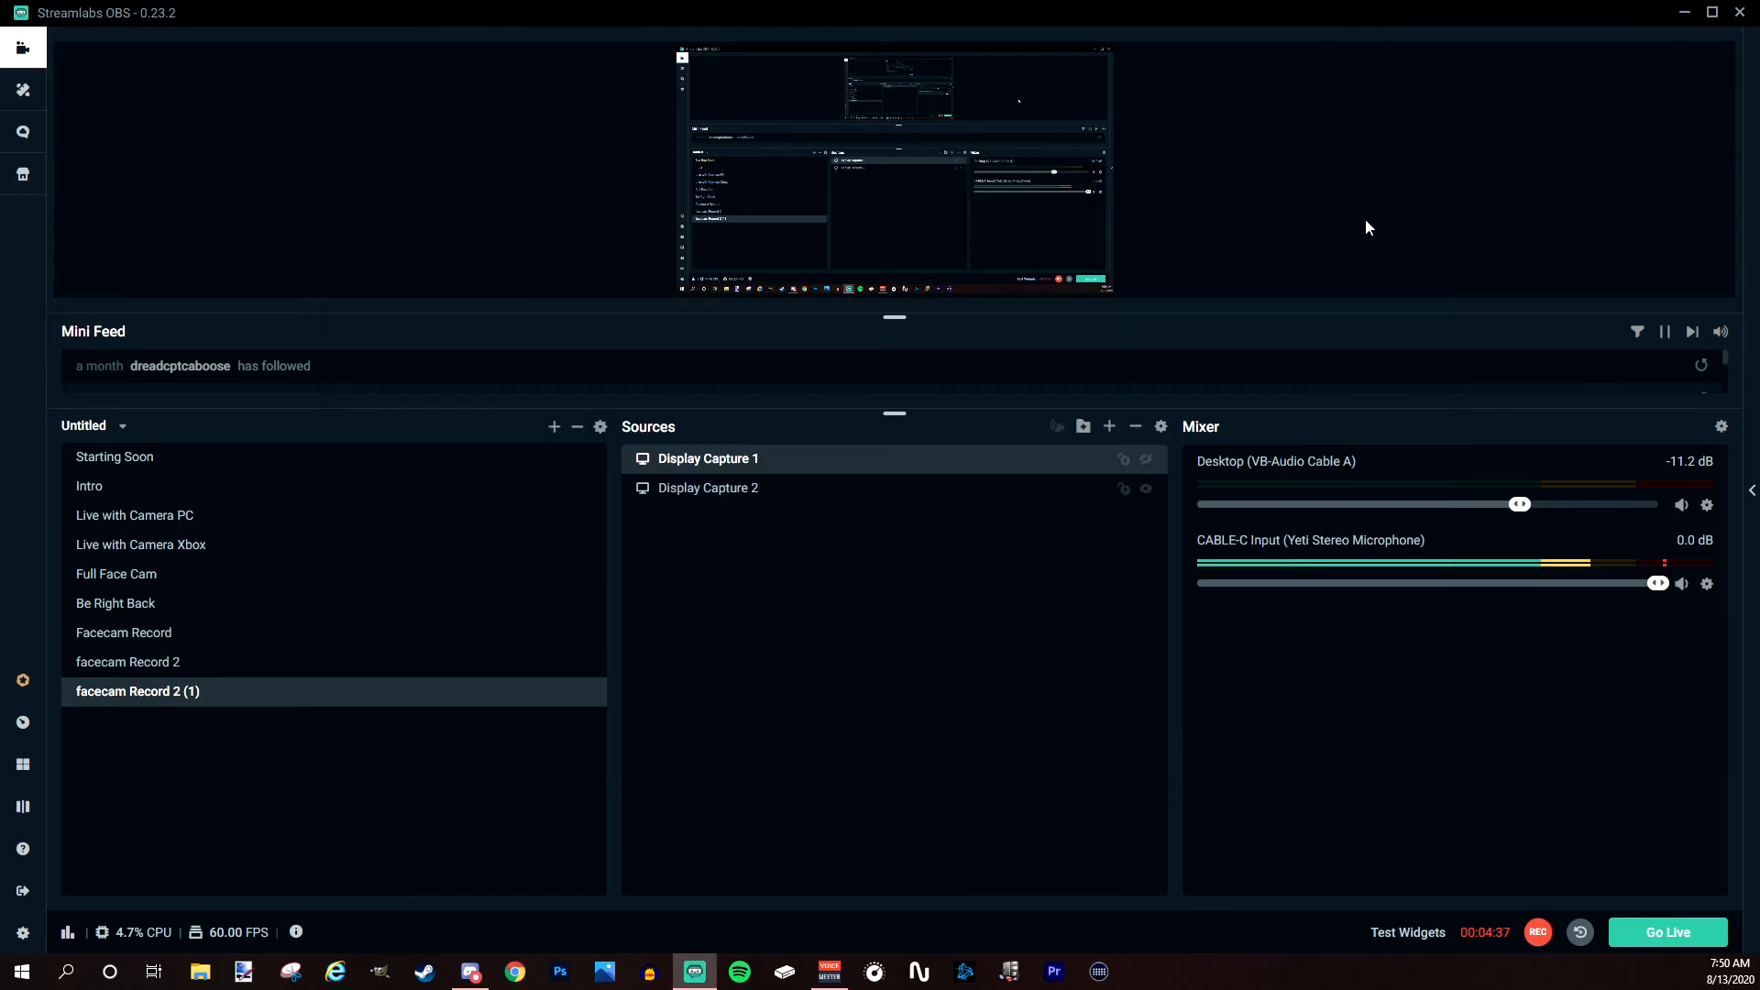
pyautogui.click(1110, 428)
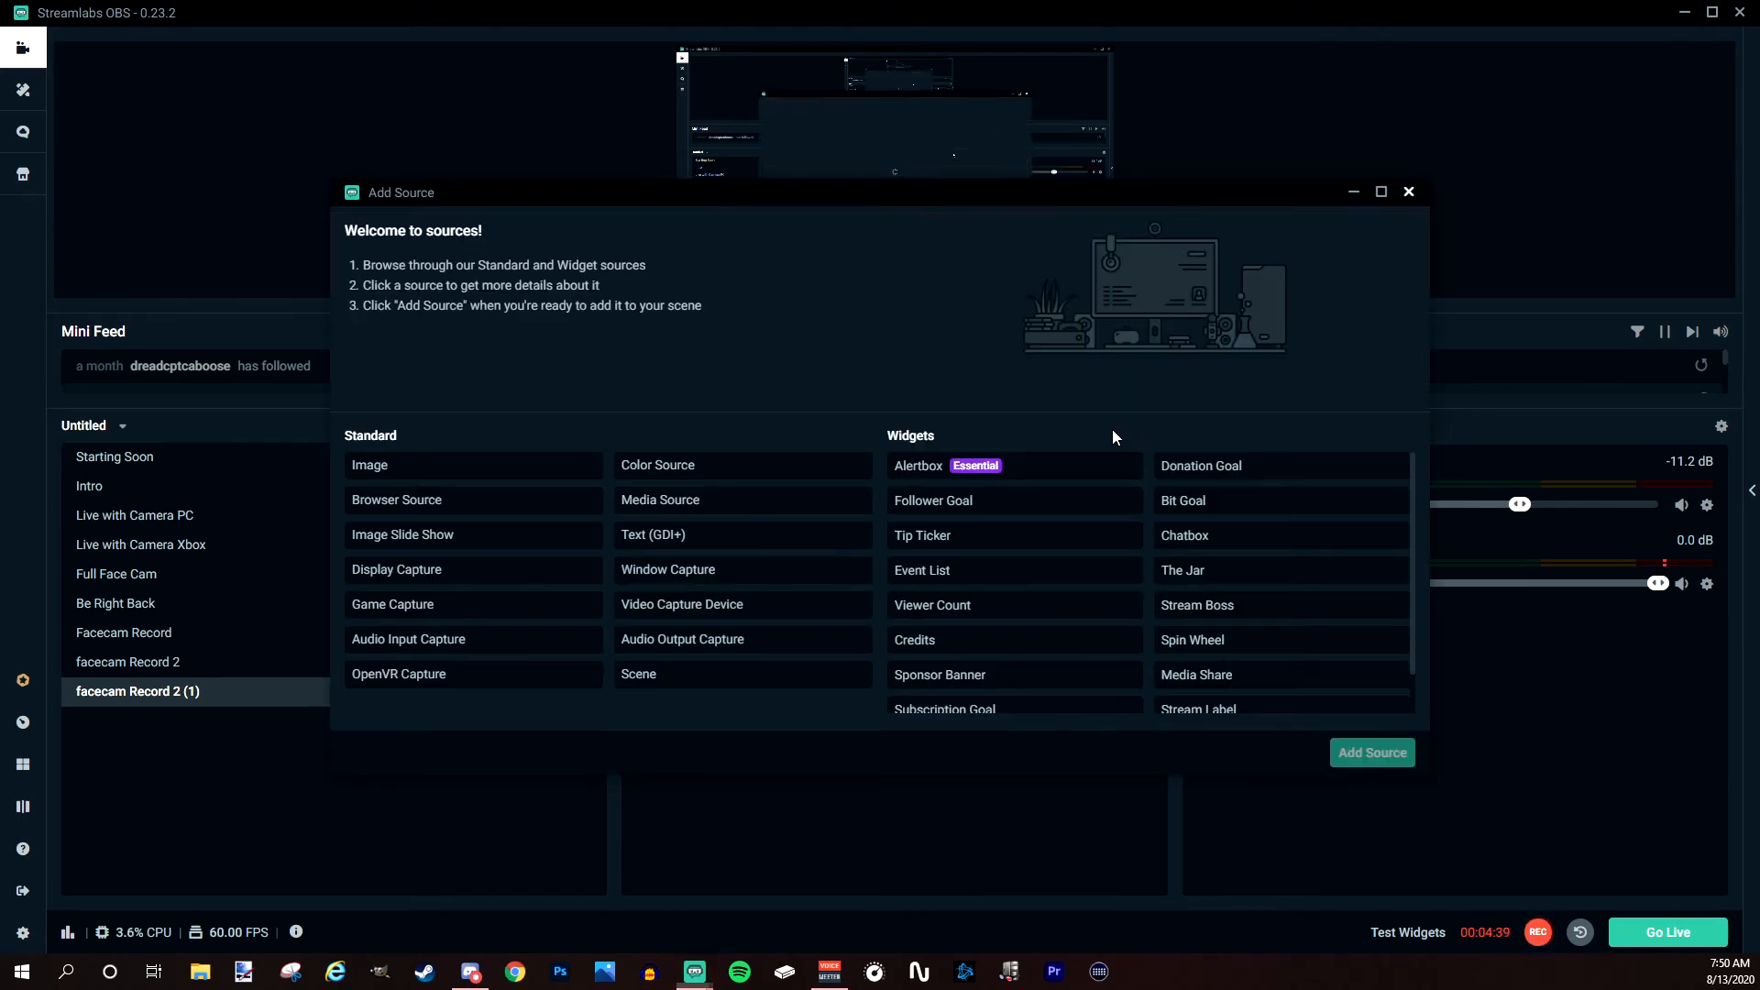
pyautogui.click(675, 648)
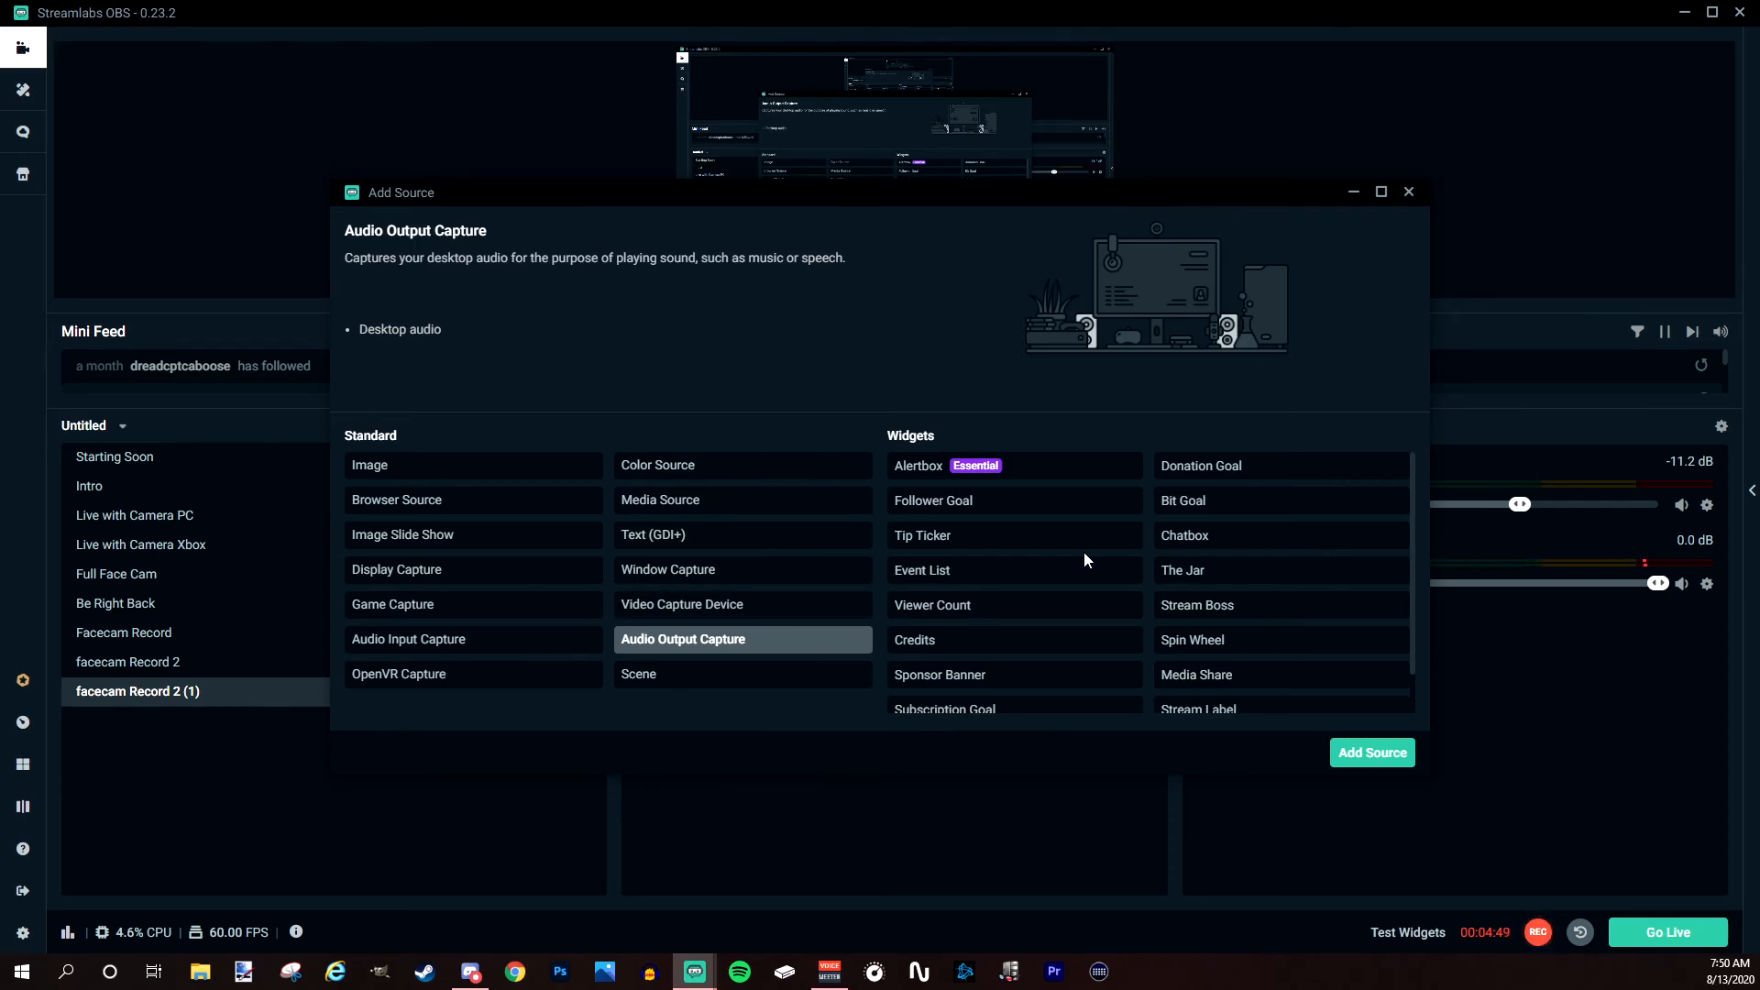
pyautogui.click(395, 471)
pyautogui.click(395, 504)
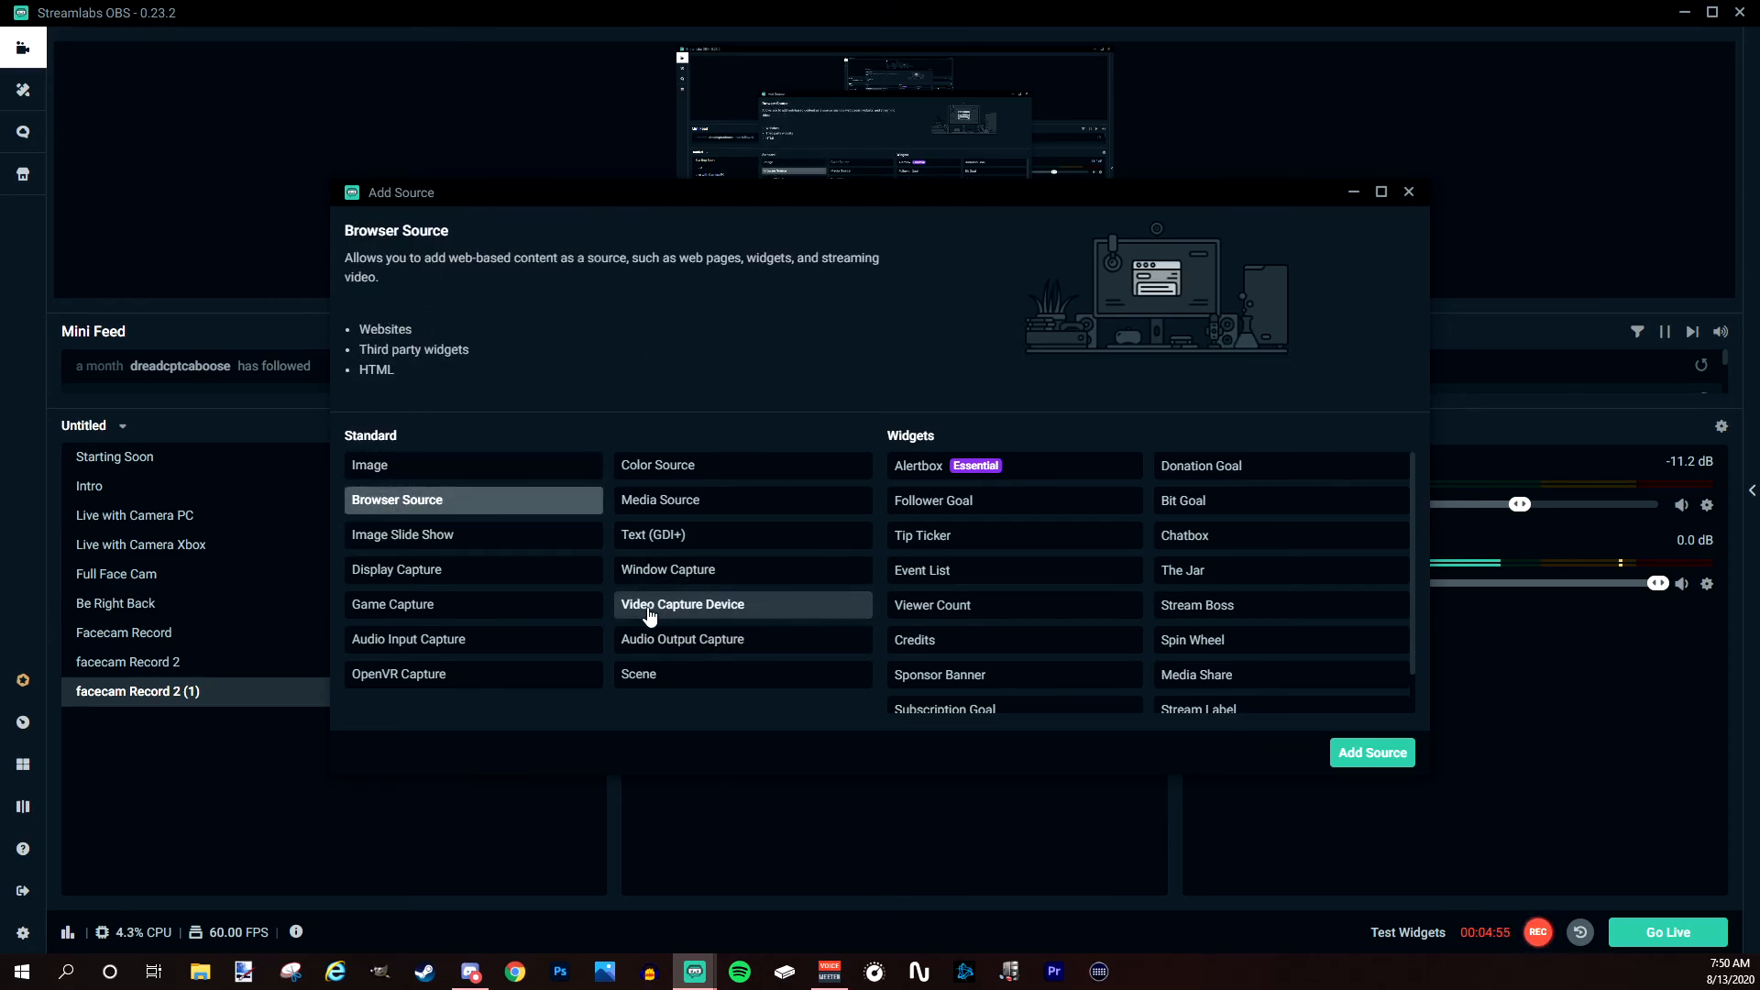
pyautogui.click(660, 640)
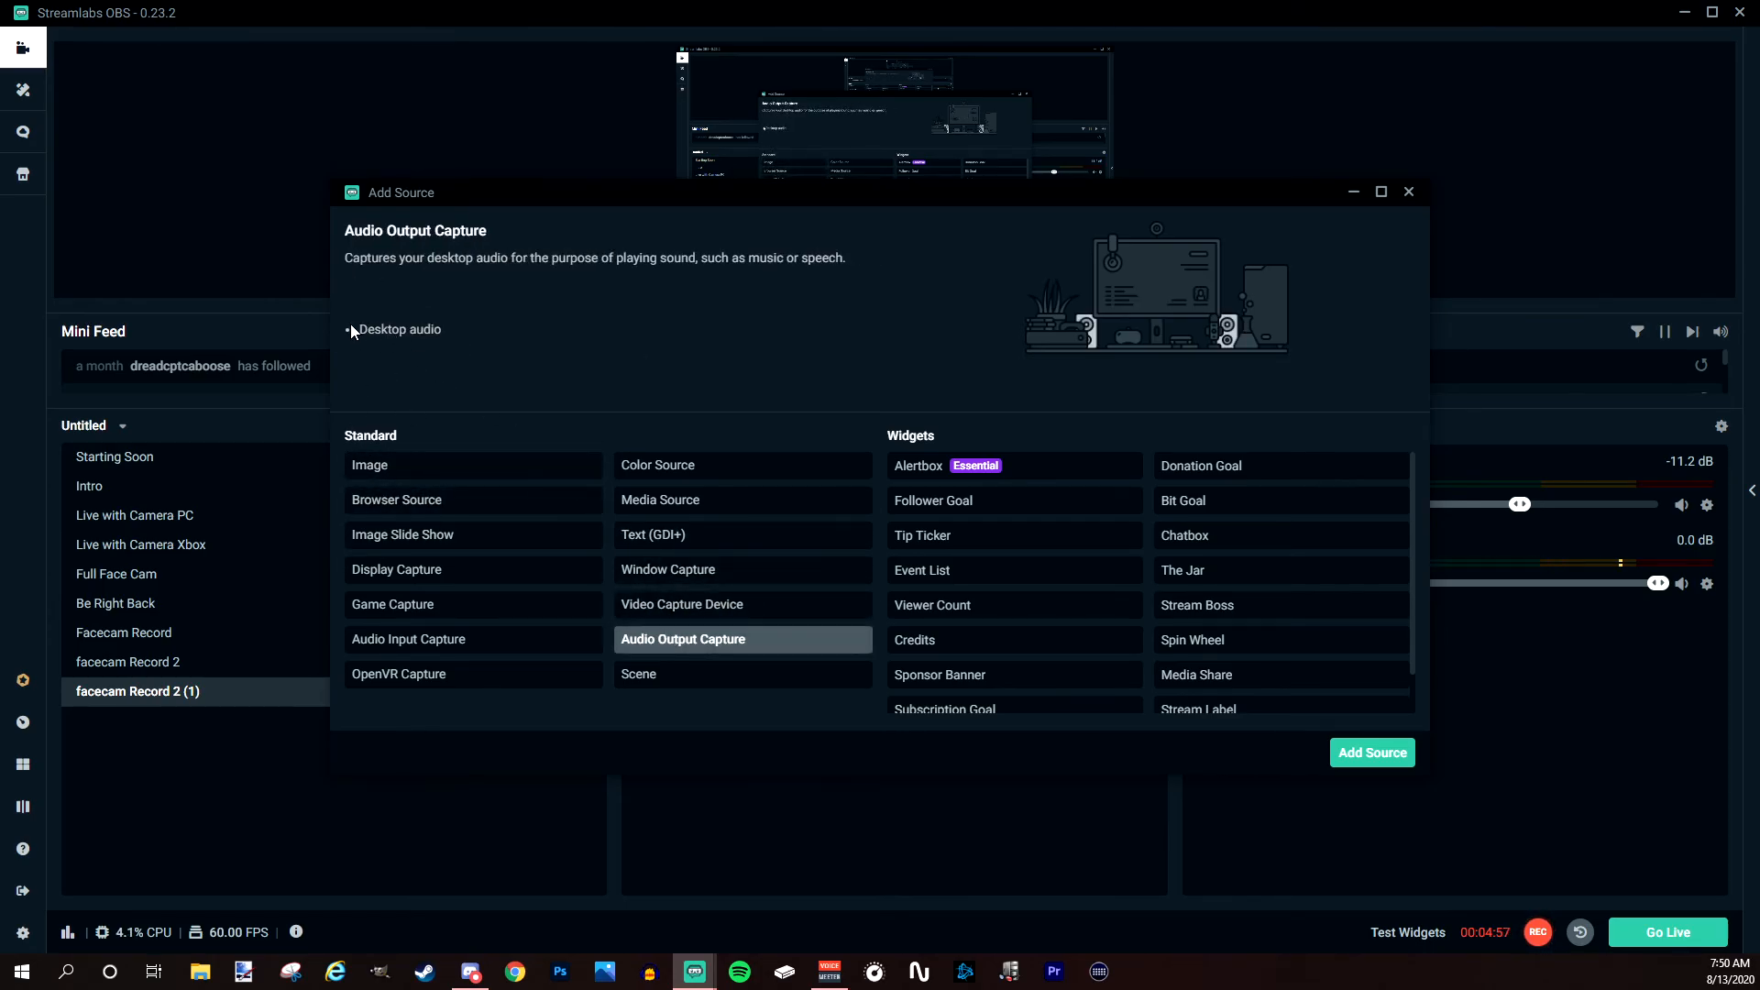
pyautogui.click(1362, 751)
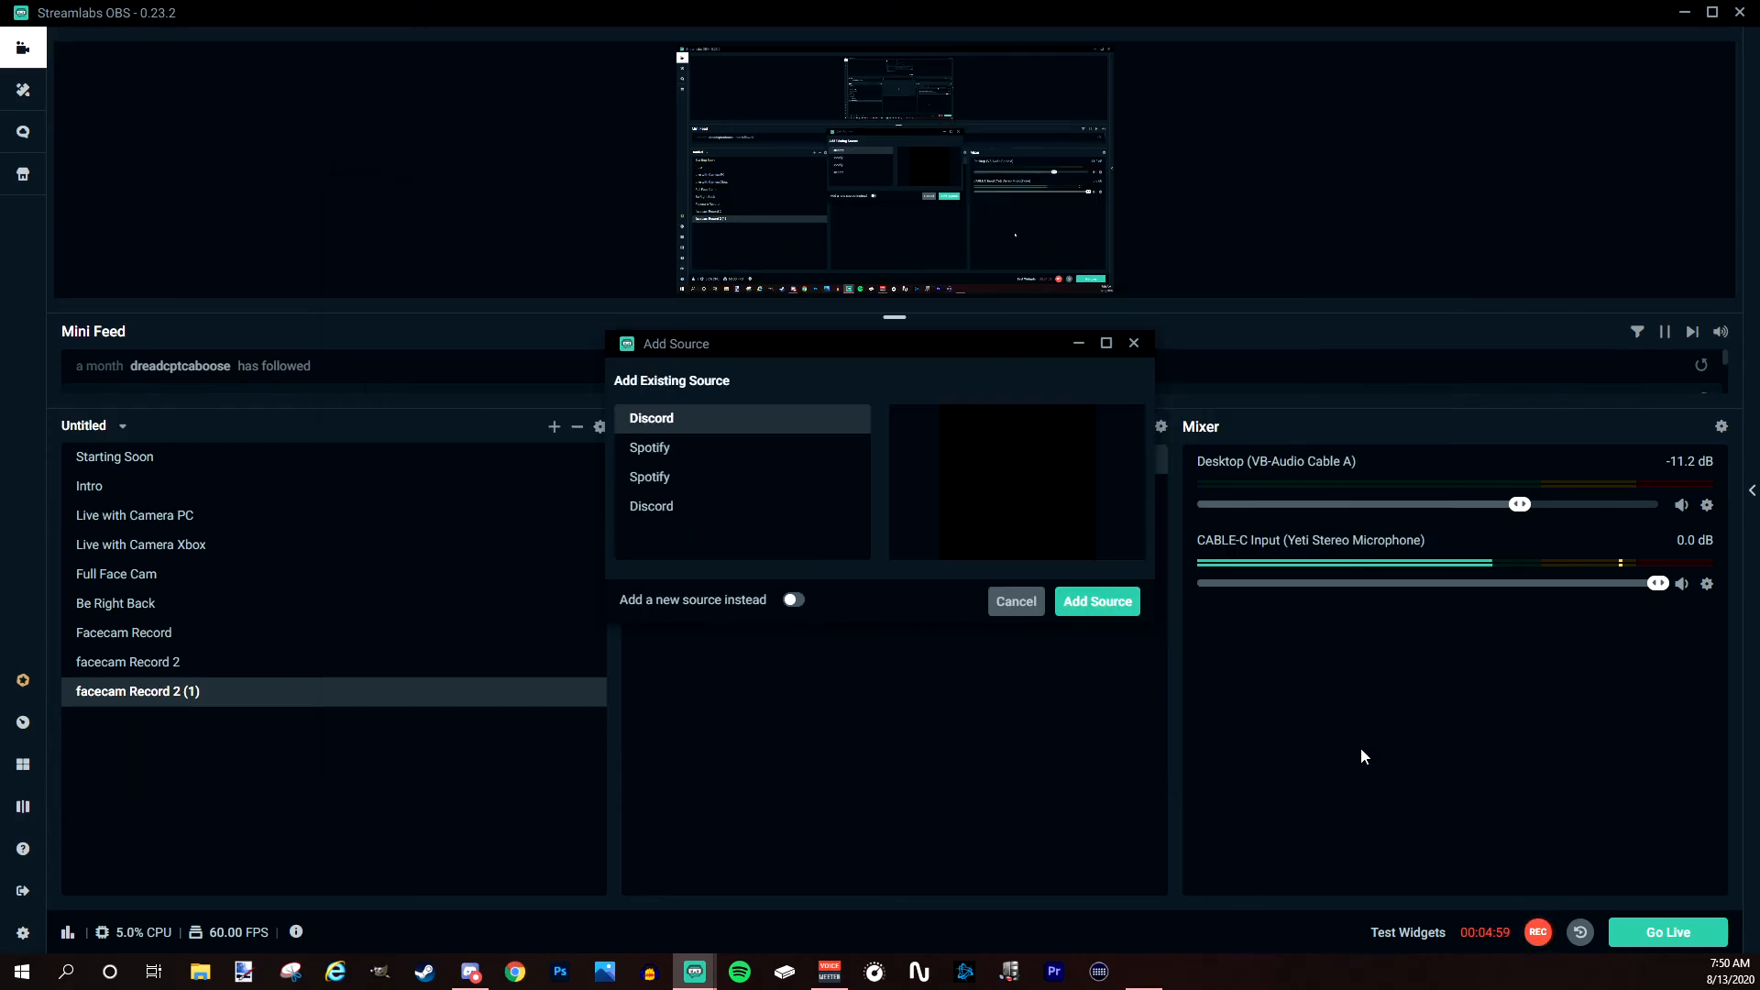
pyautogui.click(794, 601)
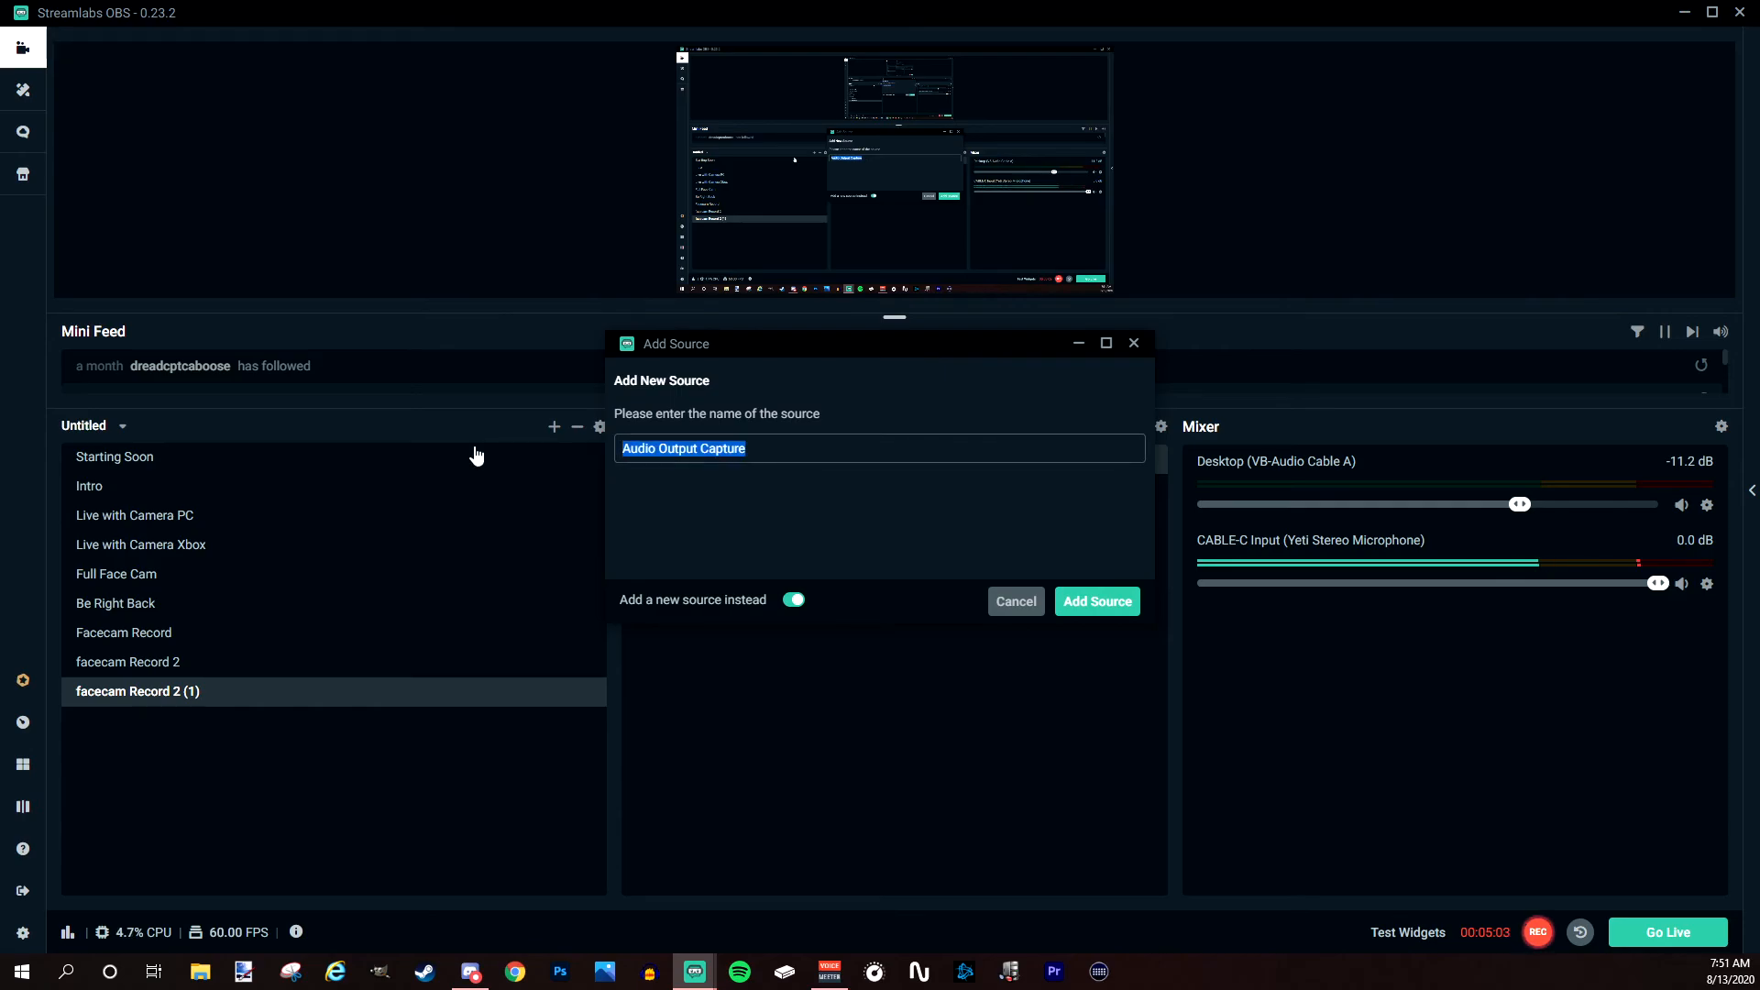
pyautogui.write('Desktop')
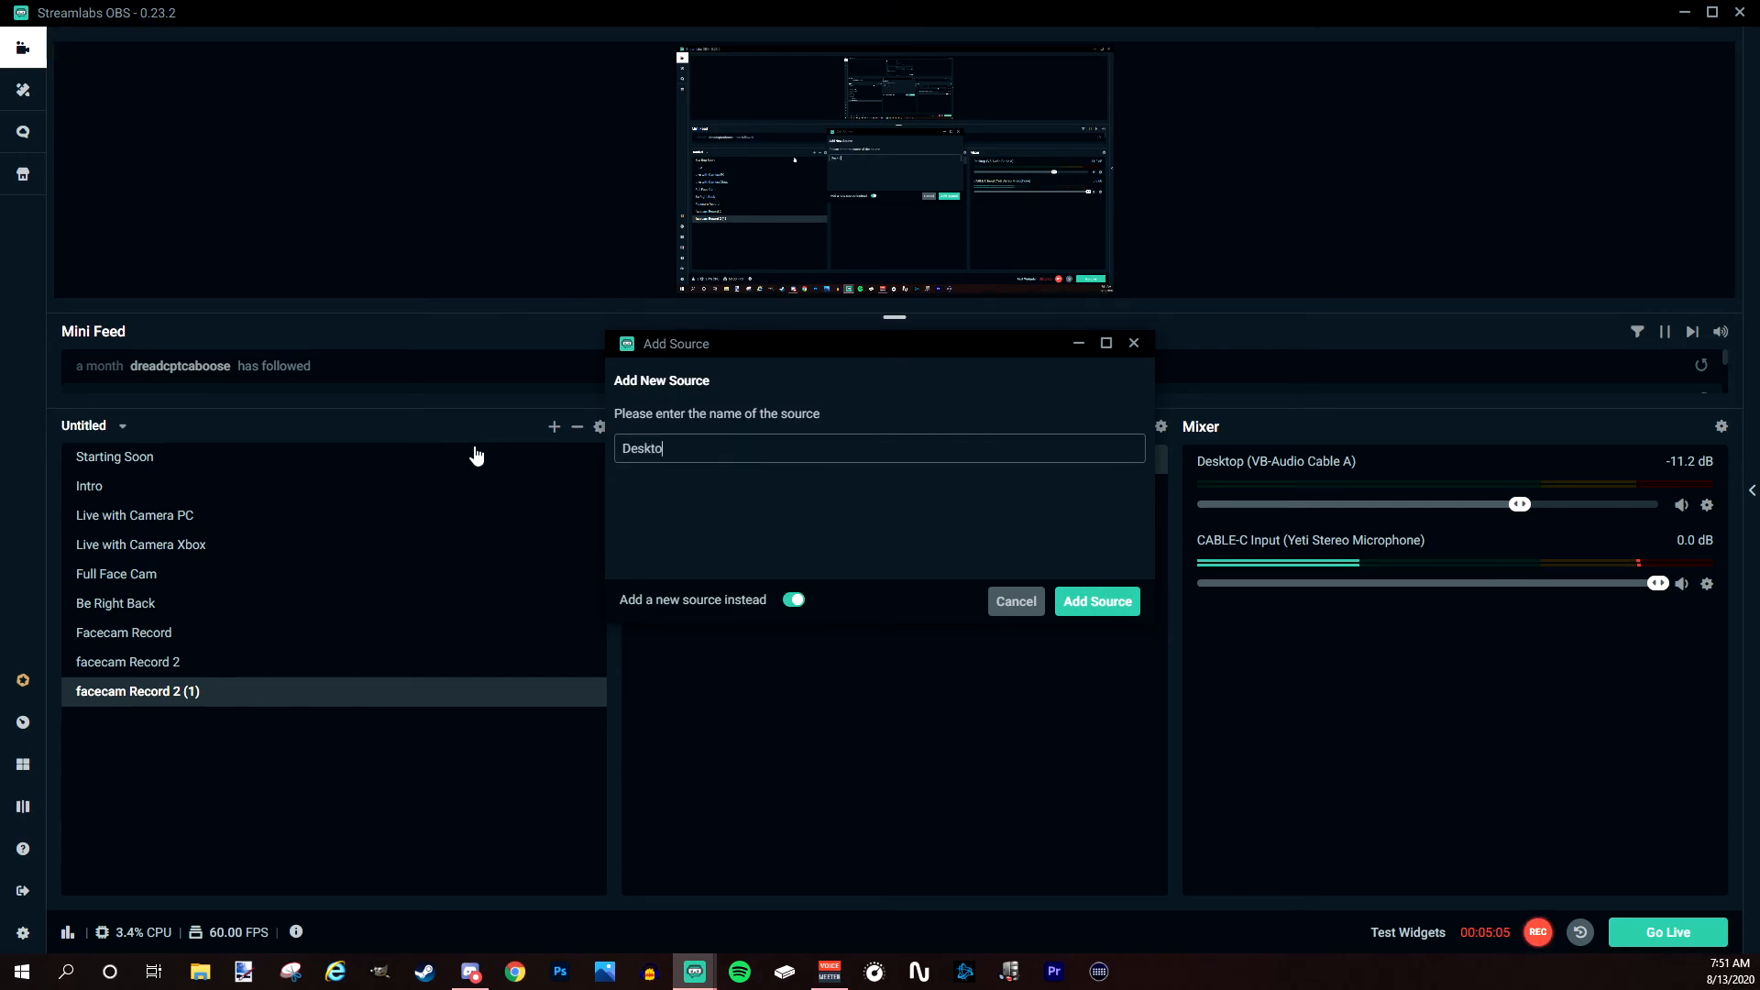
pyautogui.click(1080, 607)
# Set the Desktop source's device to Default, confirm its settings, and remove the source through its mixer entry.
pyautogui.click(898, 353)
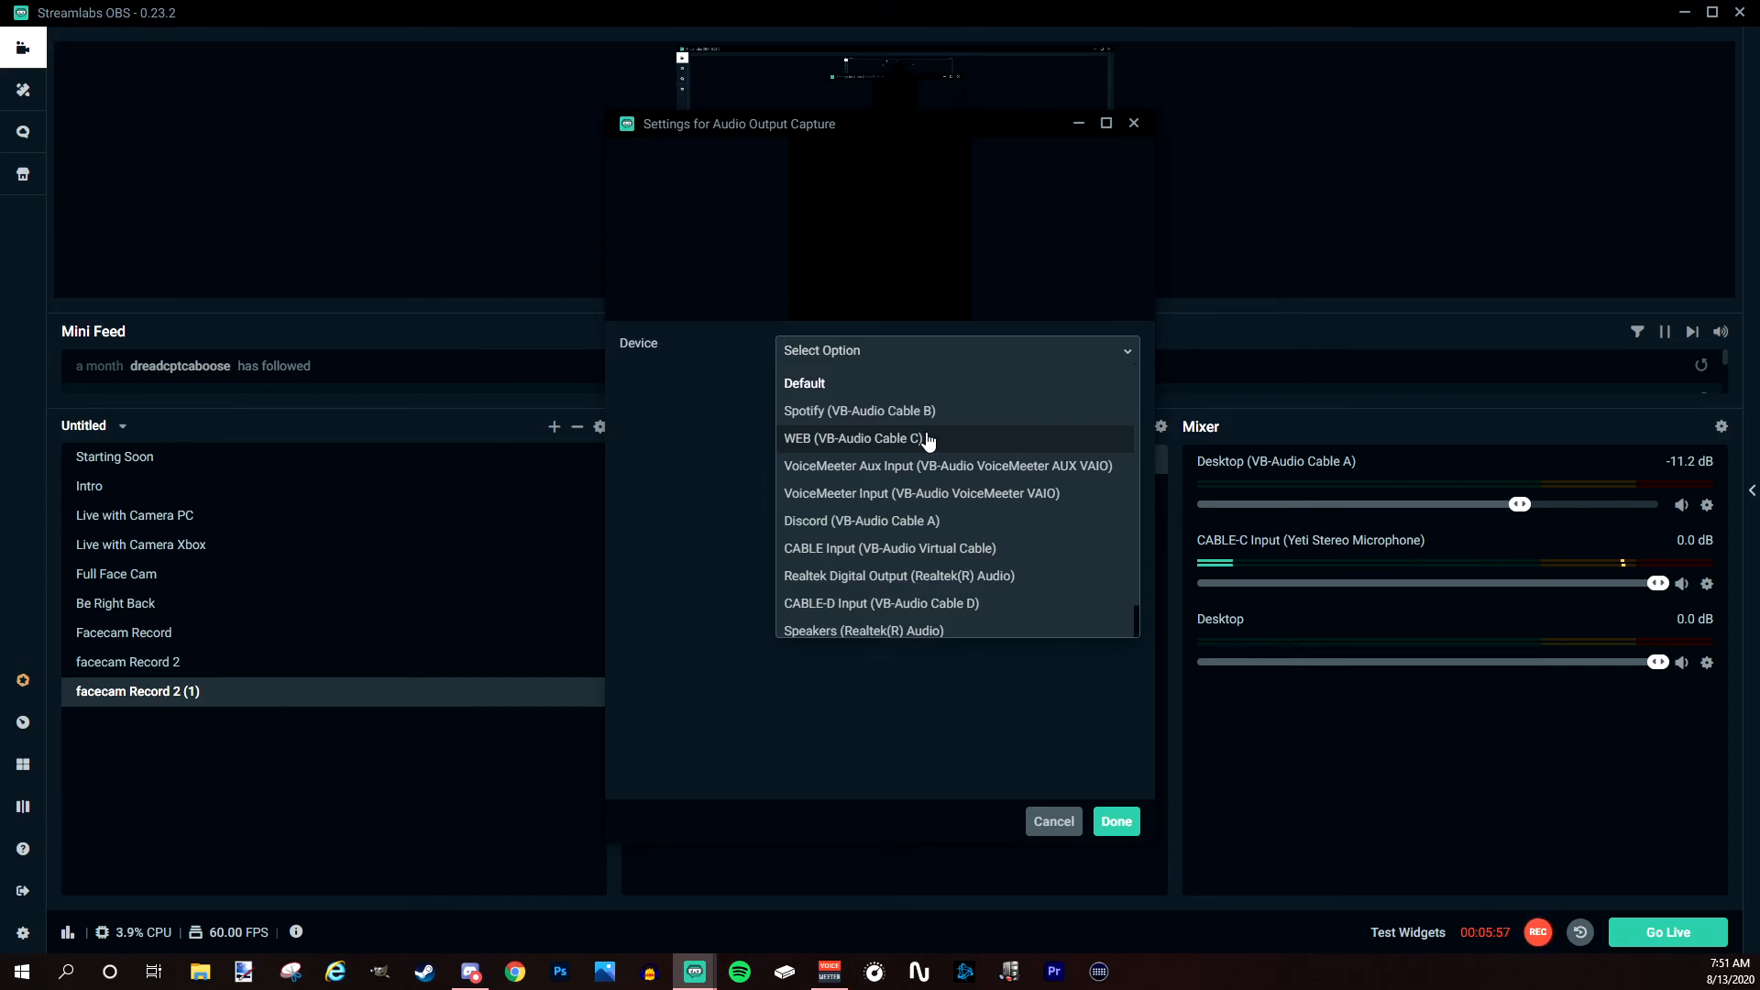
pyautogui.click(819, 384)
pyautogui.click(1117, 823)
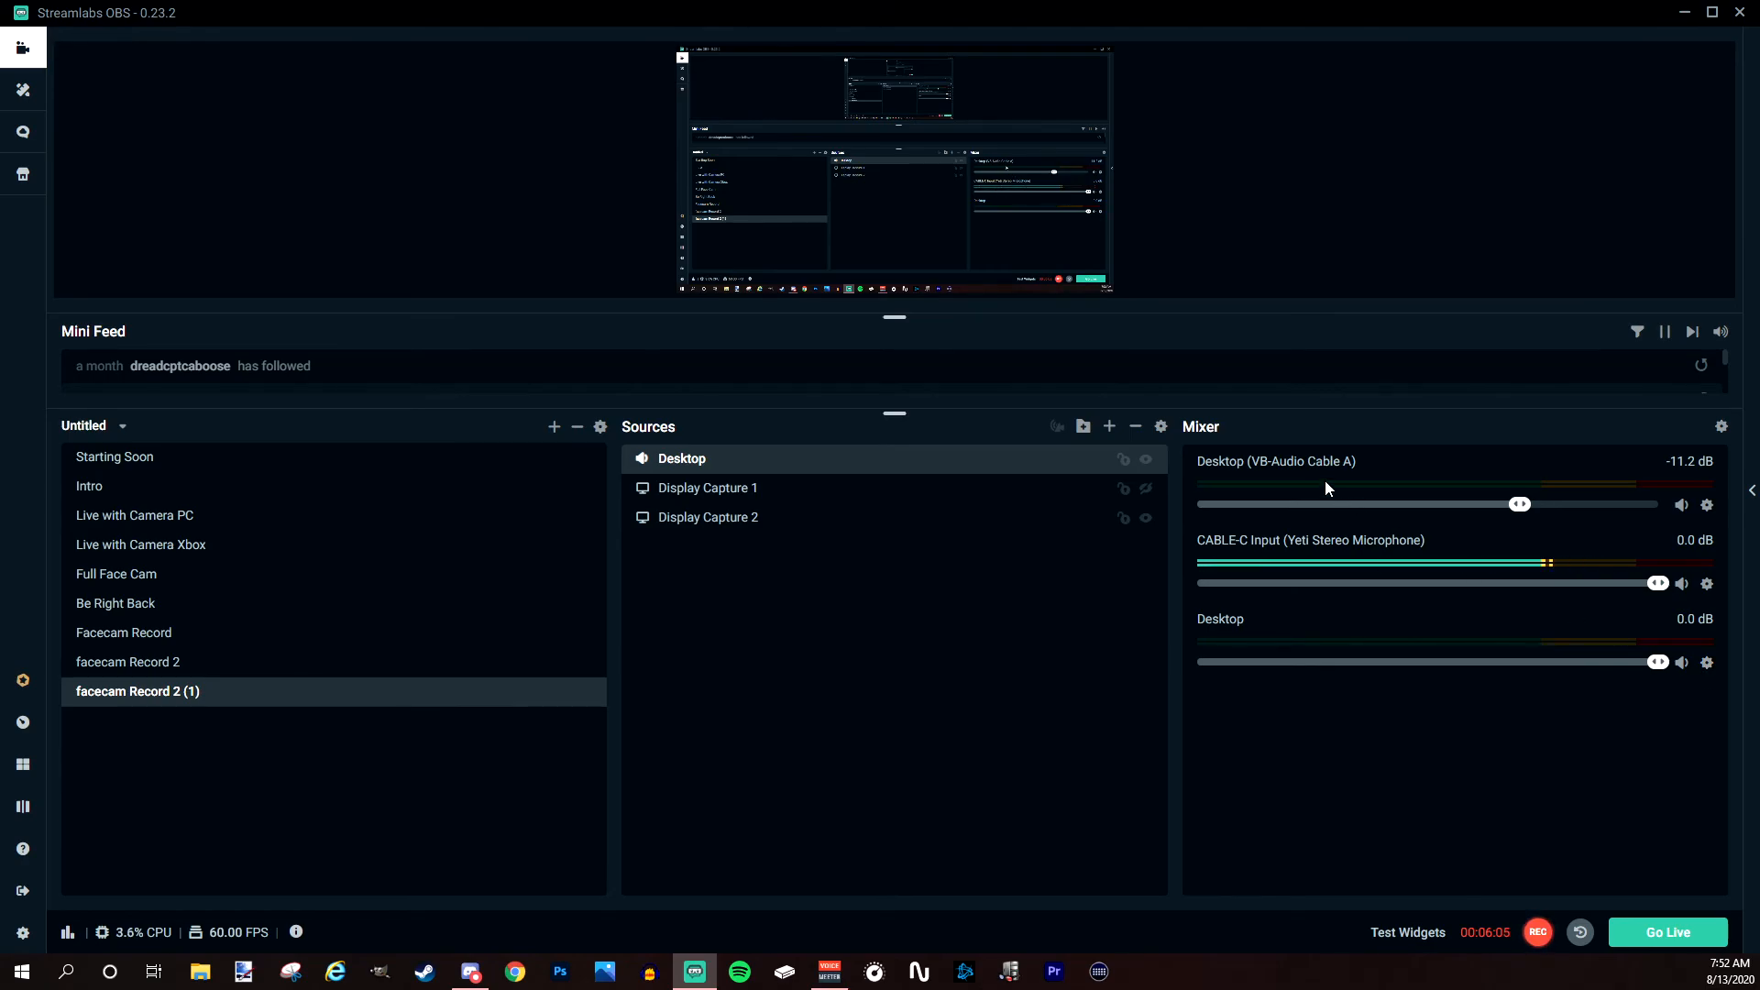
pyautogui.click(1708, 663)
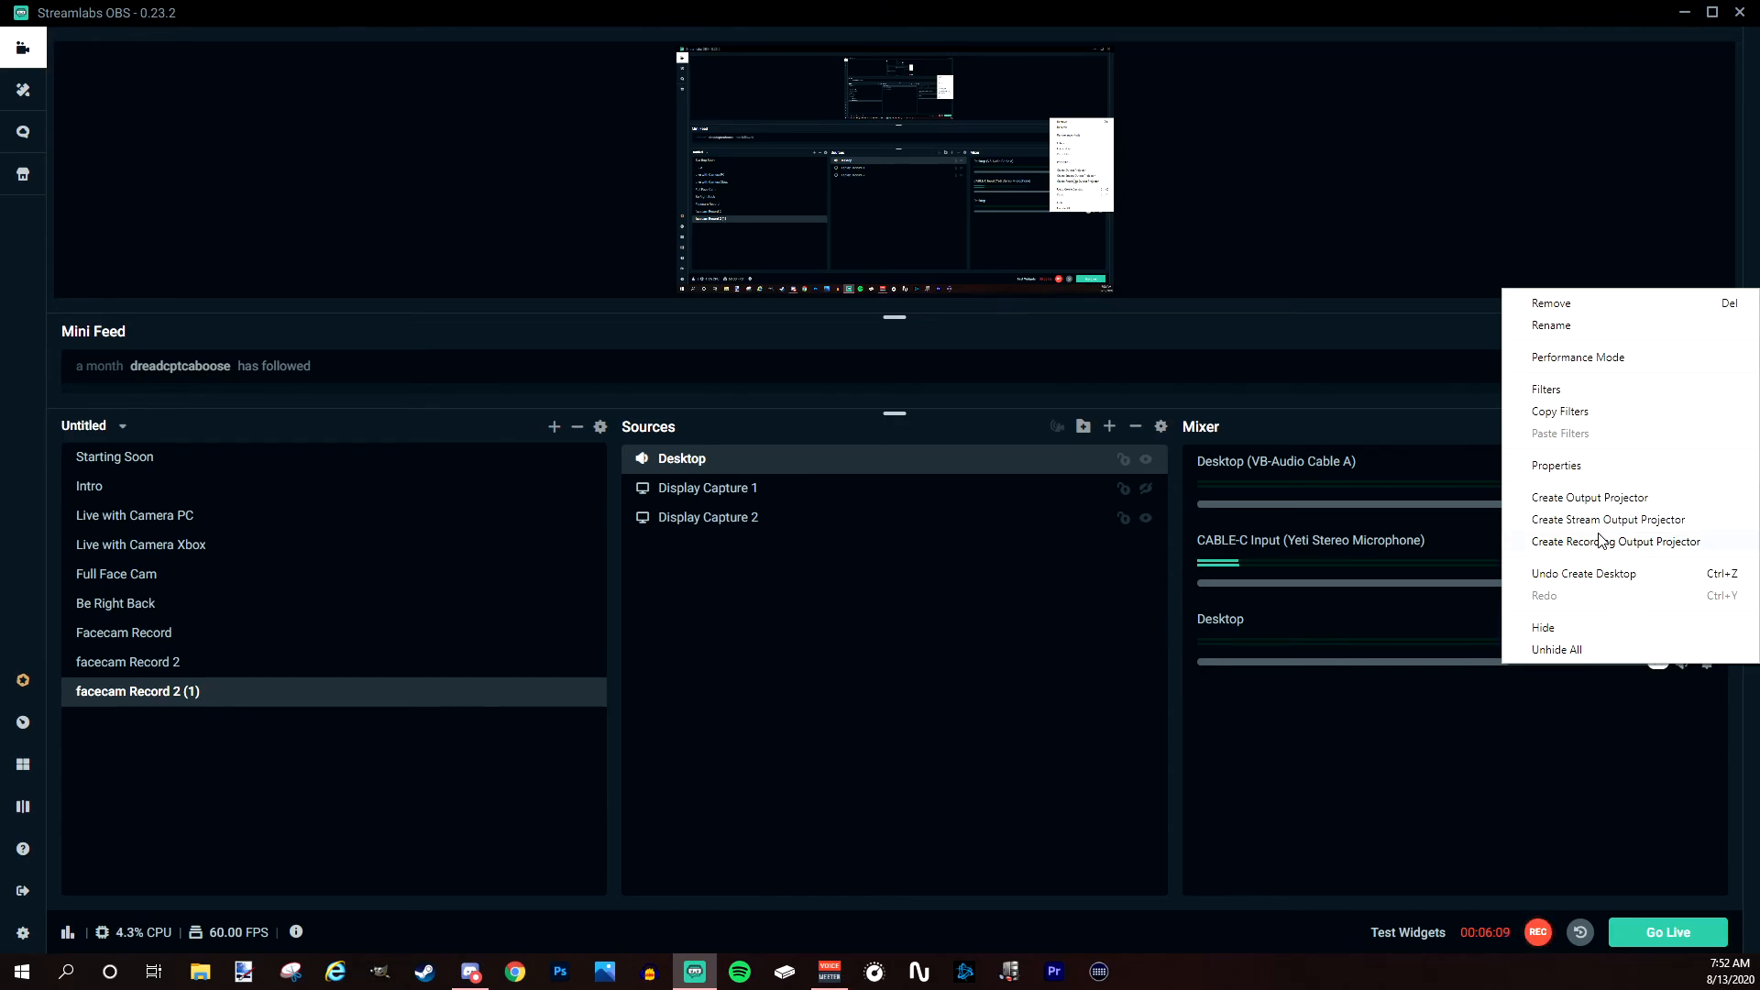
pyautogui.click(1551, 305)
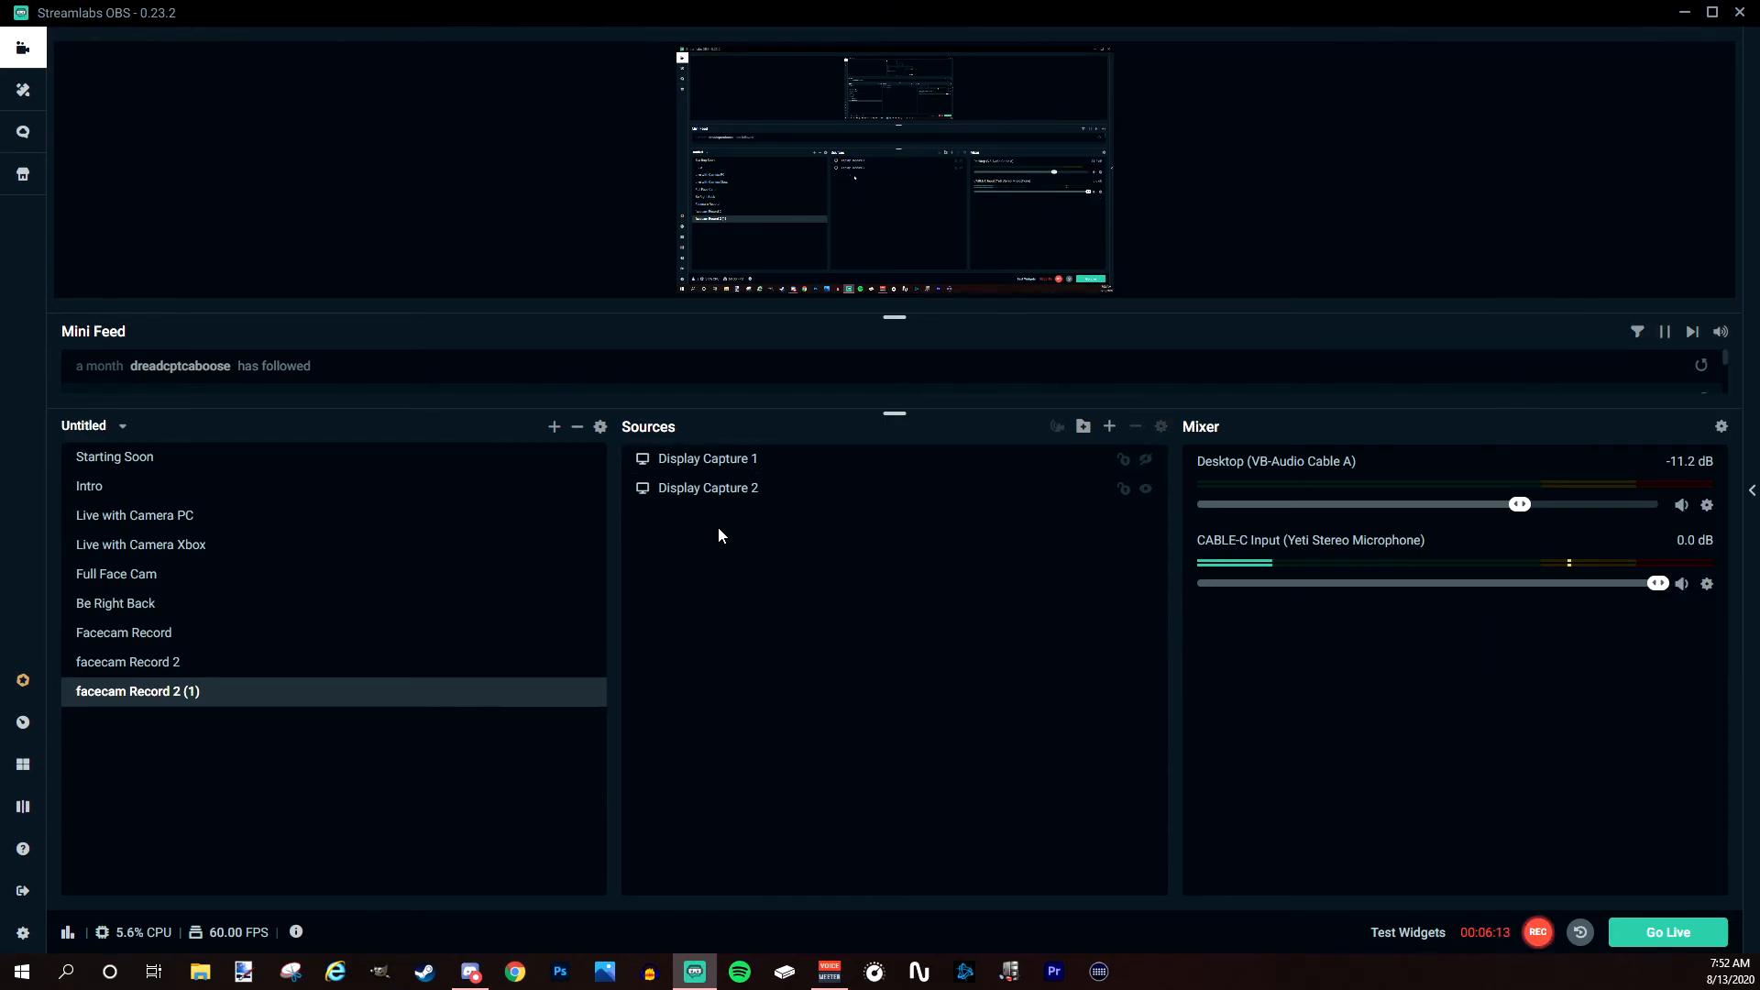
# Add a new Audio Input Capture source named mic.
pyautogui.click(1111, 428)
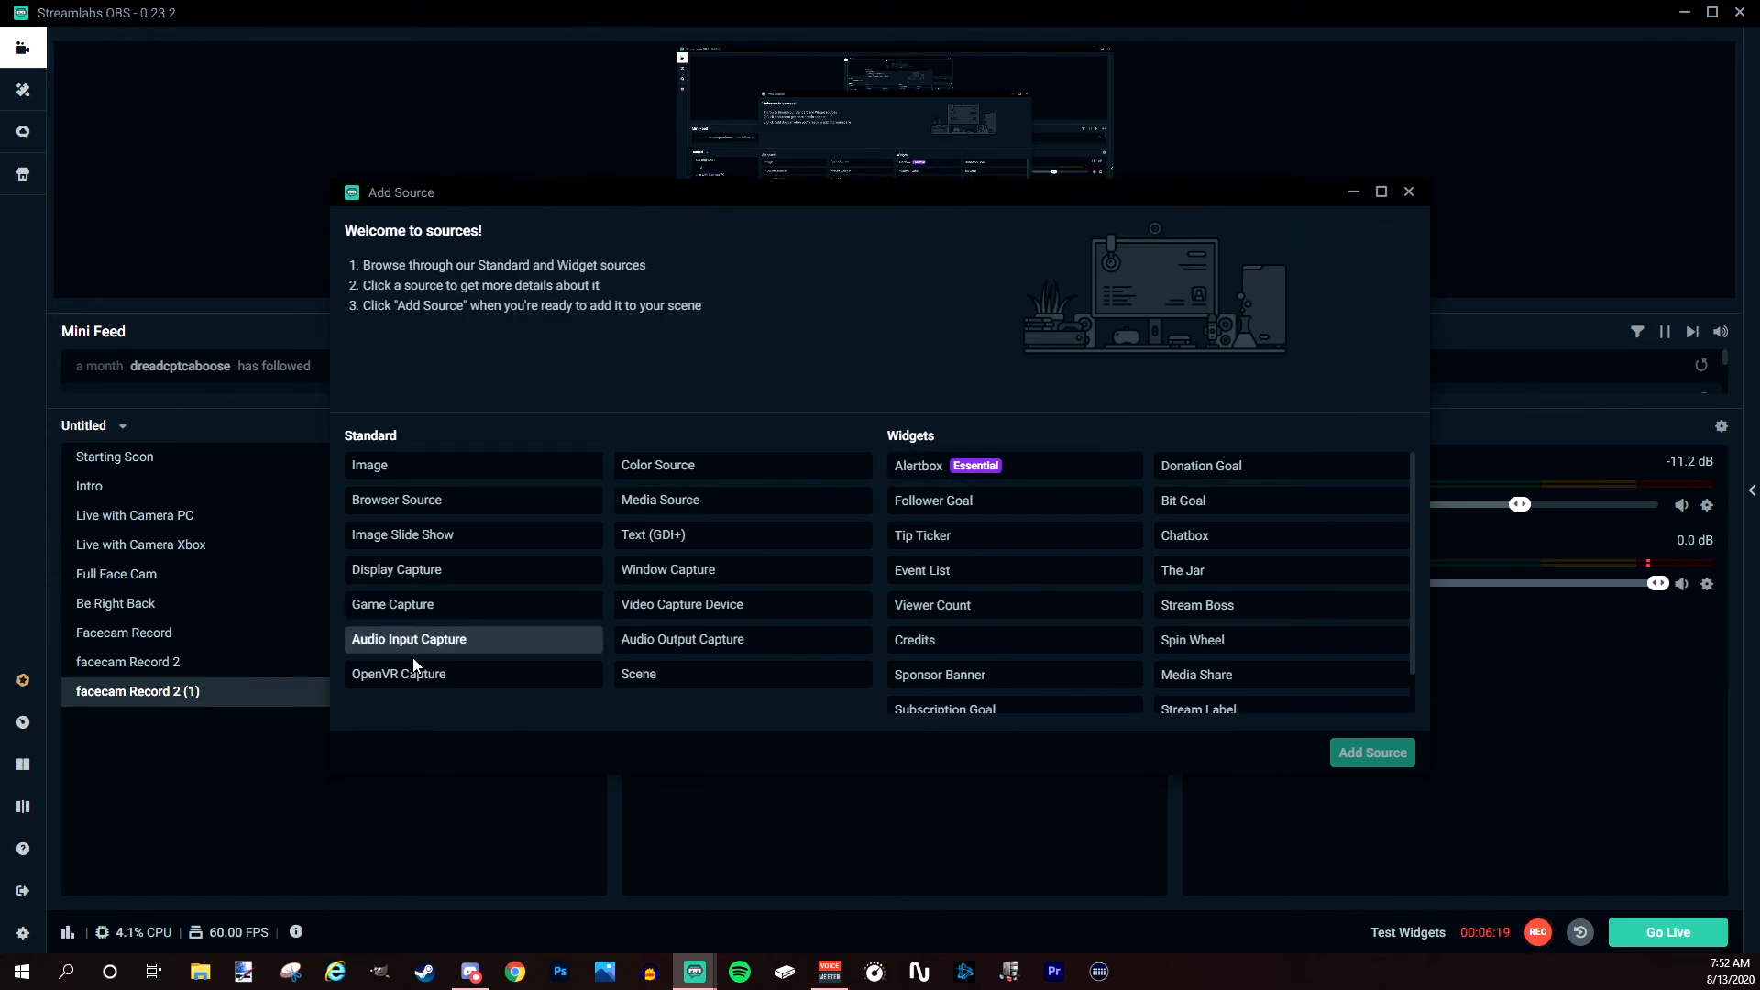
pyautogui.click(410, 648)
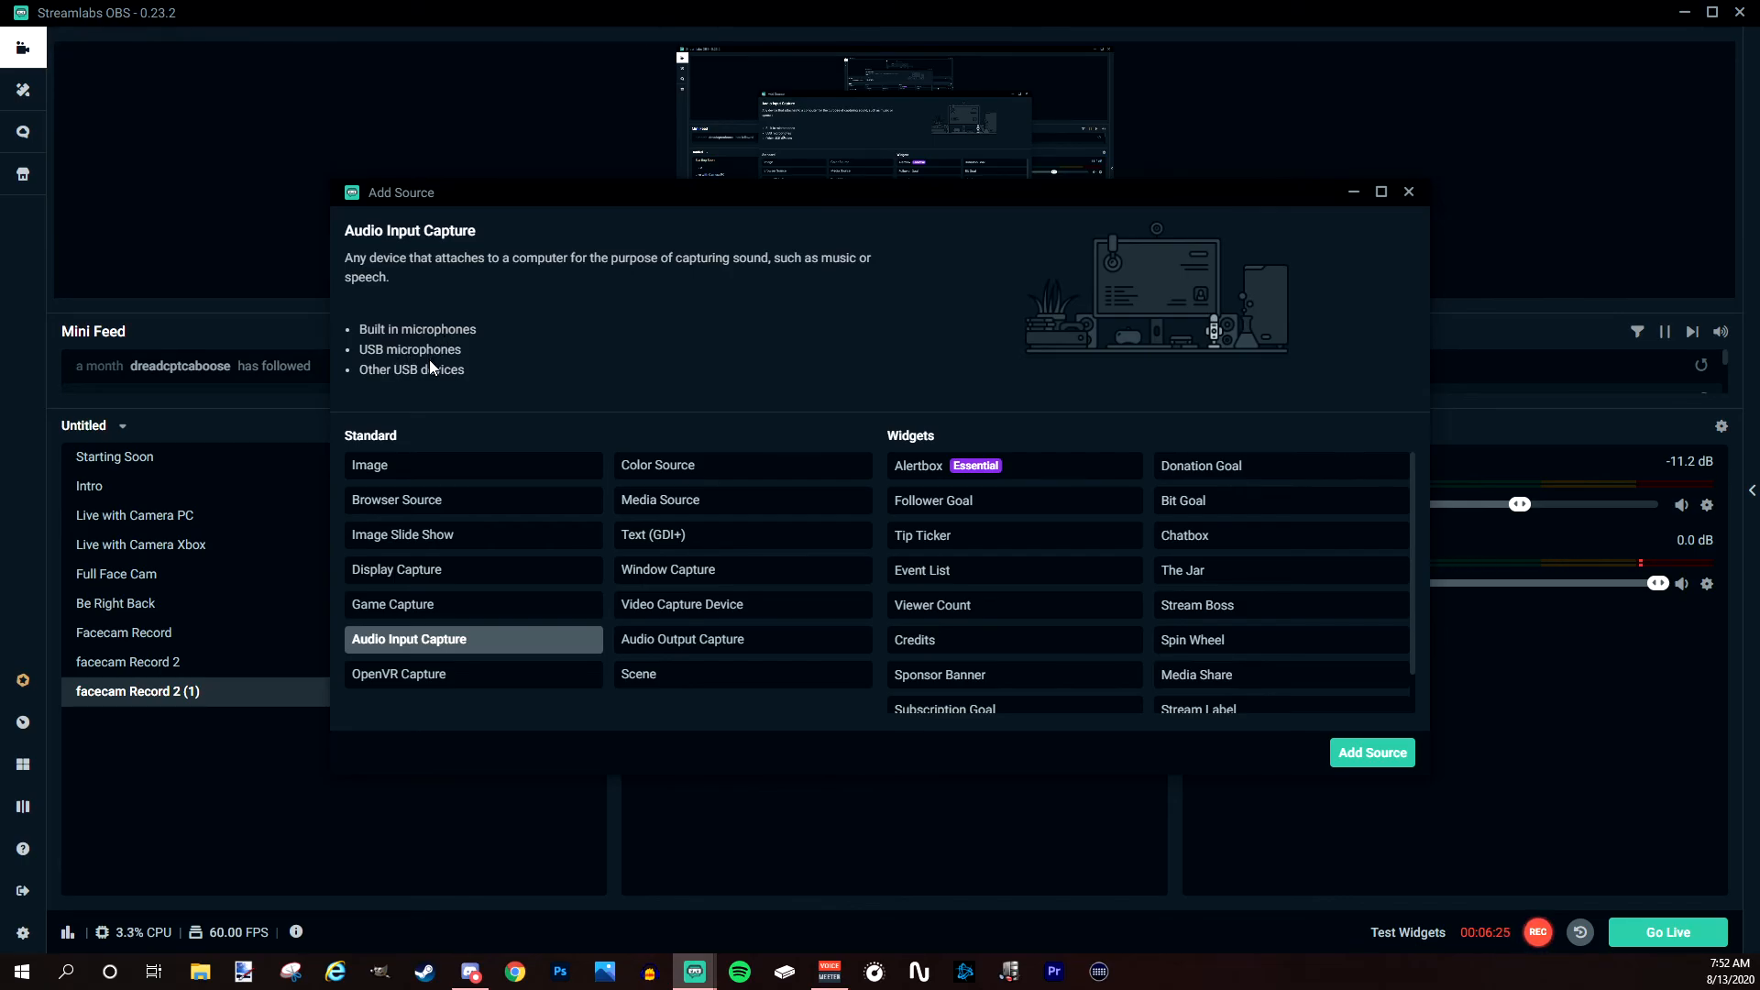
pyautogui.click(1393, 755)
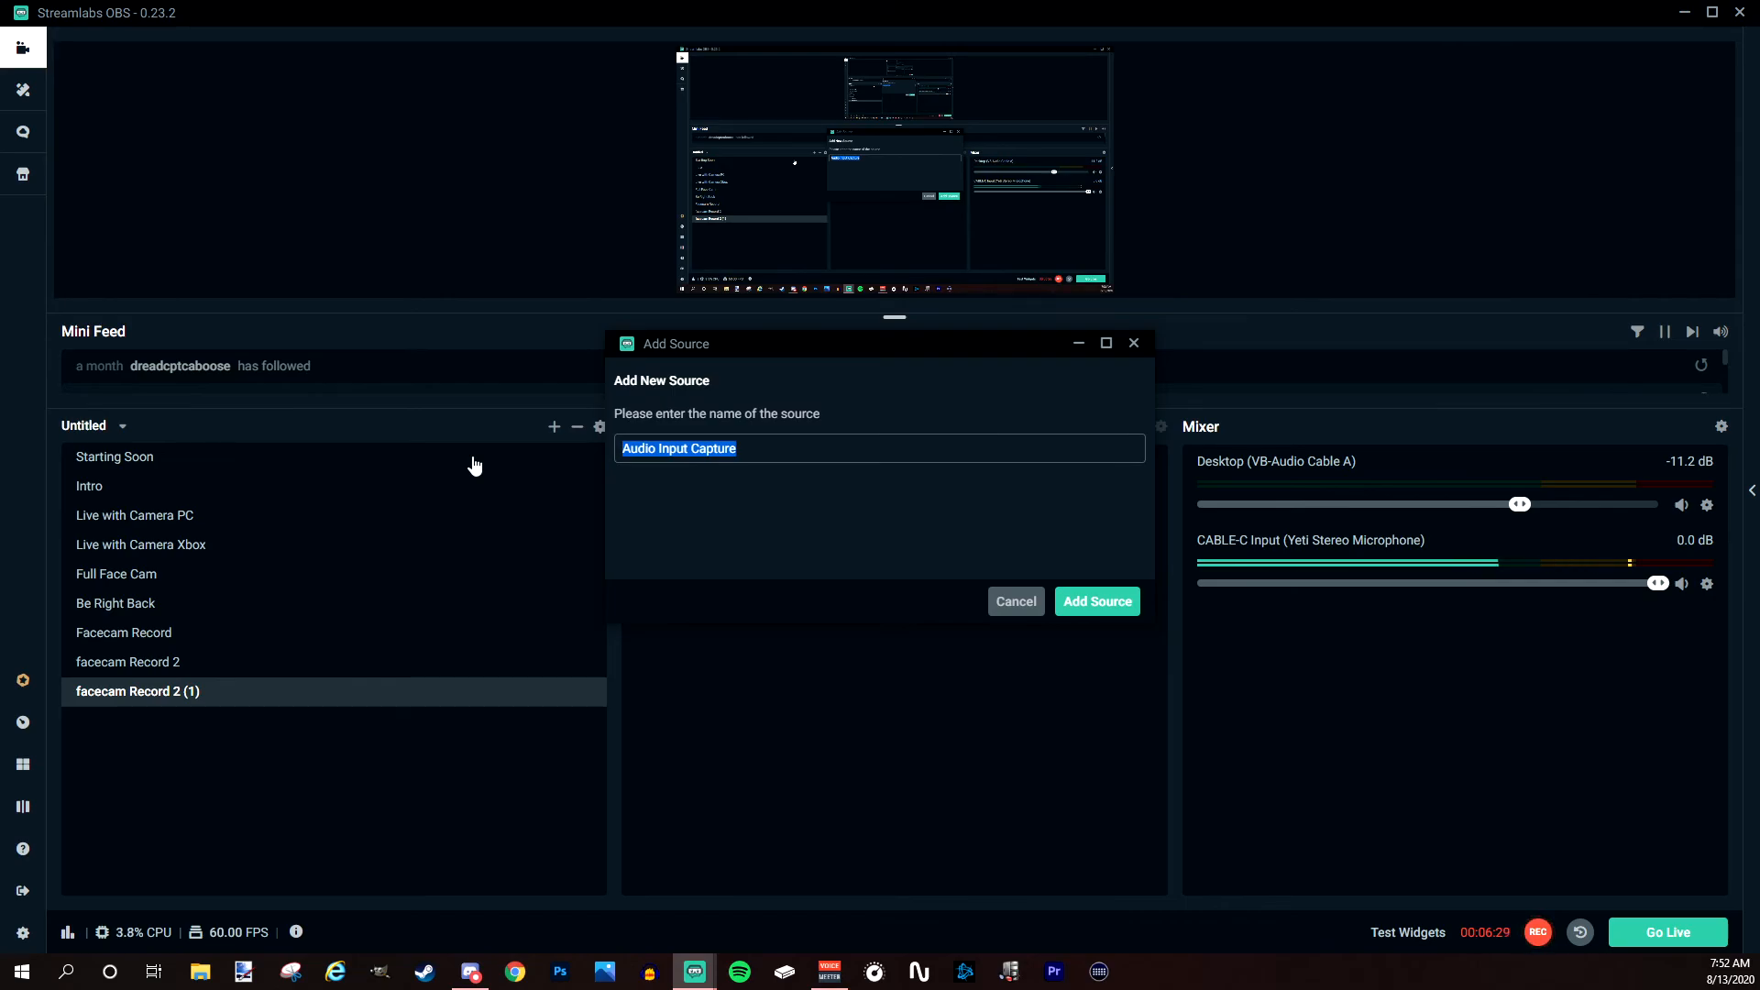
pyautogui.write('mic')
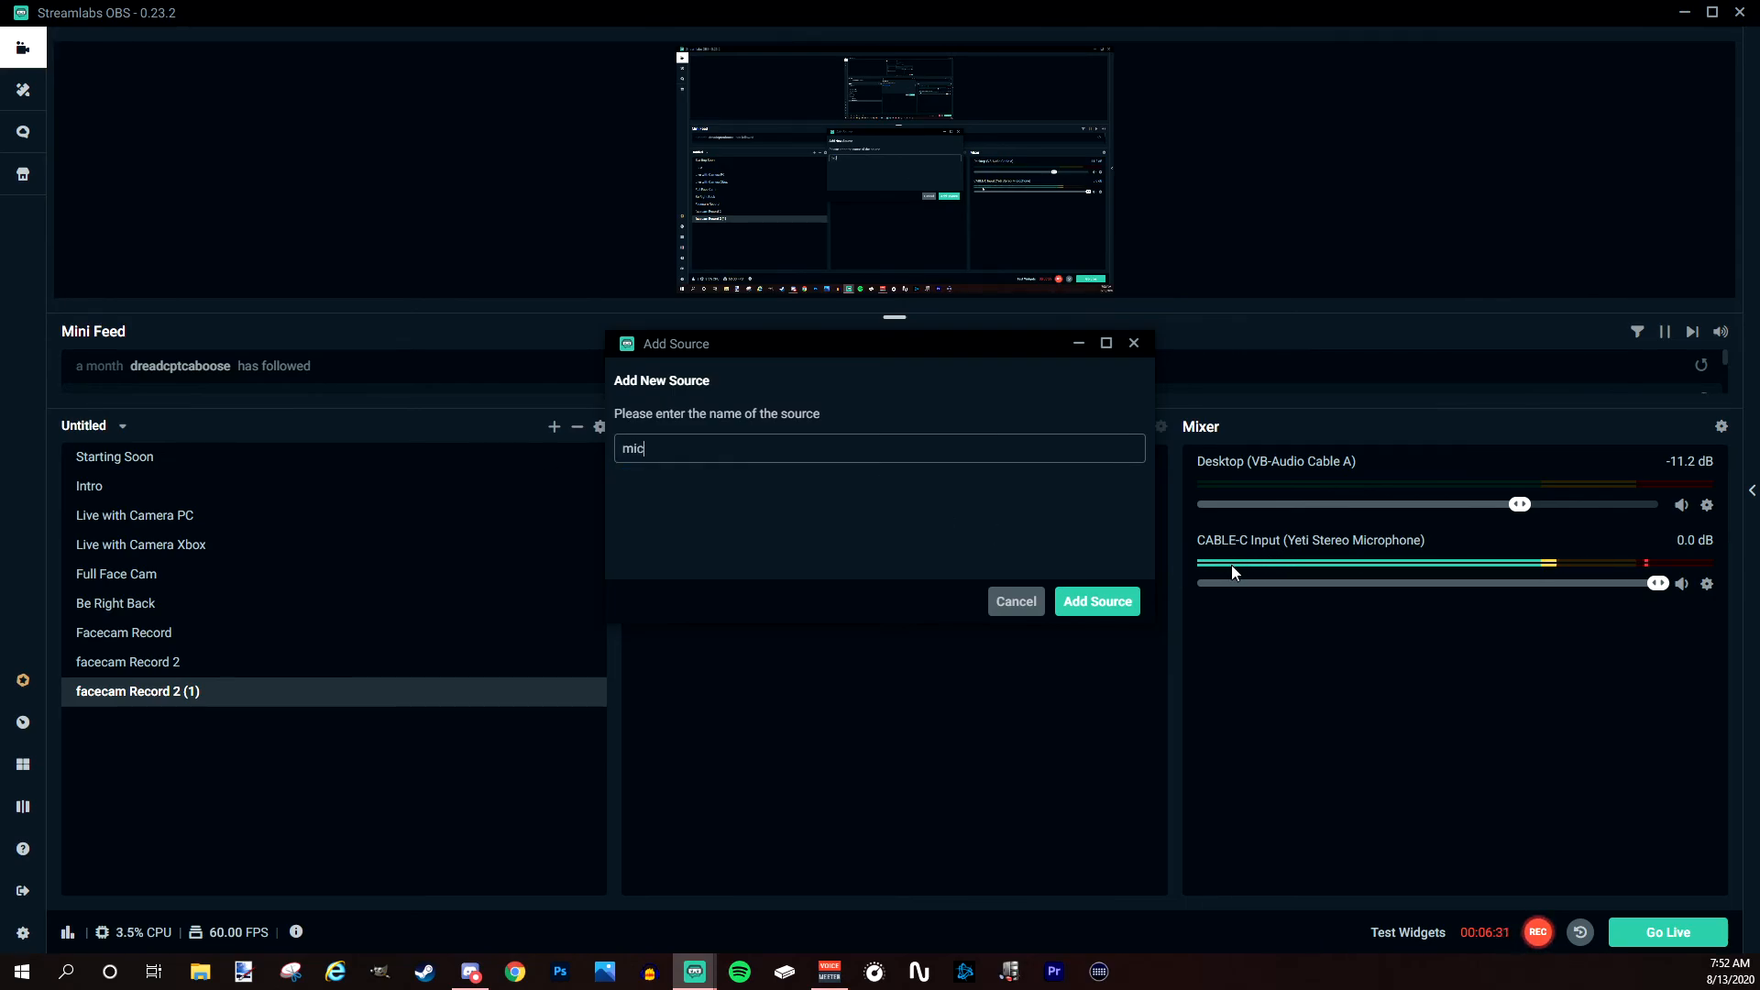
pyautogui.click(1106, 609)
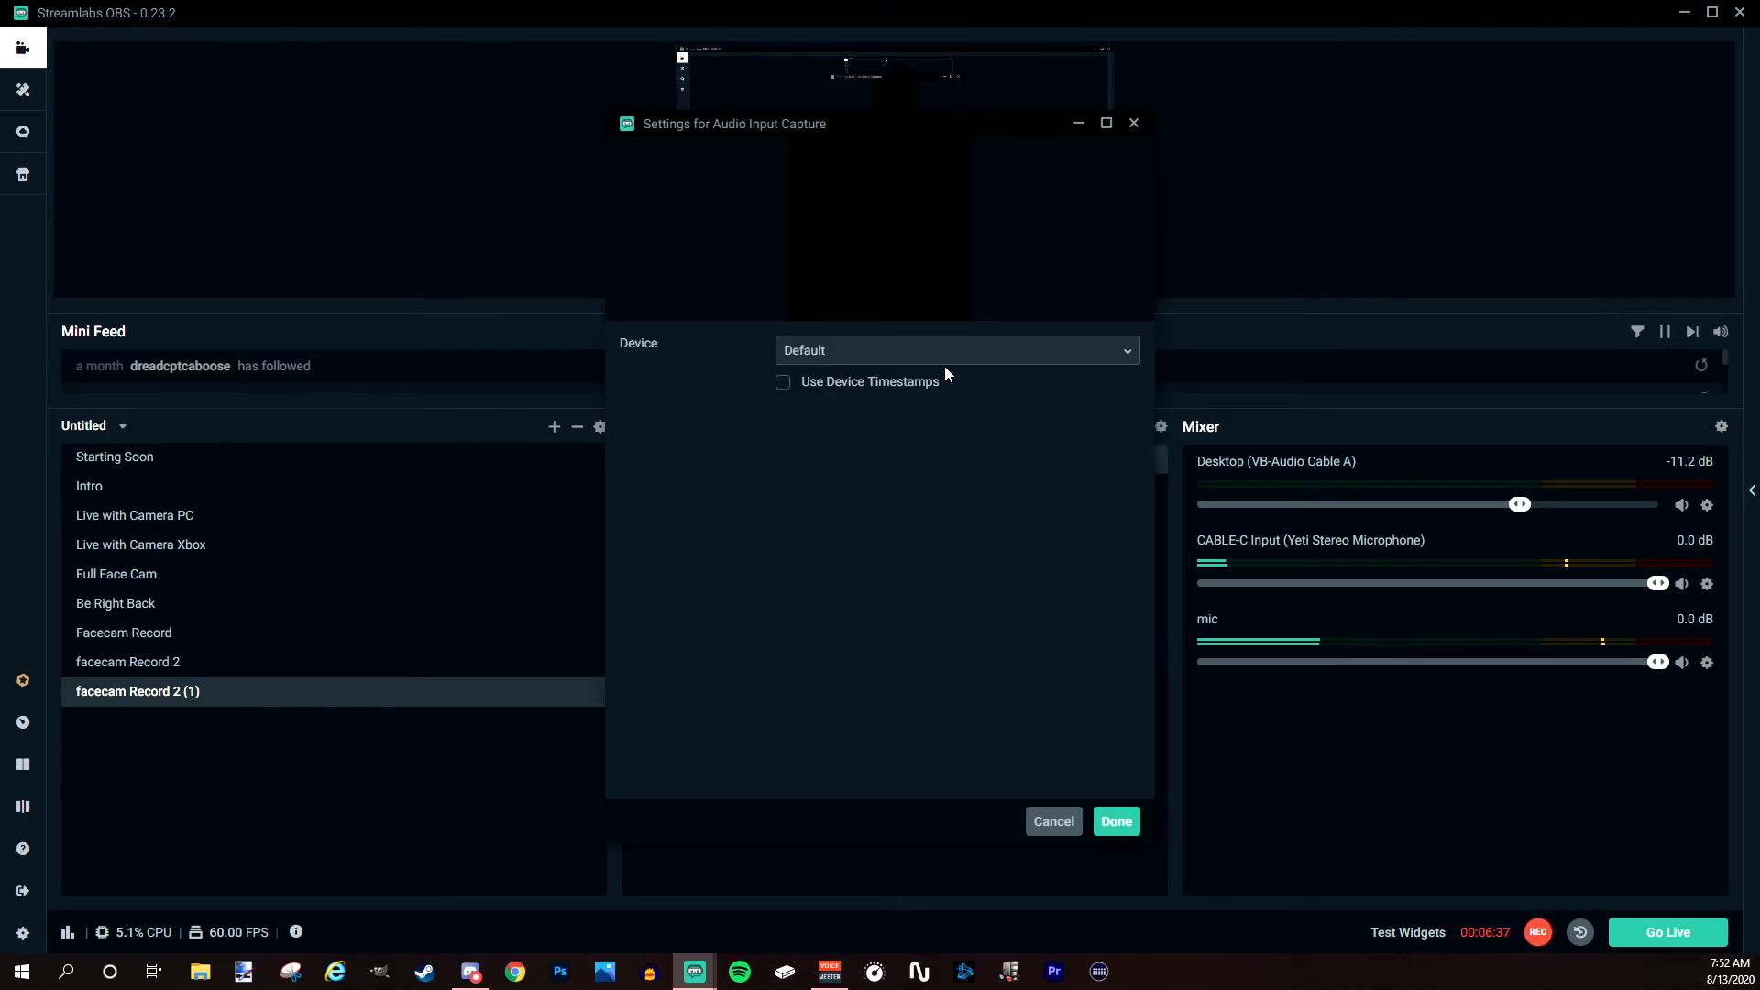
# Set the mic source's device to CABLE-C Input (Yeti Stereo Microphone), and remove the source through its mixer entry.
pyautogui.click(956, 354)
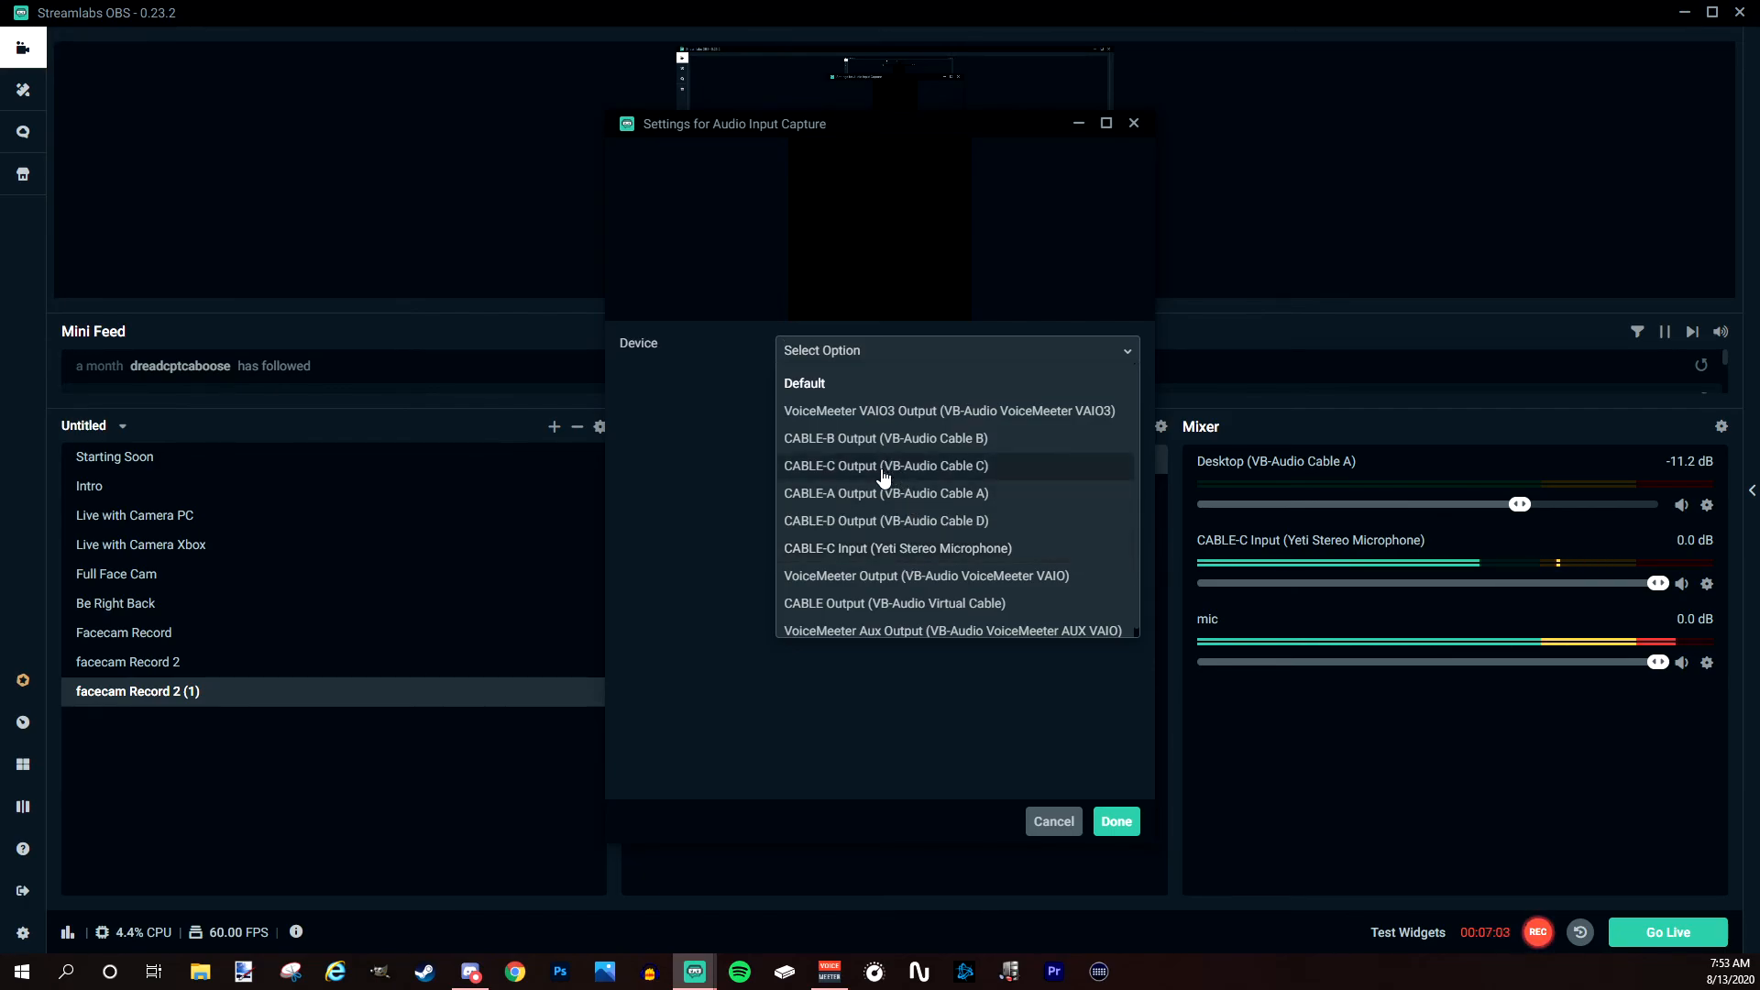
pyautogui.click(885, 550)
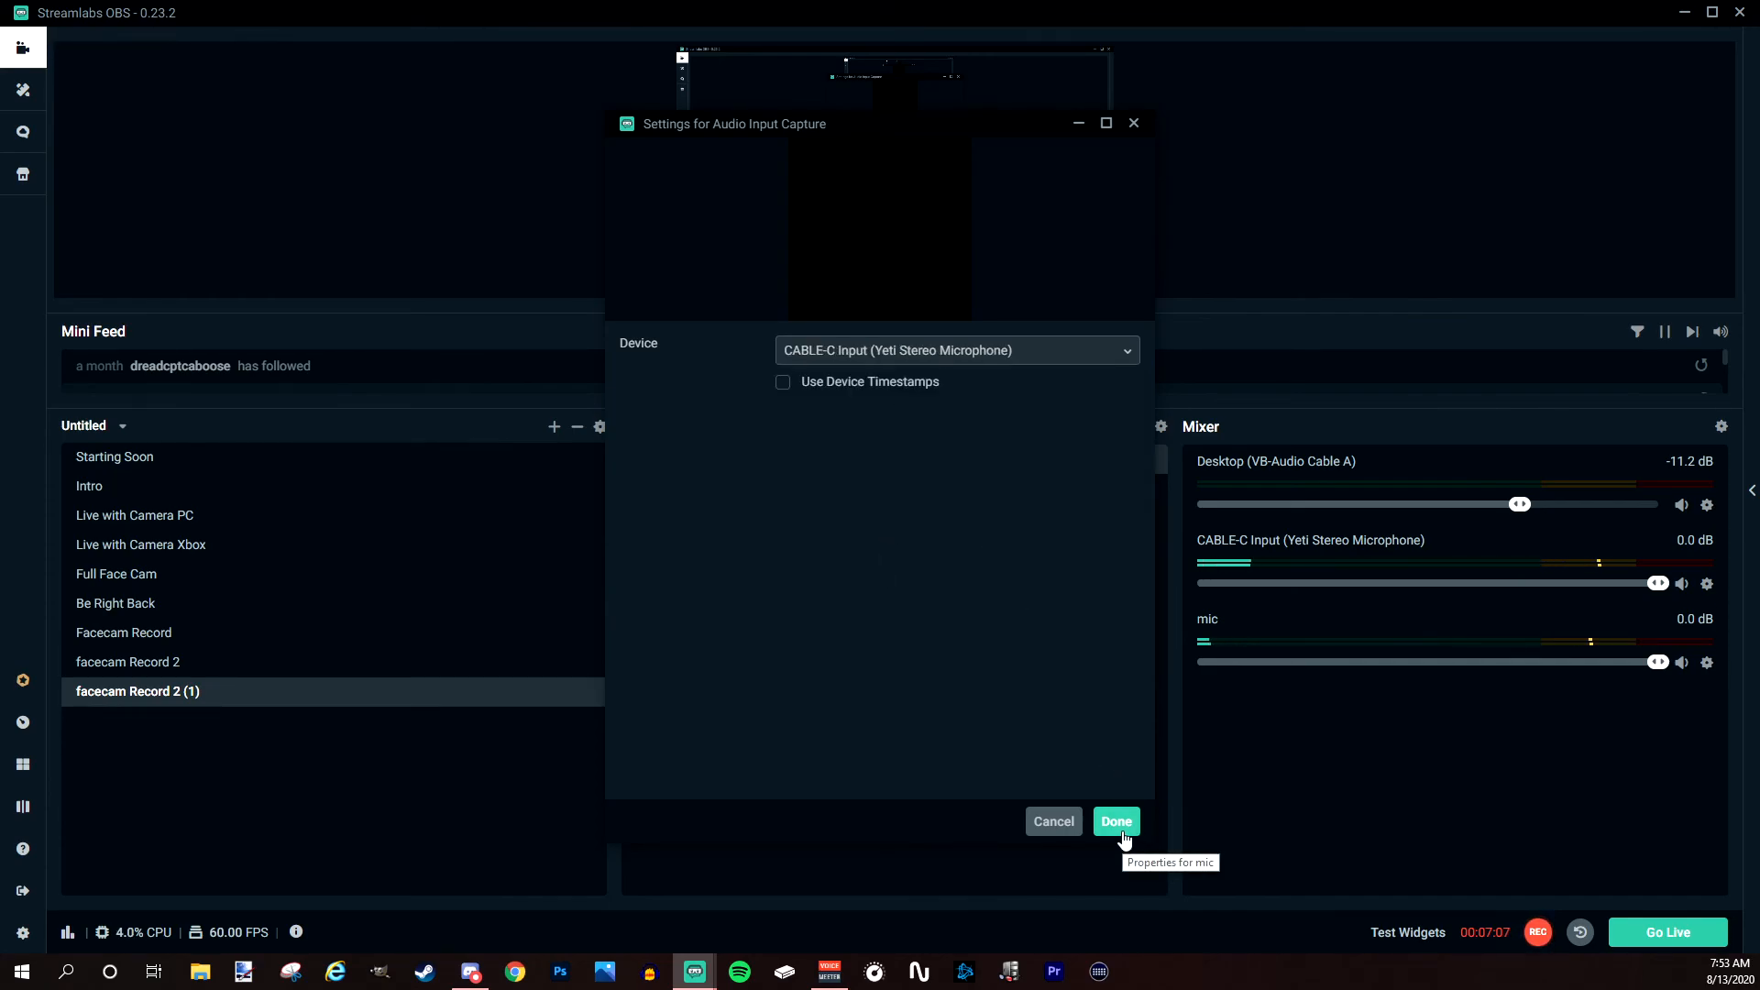
pyautogui.click(1707, 662)
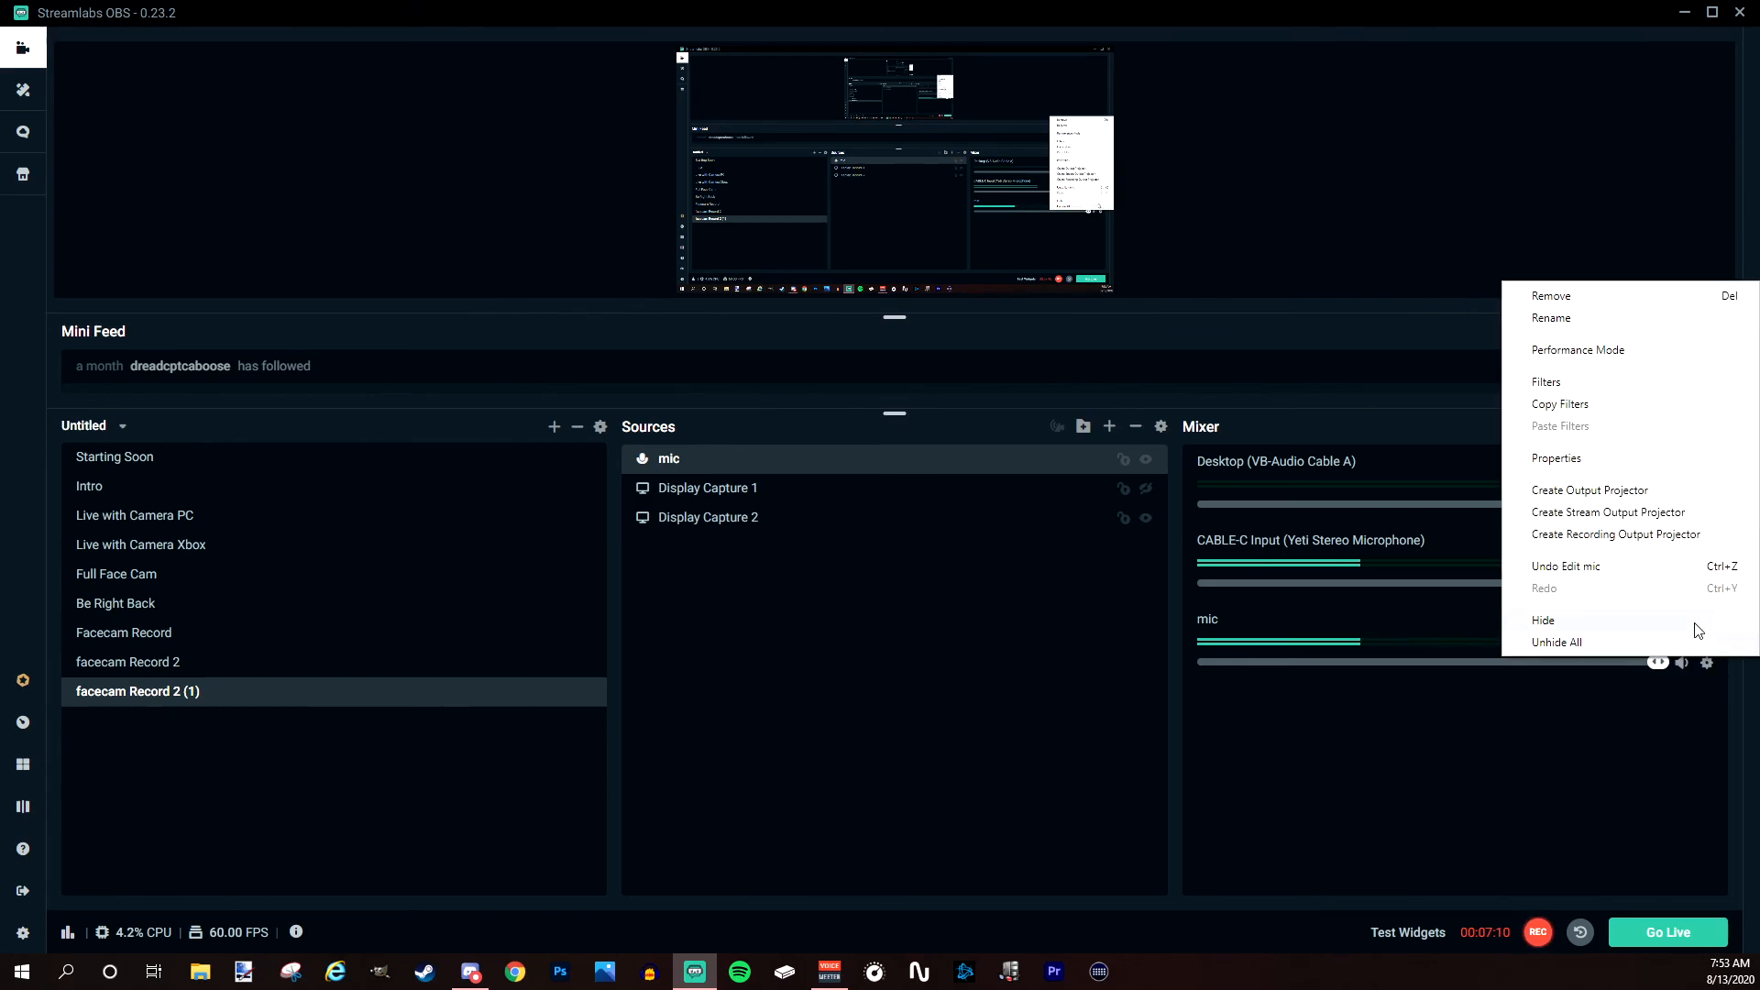
pyautogui.click(1568, 301)
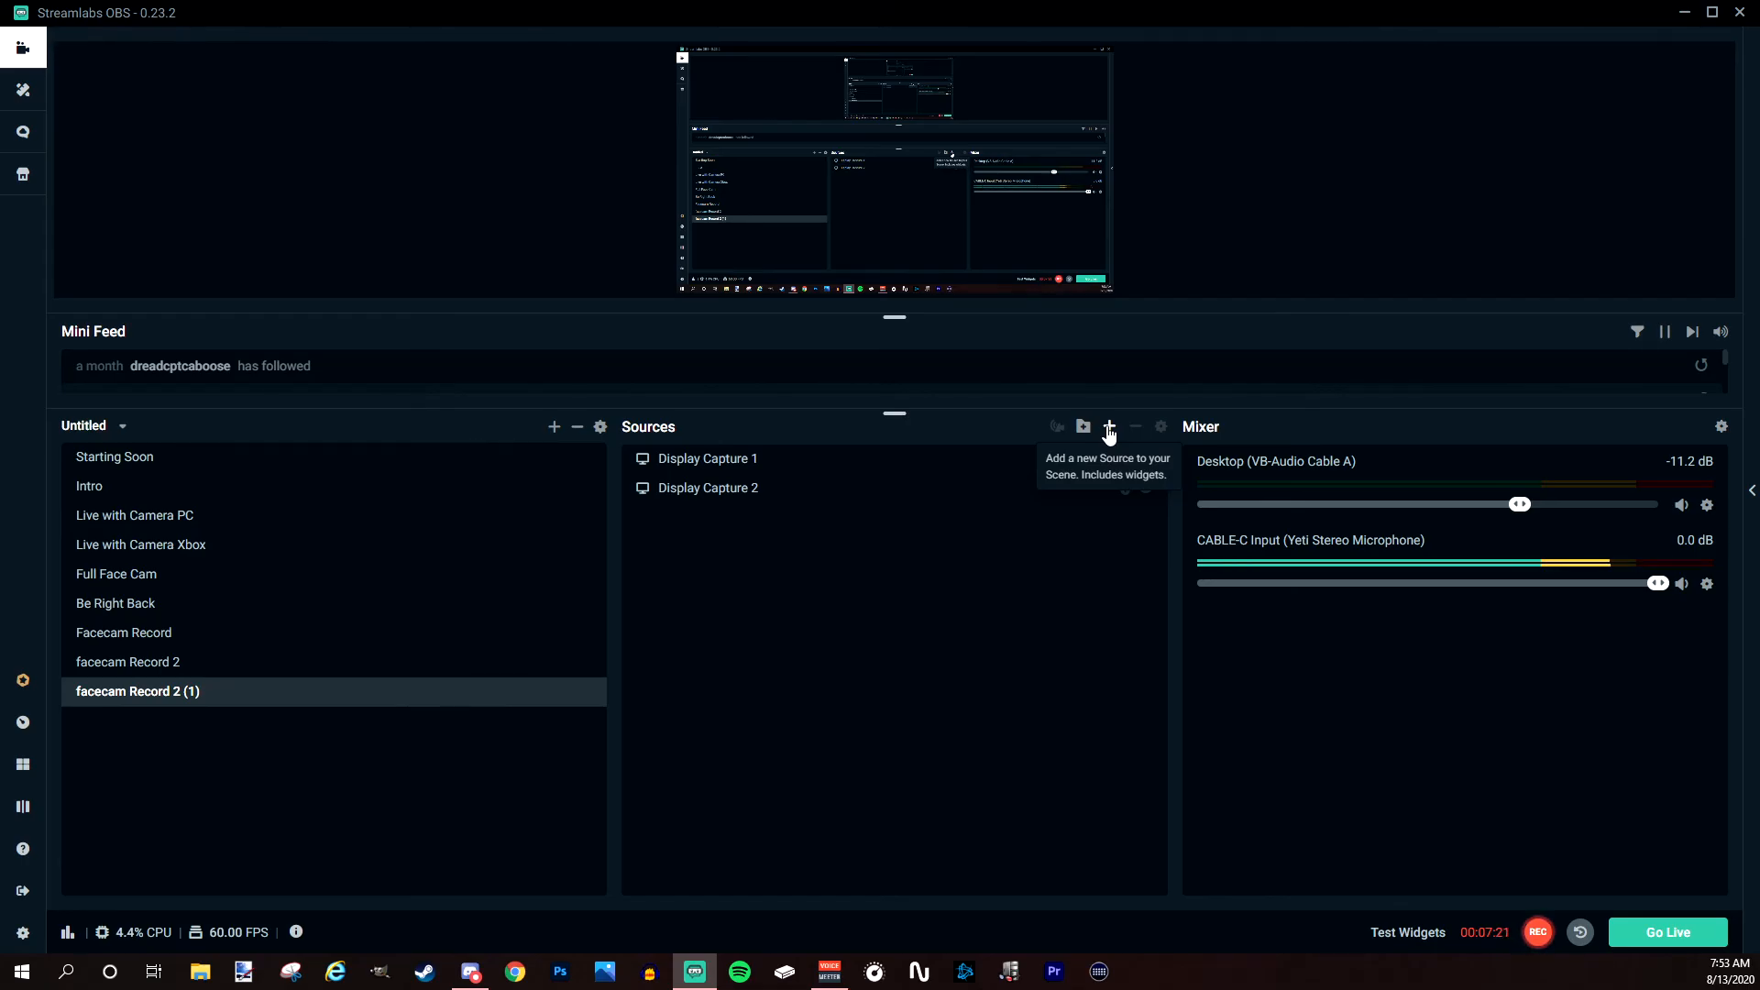
# Add a new Audio Output Capture source named Spotify instead of reusing an existing one.
pyautogui.click(1109, 427)
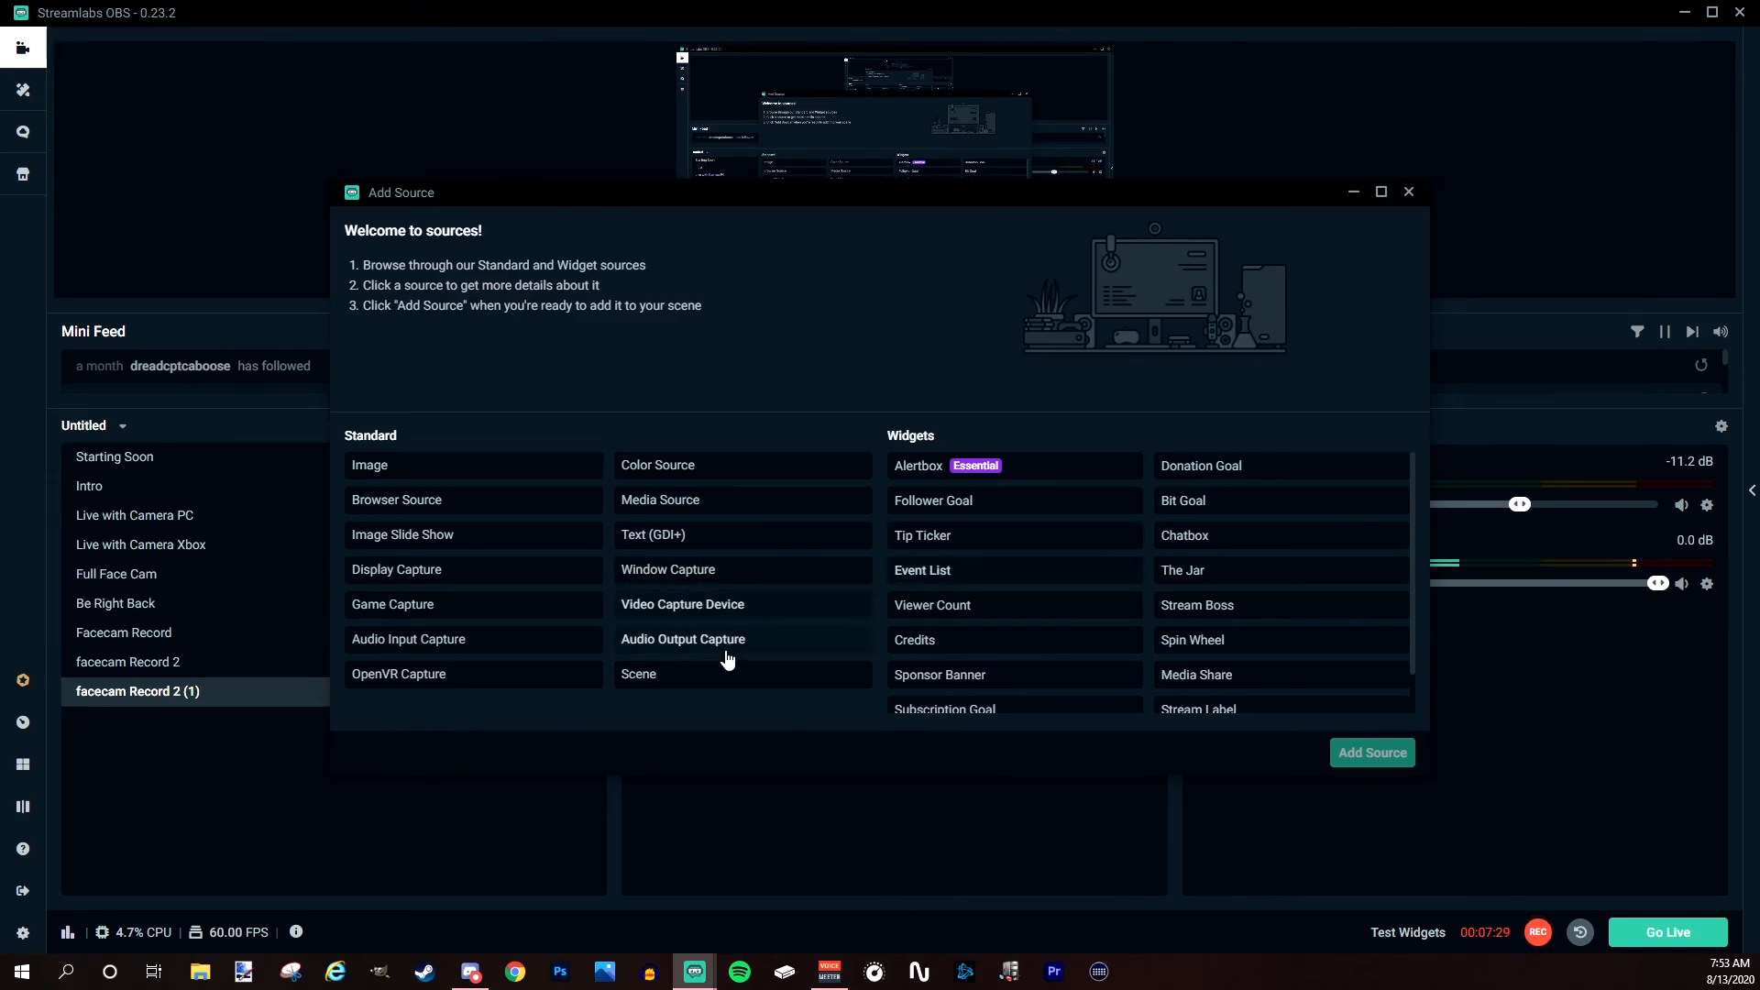
pyautogui.click(681, 641)
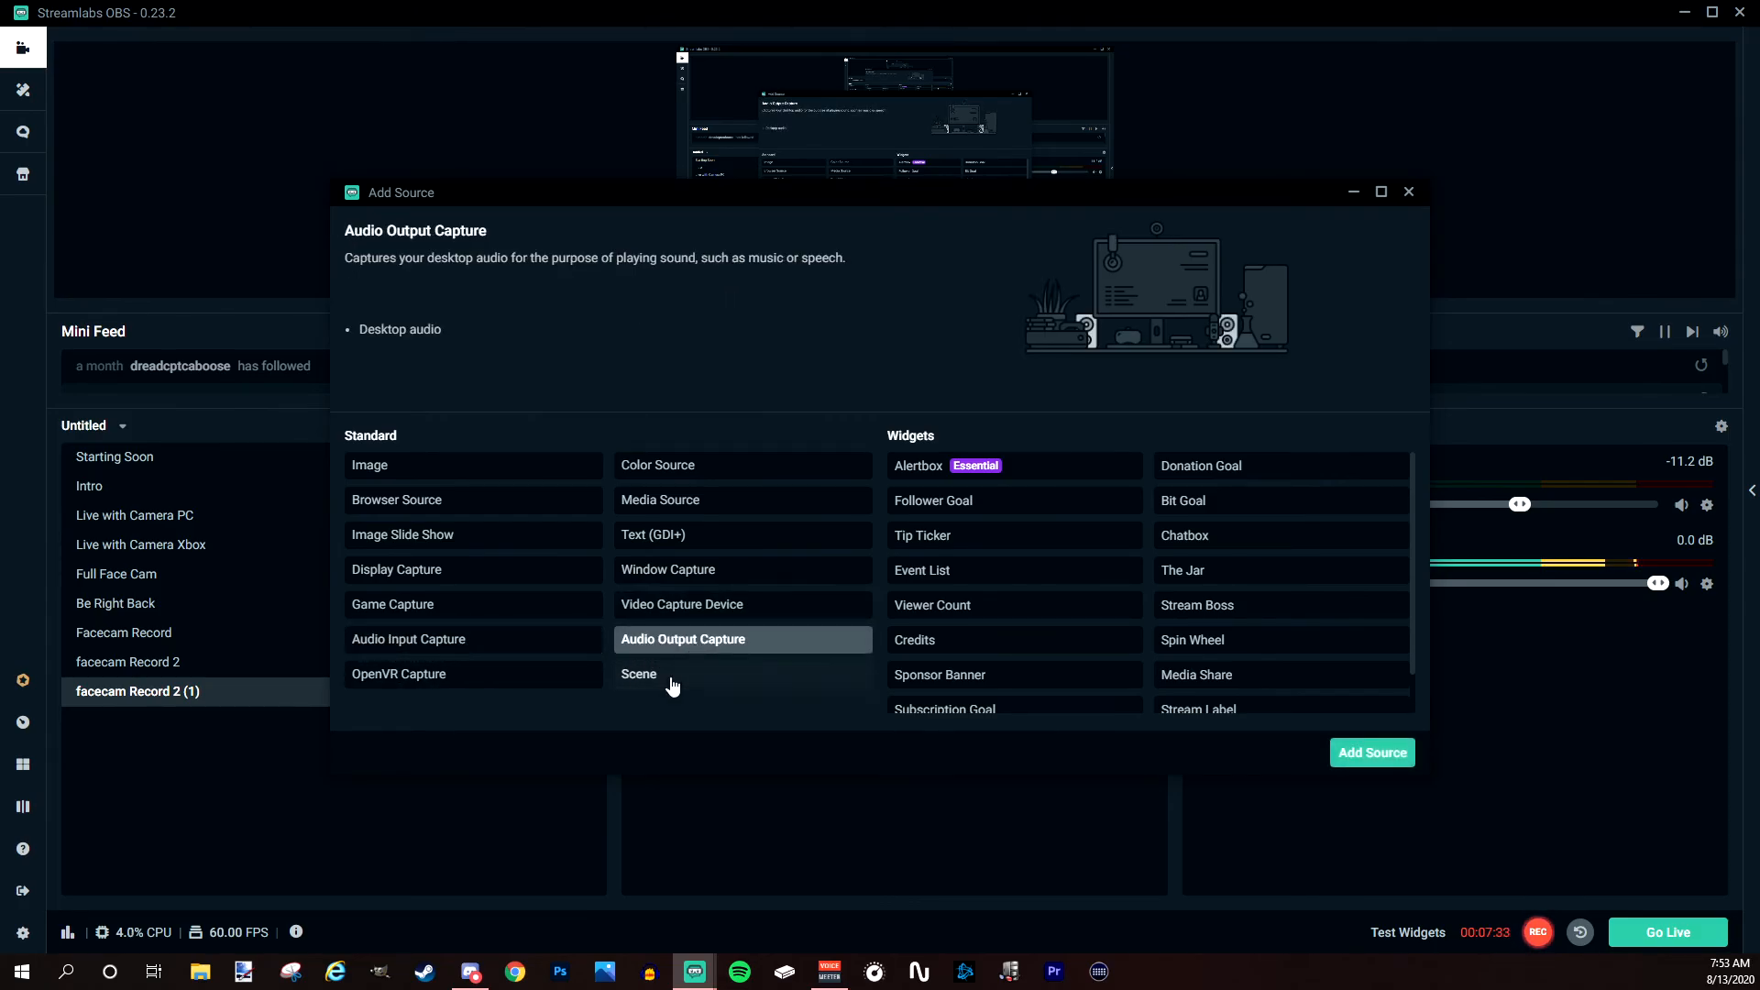
pyautogui.click(1366, 750)
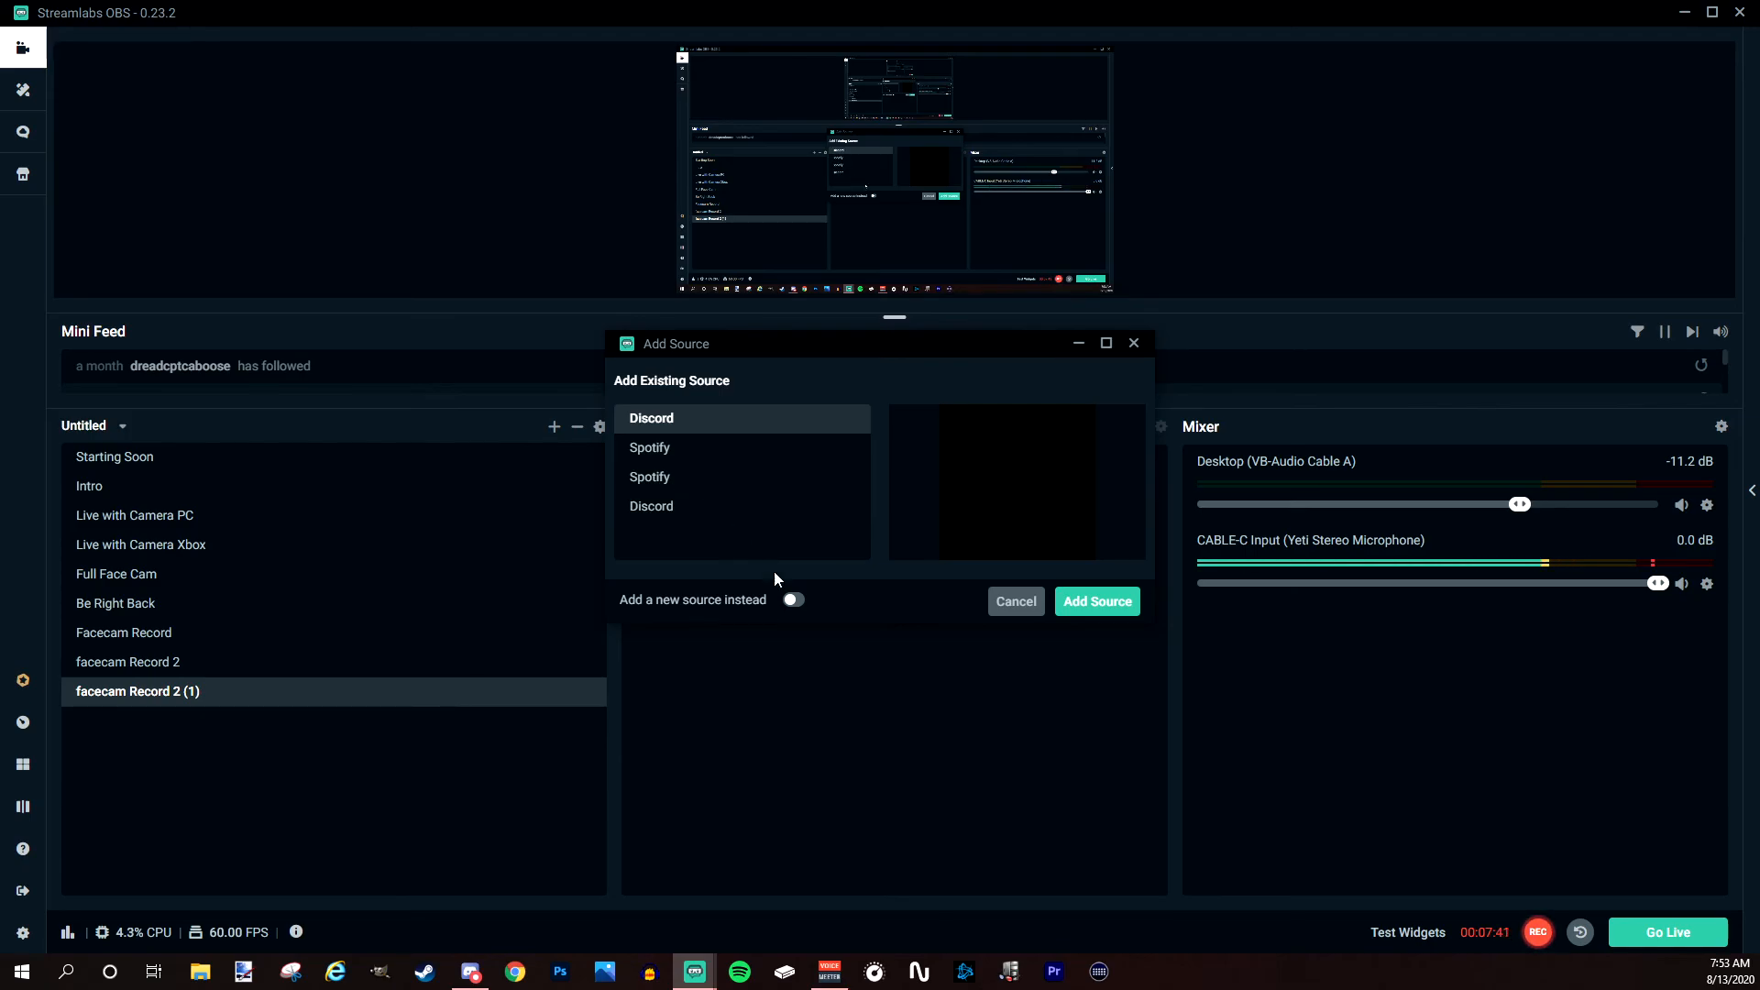
pyautogui.click(794, 601)
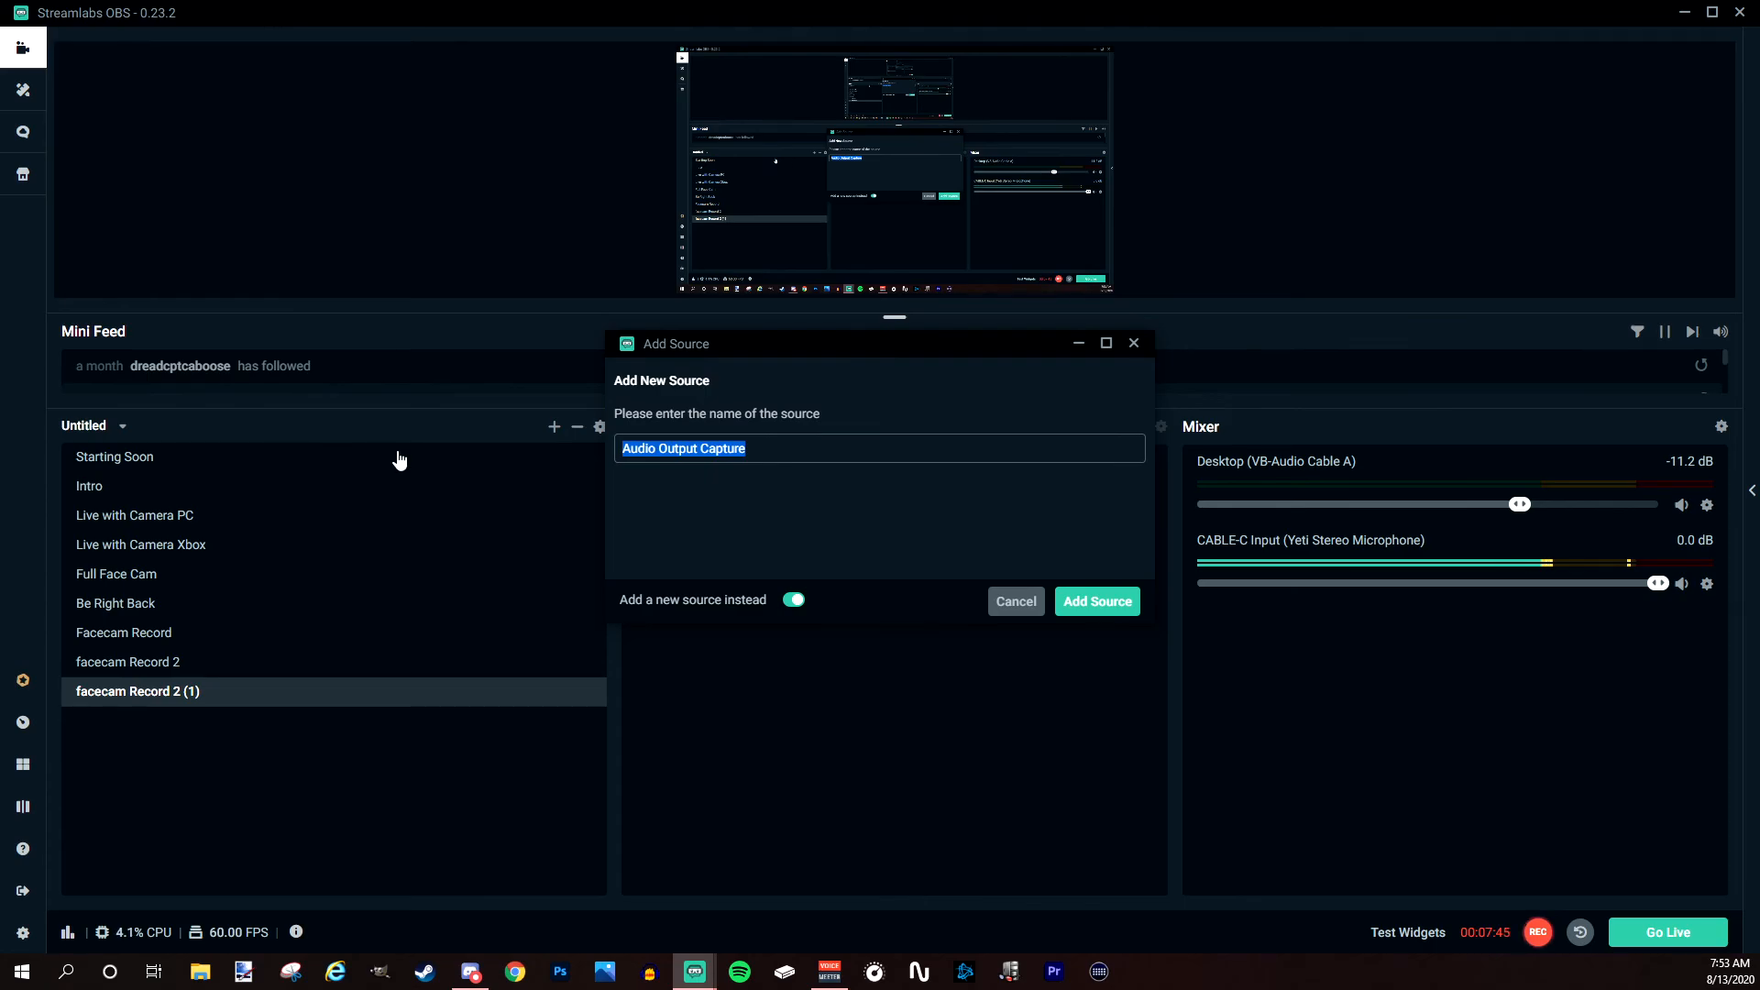
pyautogui.write('Spotify')
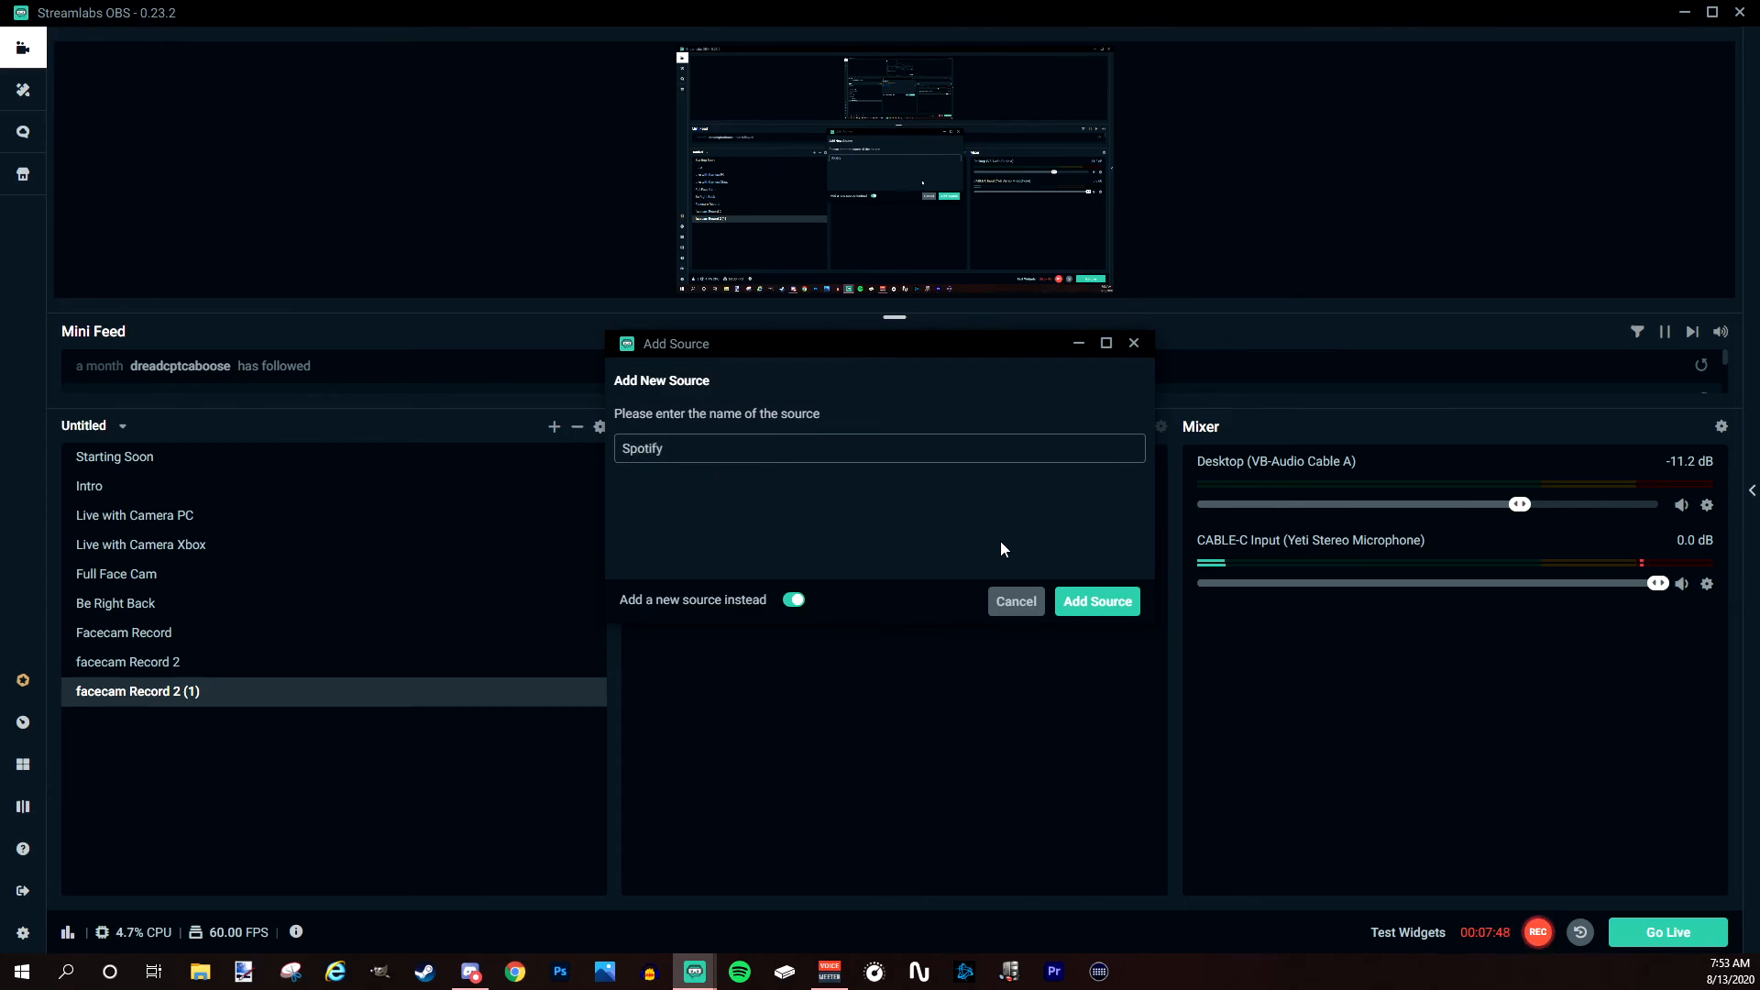
pyautogui.click(1093, 600)
# Set the Spotify source's device to Spotify (VB-Audio Cable B), confirm it, and keep its mixer volume at 0.0 dB.
pyautogui.click(912, 351)
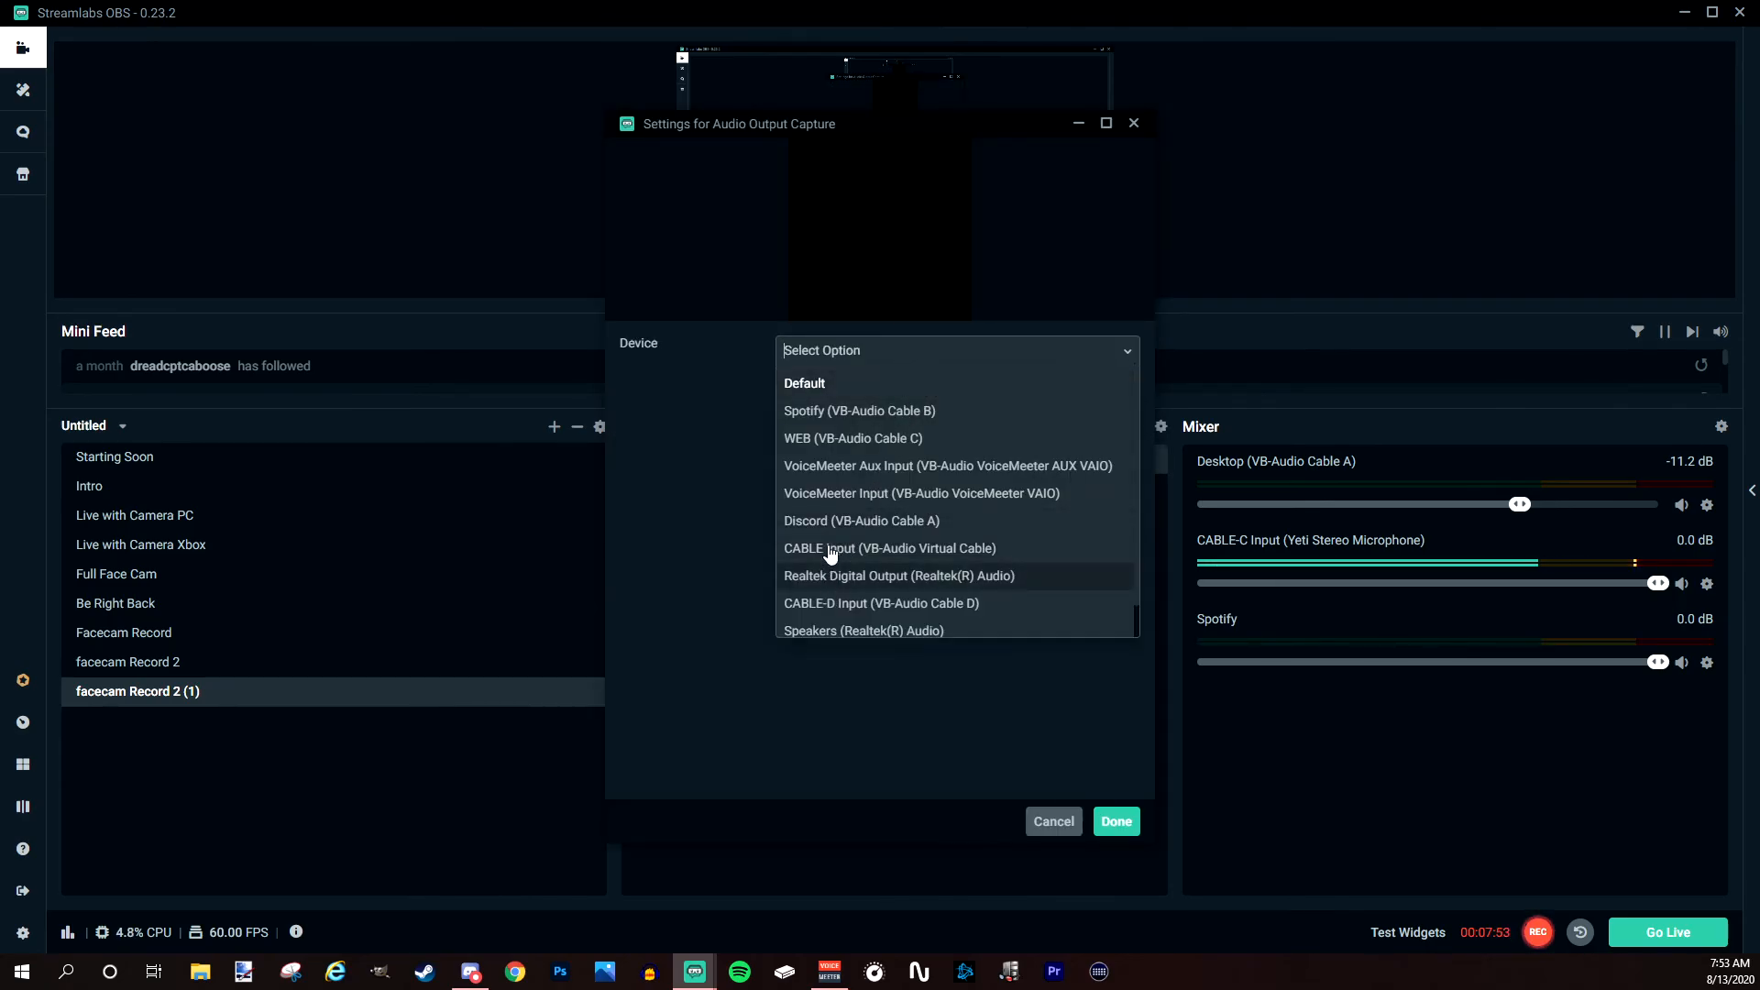
pyautogui.click(844, 417)
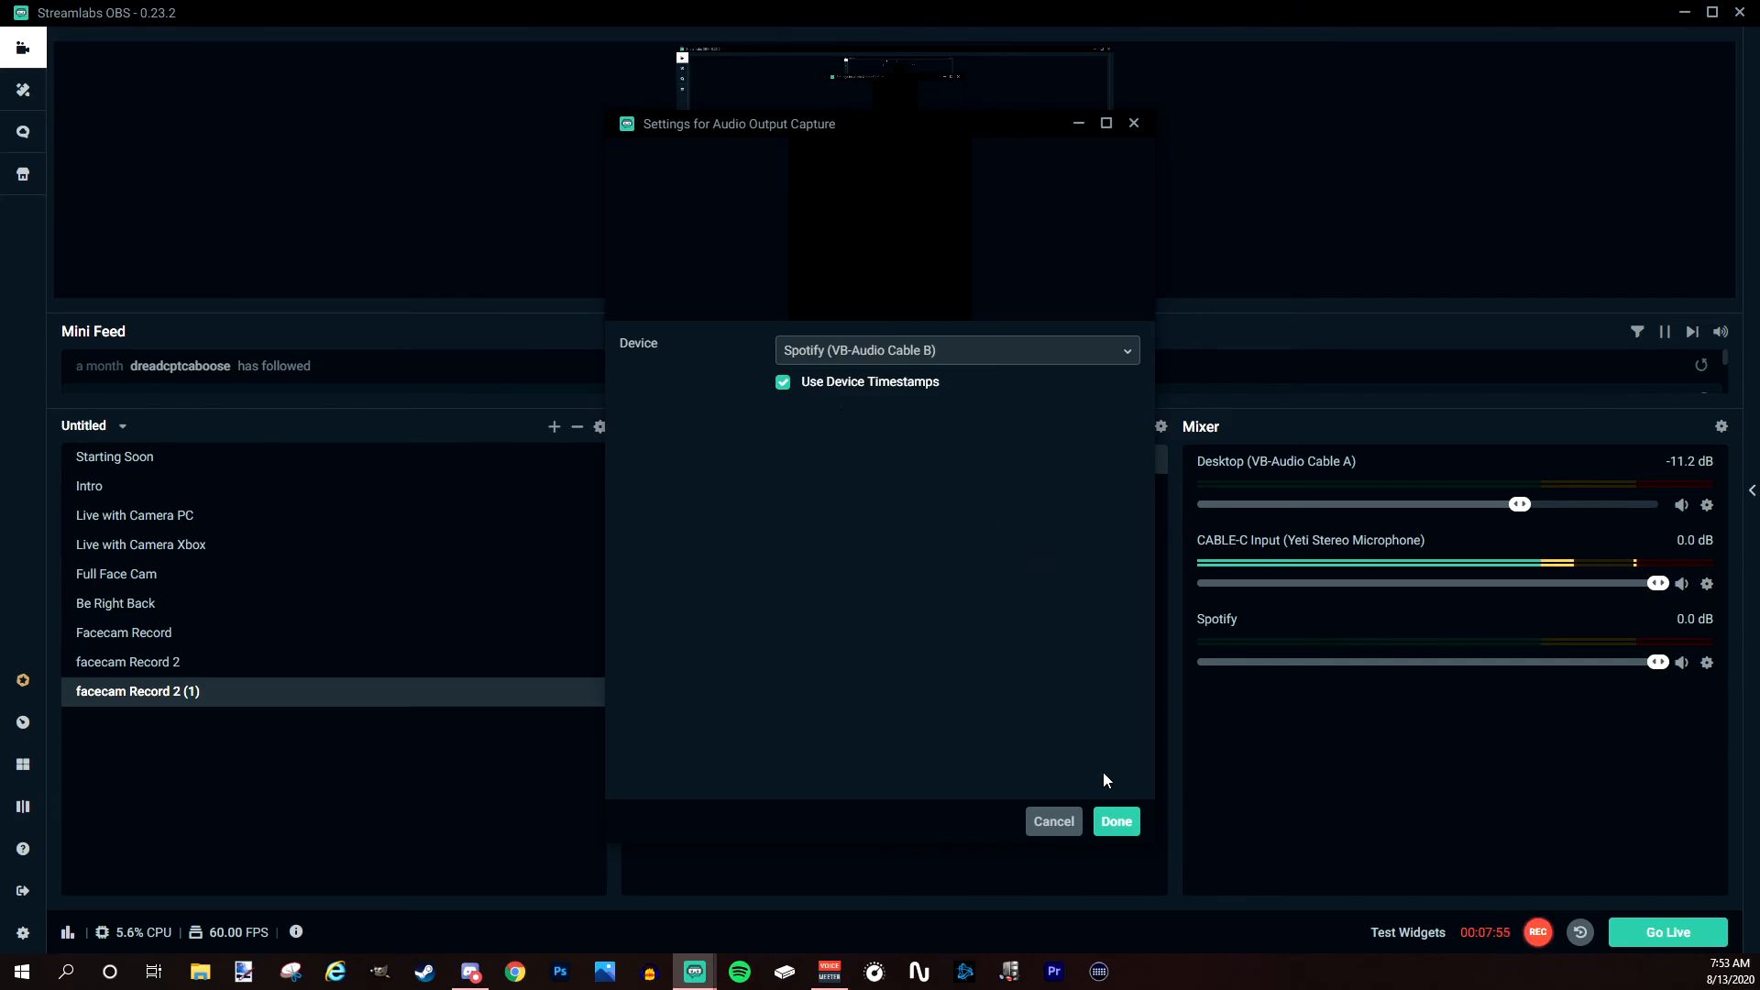
pyautogui.click(1116, 822)
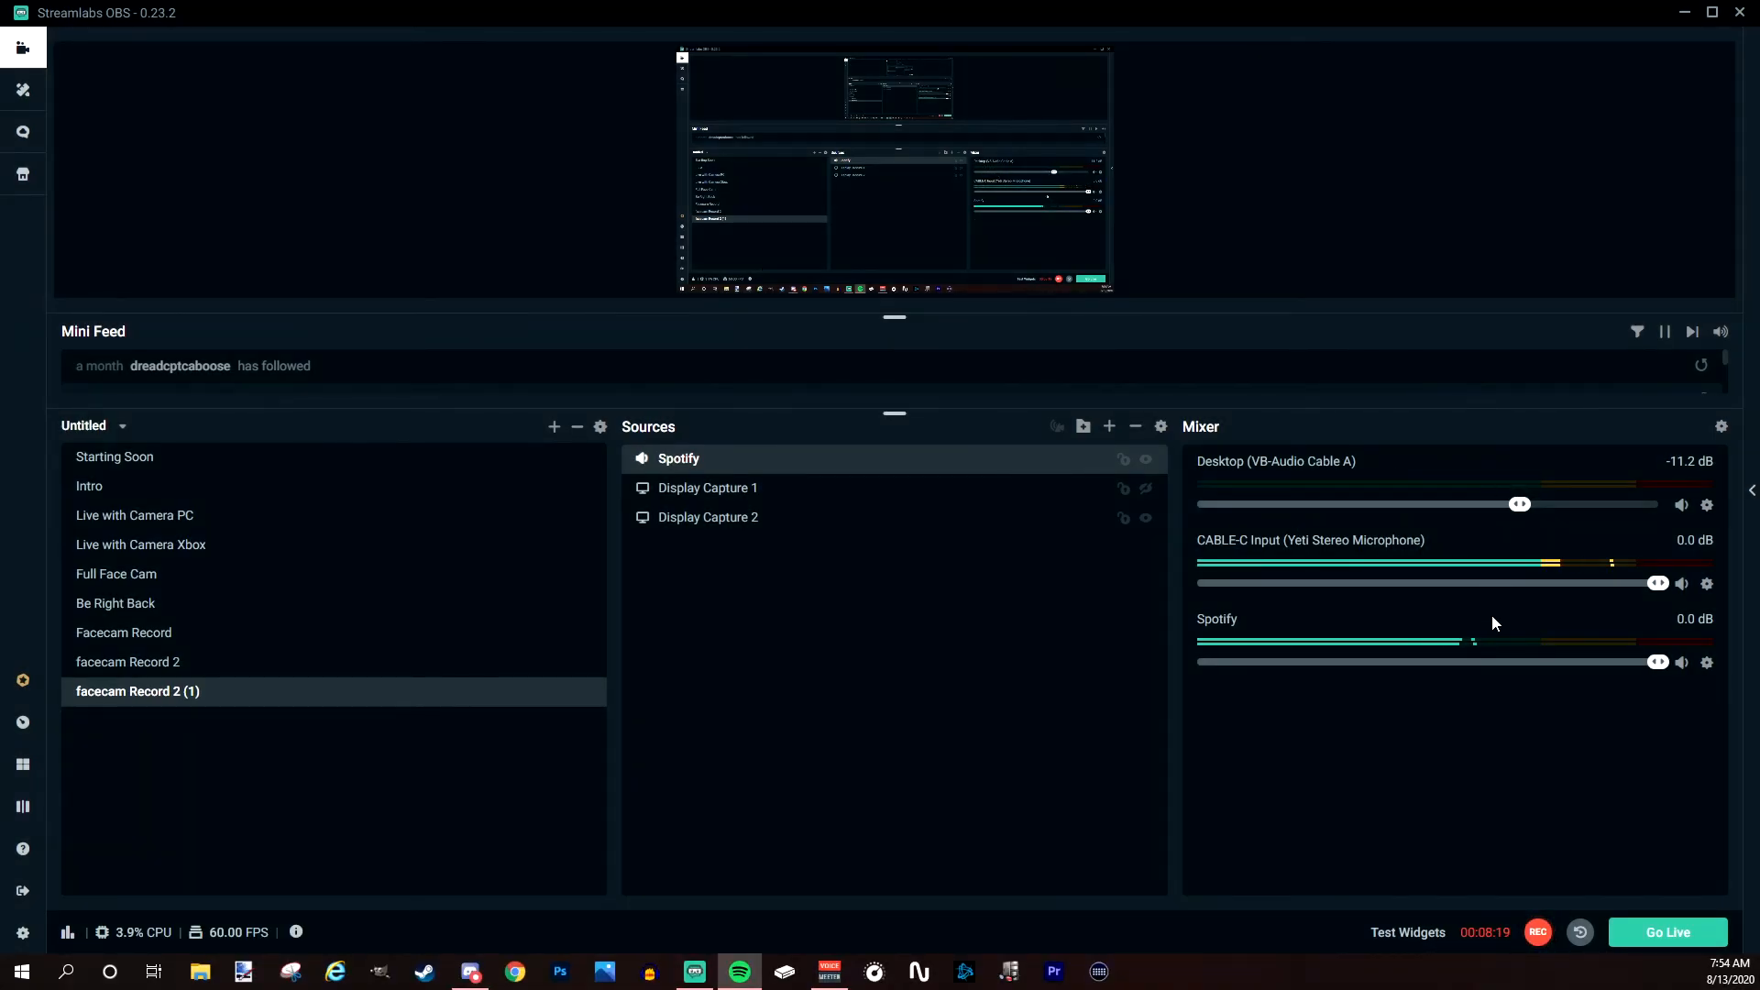
pyautogui.moveTo(1658, 662)
pyautogui.mouseDown()
pyautogui.moveTo(1232, 665)
pyautogui.moveTo(1664, 666)
pyautogui.mouseUp()
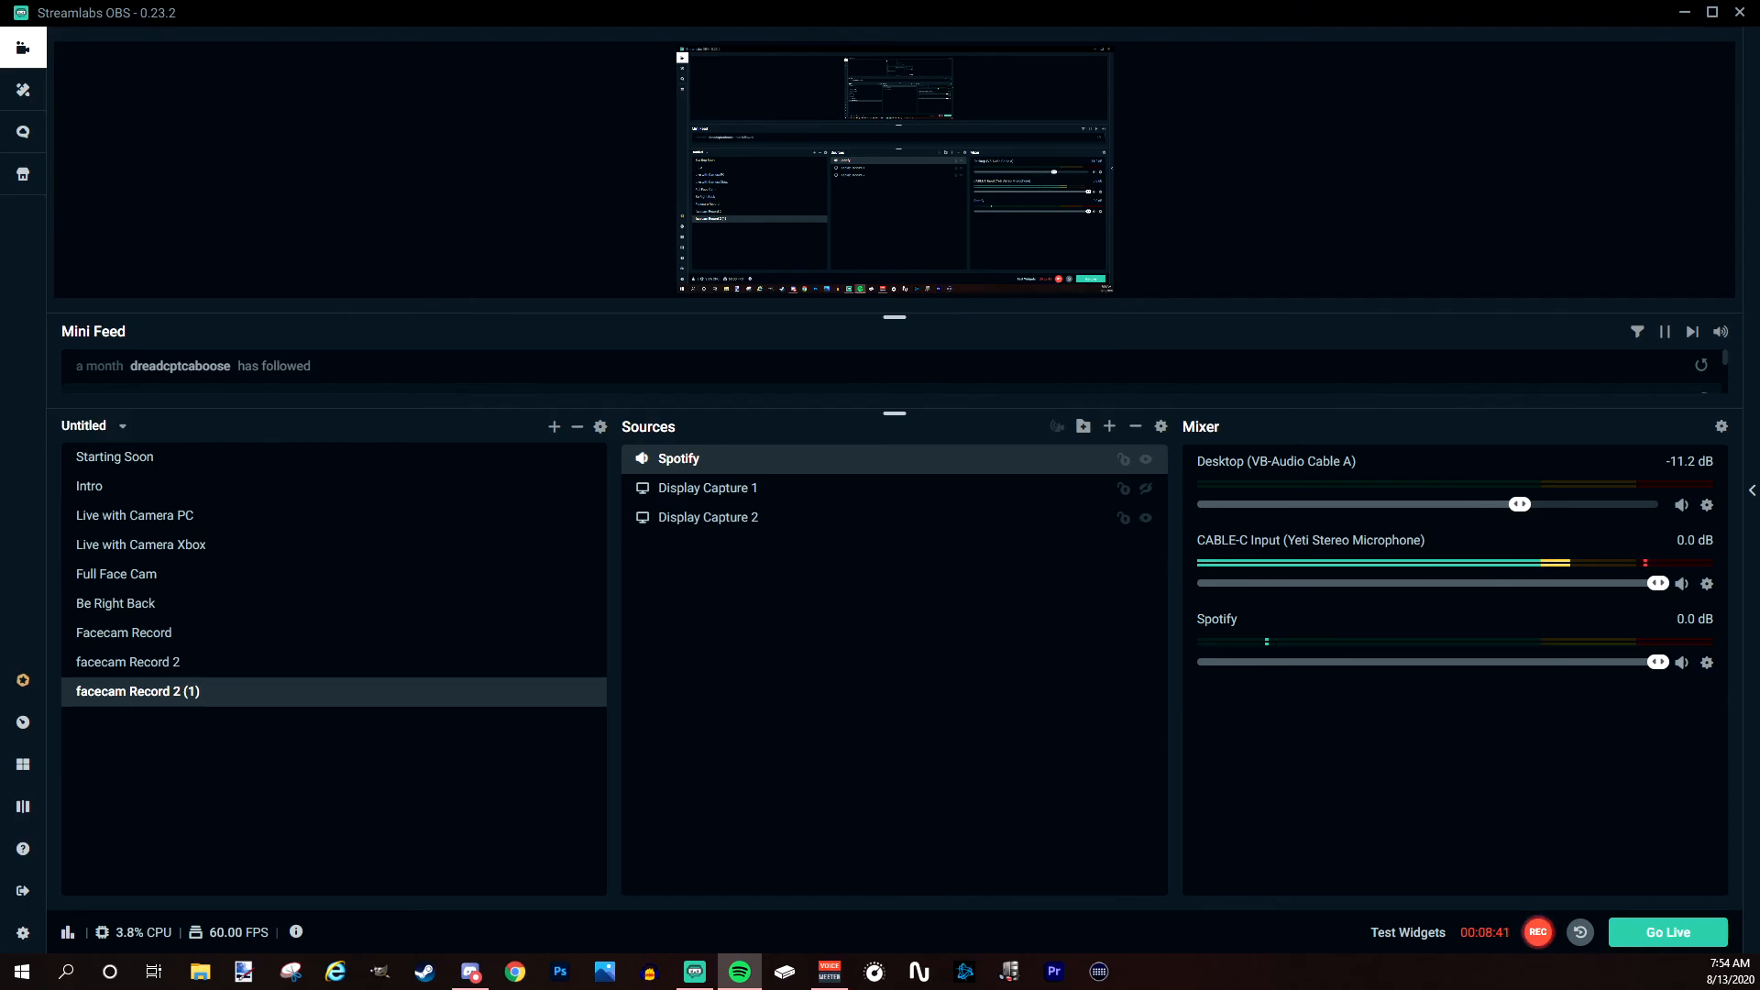
# Add a new Audio Output Capture source named Discord instead of reusing an existing one.
pyautogui.click(1109, 426)
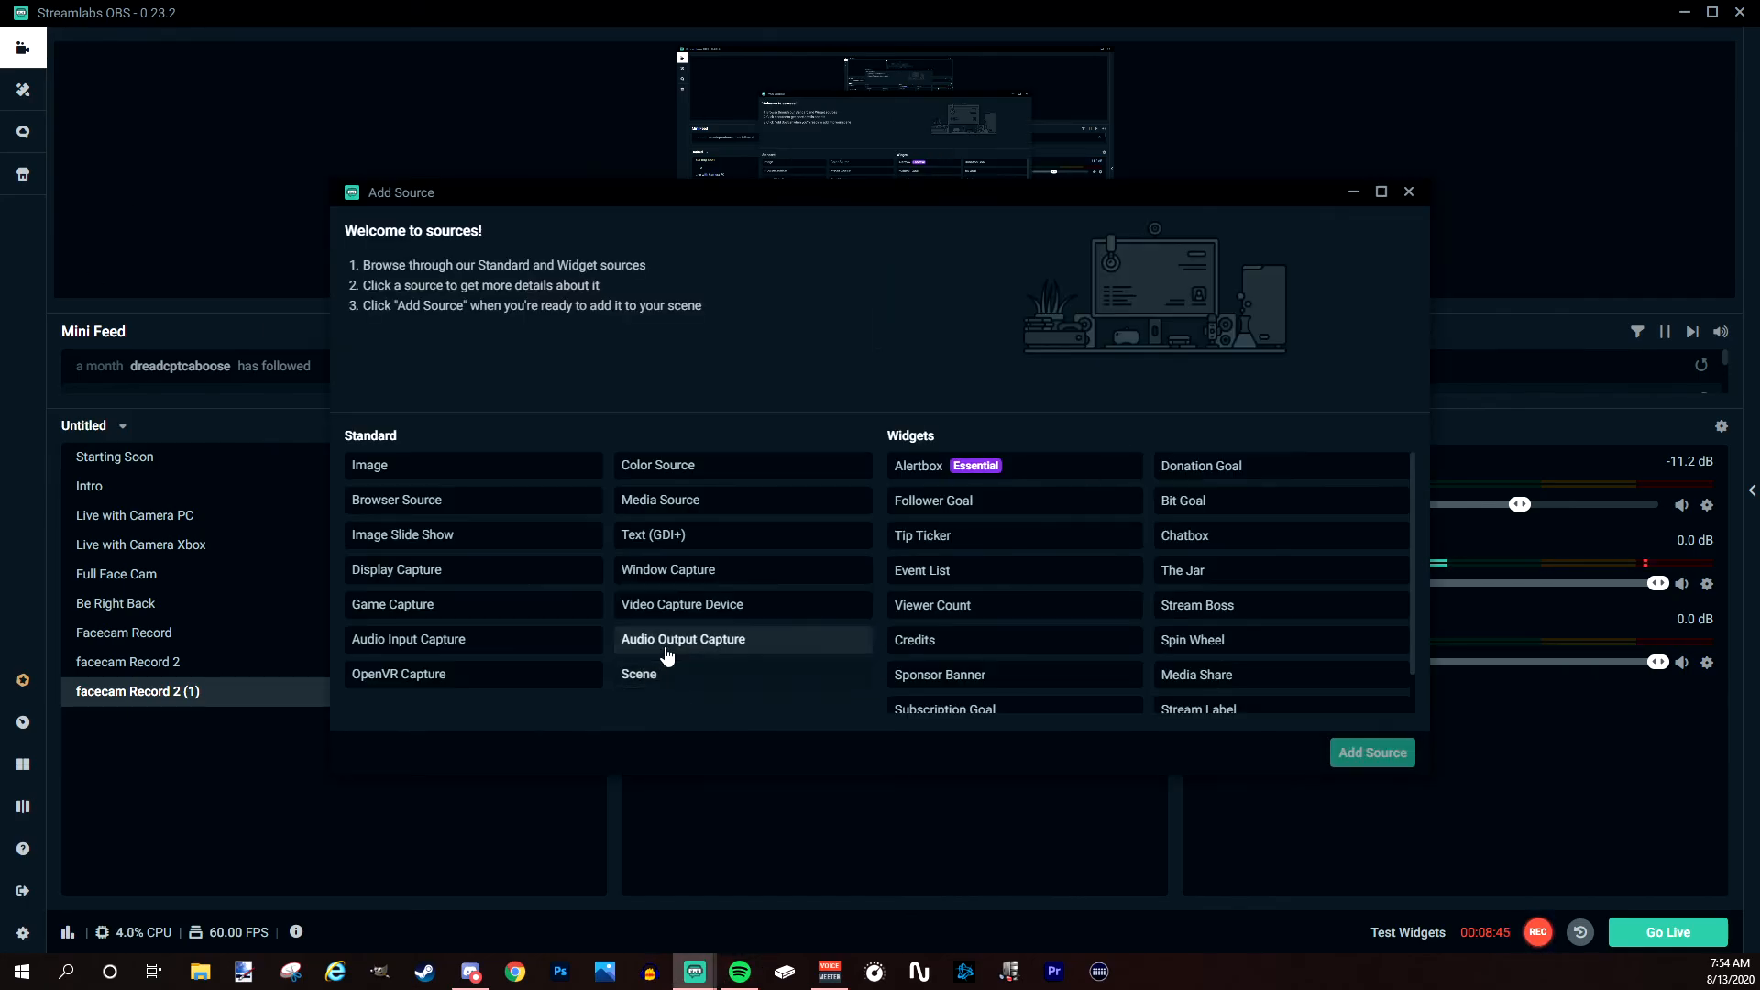
pyautogui.click(673, 642)
pyautogui.click(1372, 754)
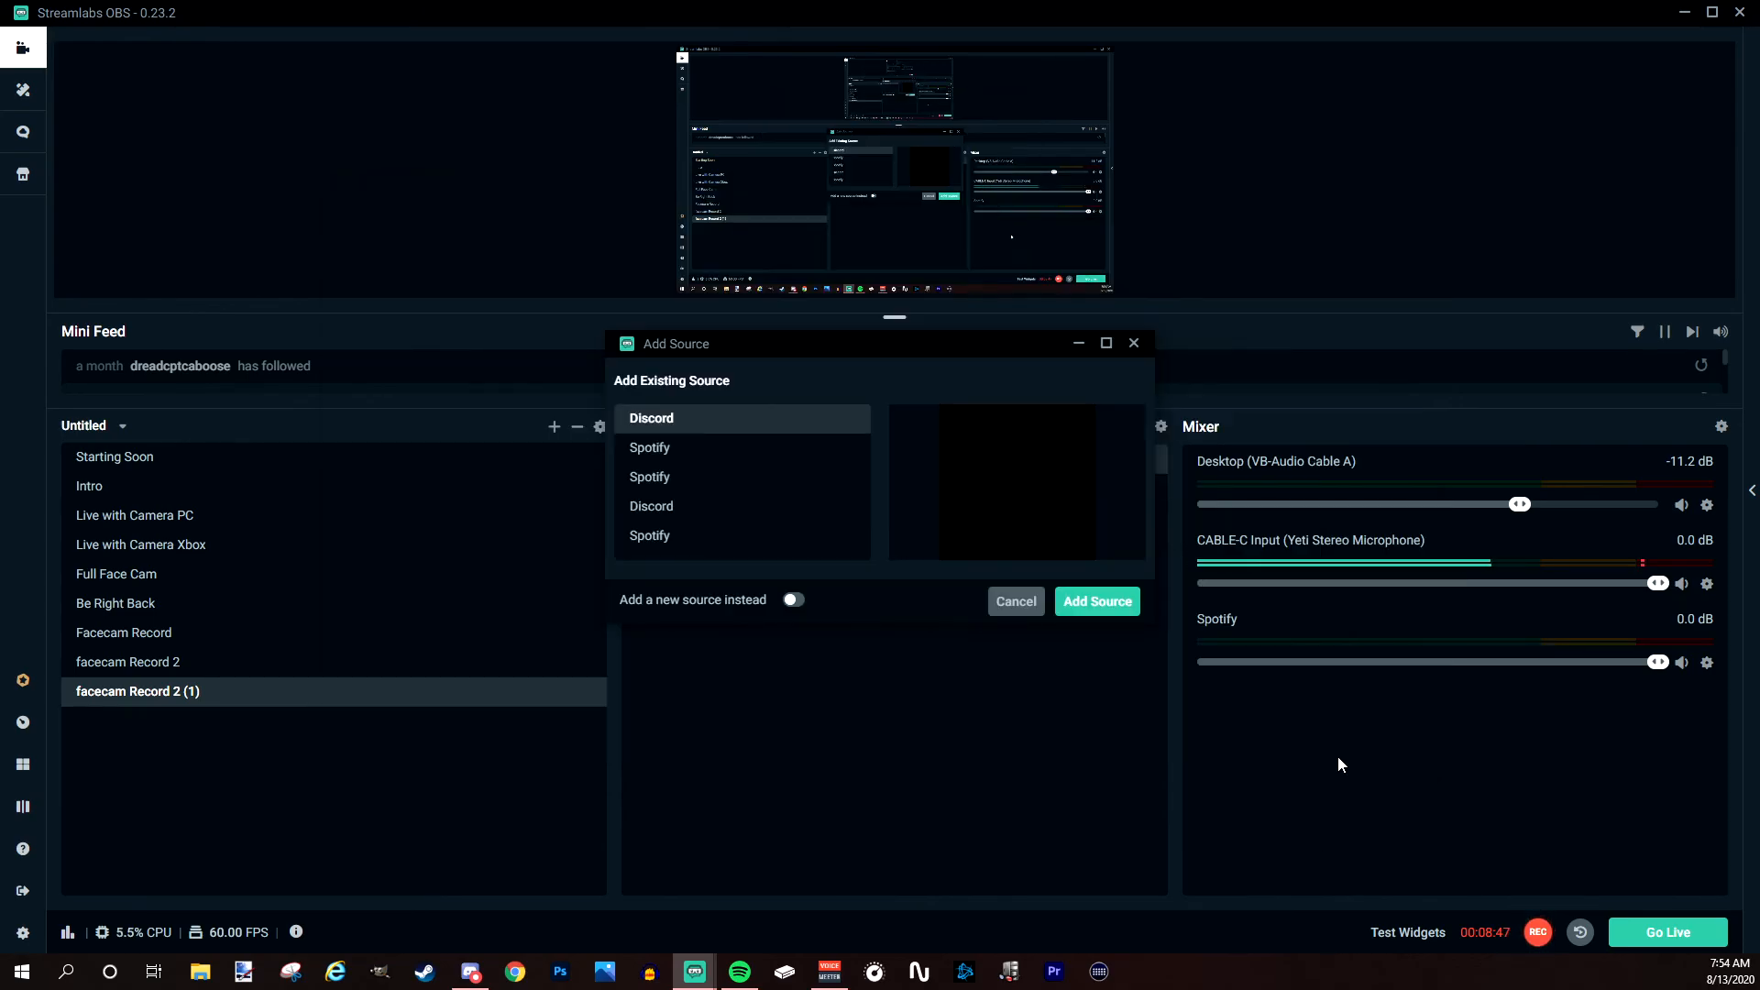
pyautogui.click(778, 600)
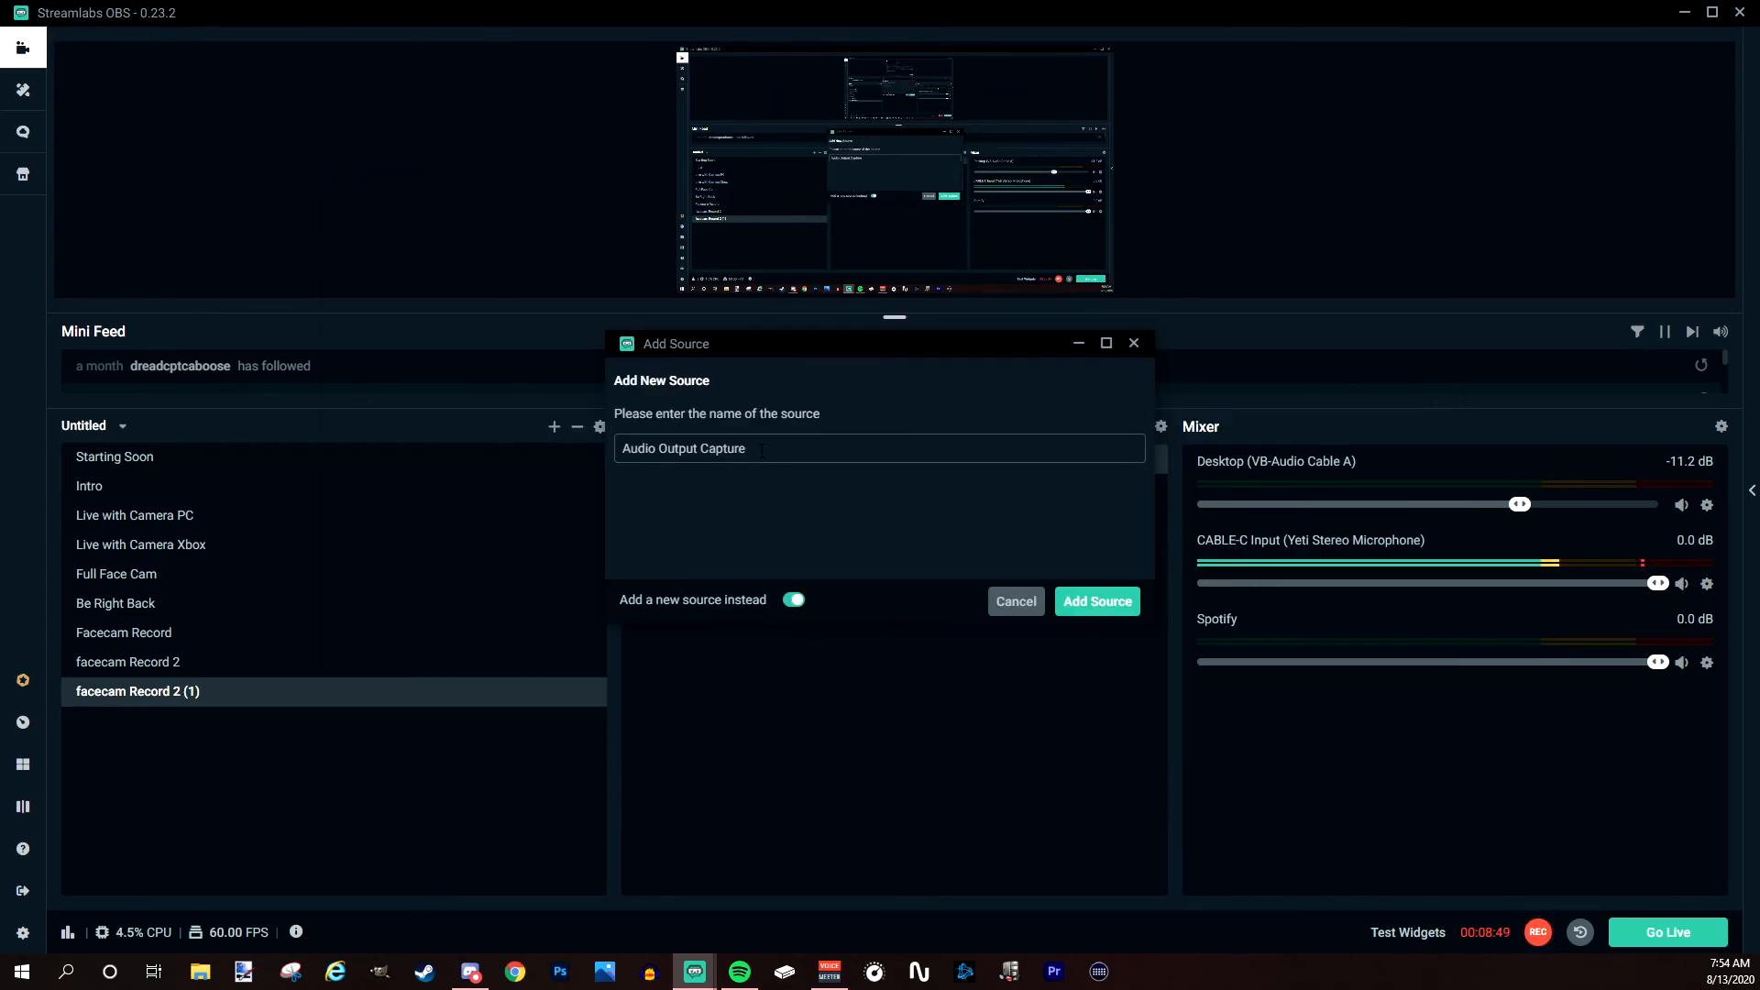
pyautogui.write('Discord')
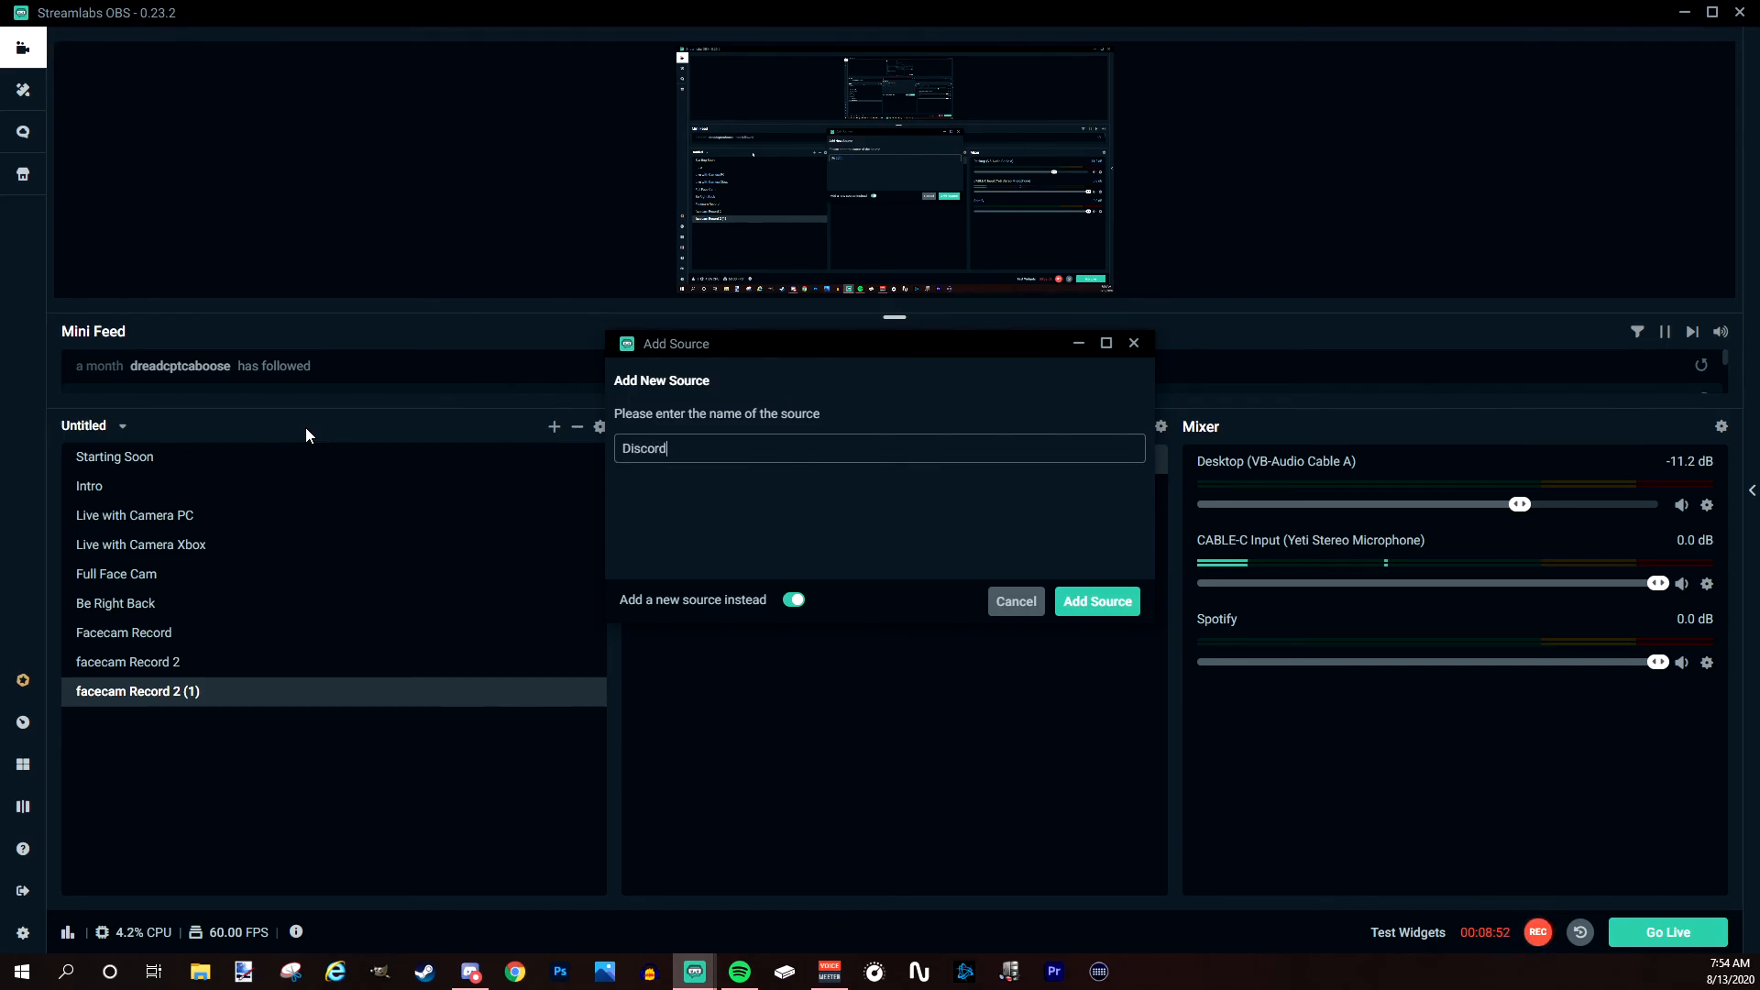
pyautogui.click(1115, 599)
# Set the Discord source's device to Discord (VB-Audio Cable A) and confirm its settings.
pyautogui.click(872, 355)
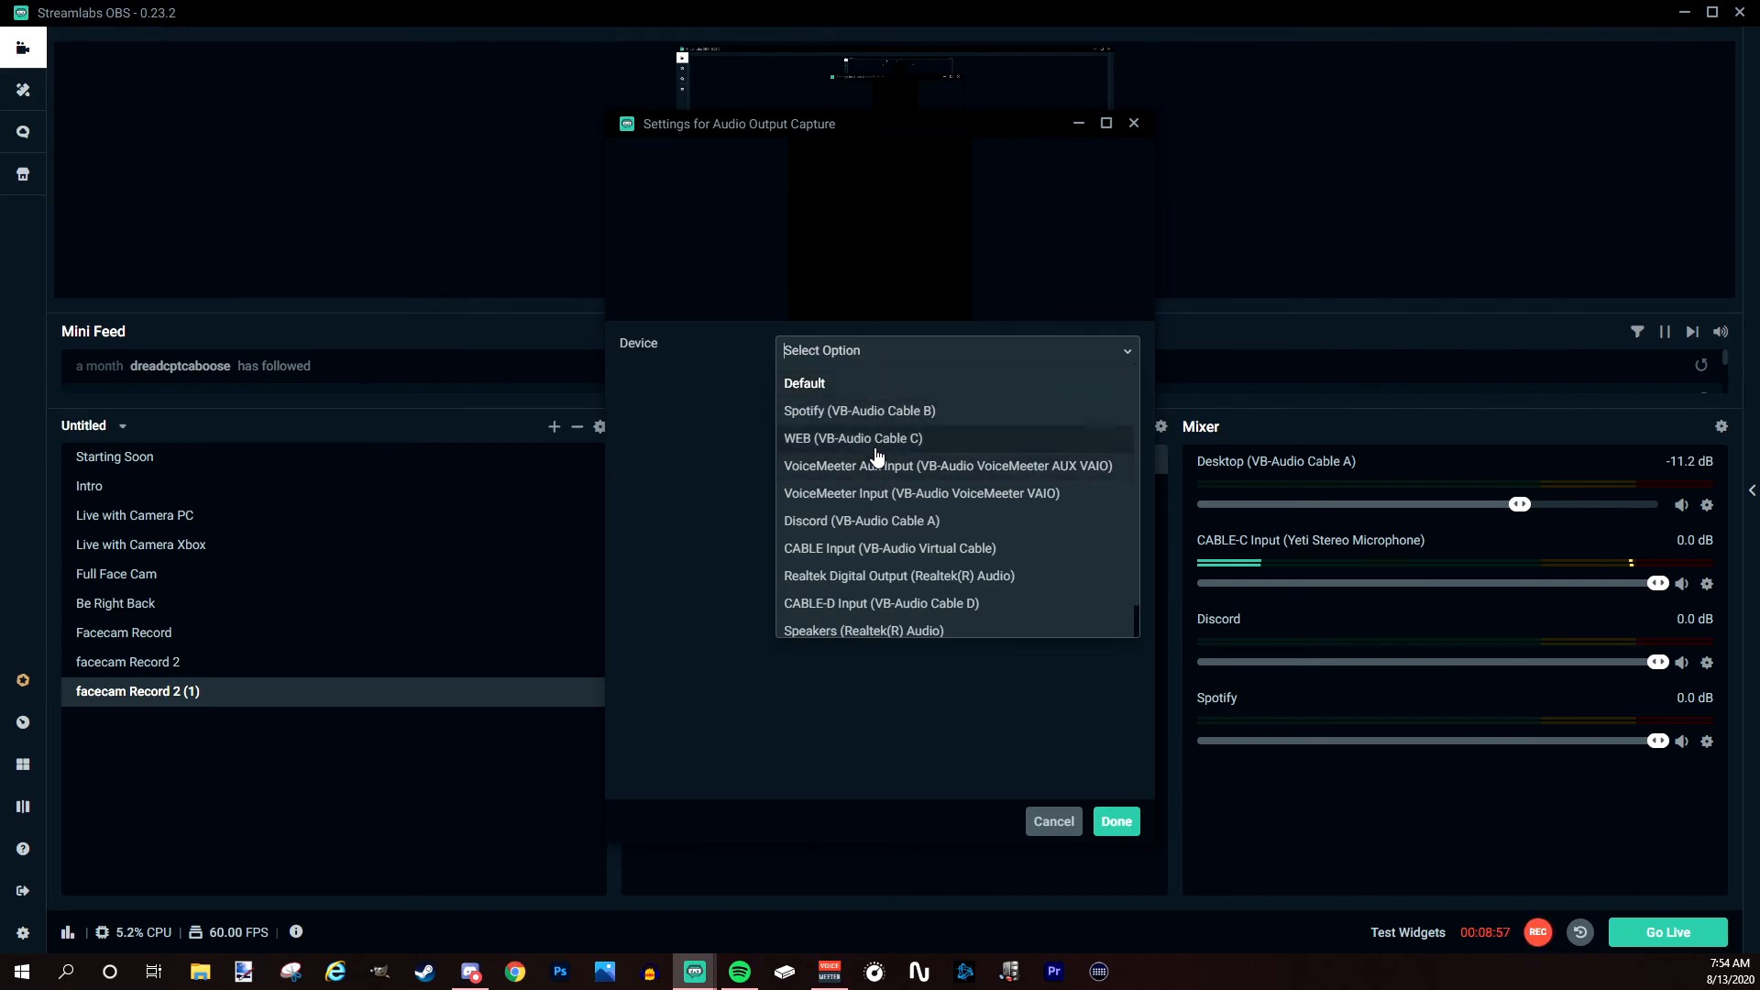
pyautogui.click(849, 520)
pyautogui.click(1116, 823)
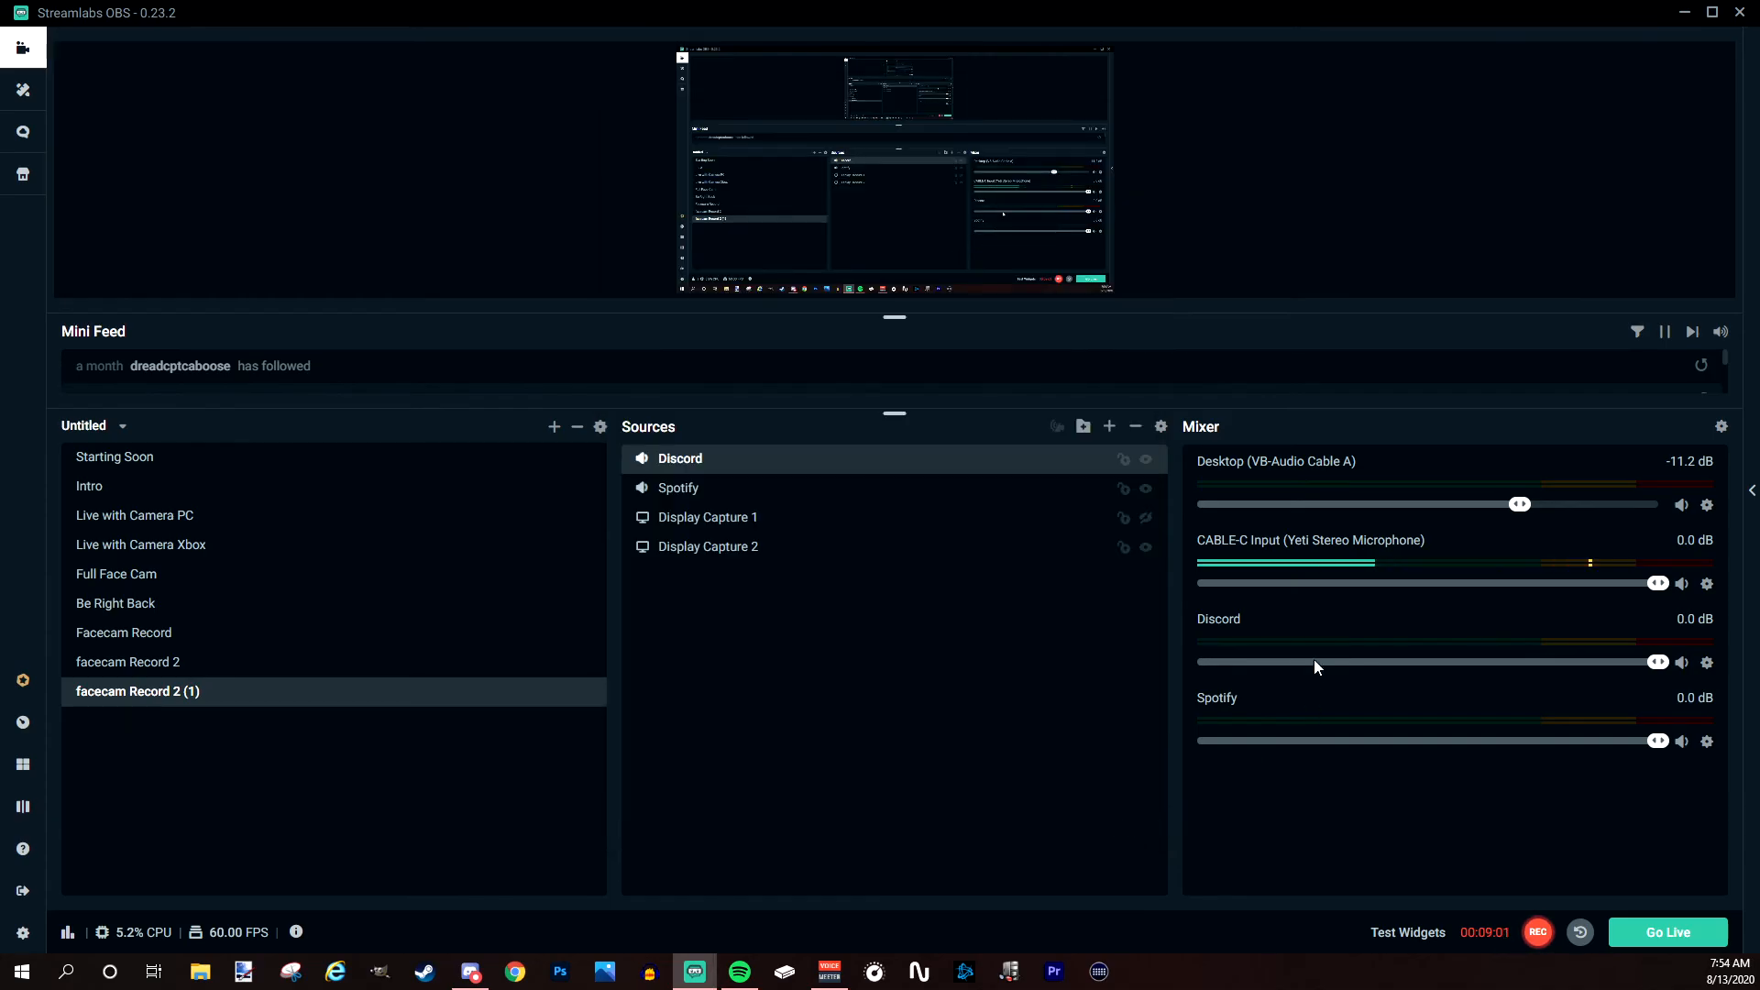
# Switch to Discord, move its window off this display, and check the Discord source's level in the Streamlabs OBS mixer.
pyautogui.click(471, 972)
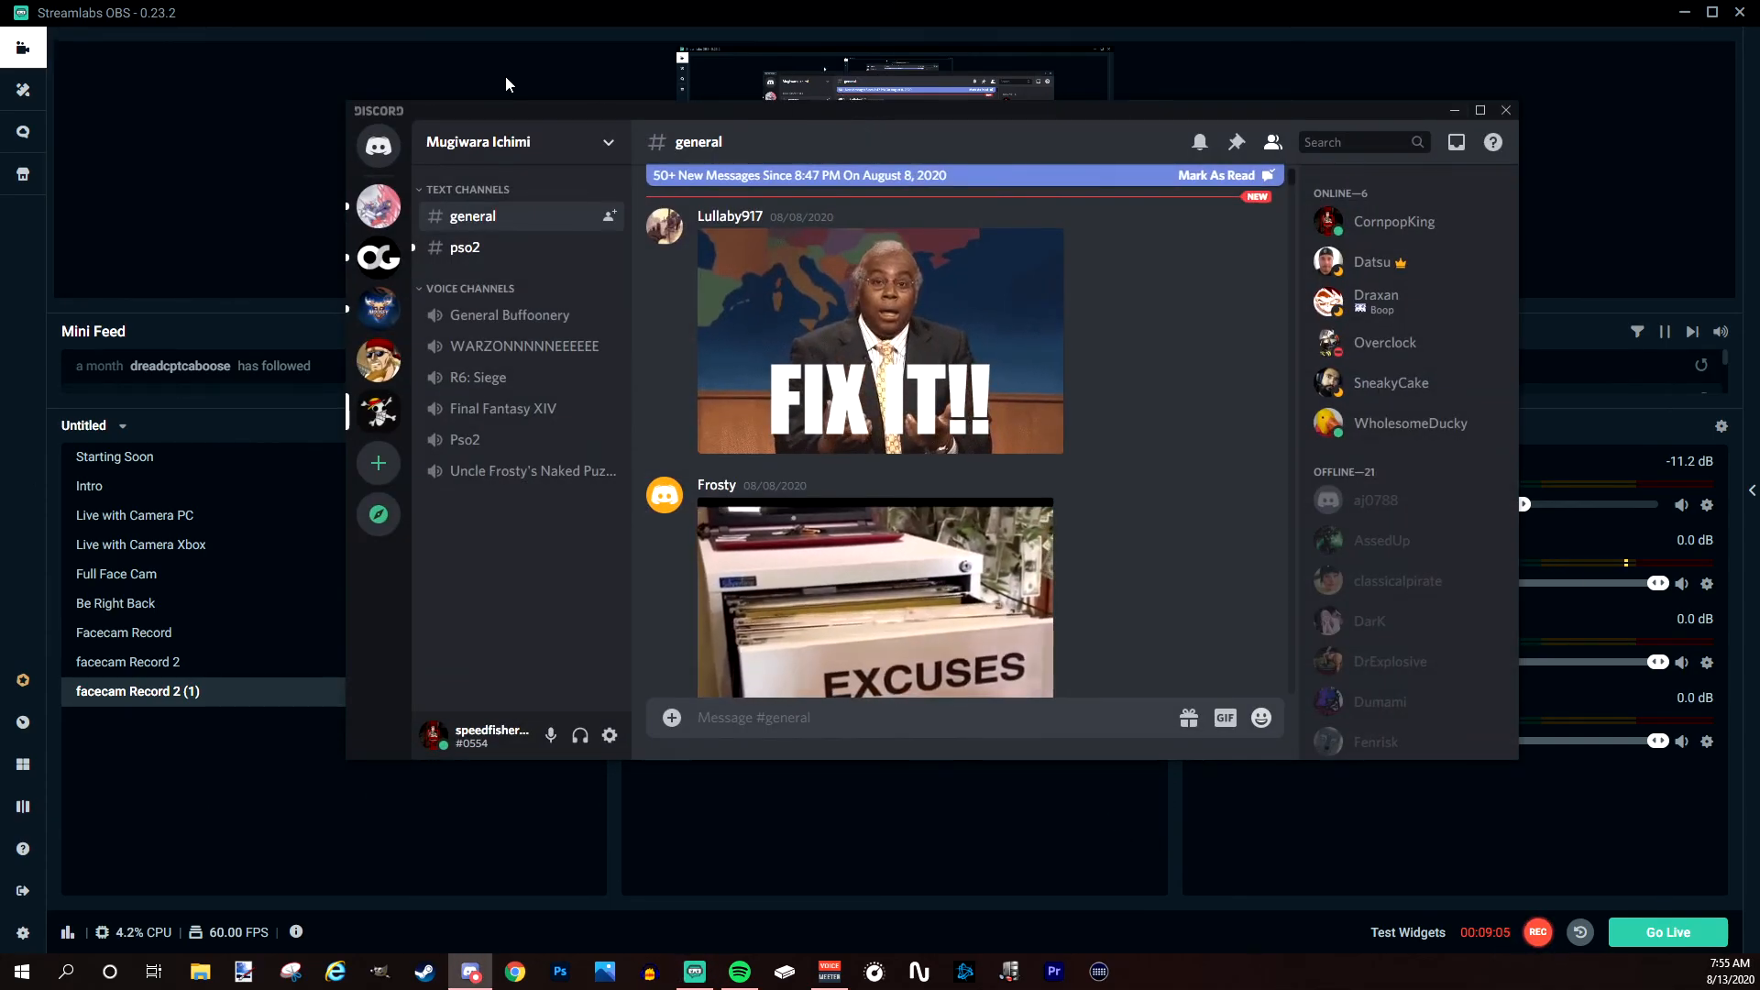
pyautogui.moveTo(783, 114); pyautogui.dragTo(0, 53)
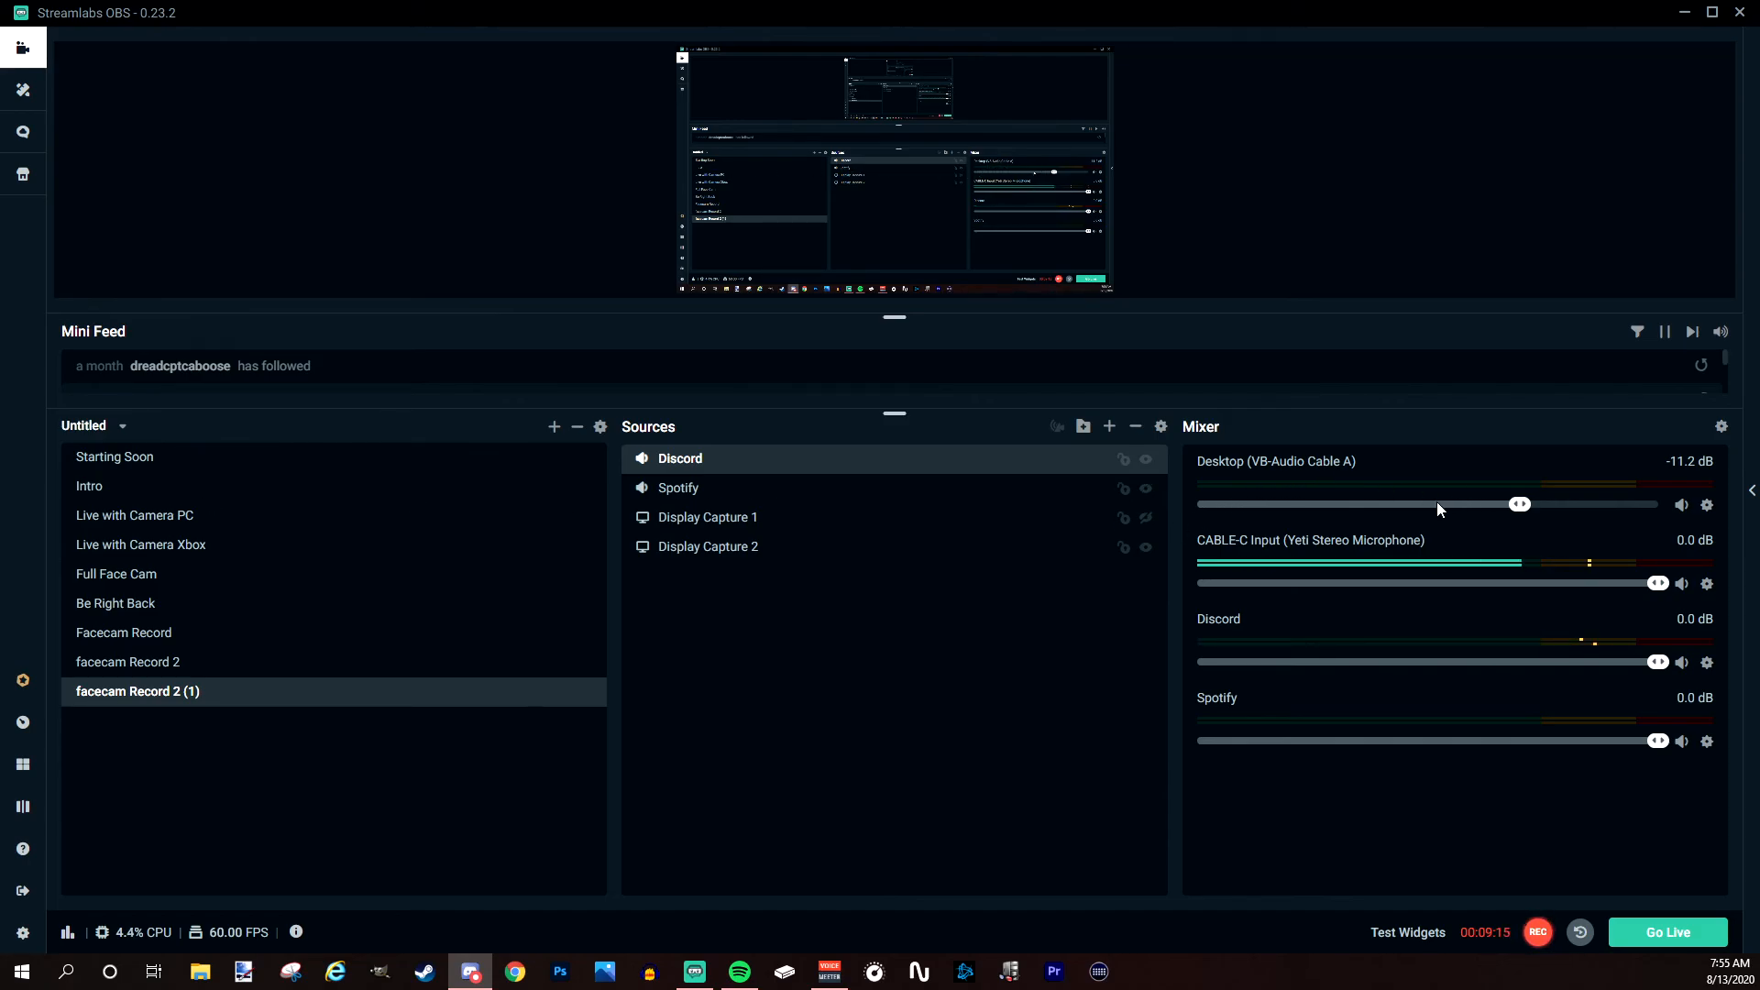
pyautogui.click(245, 642)
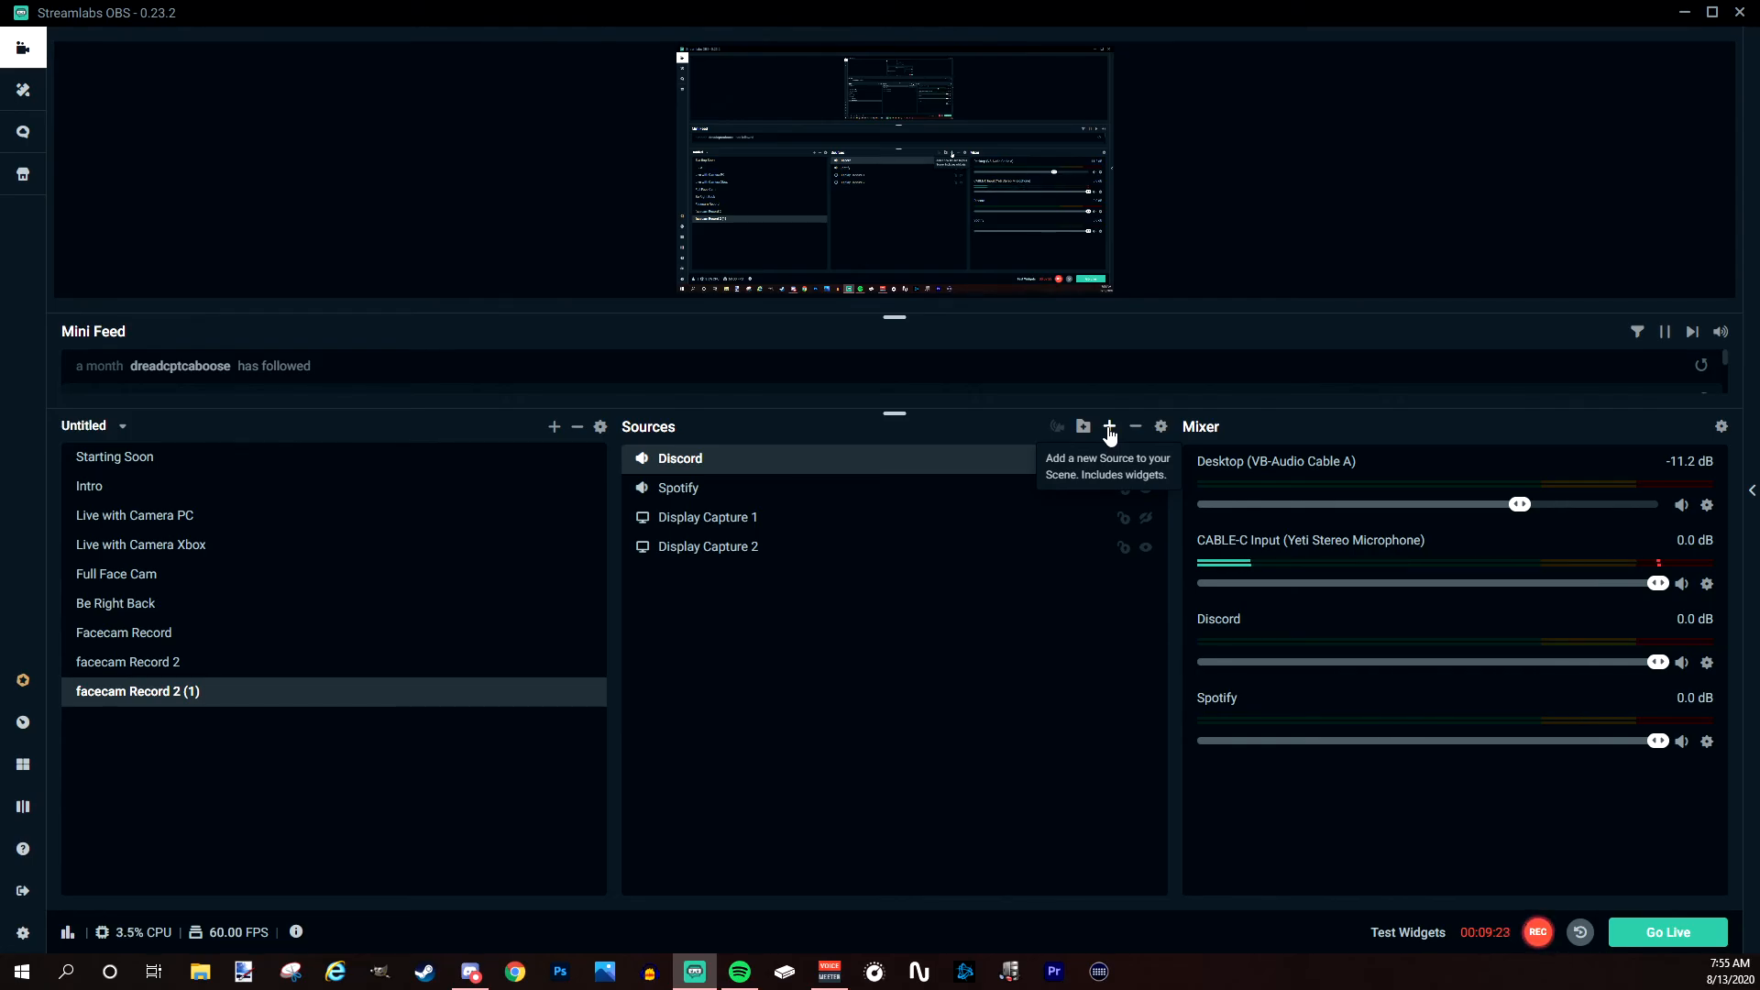
# Add a Video Capture Device source for the webcam to the scene.
pyautogui.click(1109, 430)
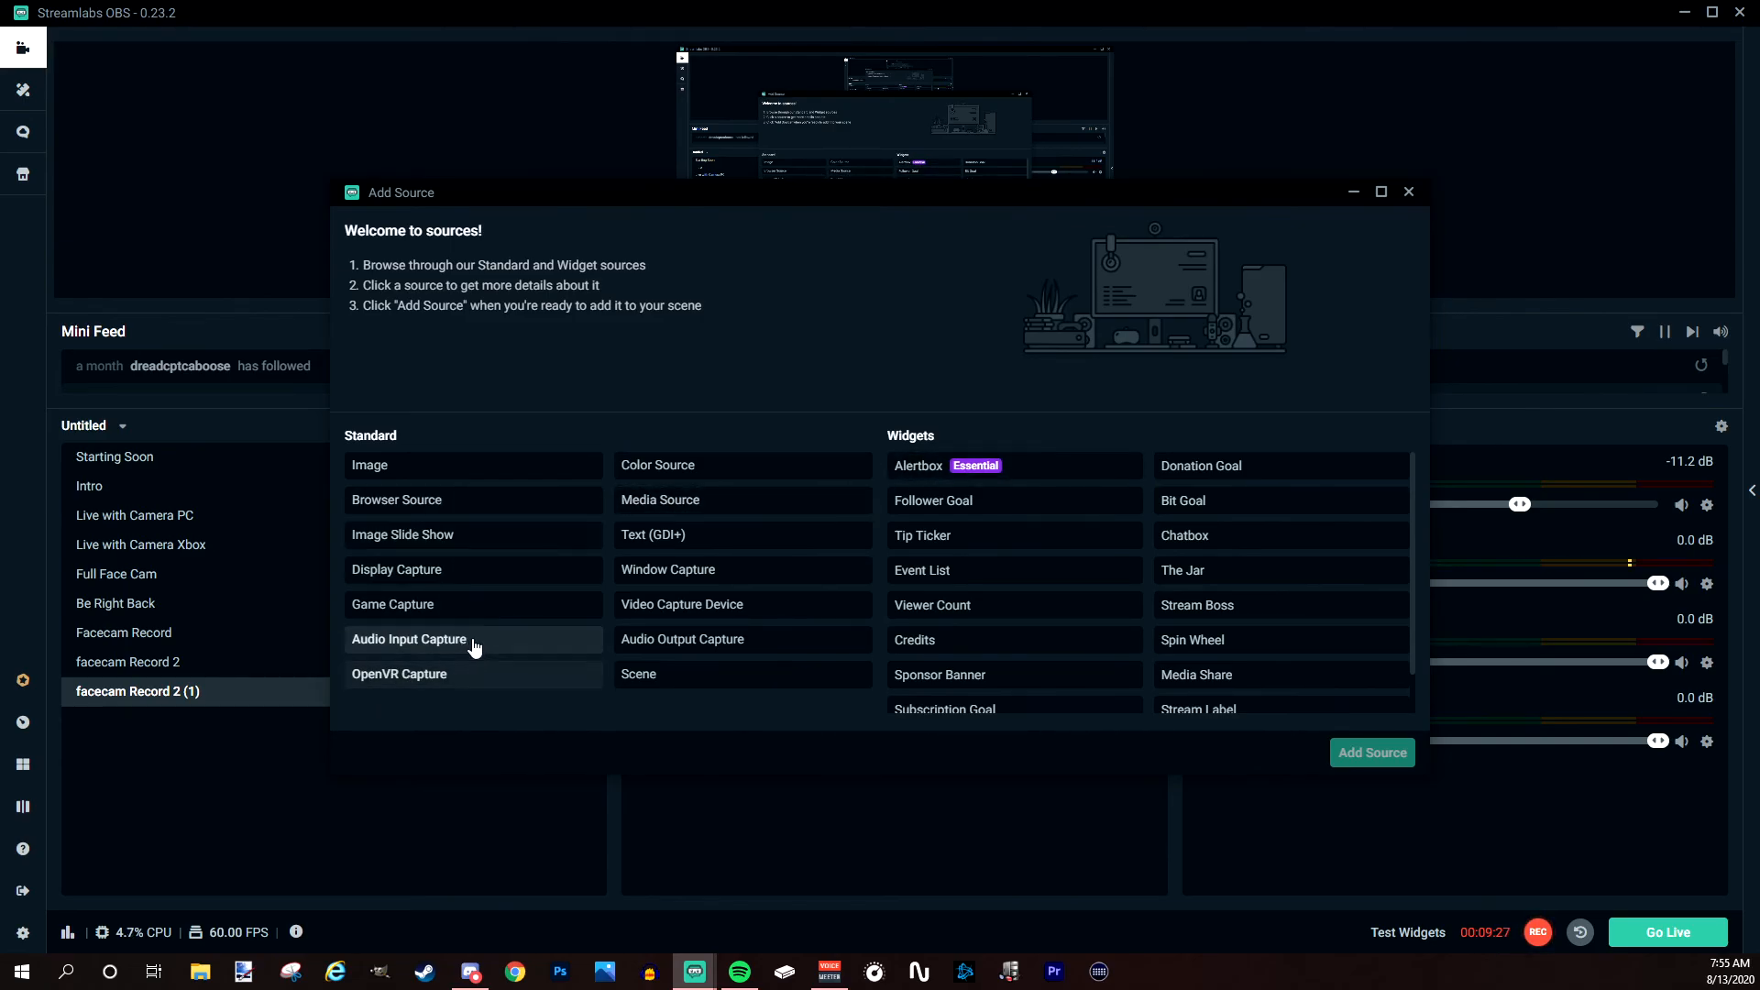
pyautogui.click(662, 607)
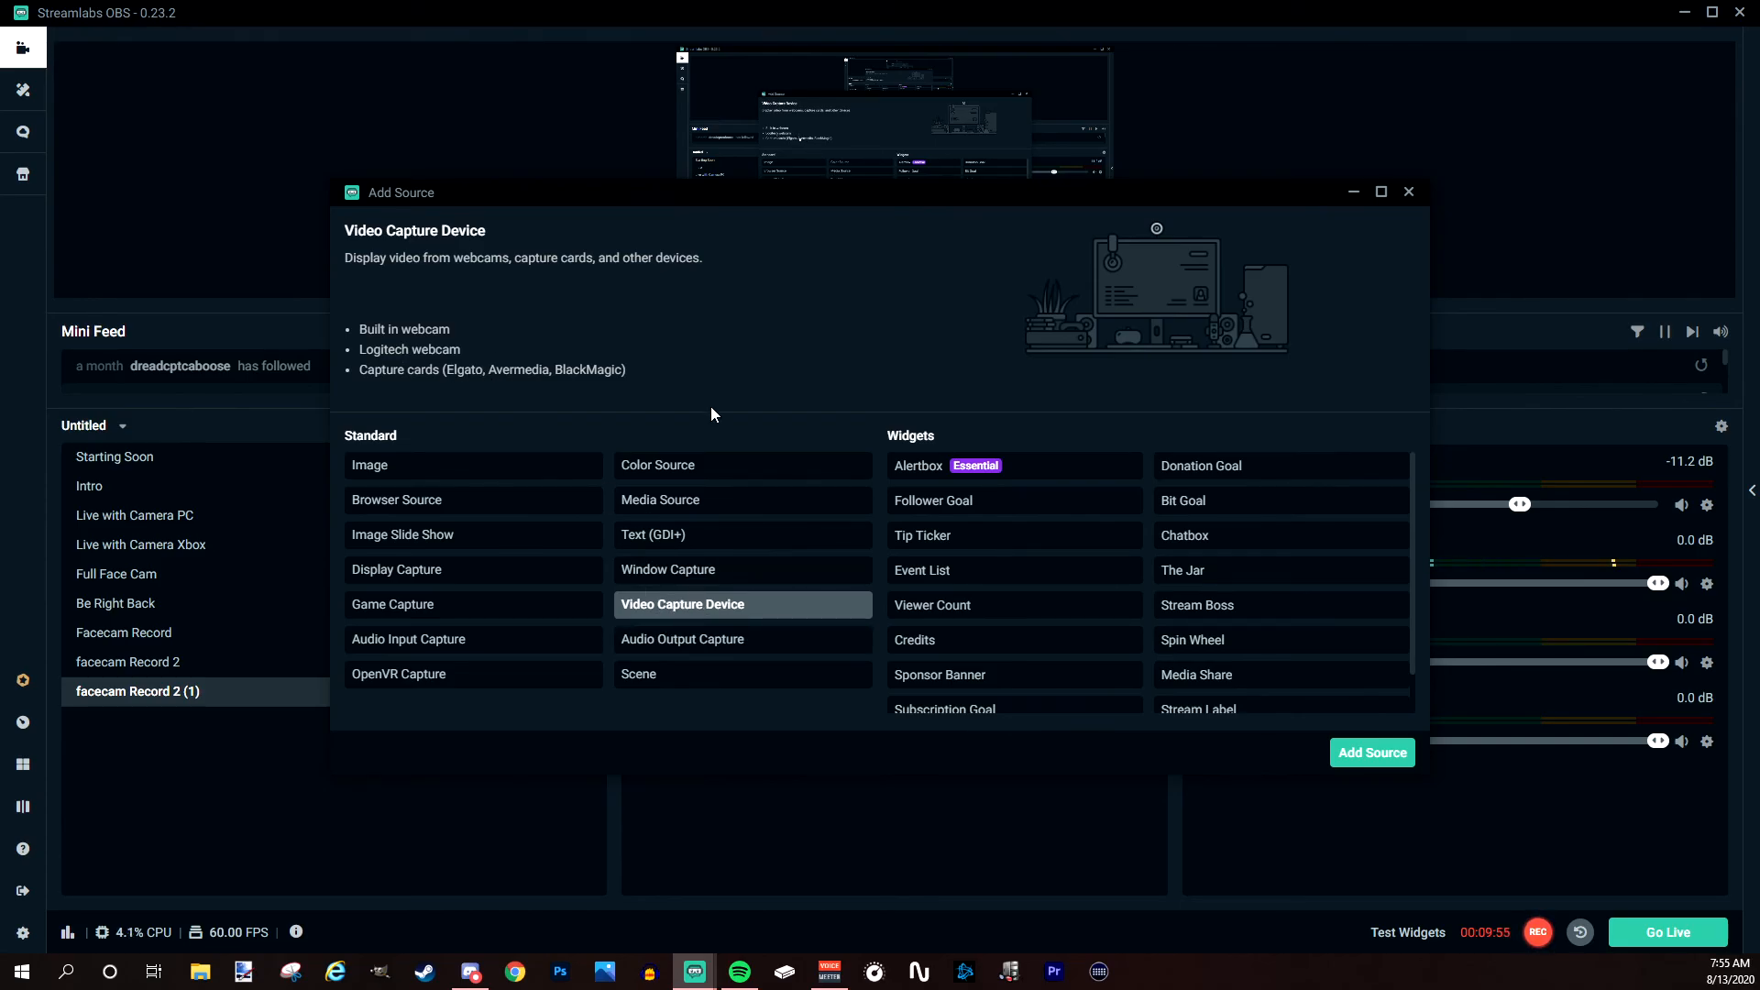
pyautogui.click(1399, 757)
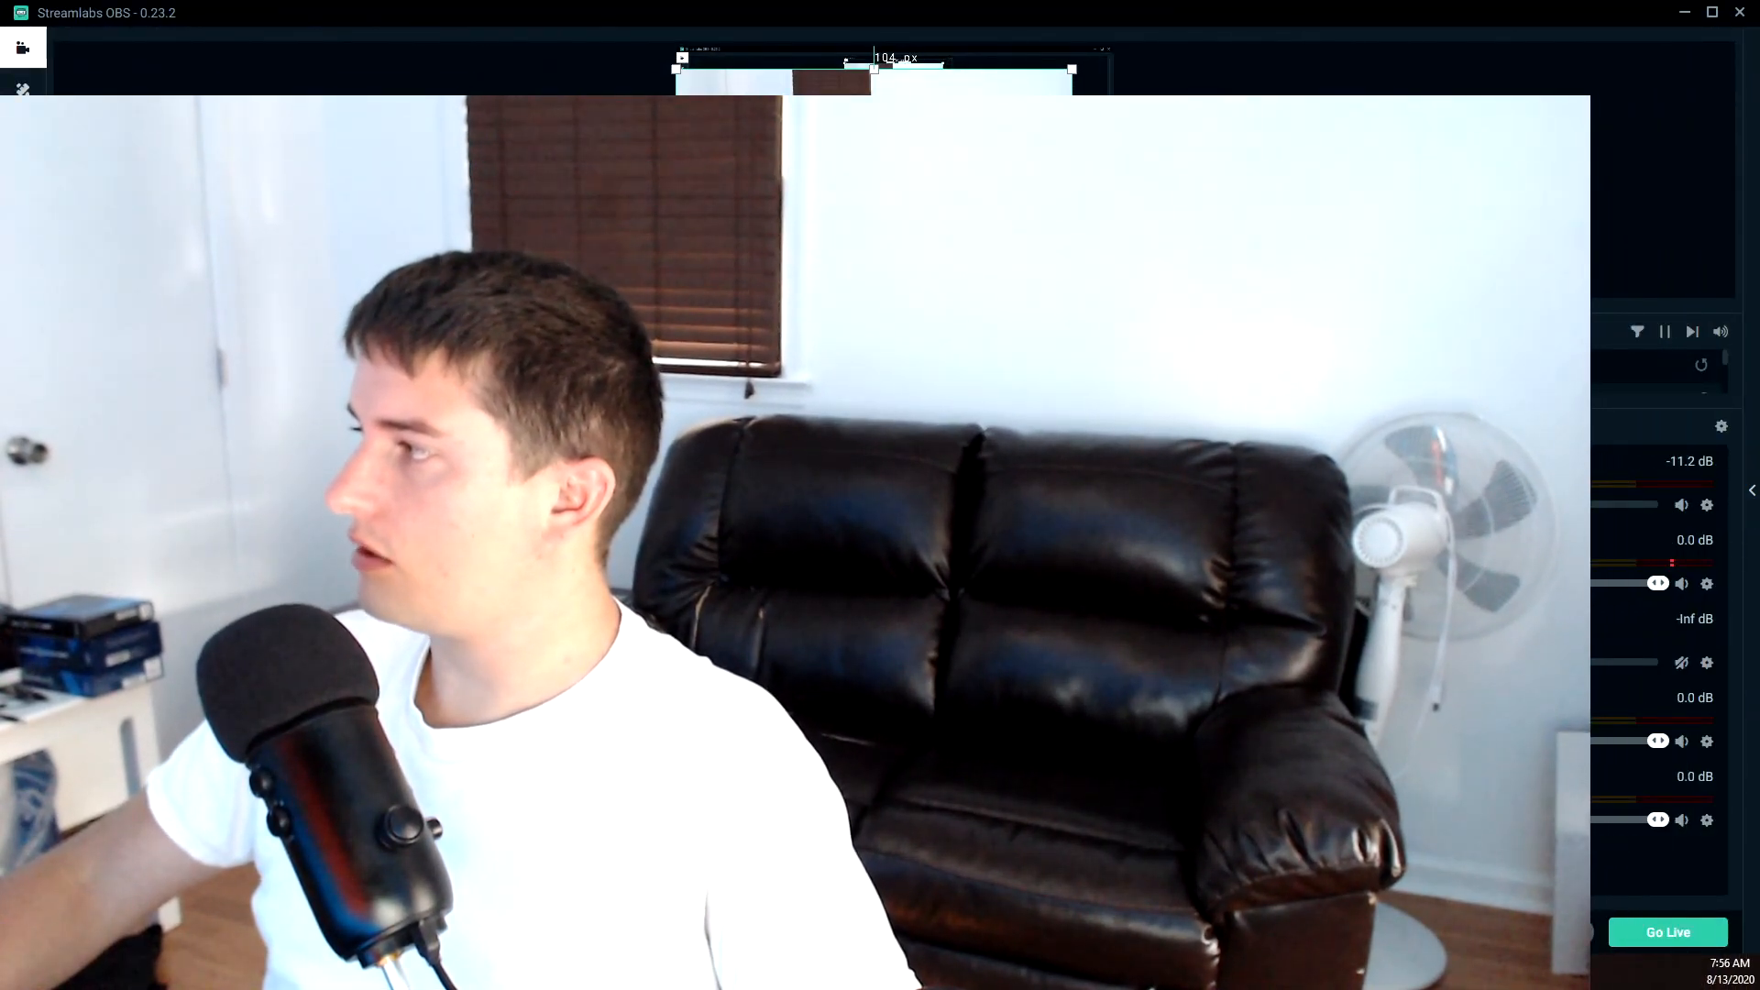
# Shrink and reposition the webcam image within the canvas, and crop its right and bottom edges.
pyautogui.moveTo(1071, 70); pyautogui.dragTo(947, 140)
pyautogui.moveTo(821, 209); pyautogui.dragTo(884, 194)
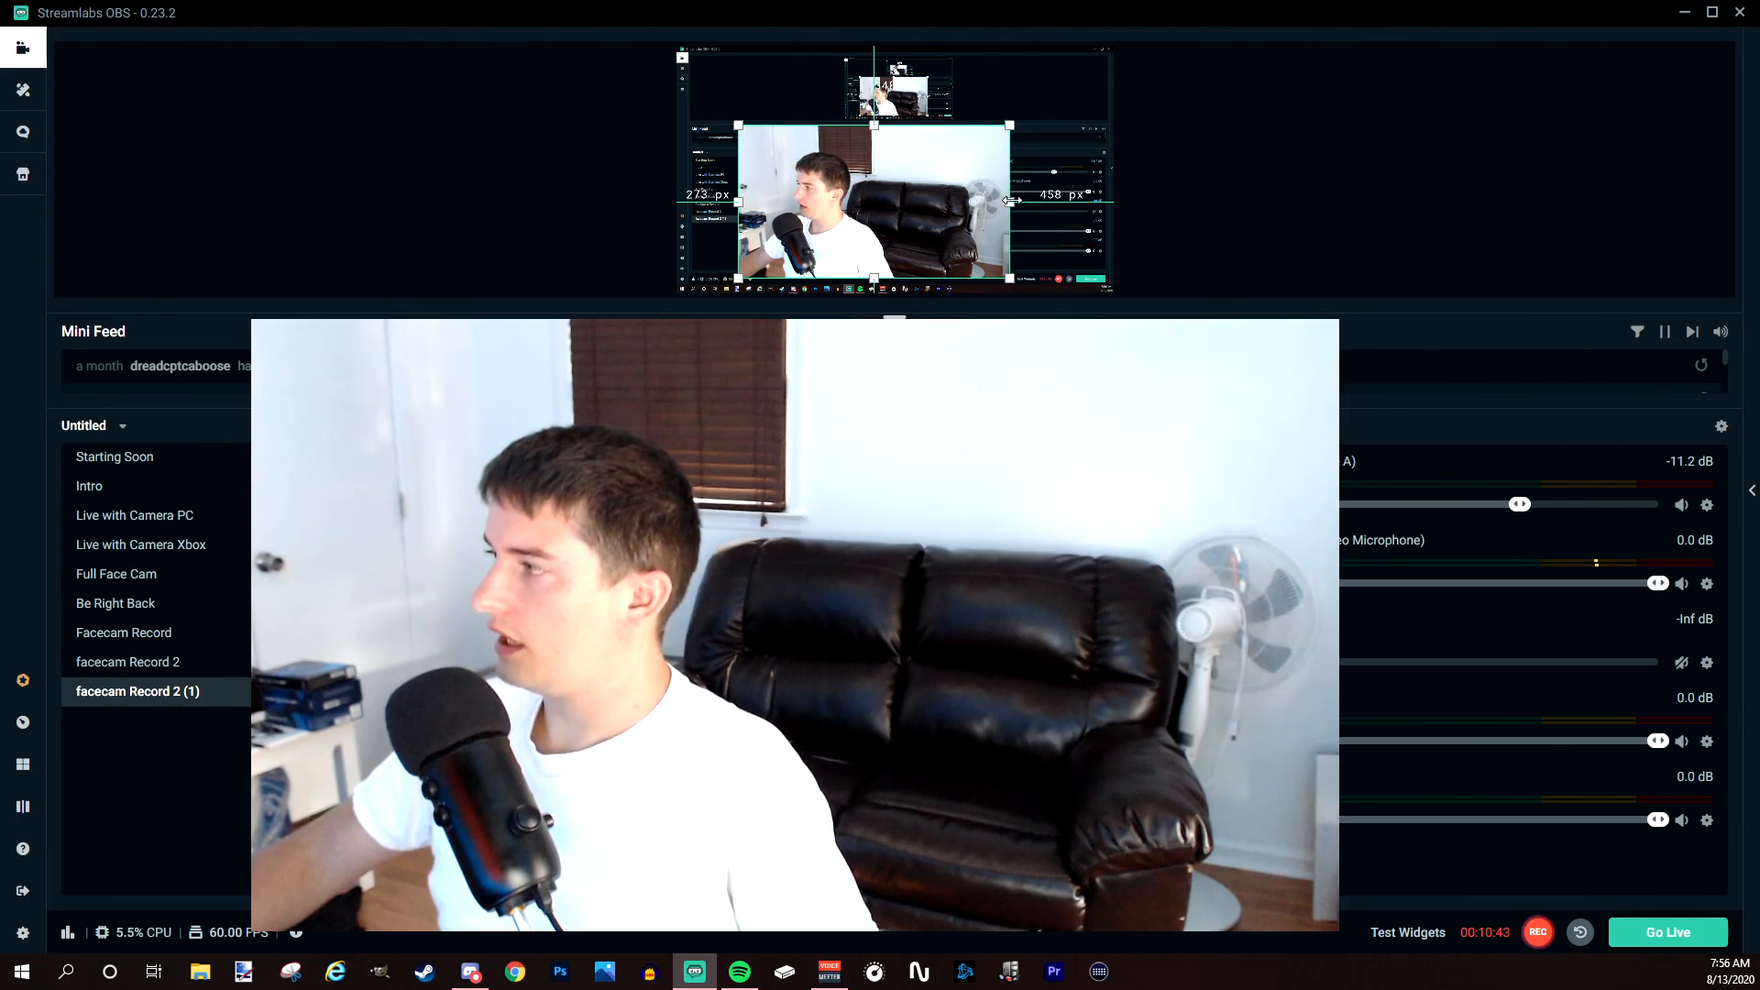
pyautogui.moveTo(1011, 201); pyautogui.dragTo(964, 196)
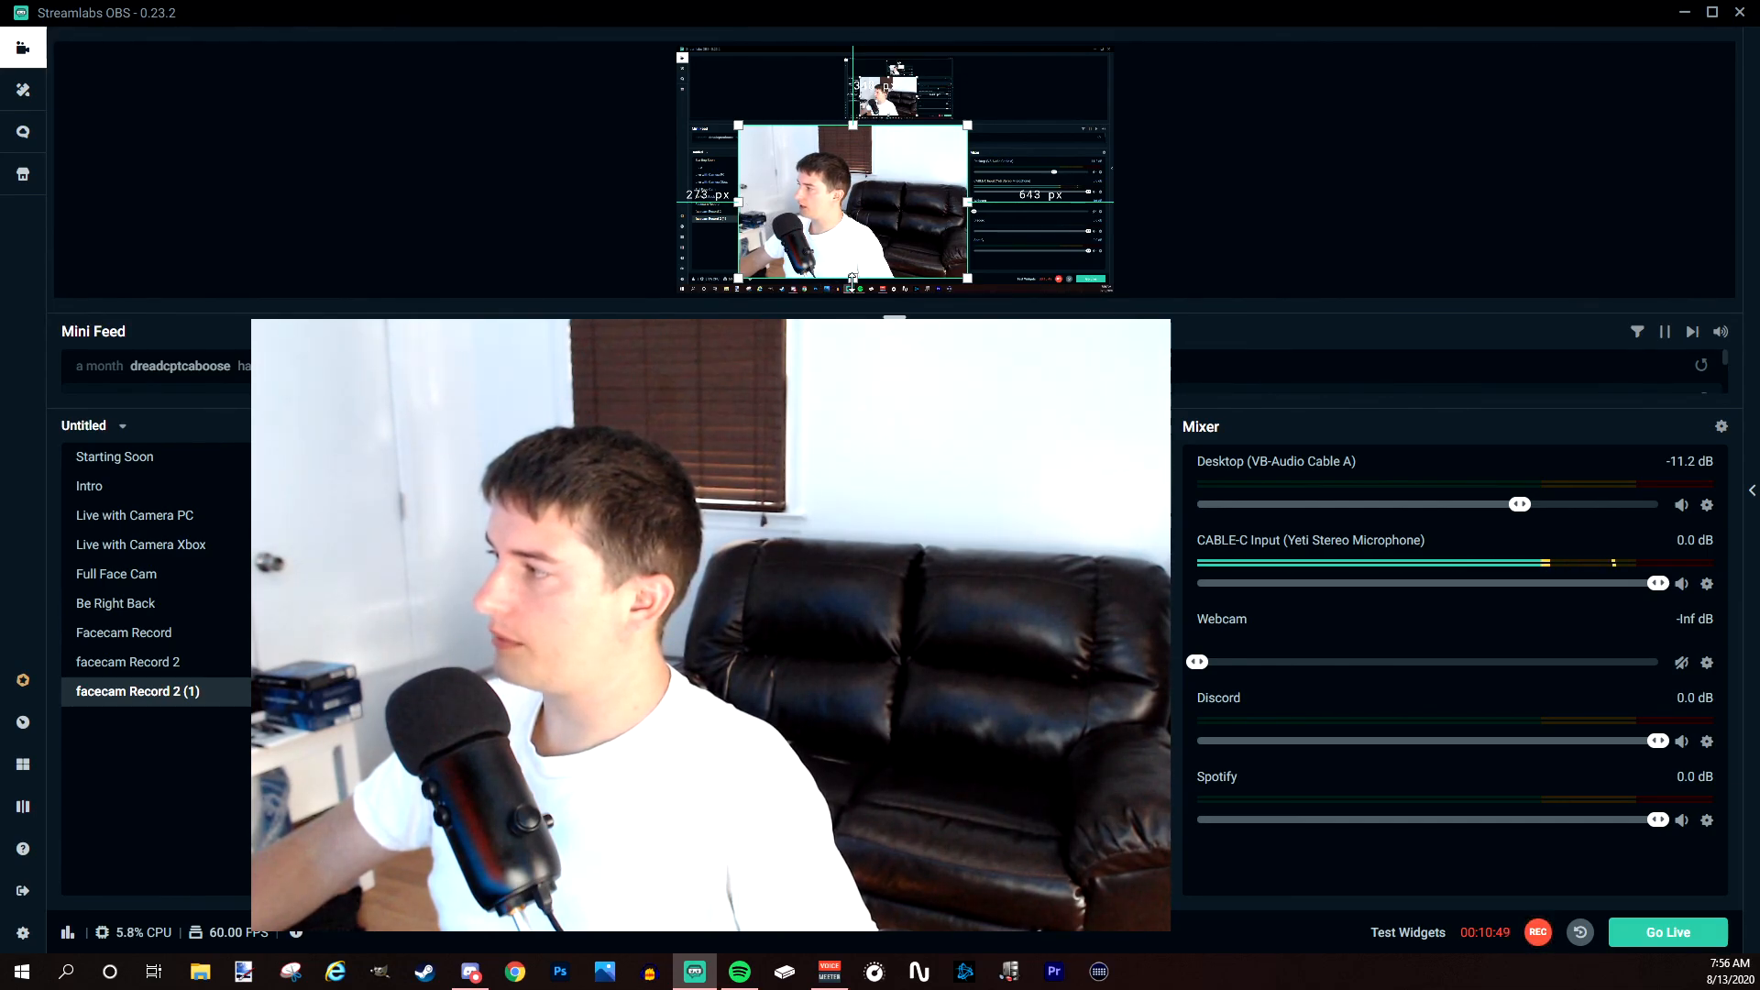
pyautogui.moveTo(853, 280); pyautogui.dragTo(851, 254)
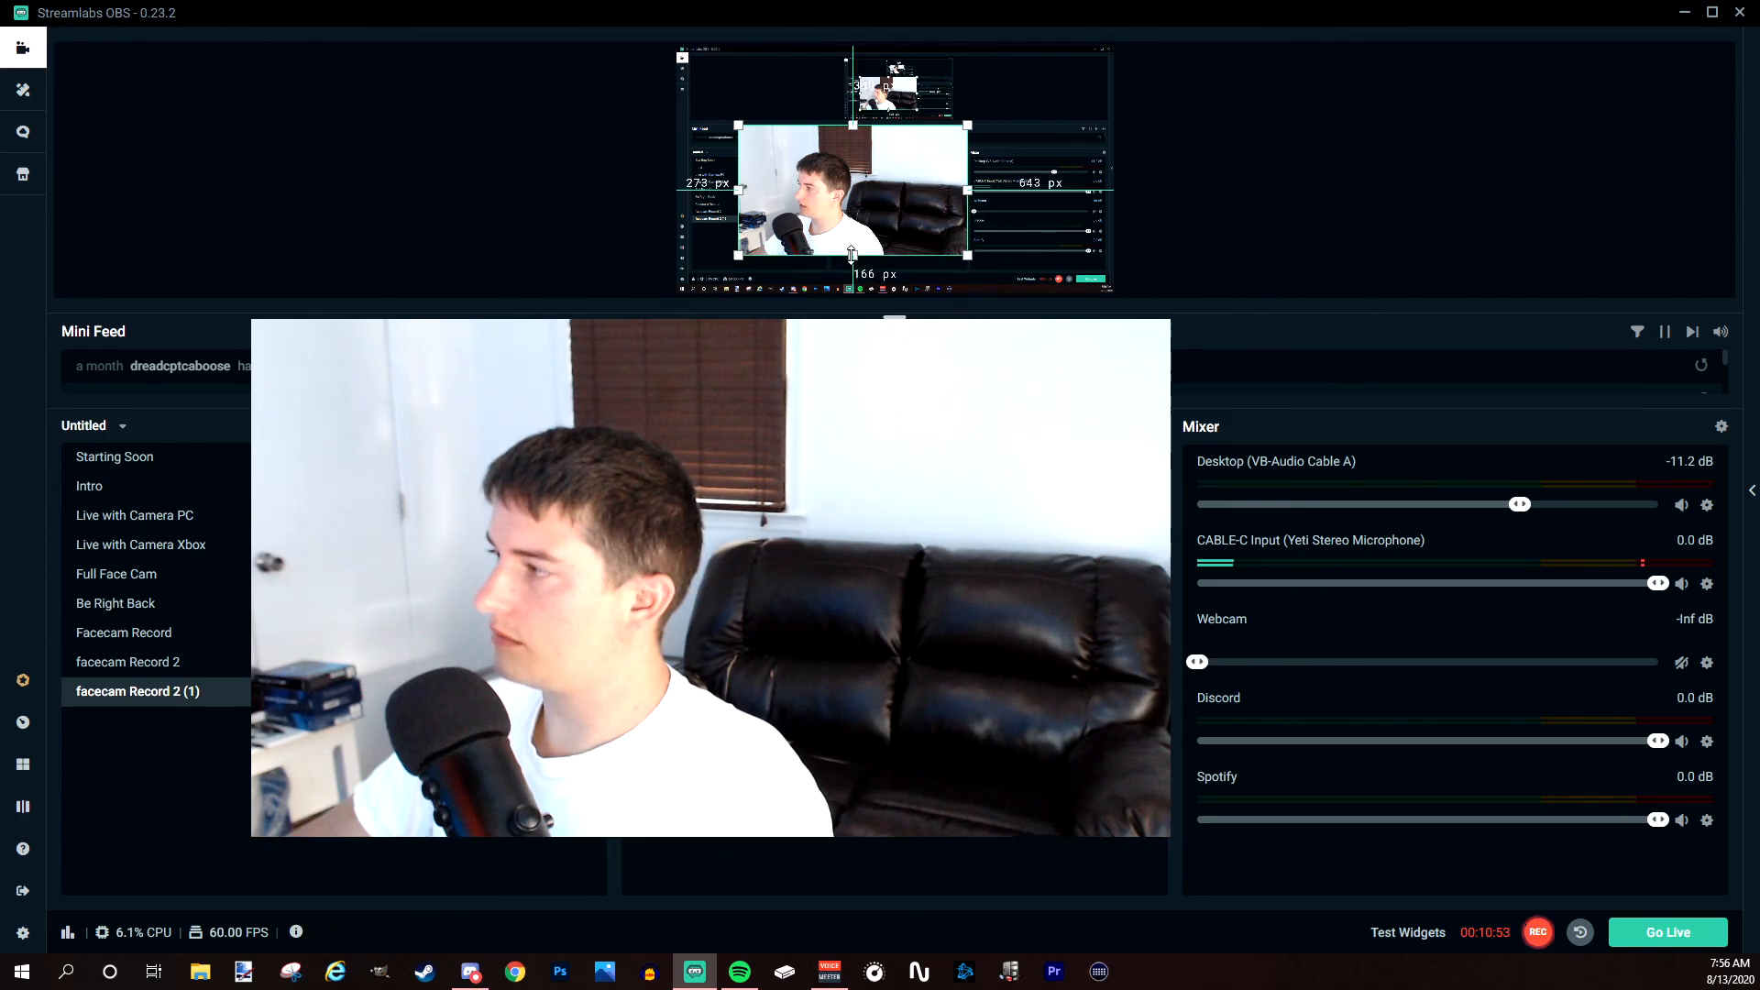
# Crop the webcam image's top and left edges, and enlarge it around the middle of the canvas.
pyautogui.moveTo(828, 192); pyautogui.dragTo(870, 163)
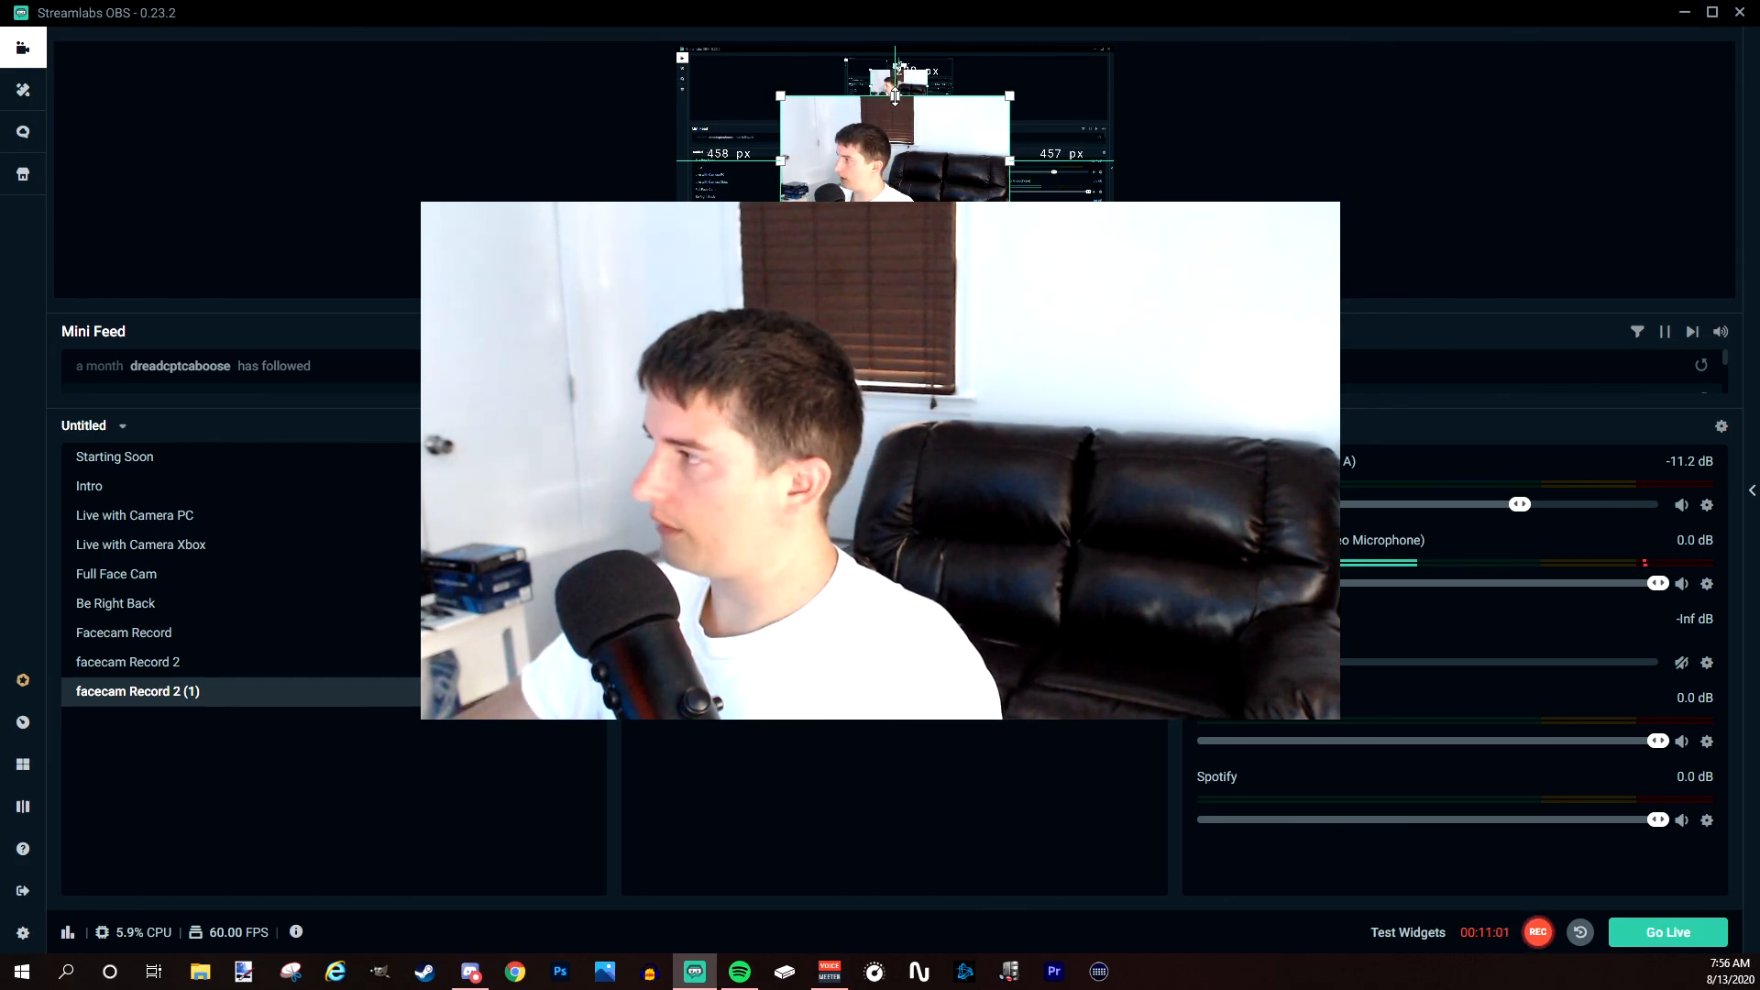
pyautogui.moveTo(895, 96); pyautogui.dragTo(895, 104)
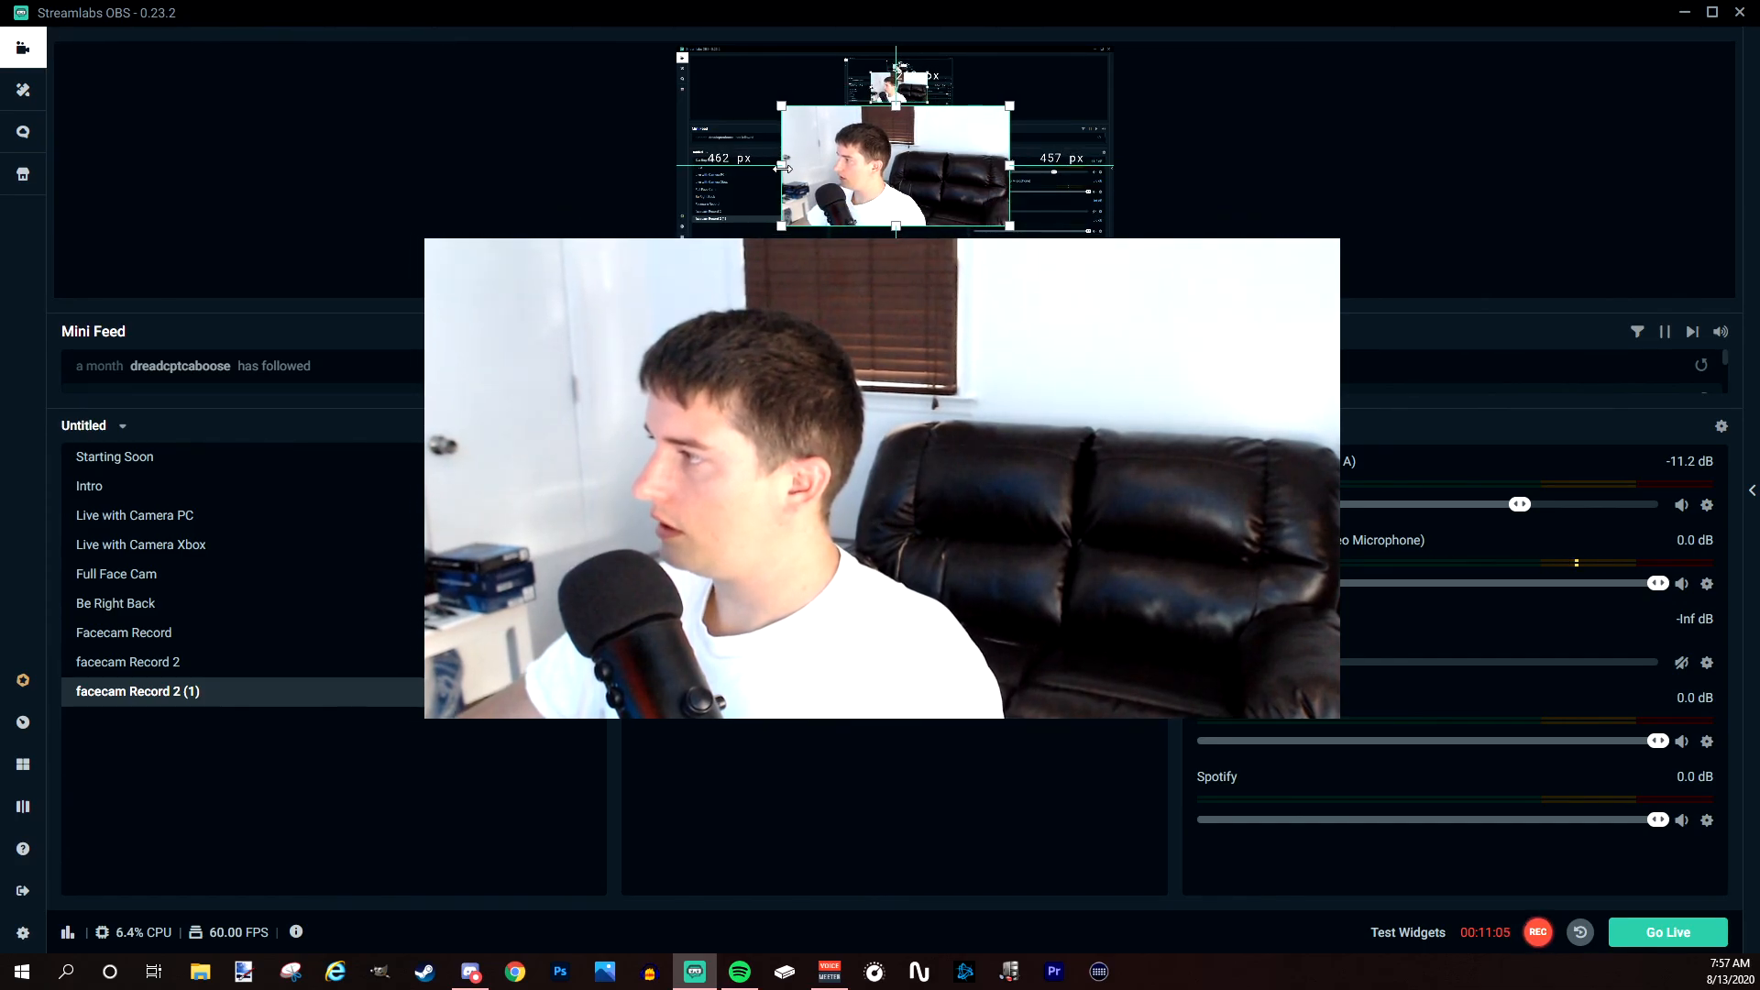
pyautogui.moveTo(778, 168); pyautogui.dragTo(792, 165)
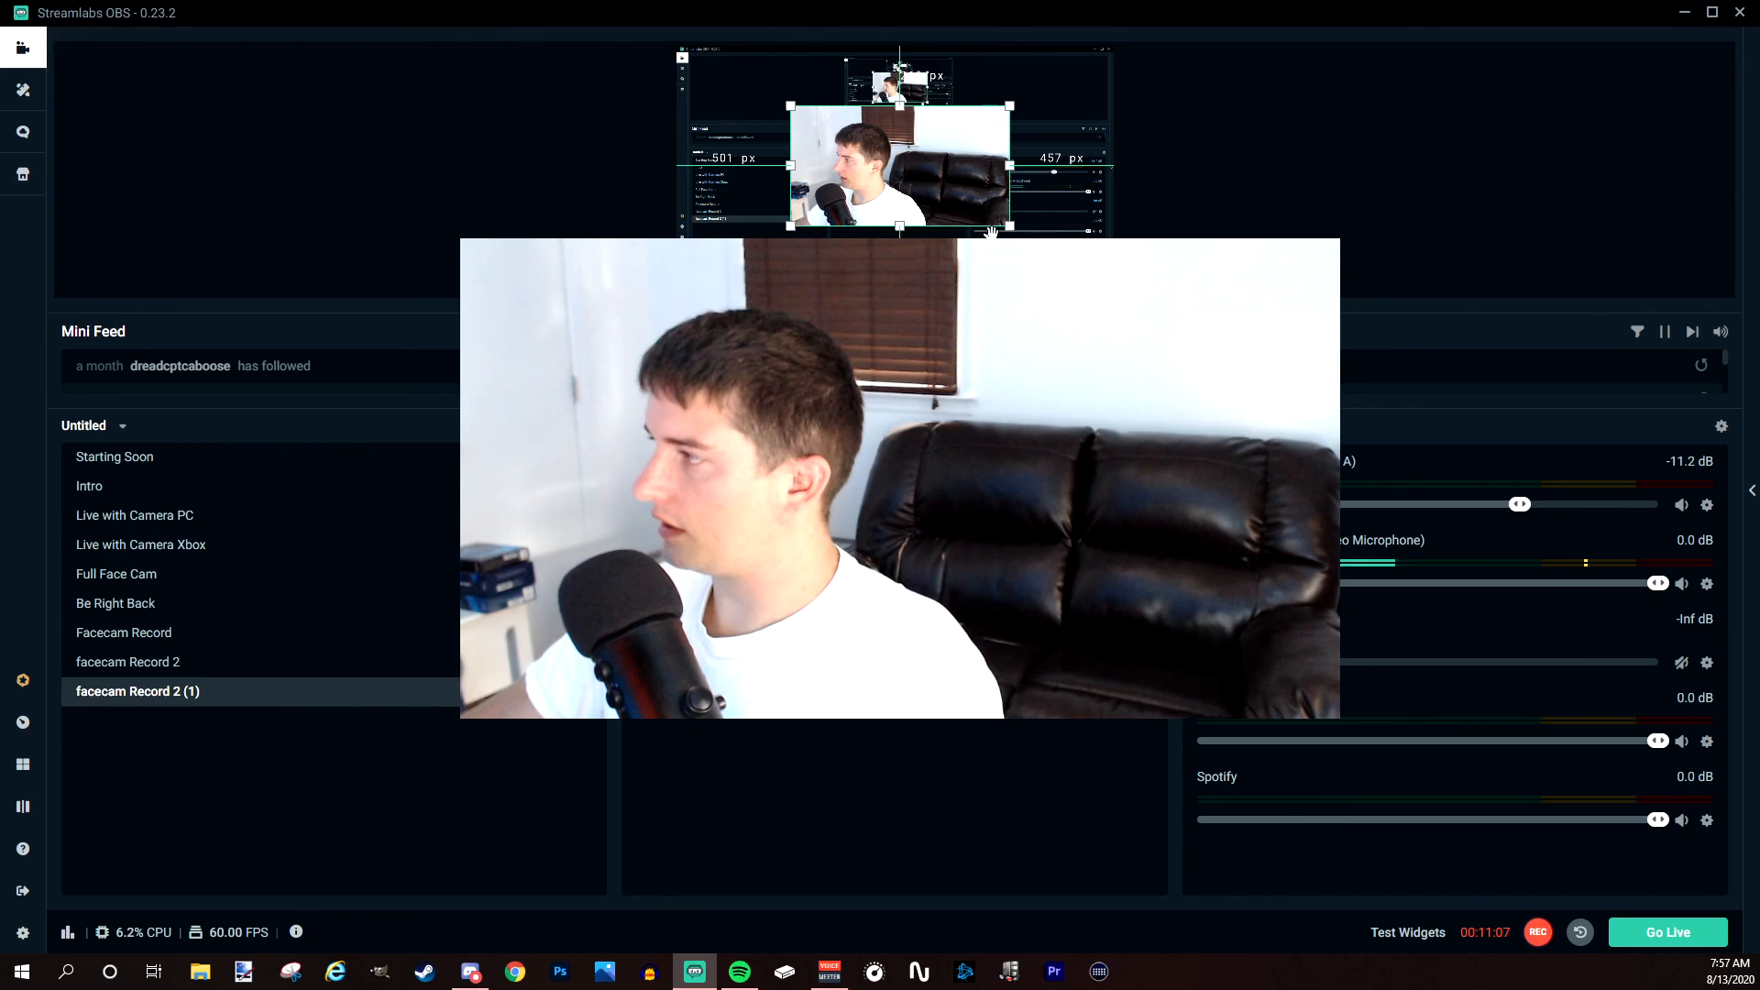
pyautogui.moveTo(1010, 226); pyautogui.dragTo(1050, 248)
pyautogui.moveTo(941, 187); pyautogui.dragTo(918, 175)
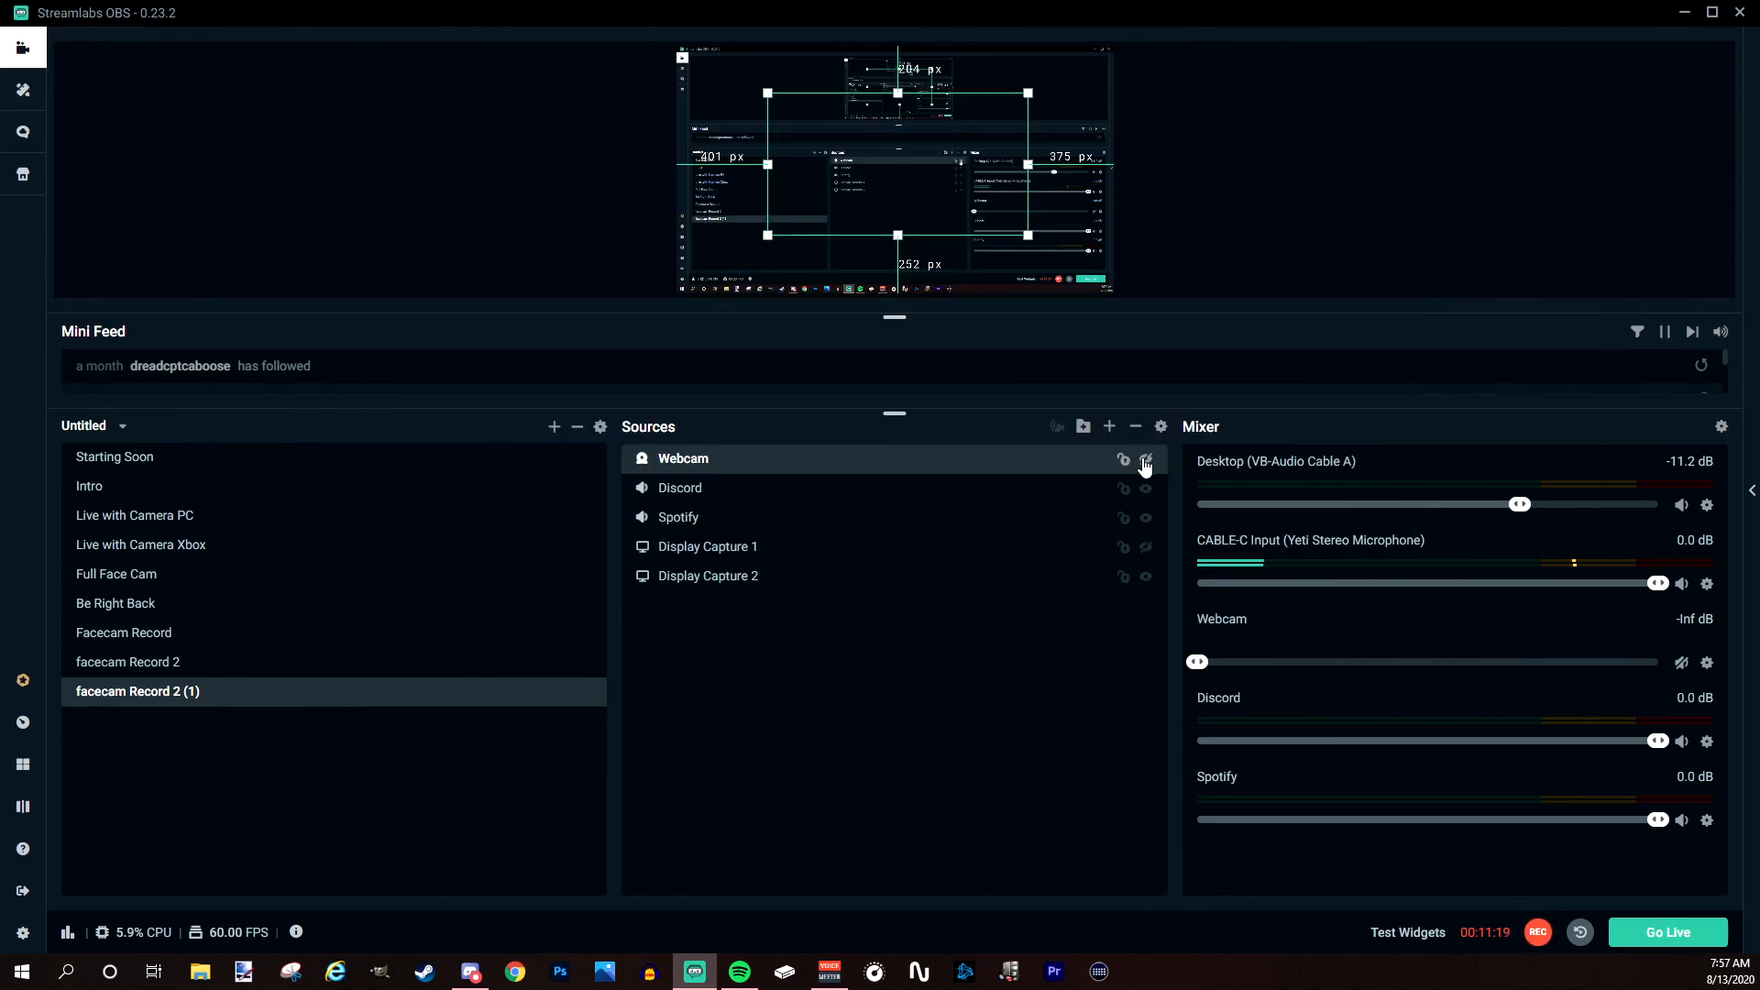
# Open the Webcam source's properties and inspect the camera's video configuration, closing it without saving.
pyautogui.rightClick(683, 468)
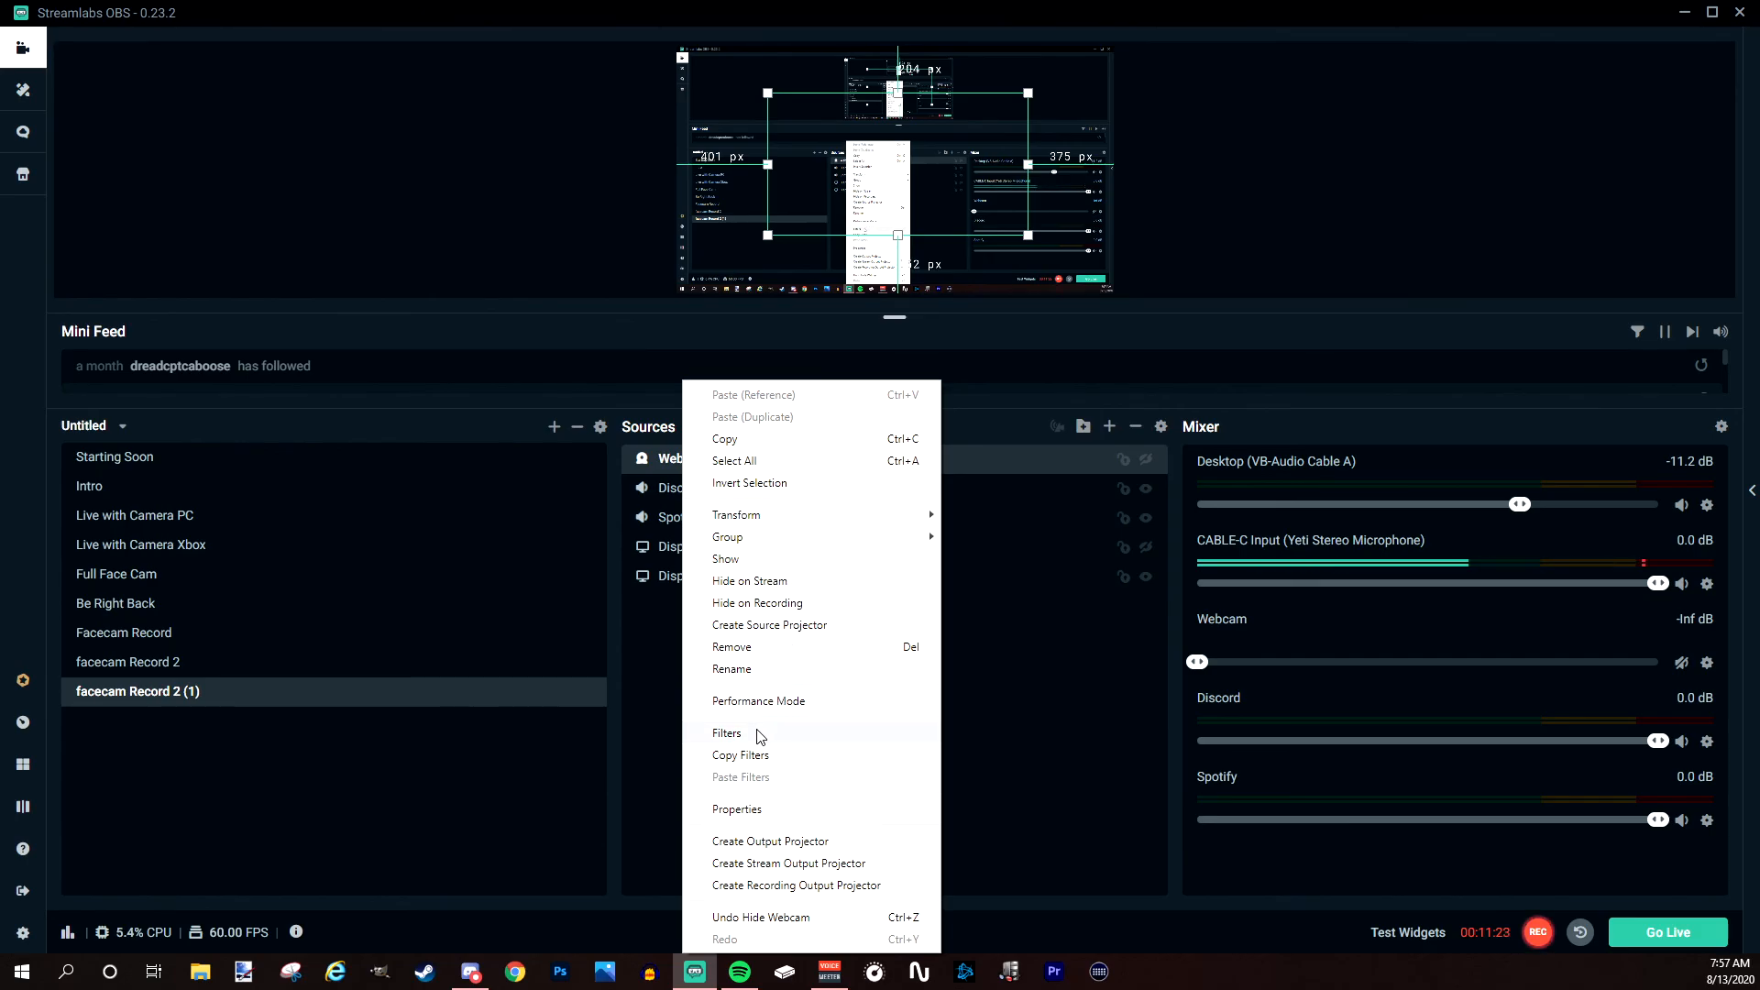
pyautogui.click(768, 811)
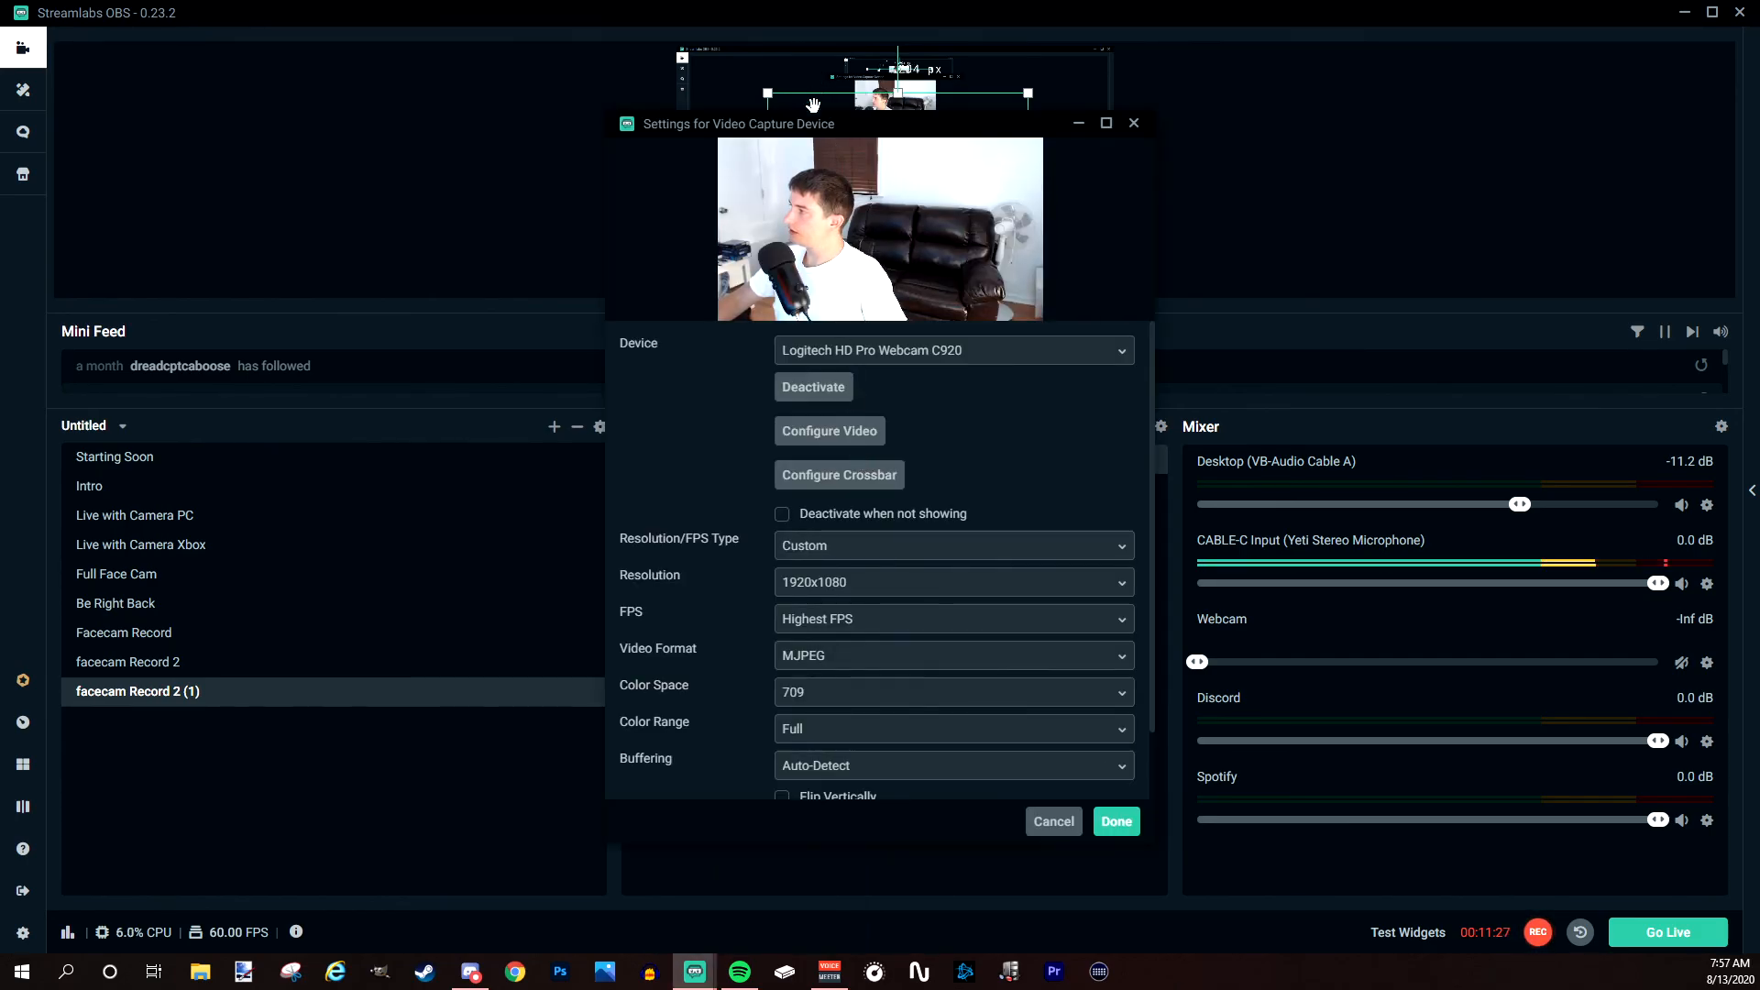
pyautogui.moveTo(818, 123); pyautogui.dragTo(376, 91)
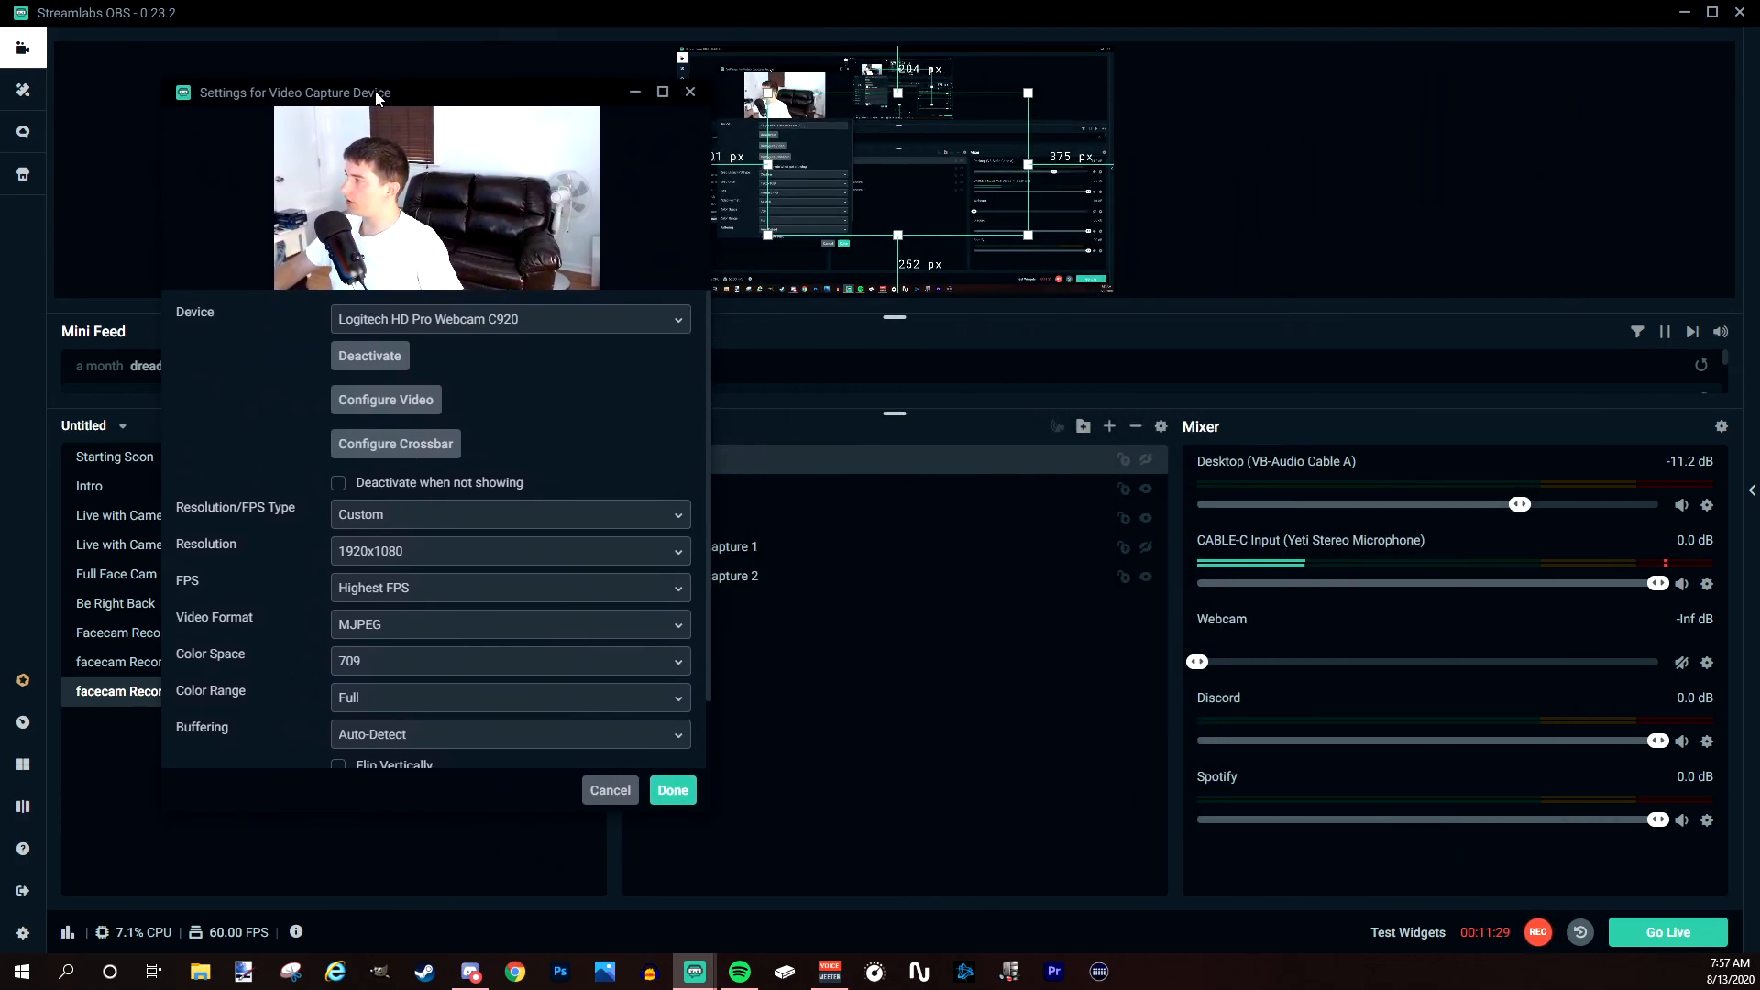
pyautogui.click(370, 408)
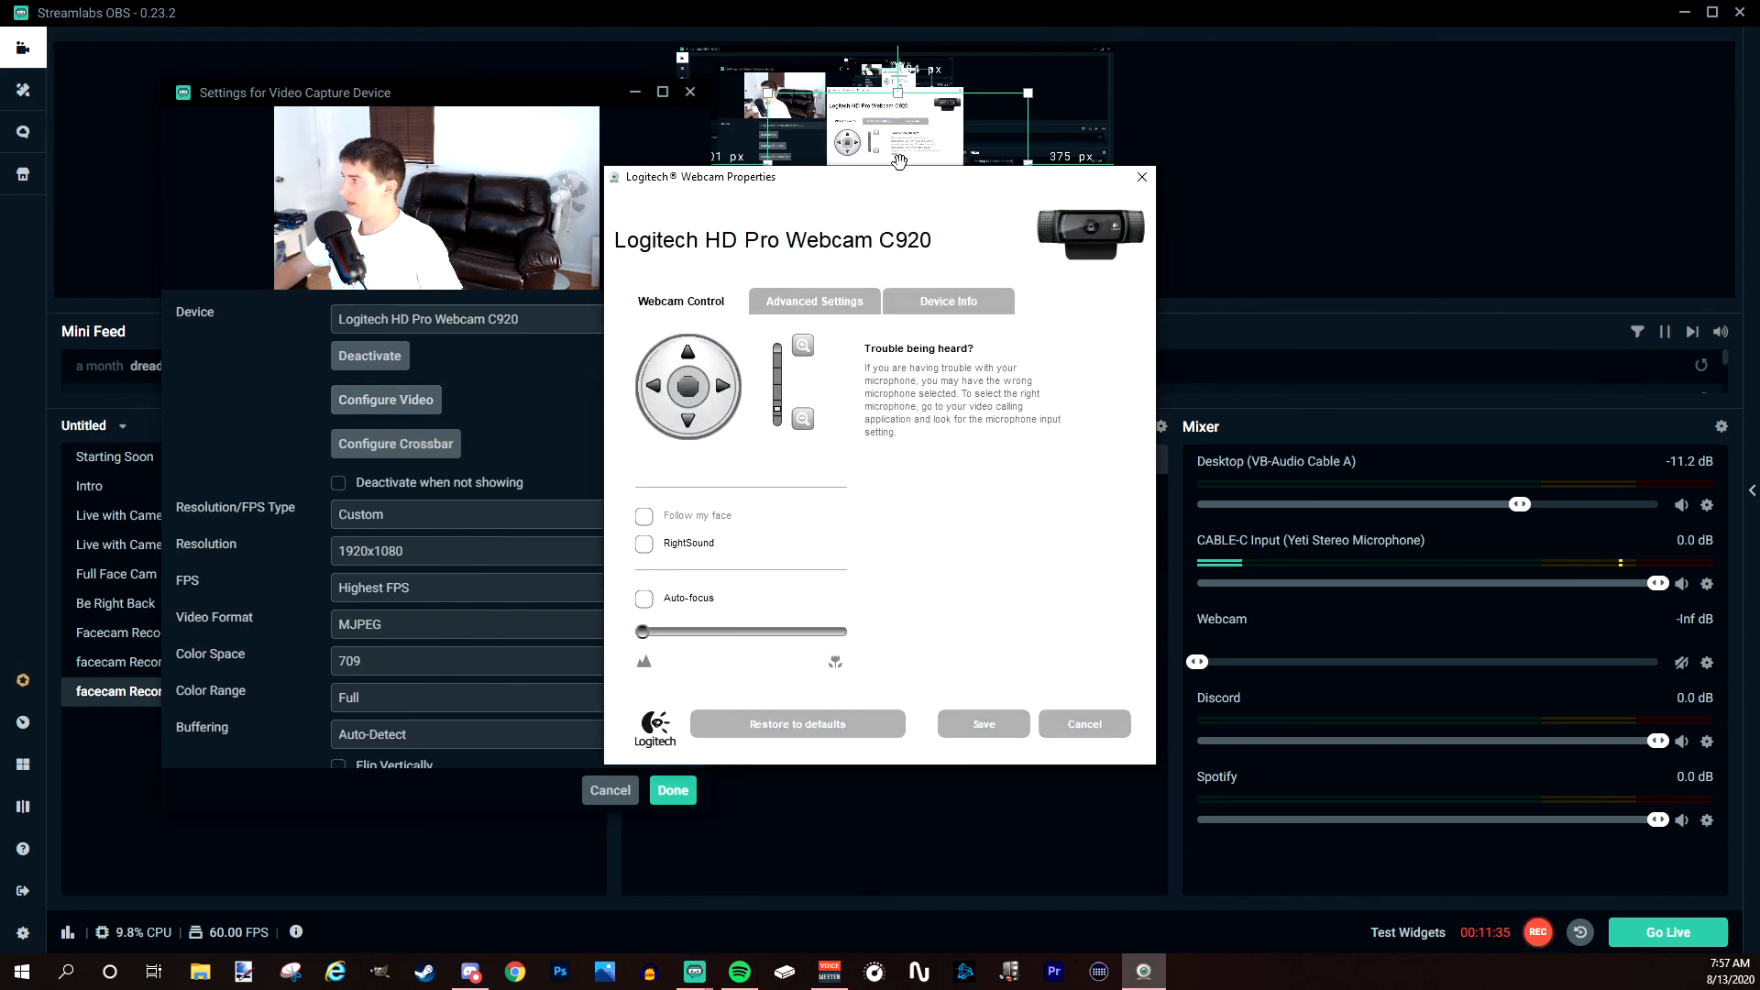
pyautogui.moveTo(881, 176); pyautogui.dragTo(443, 222)
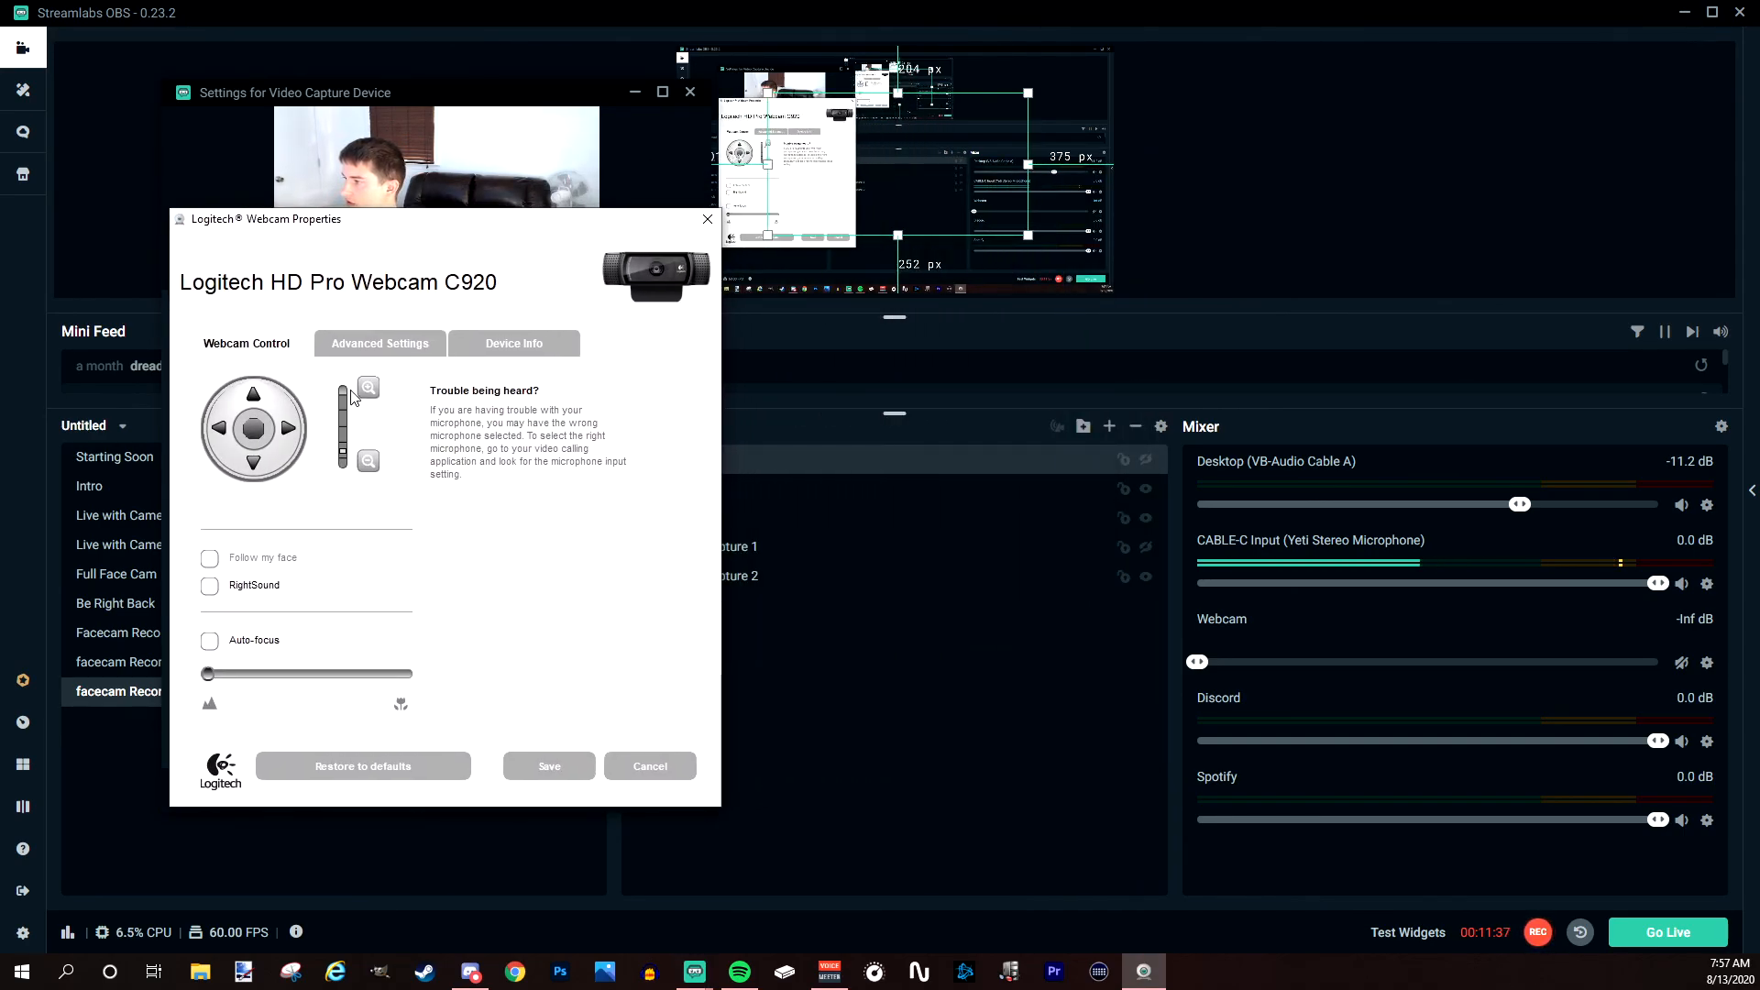
pyautogui.click(652, 763)
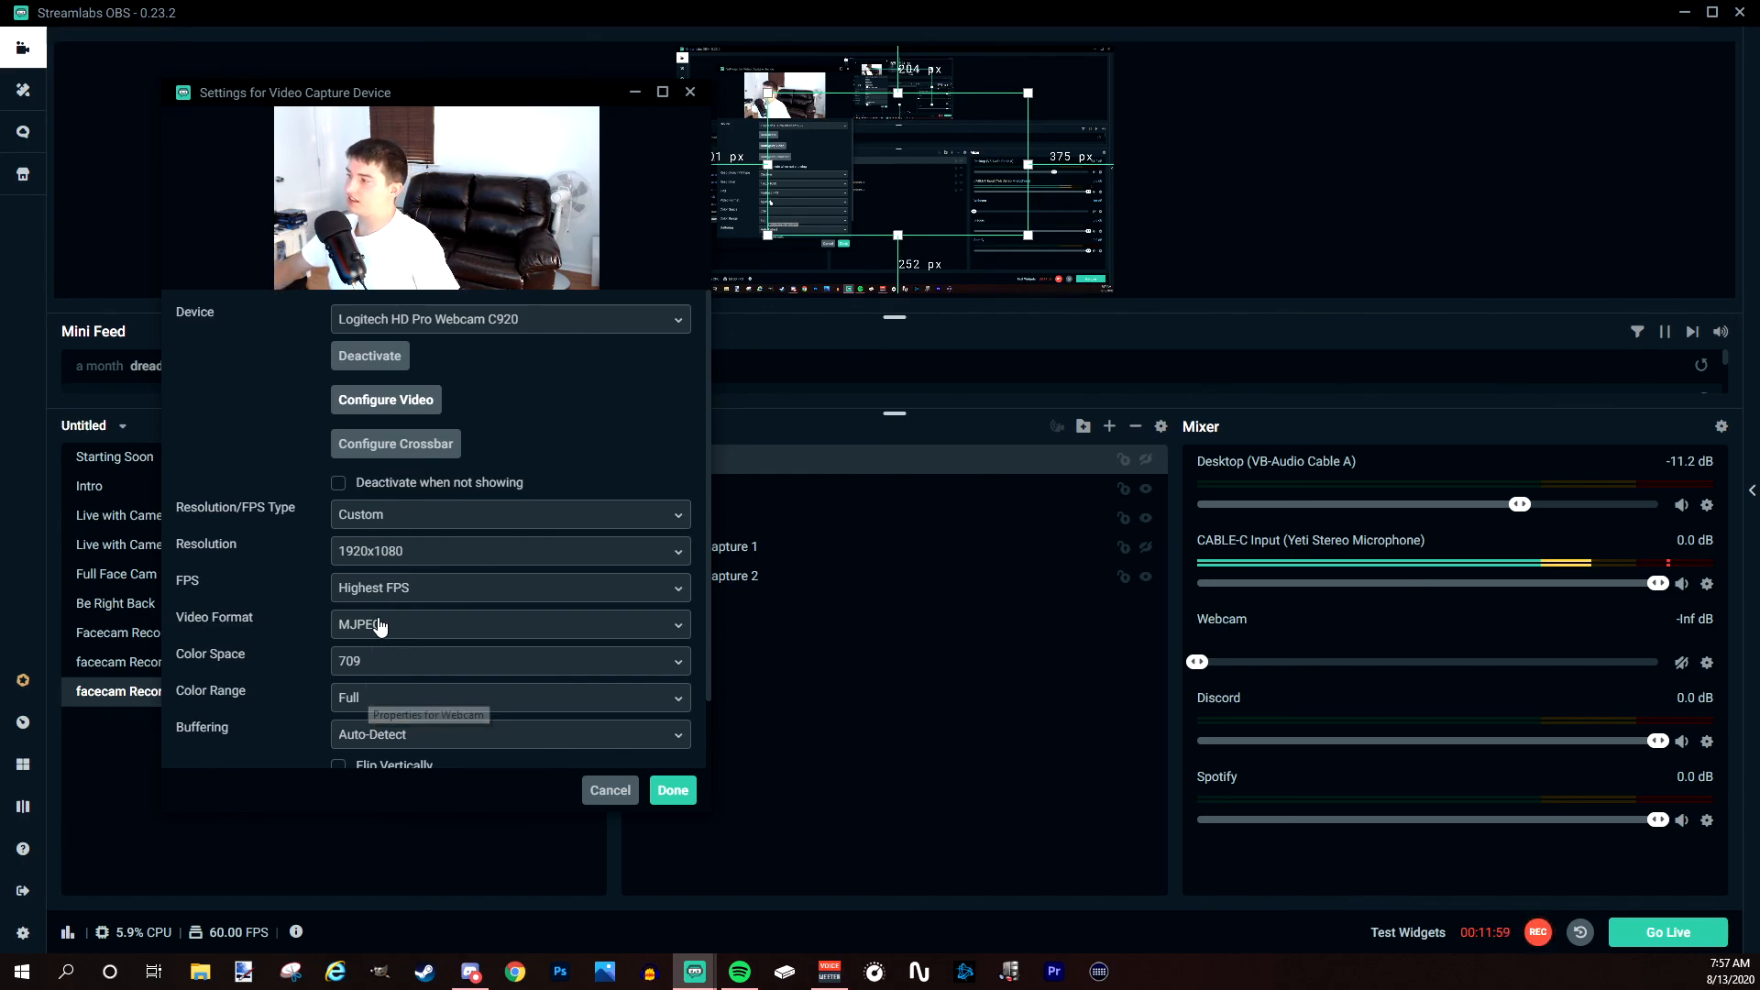
# Inspect the webcam's advanced video settings, such as exposure, gain and white balance, then close the configuration and source properties without saving.
pyautogui.click(407, 389)
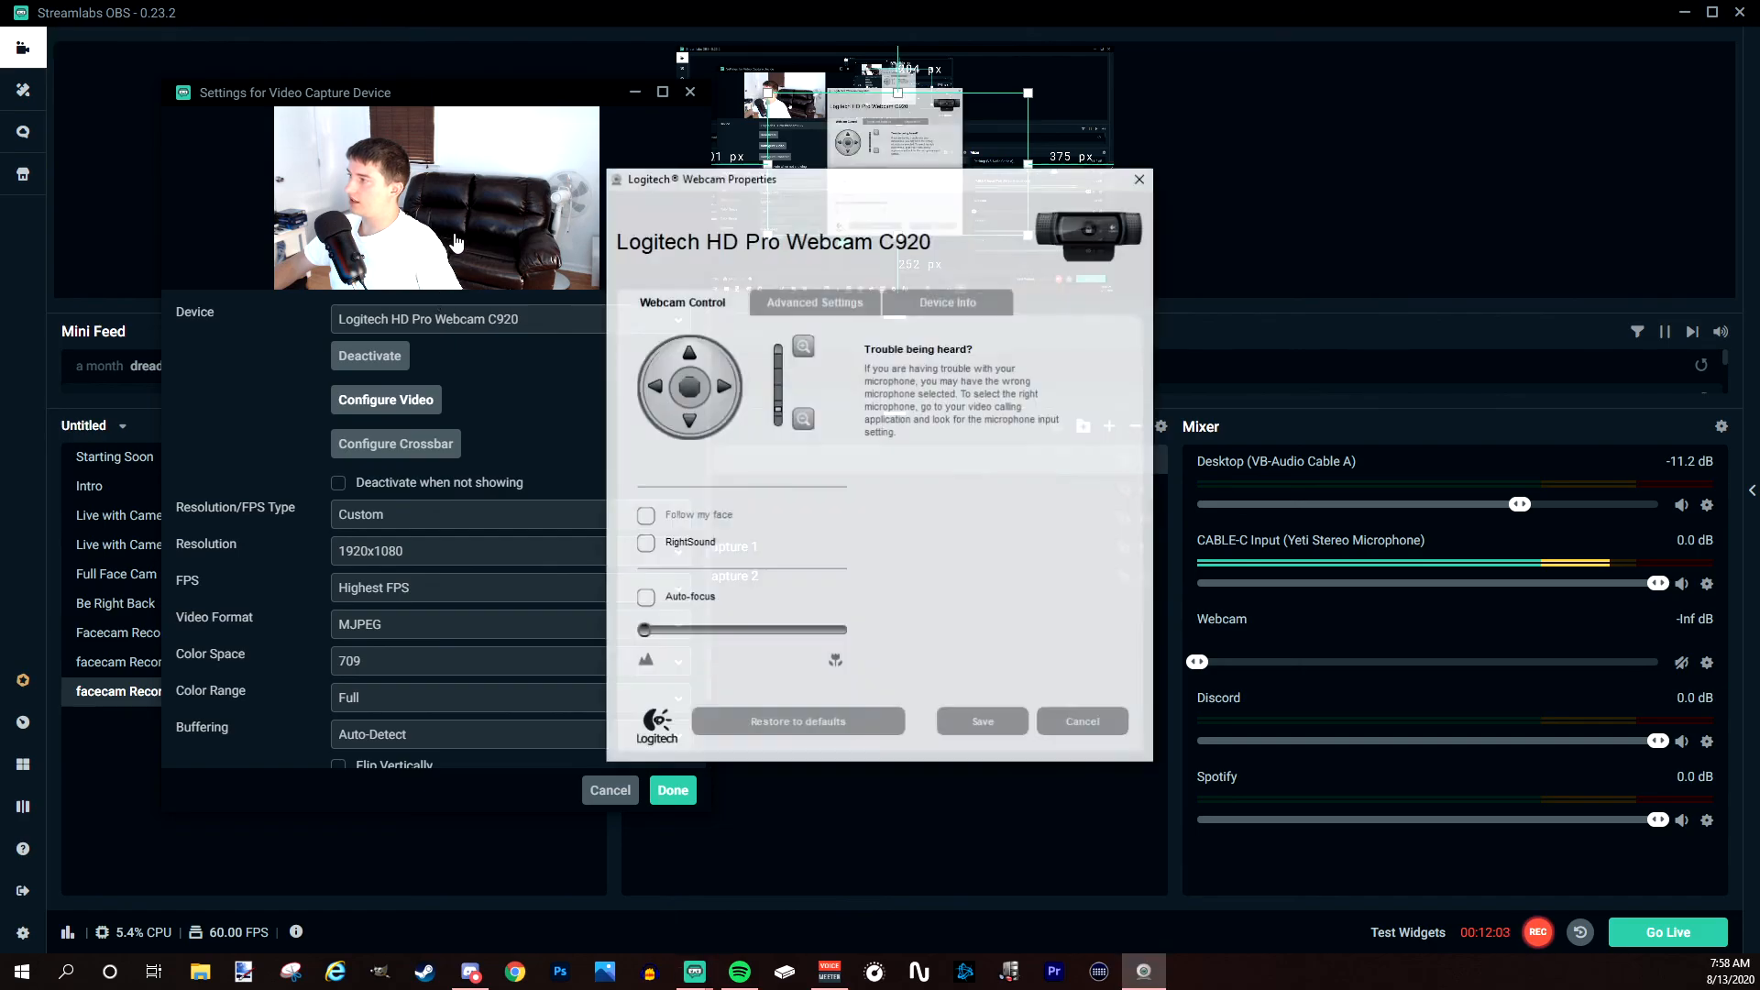
pyautogui.moveTo(748, 202); pyautogui.dragTo(321, 197)
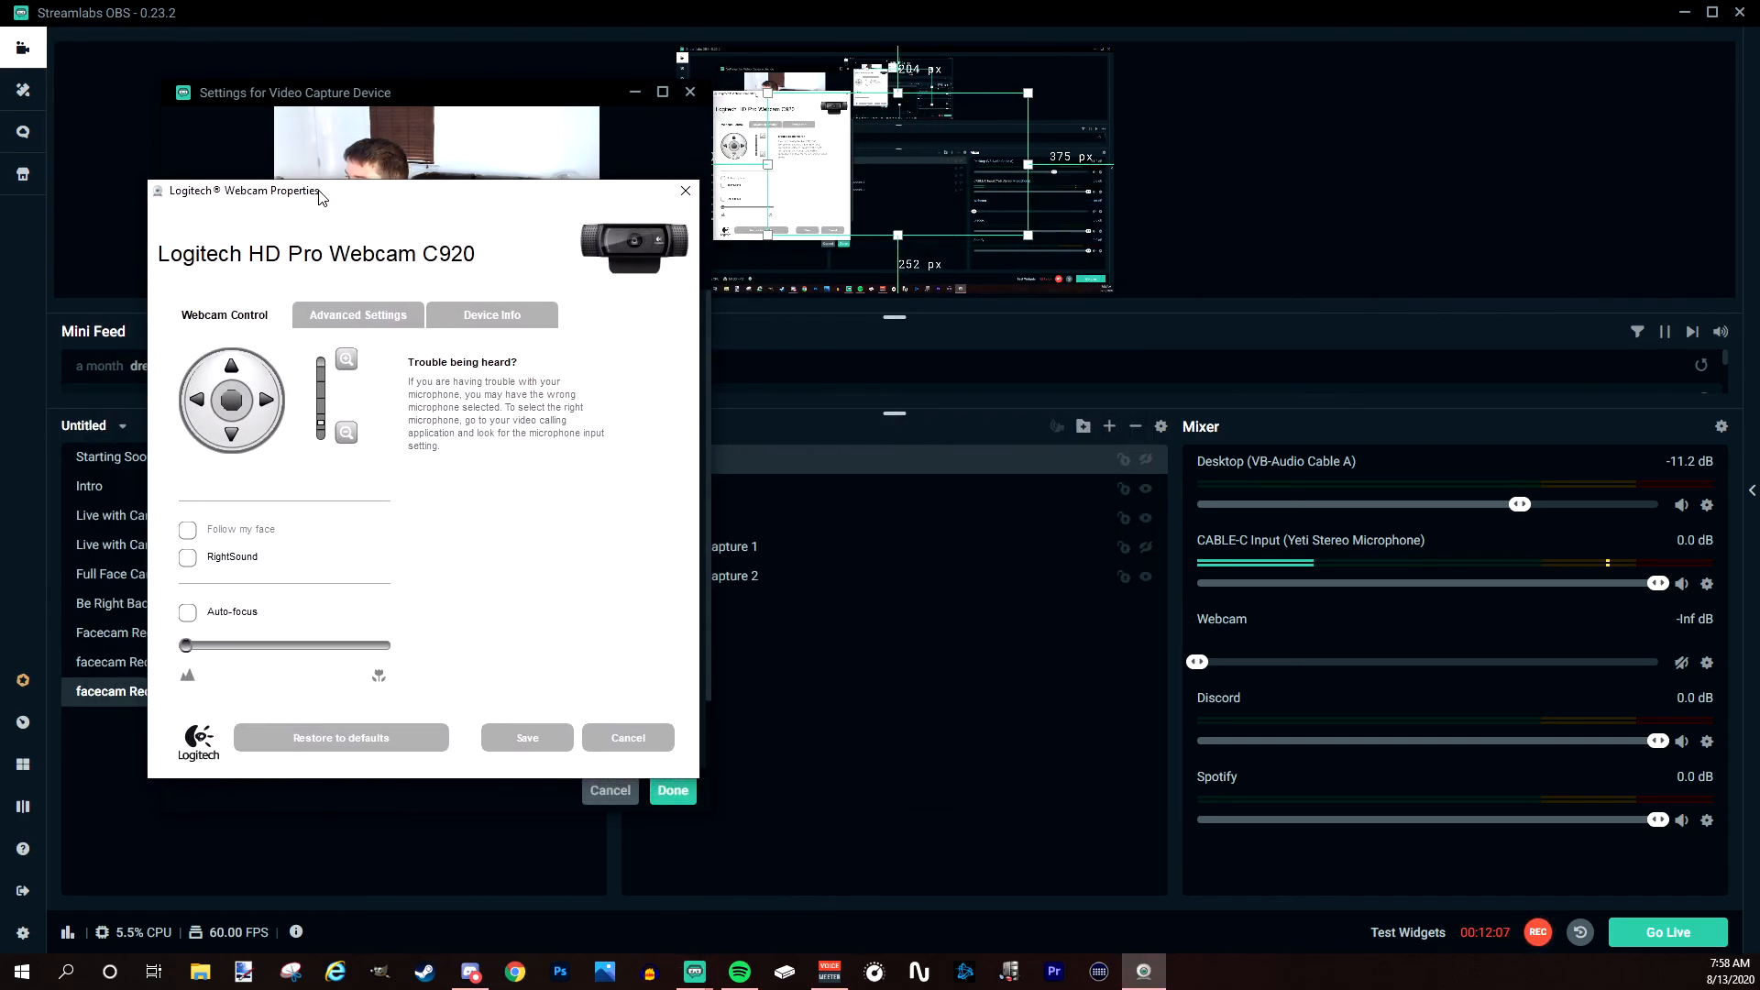
pyautogui.click(339, 318)
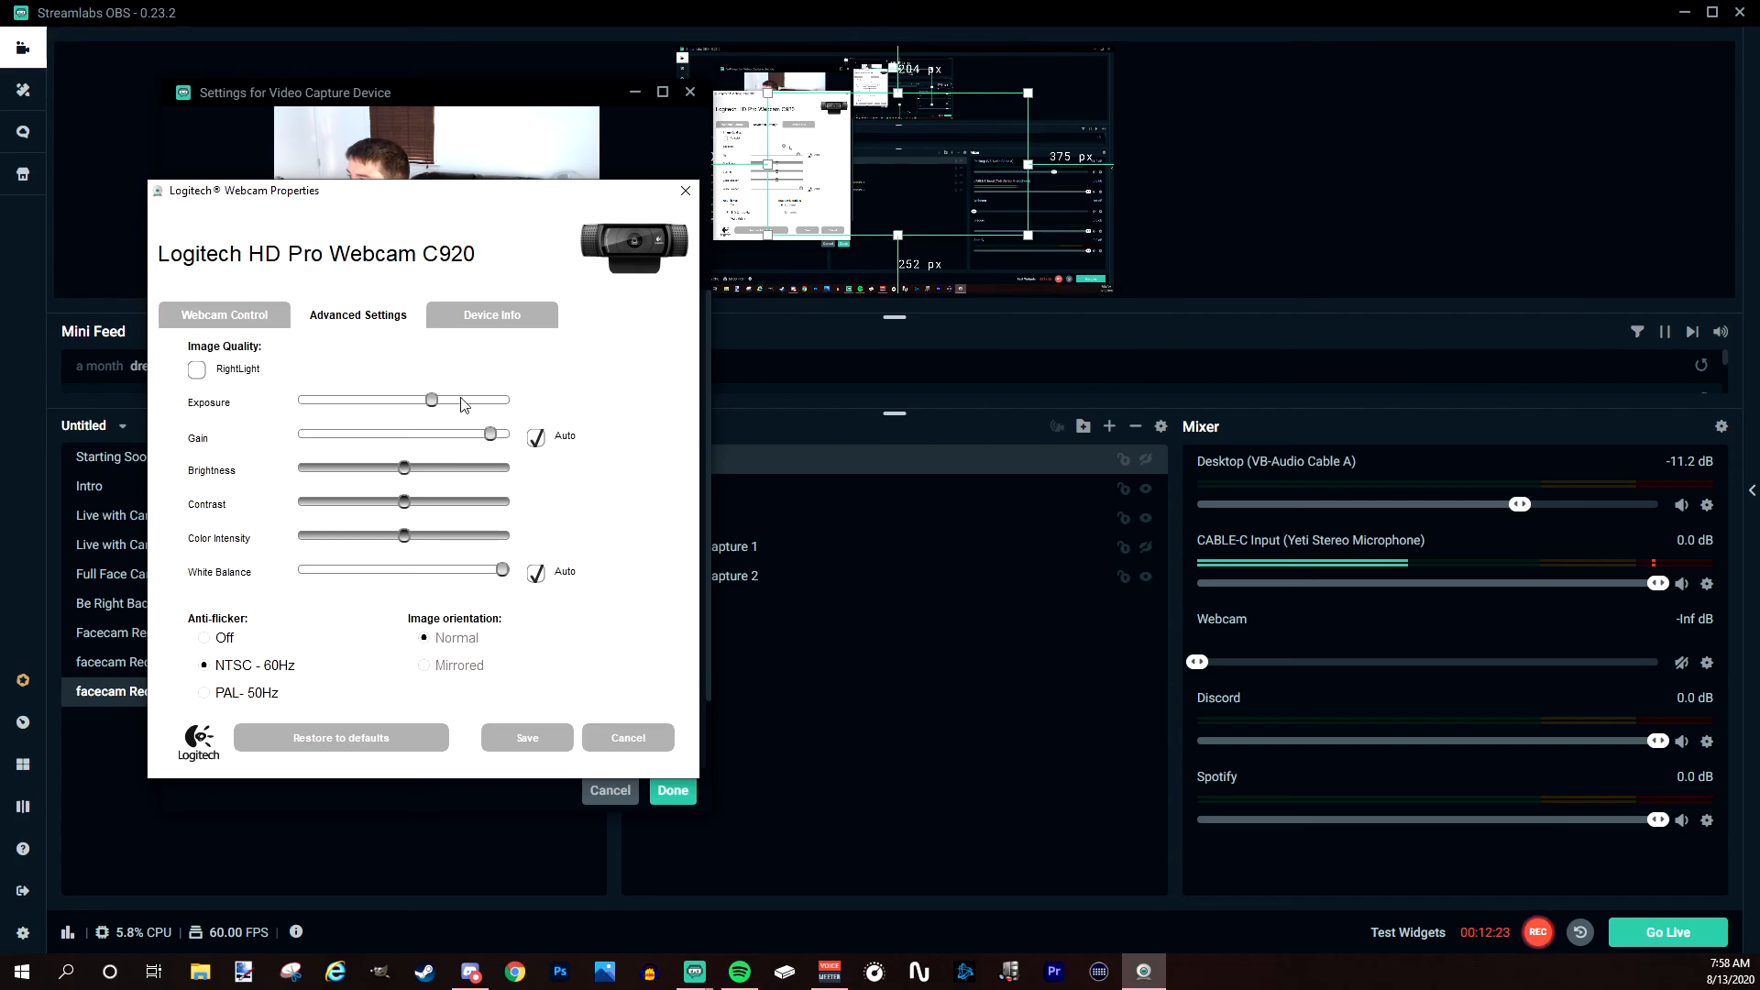
pyautogui.click(686, 190)
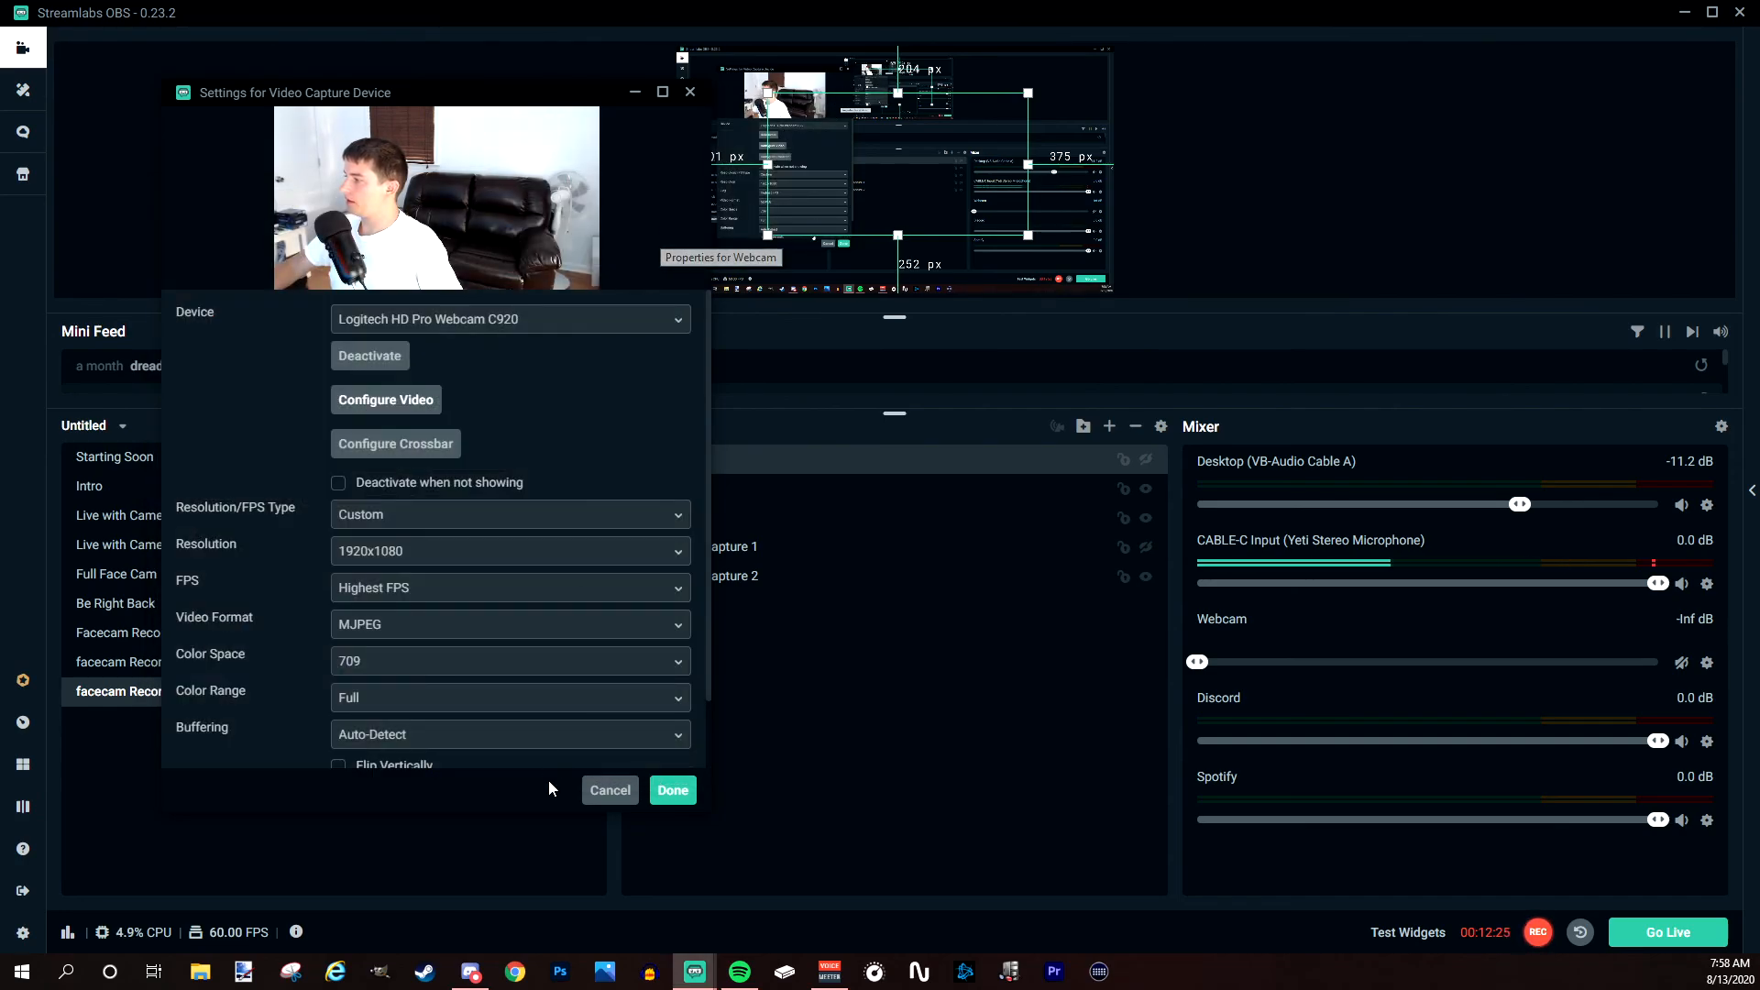
pyautogui.click(607, 791)
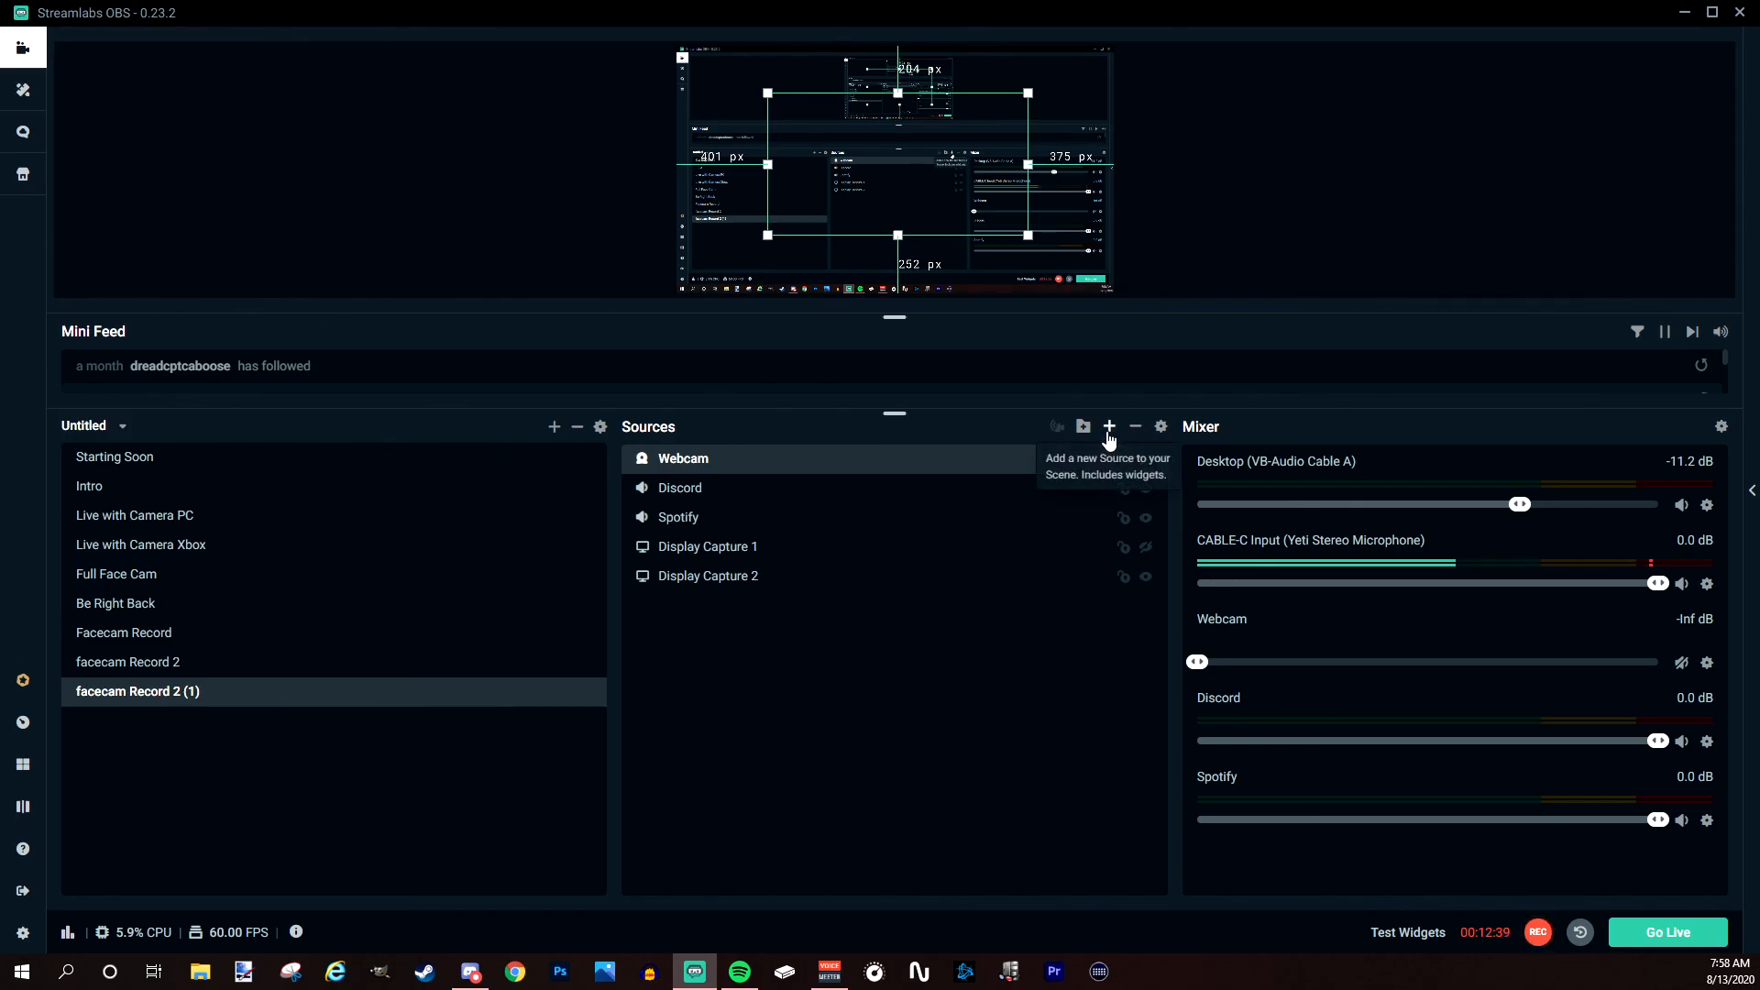
# Browse the existing image sources, including Starting Soon, Be Right Back, Overlay and Logo, and add Camera Overlay to the scene.
pyautogui.click(1109, 428)
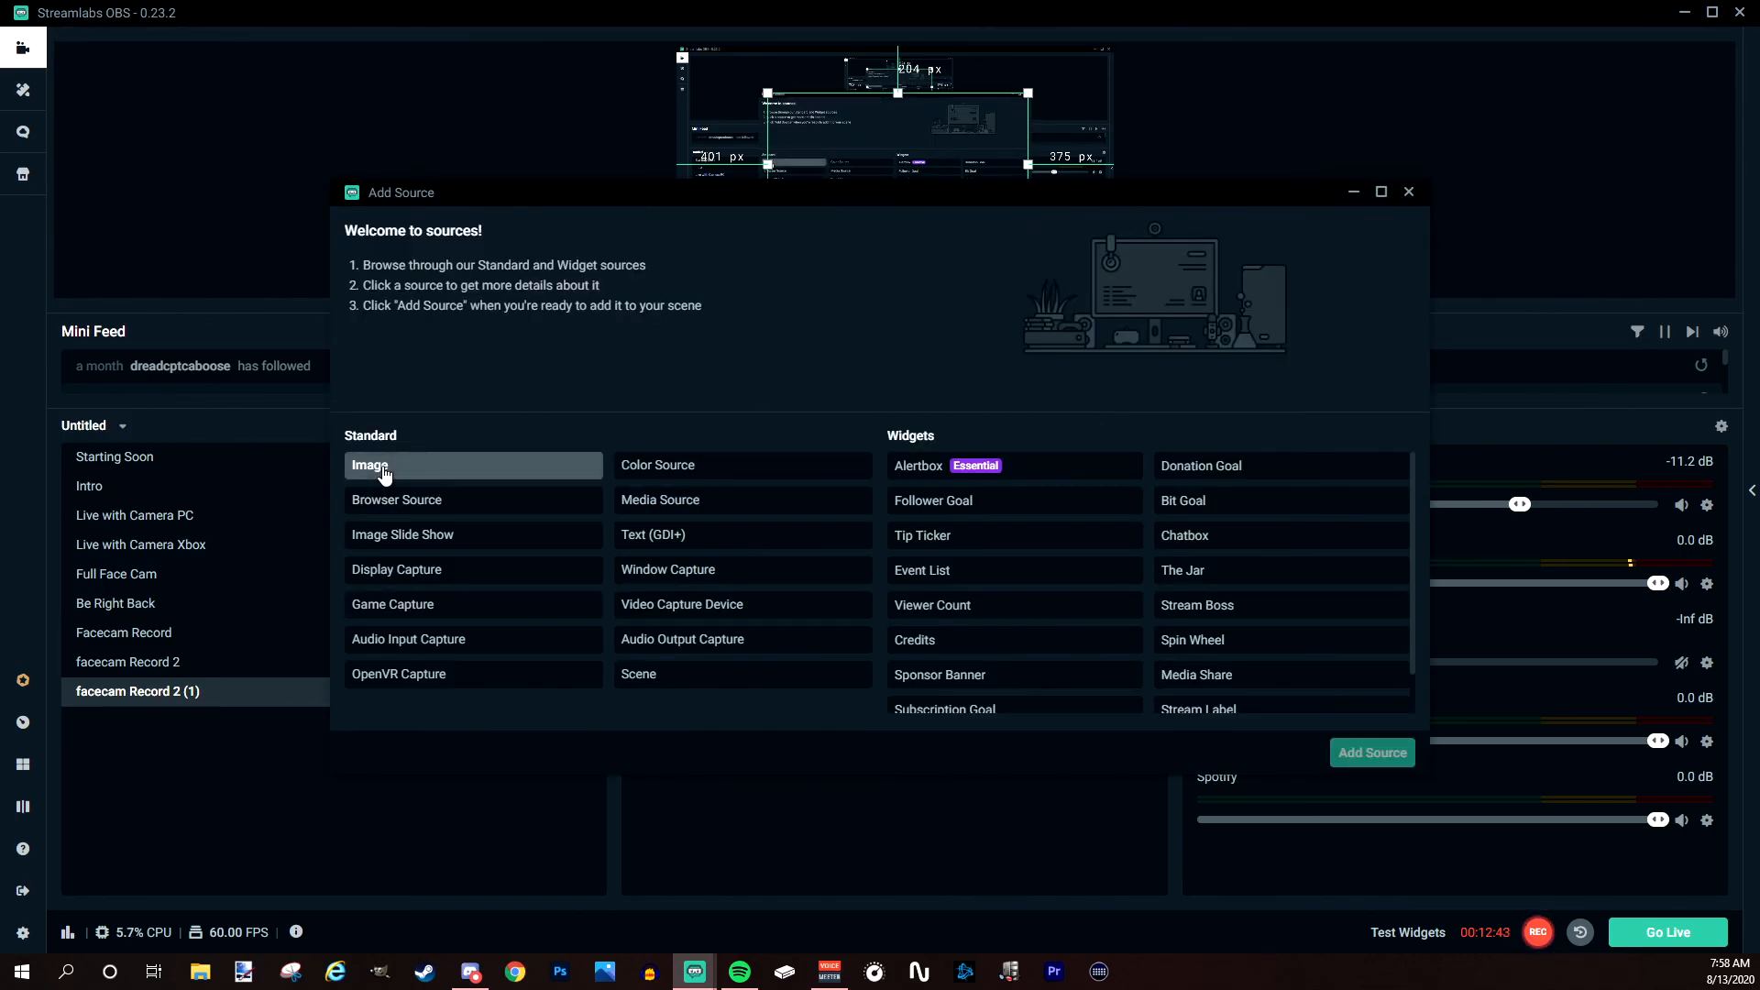
pyautogui.click(383, 469)
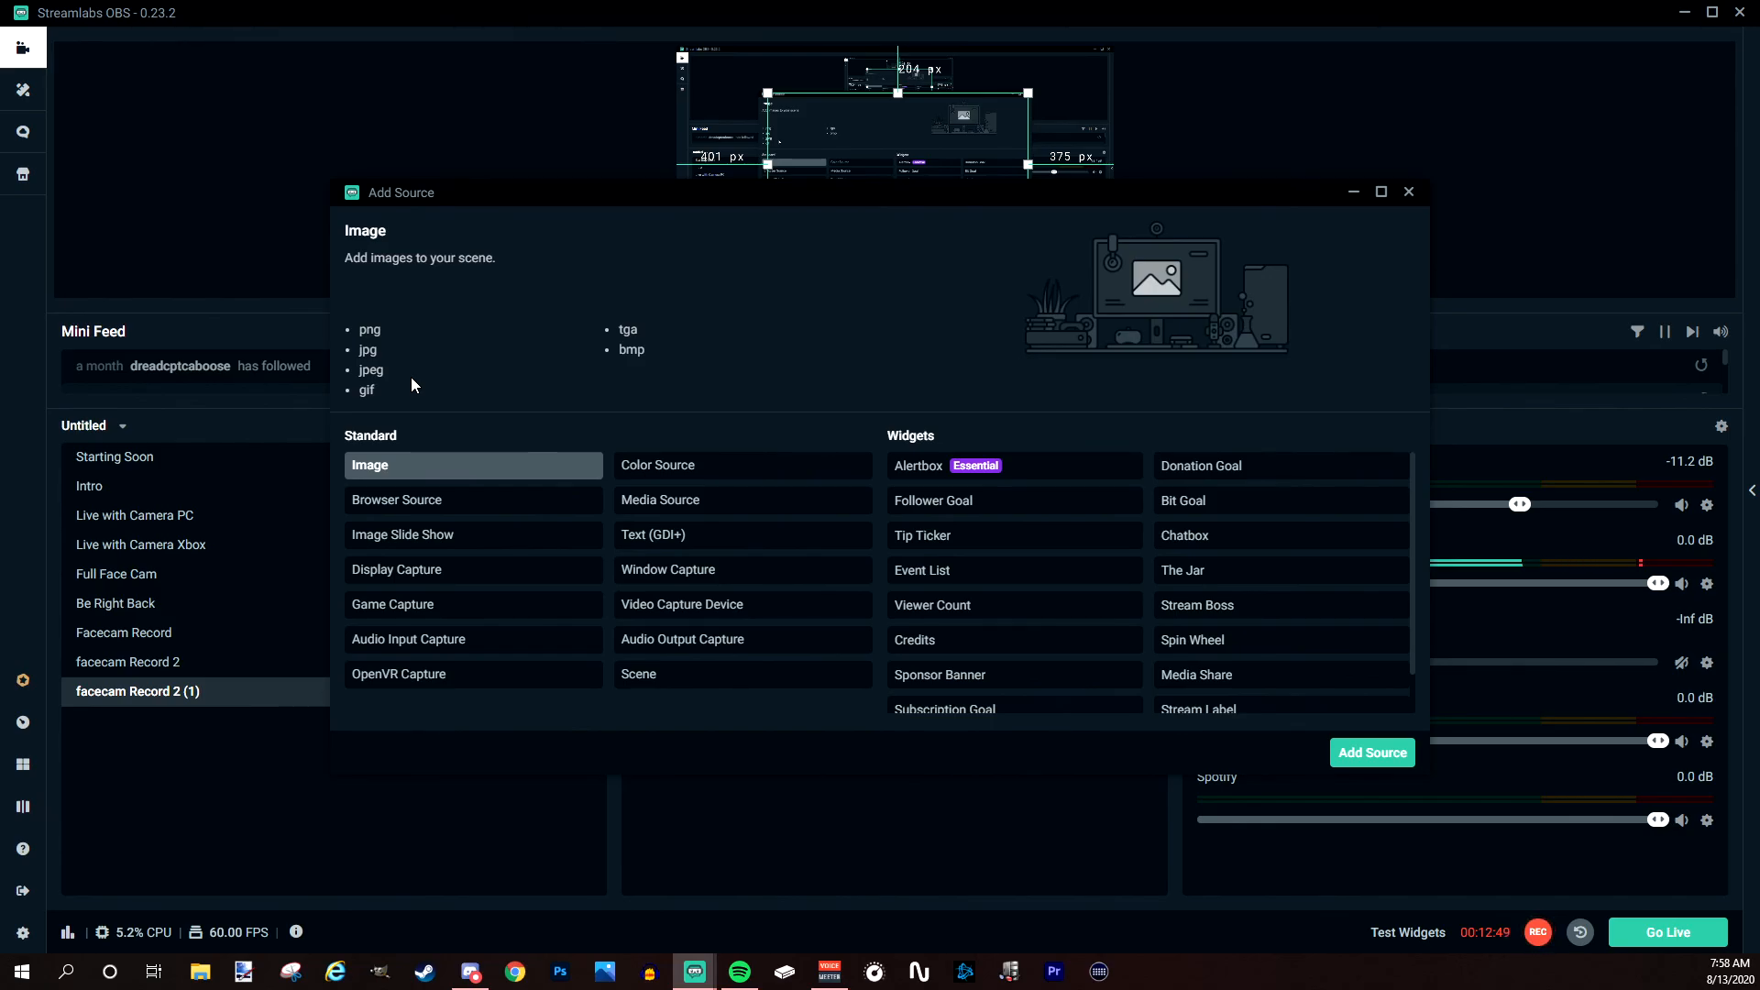
pyautogui.click(1374, 755)
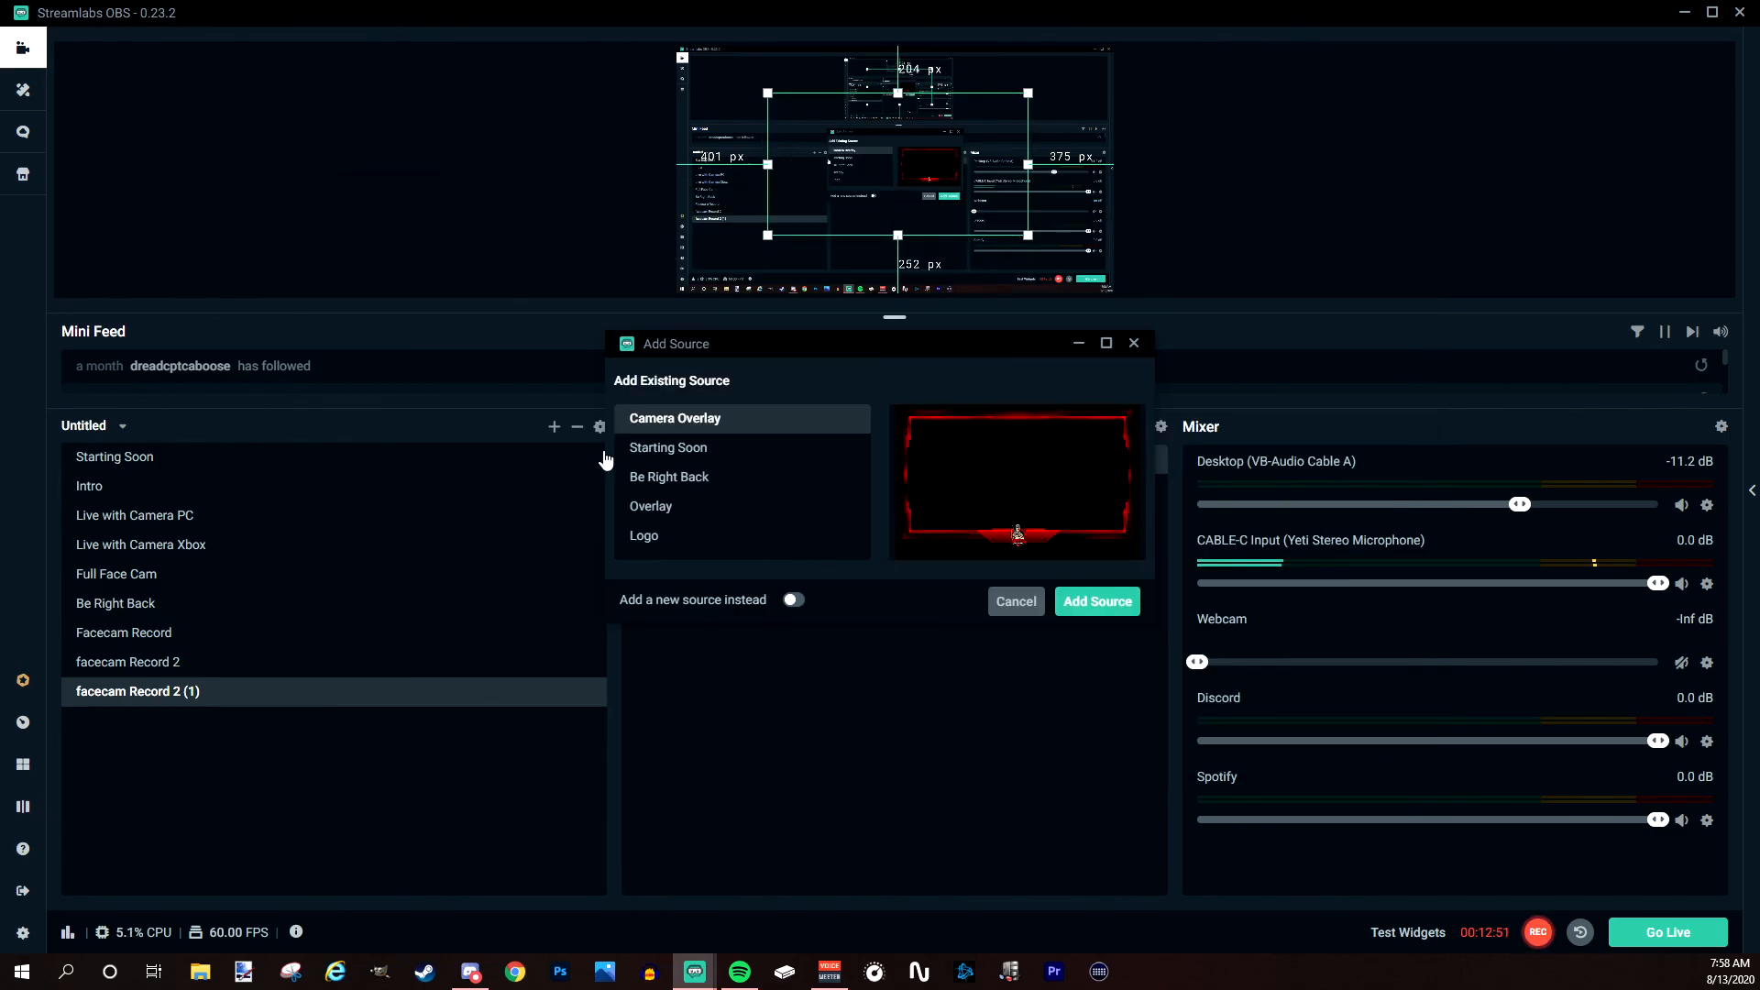
pyautogui.click(670, 448)
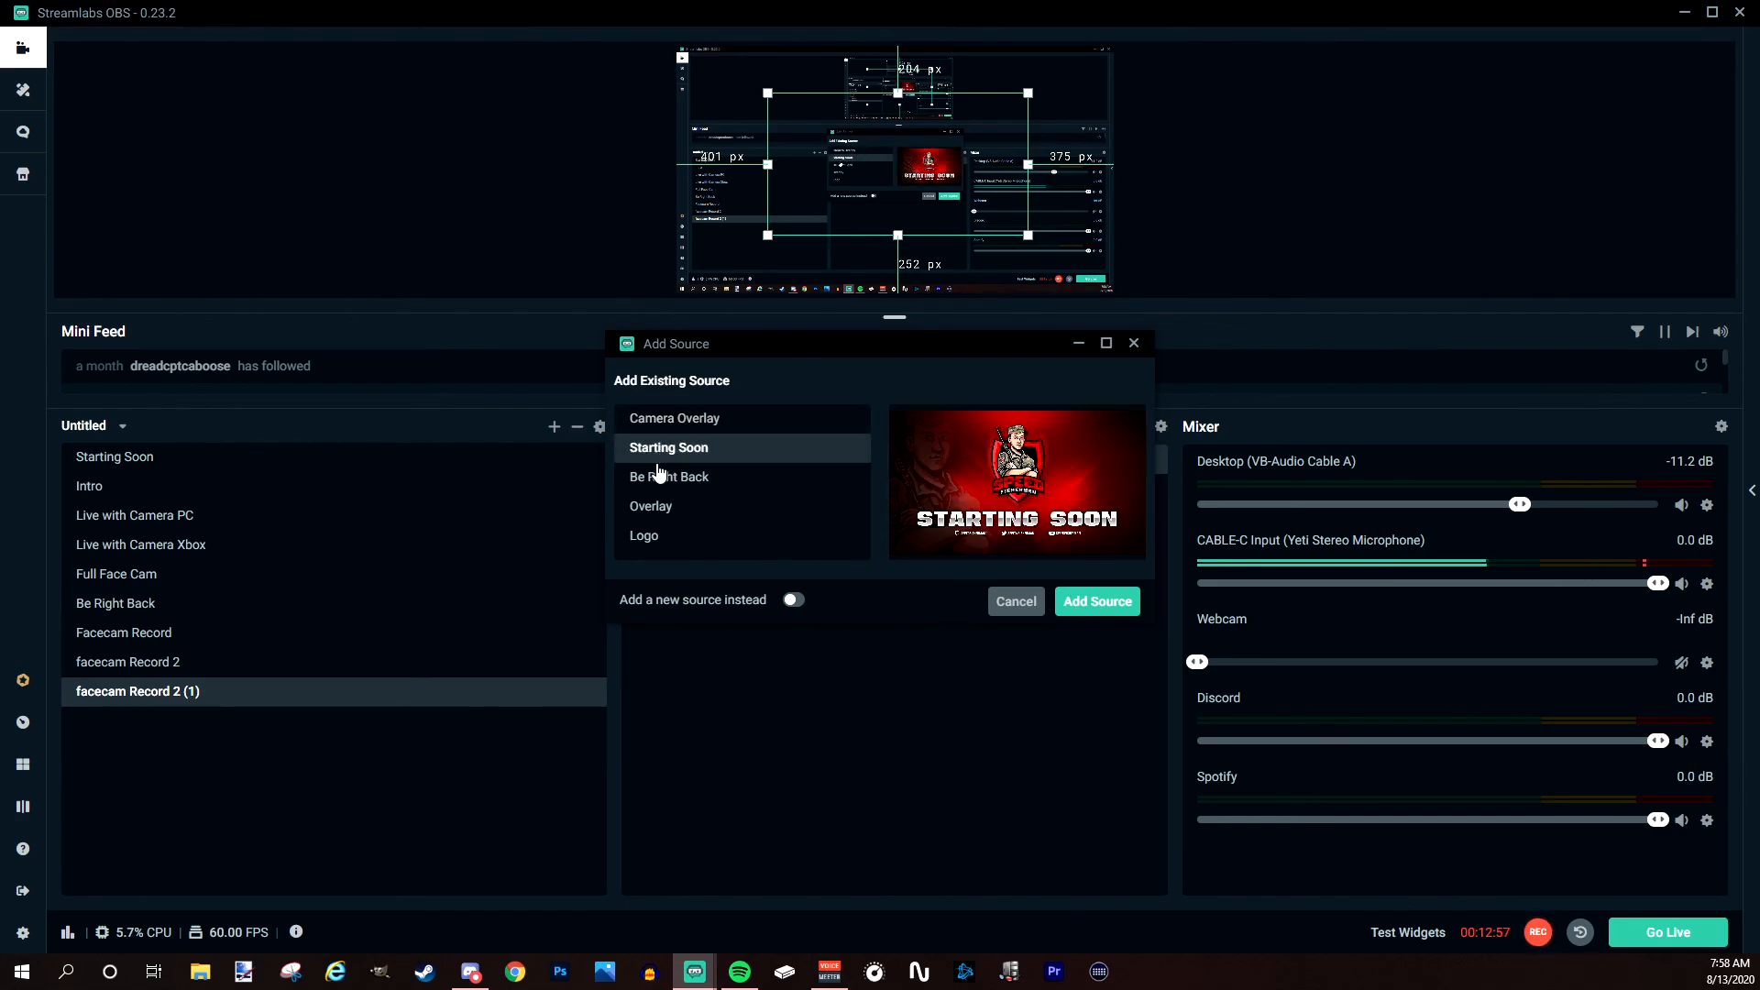
pyautogui.click(658, 476)
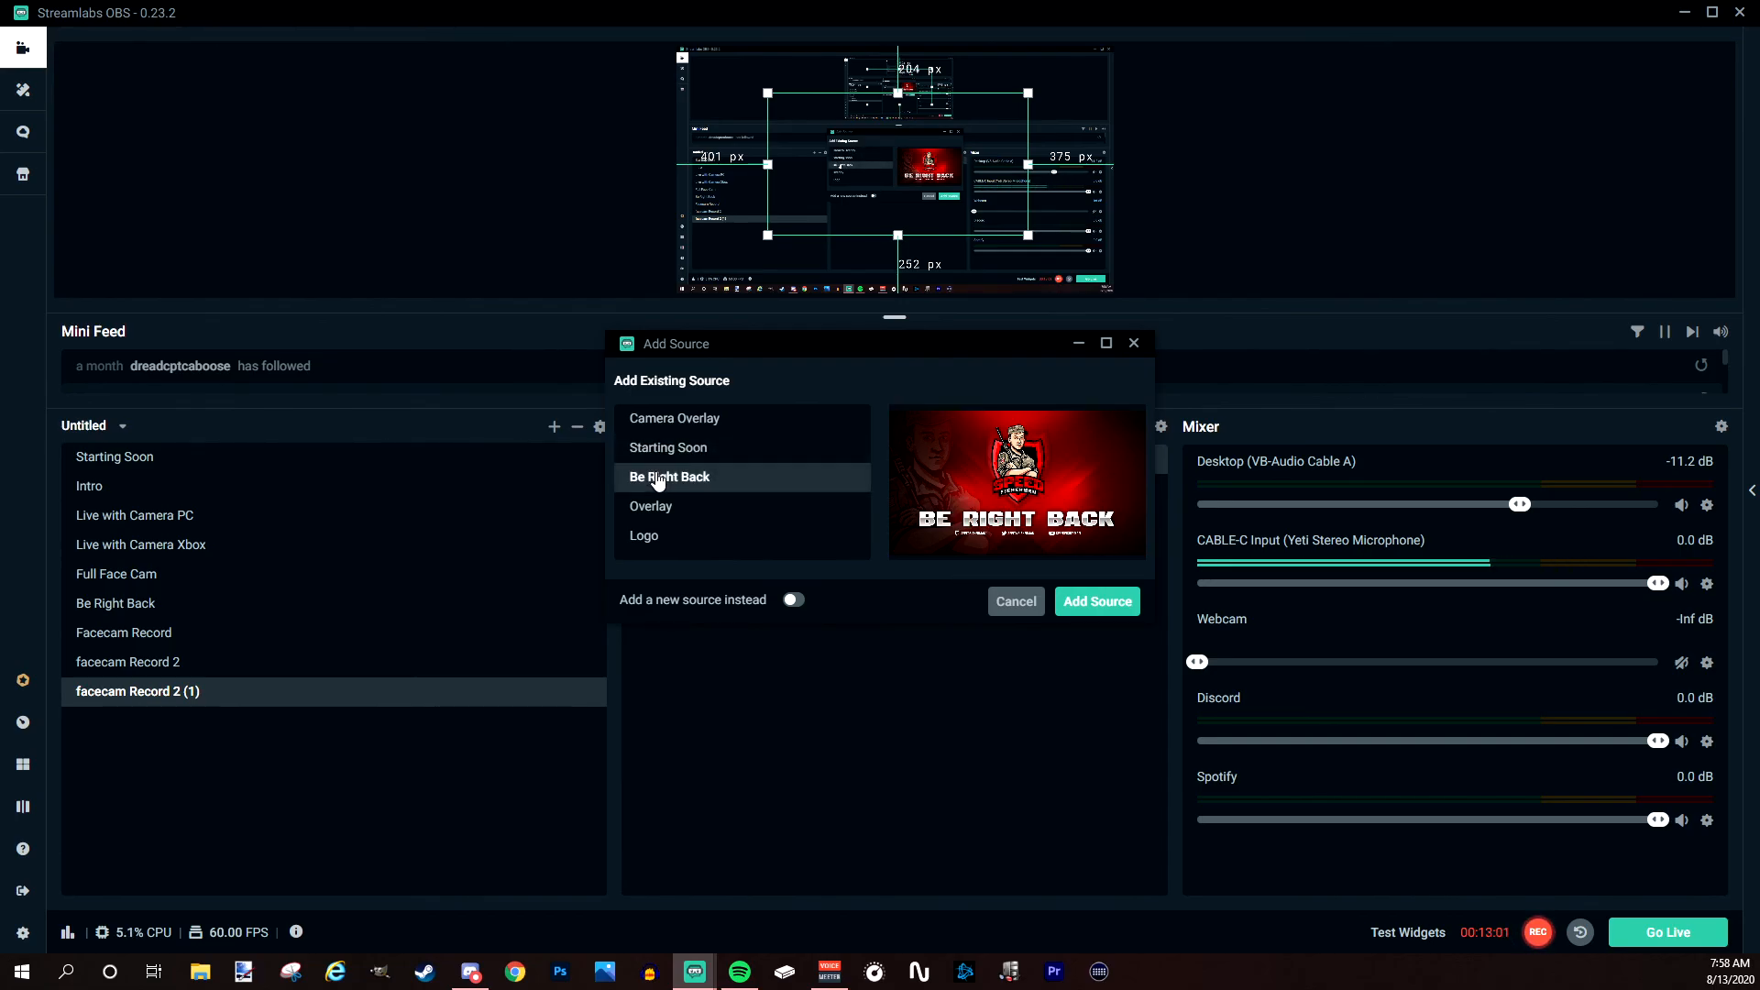
pyautogui.click(651, 509)
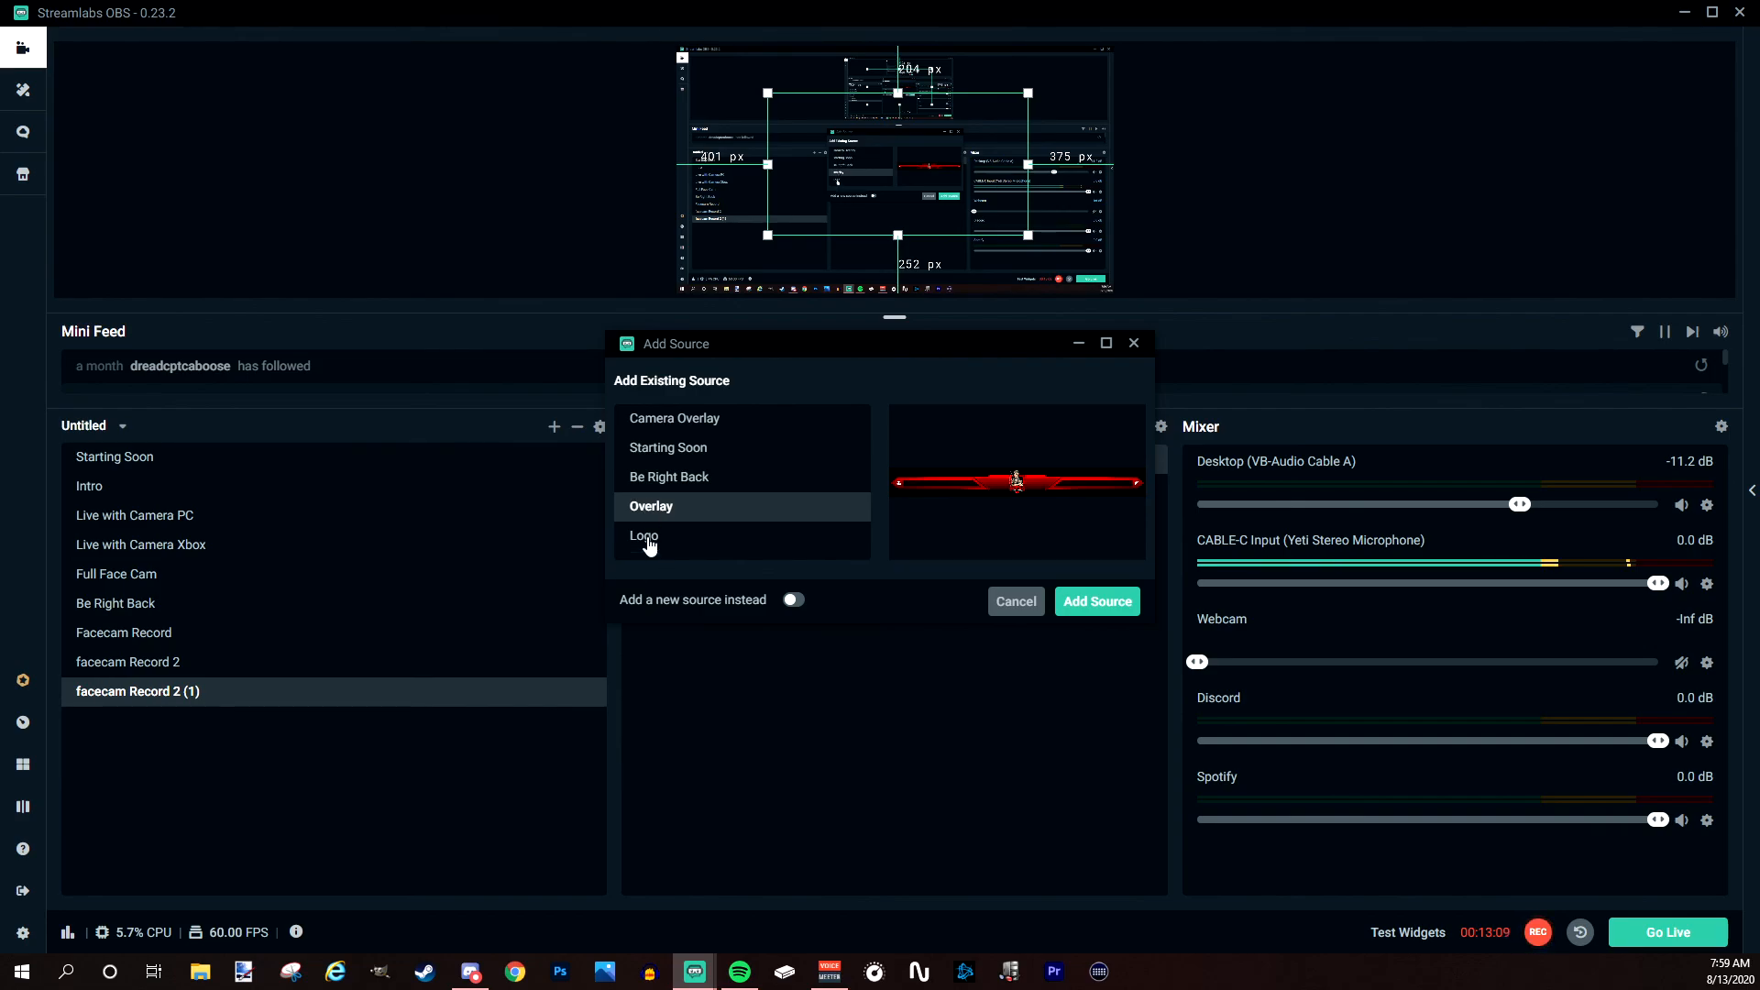
pyautogui.click(644, 536)
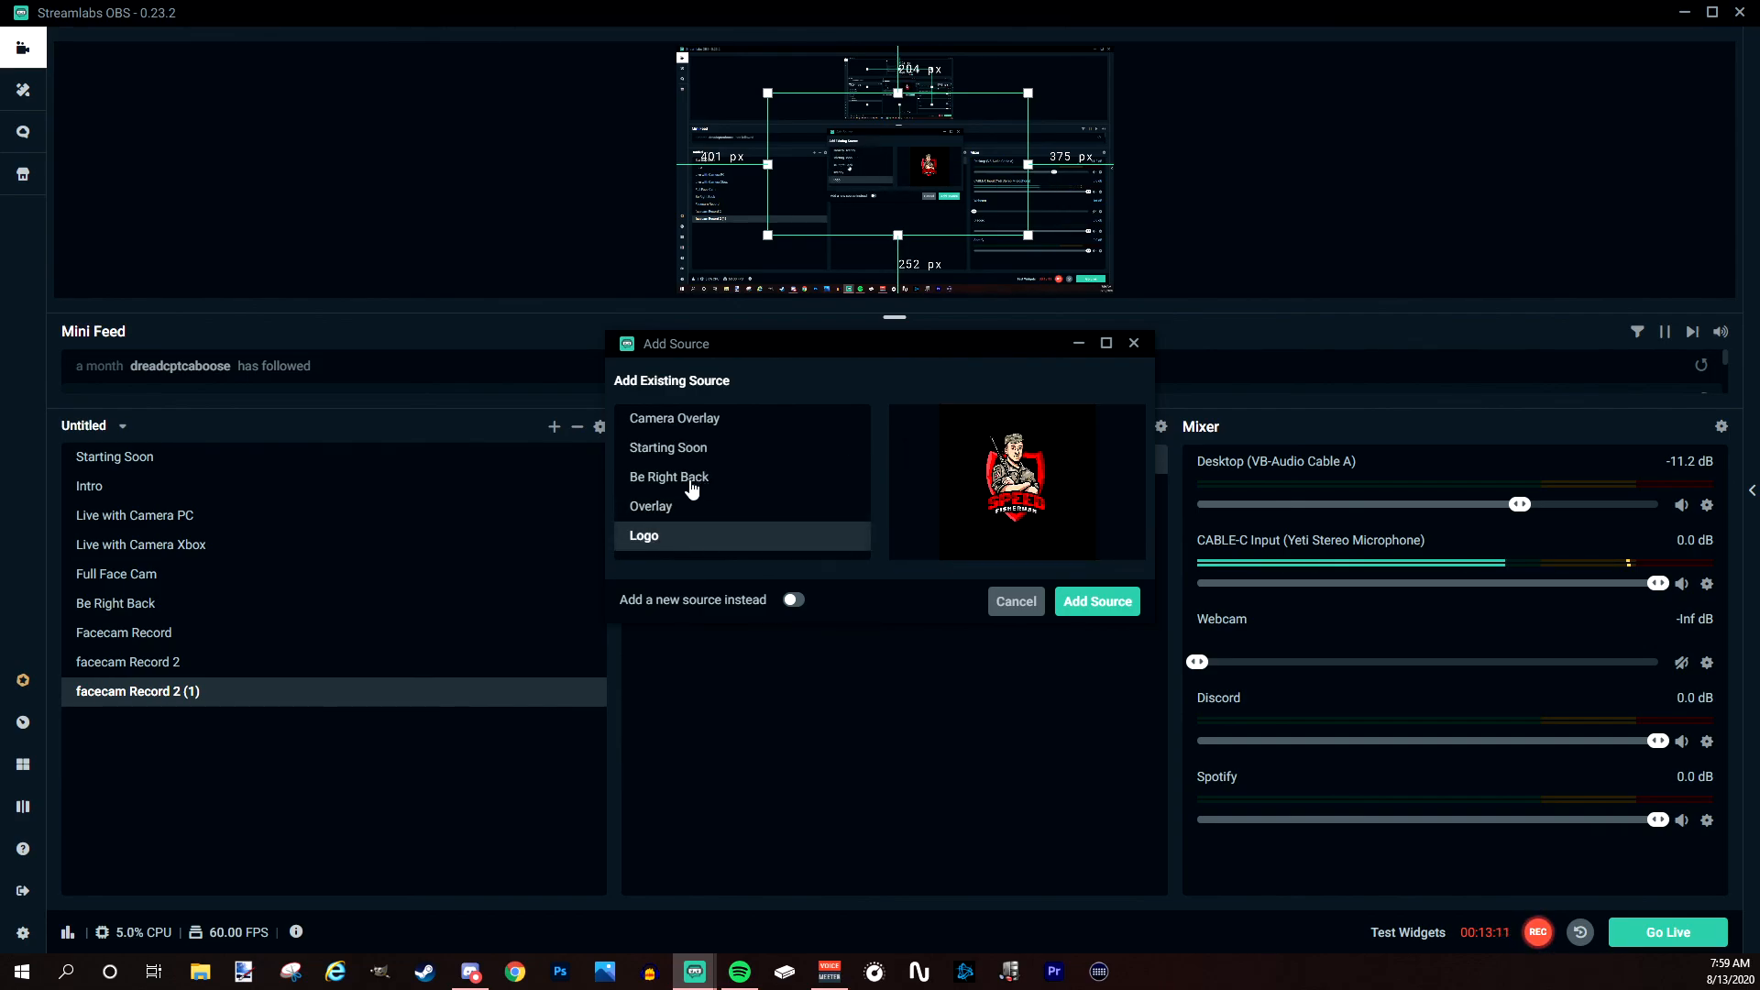
pyautogui.click(675, 422)
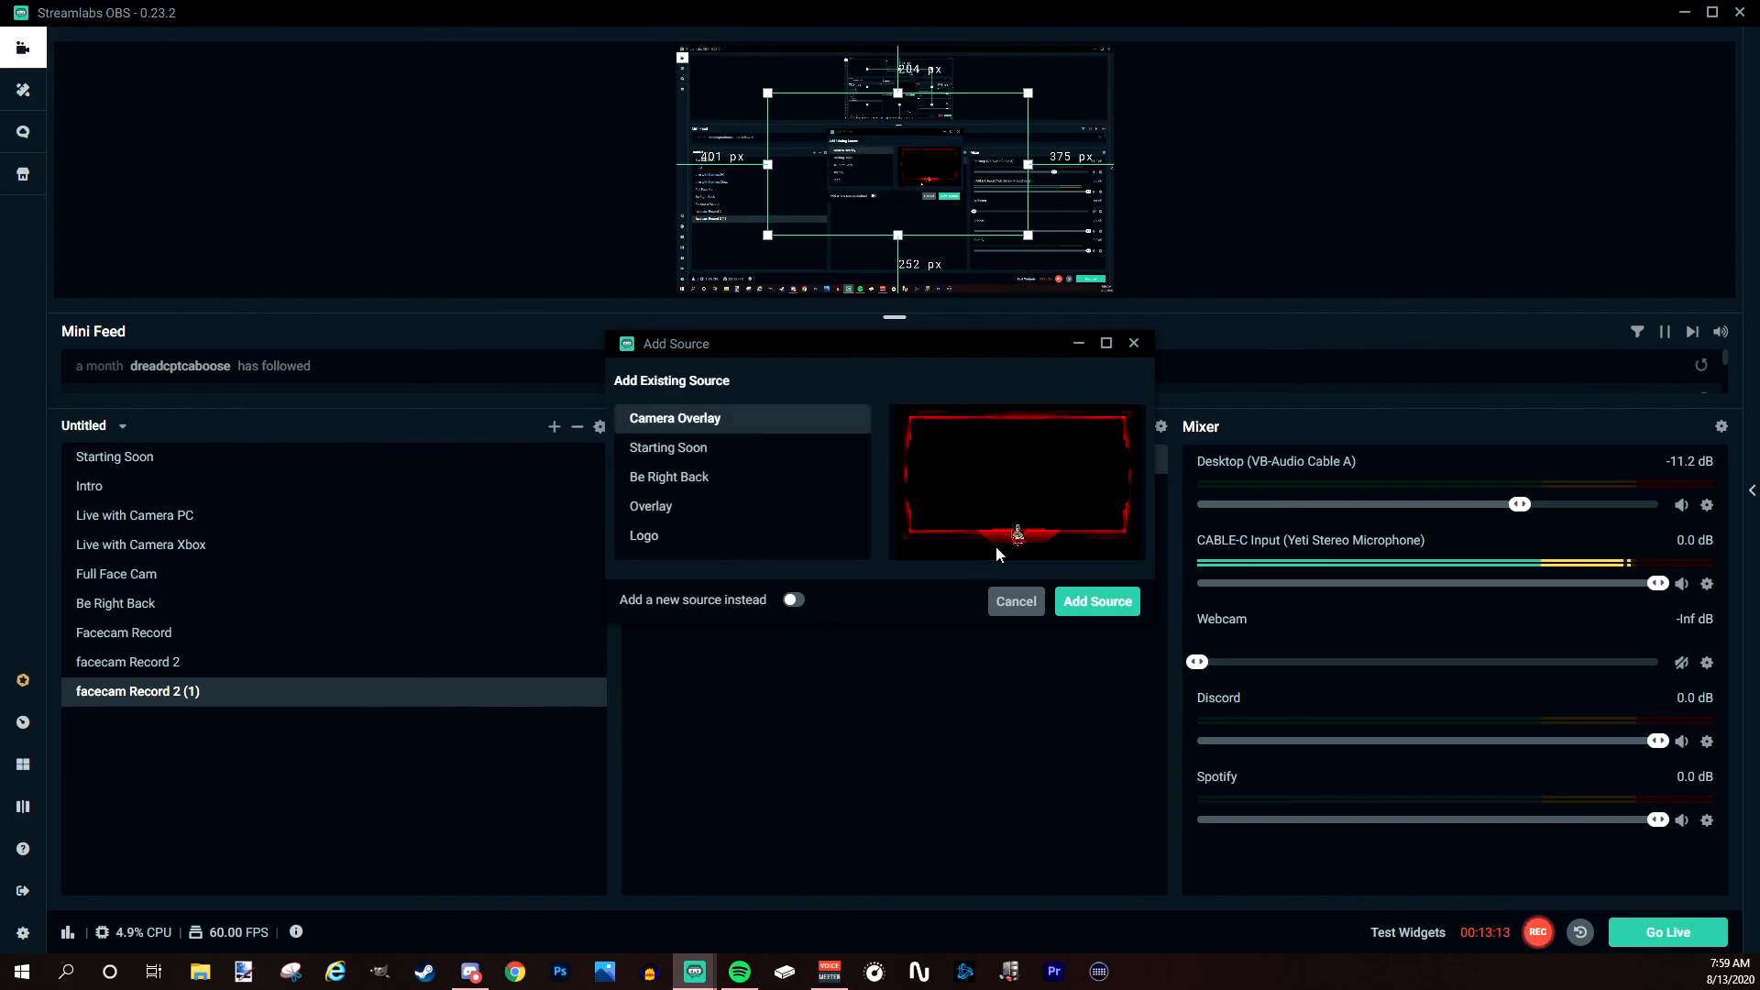
pyautogui.click(1098, 604)
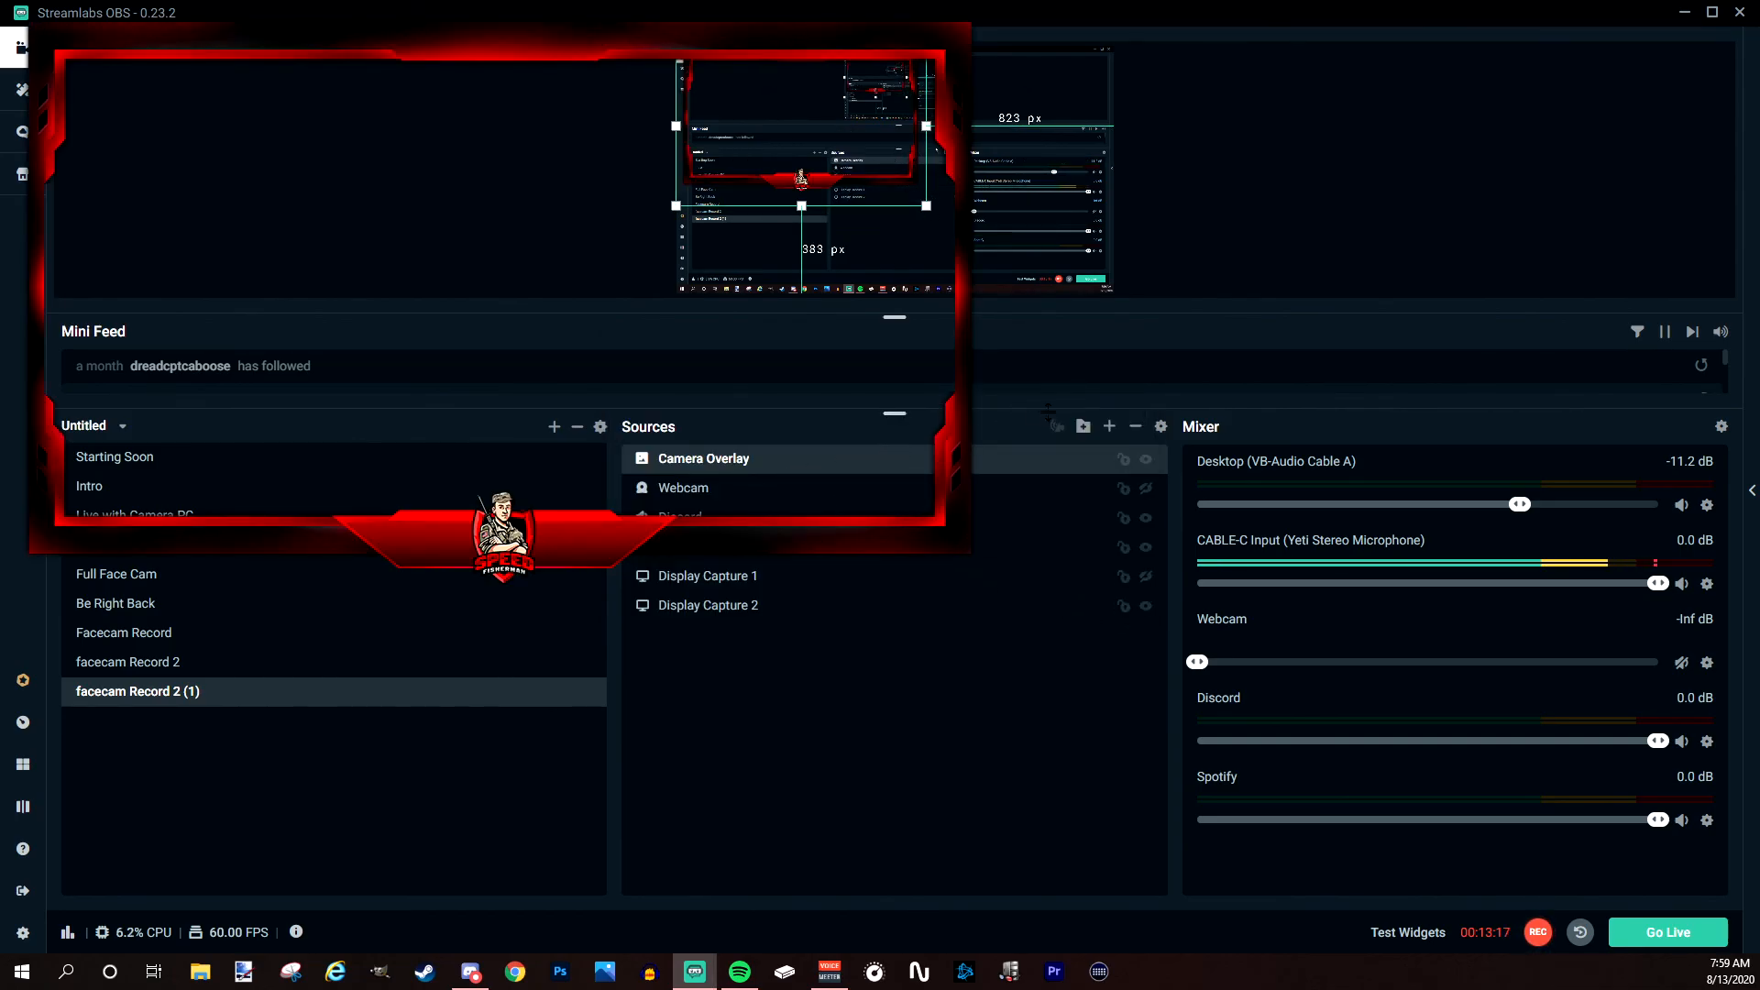
pyautogui.click(1111, 428)
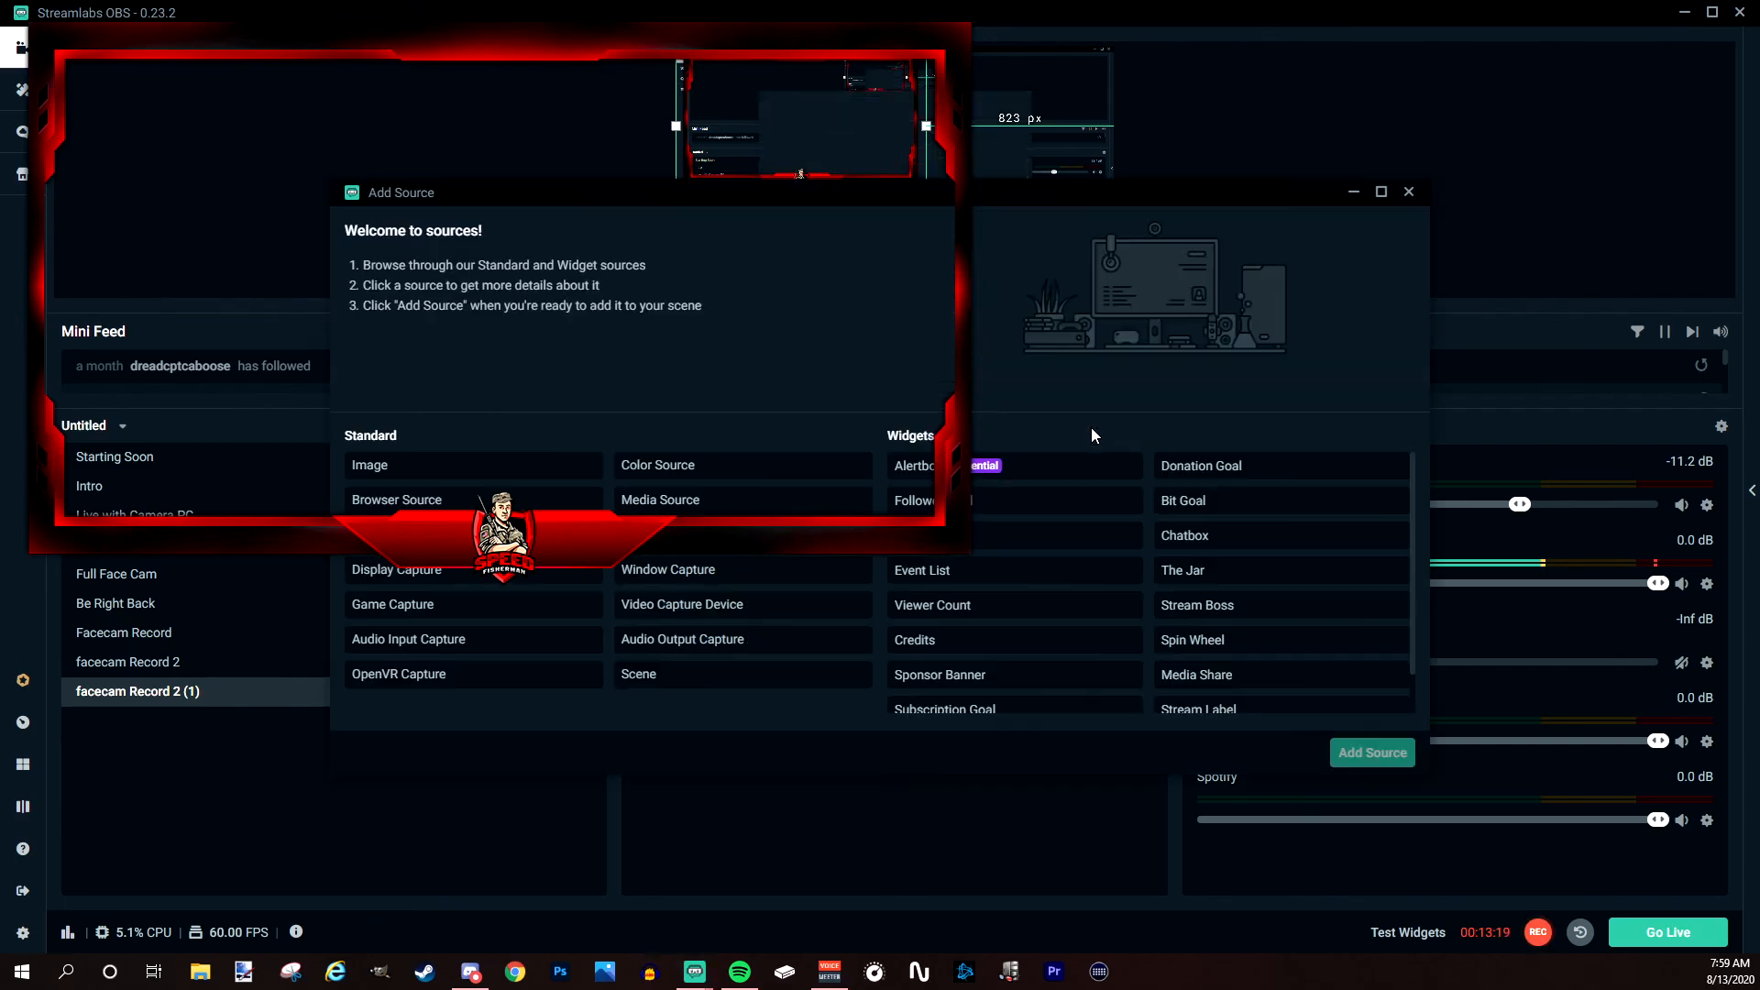
pyautogui.click(379, 465)
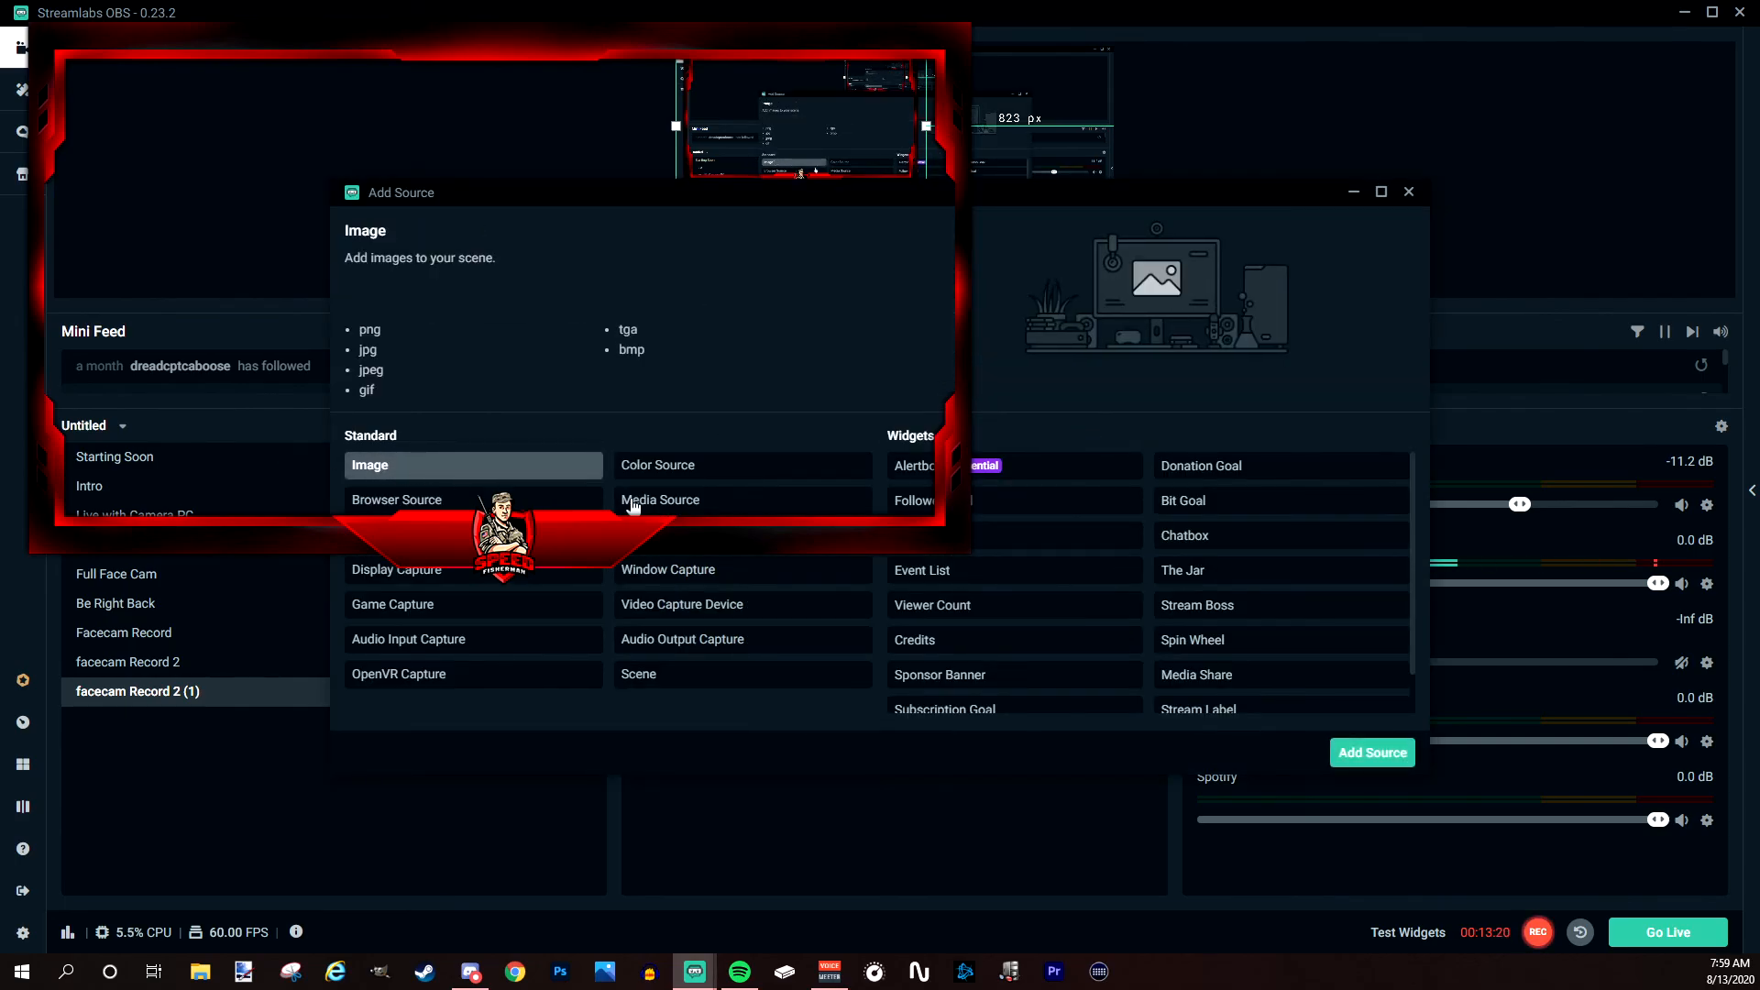
pyautogui.click(1341, 752)
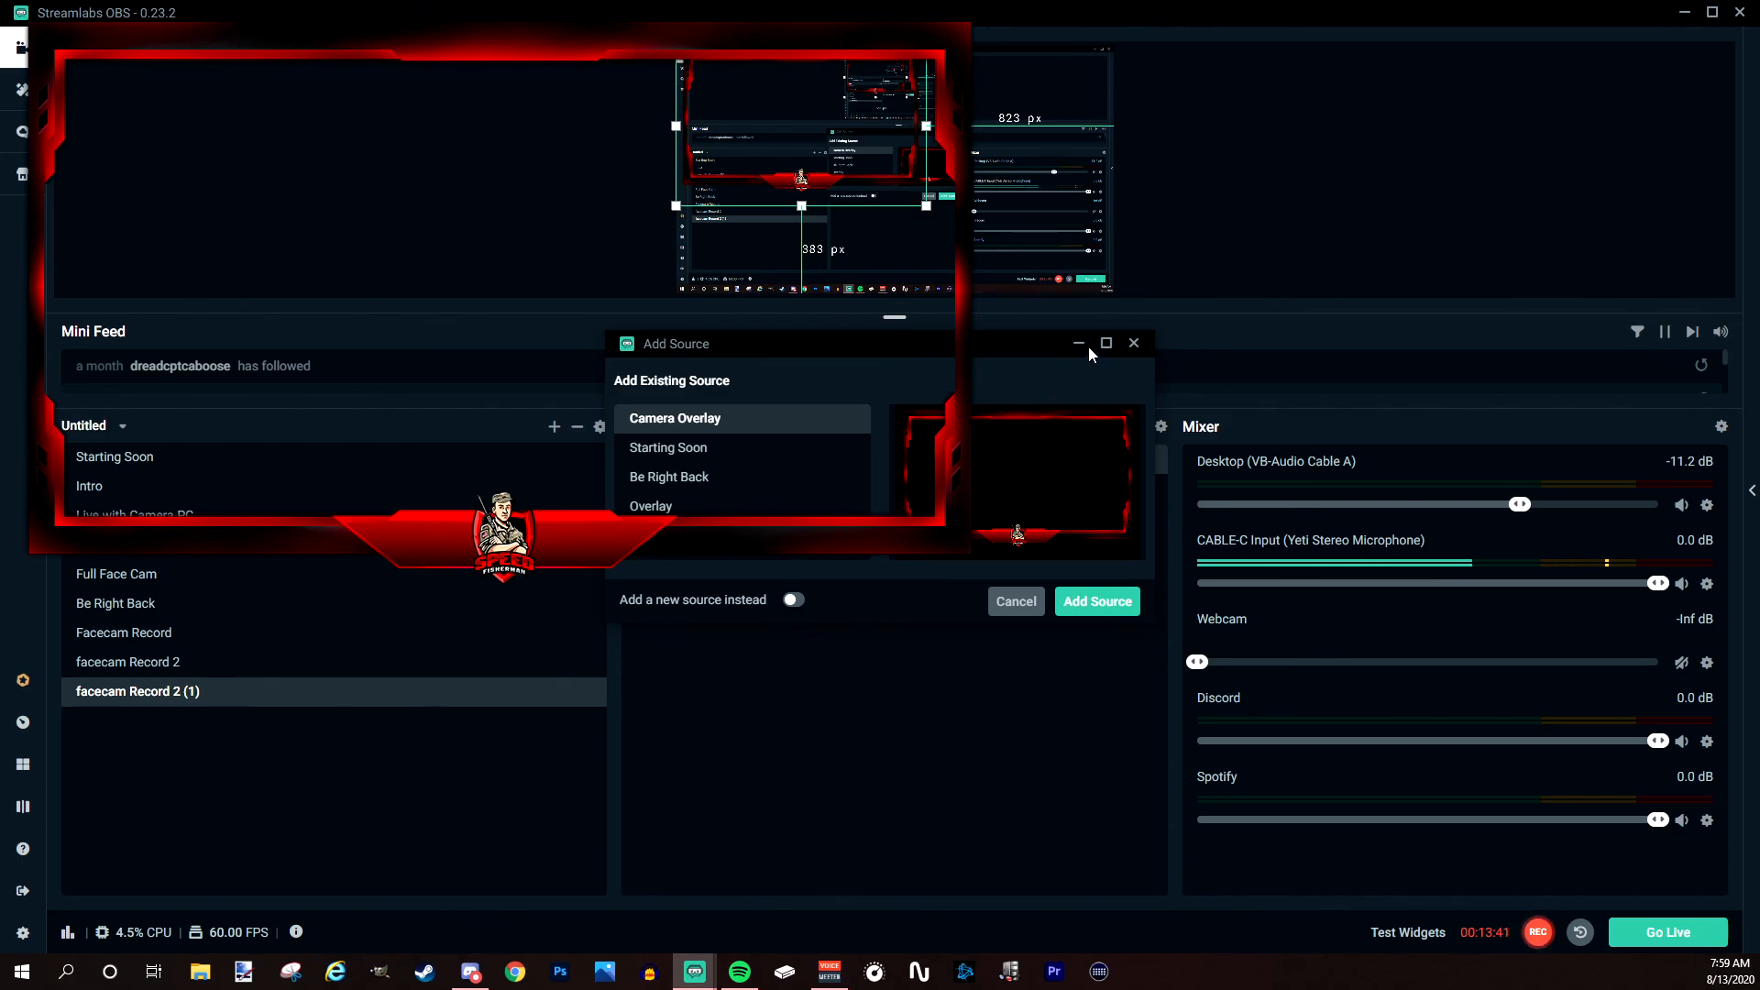
pyautogui.click(1134, 343)
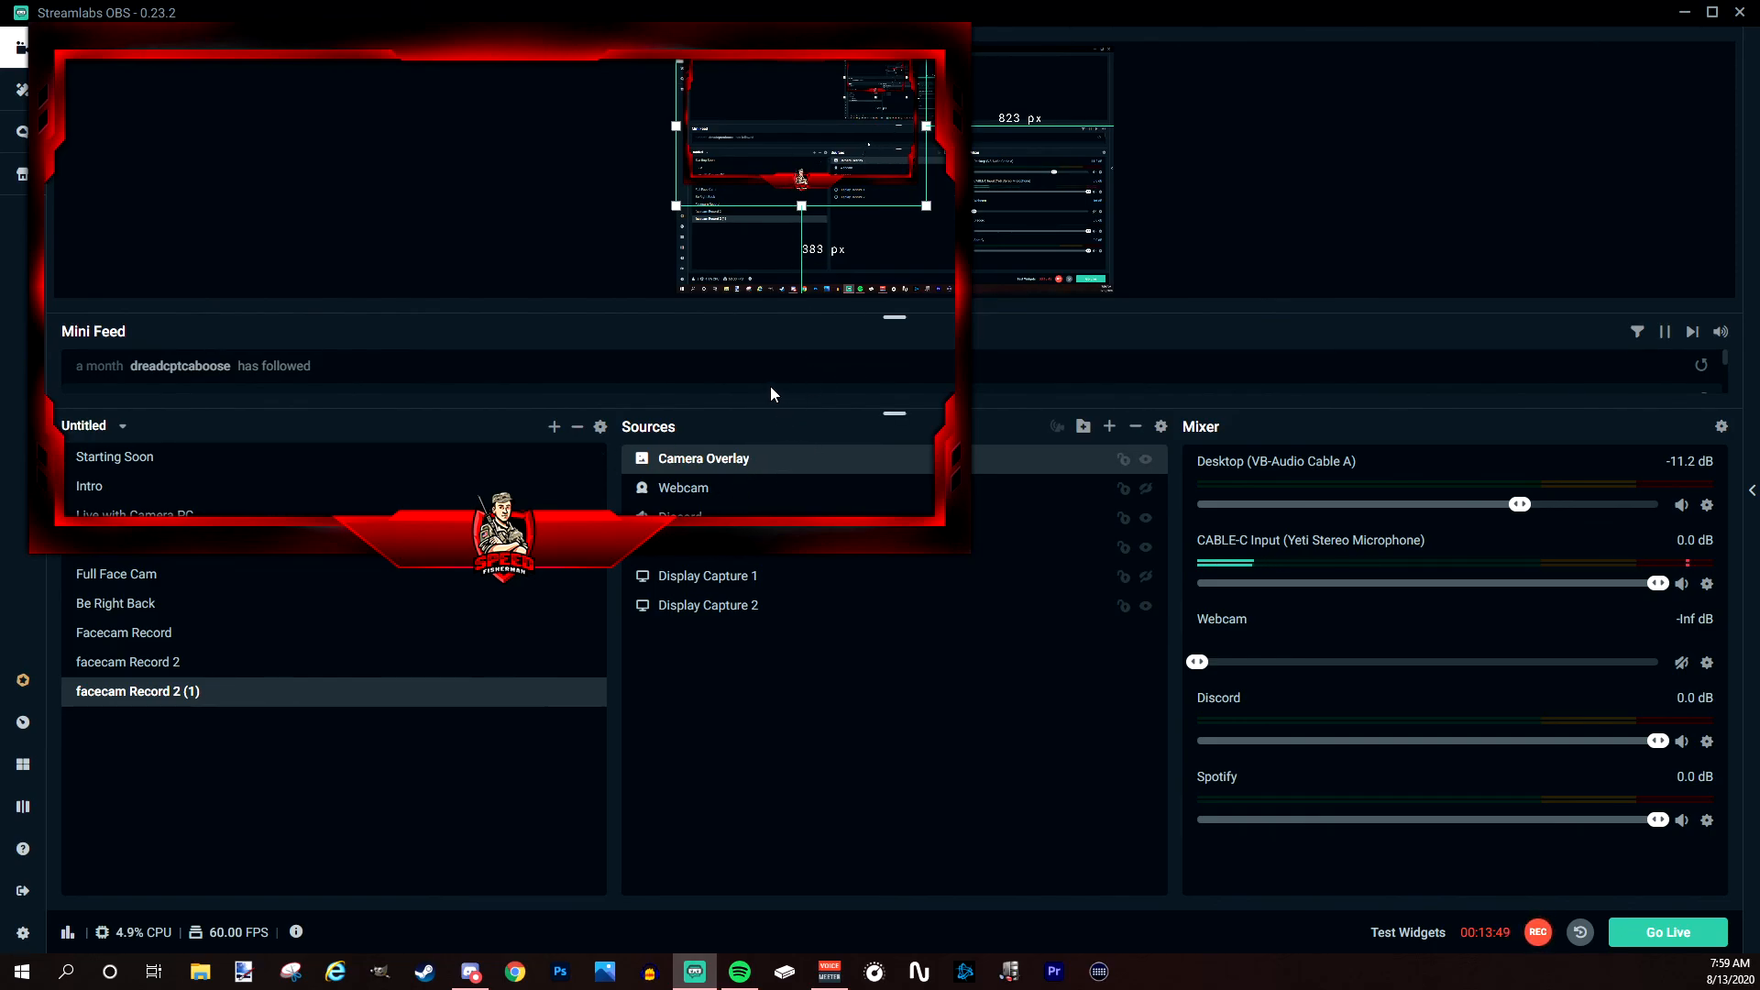
# Show the webcam with Camera Overlay layered above it, and move and enlarge the overlay until it frames the webcam image.
pyautogui.click(1145, 489)
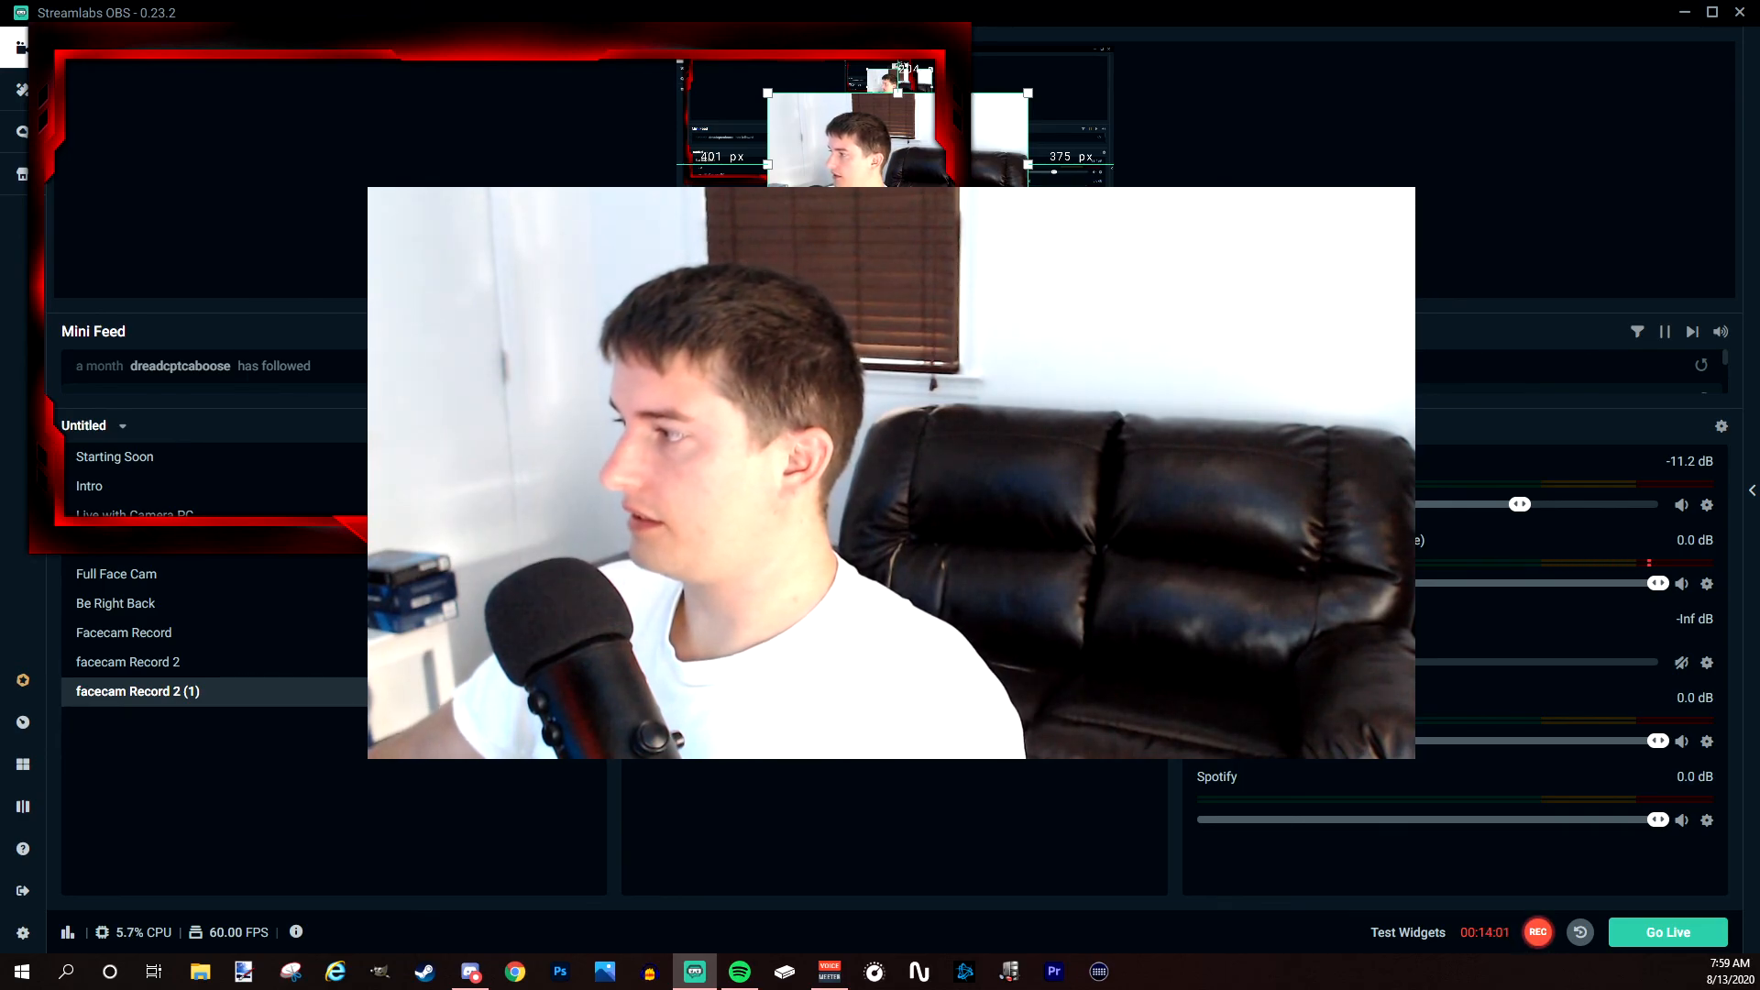
pyautogui.moveTo(697, 486); pyautogui.dragTo(697, 457)
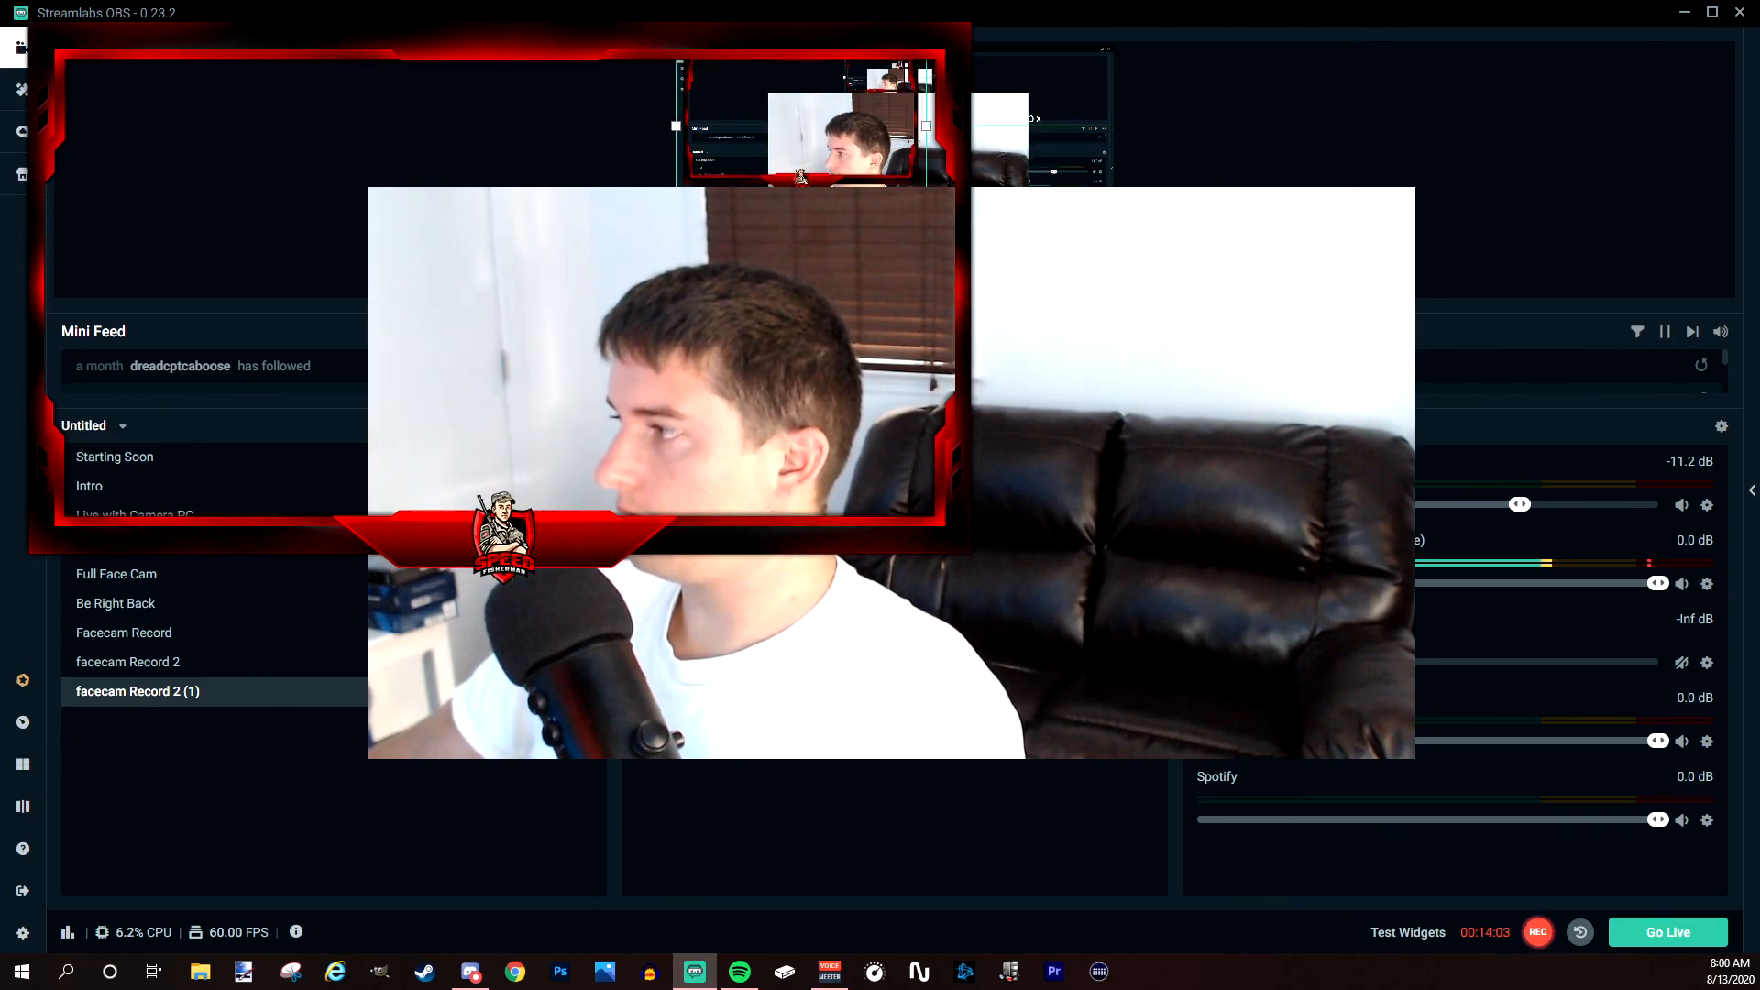
pyautogui.moveTo(783, 141); pyautogui.dragTo(810, 178)
pyautogui.moveTo(846, 64); pyautogui.dragTo(901, 64)
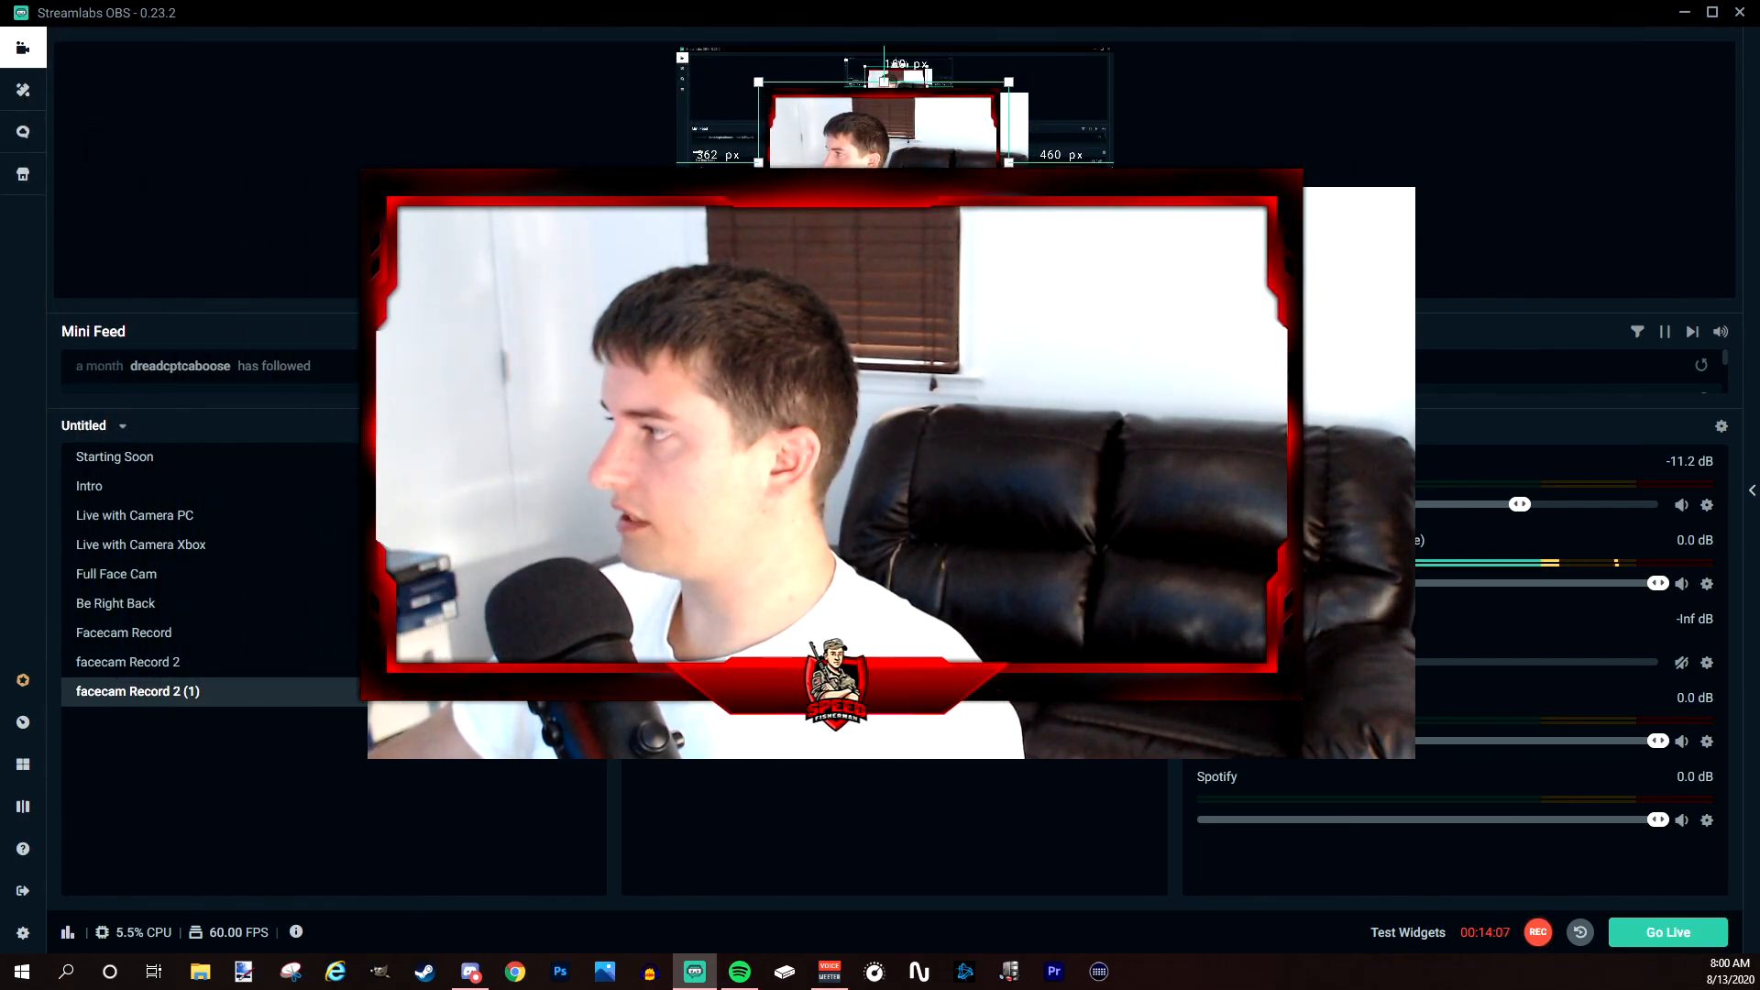
pyautogui.moveTo(1009, 243); pyautogui.dragTo(1044, 265)
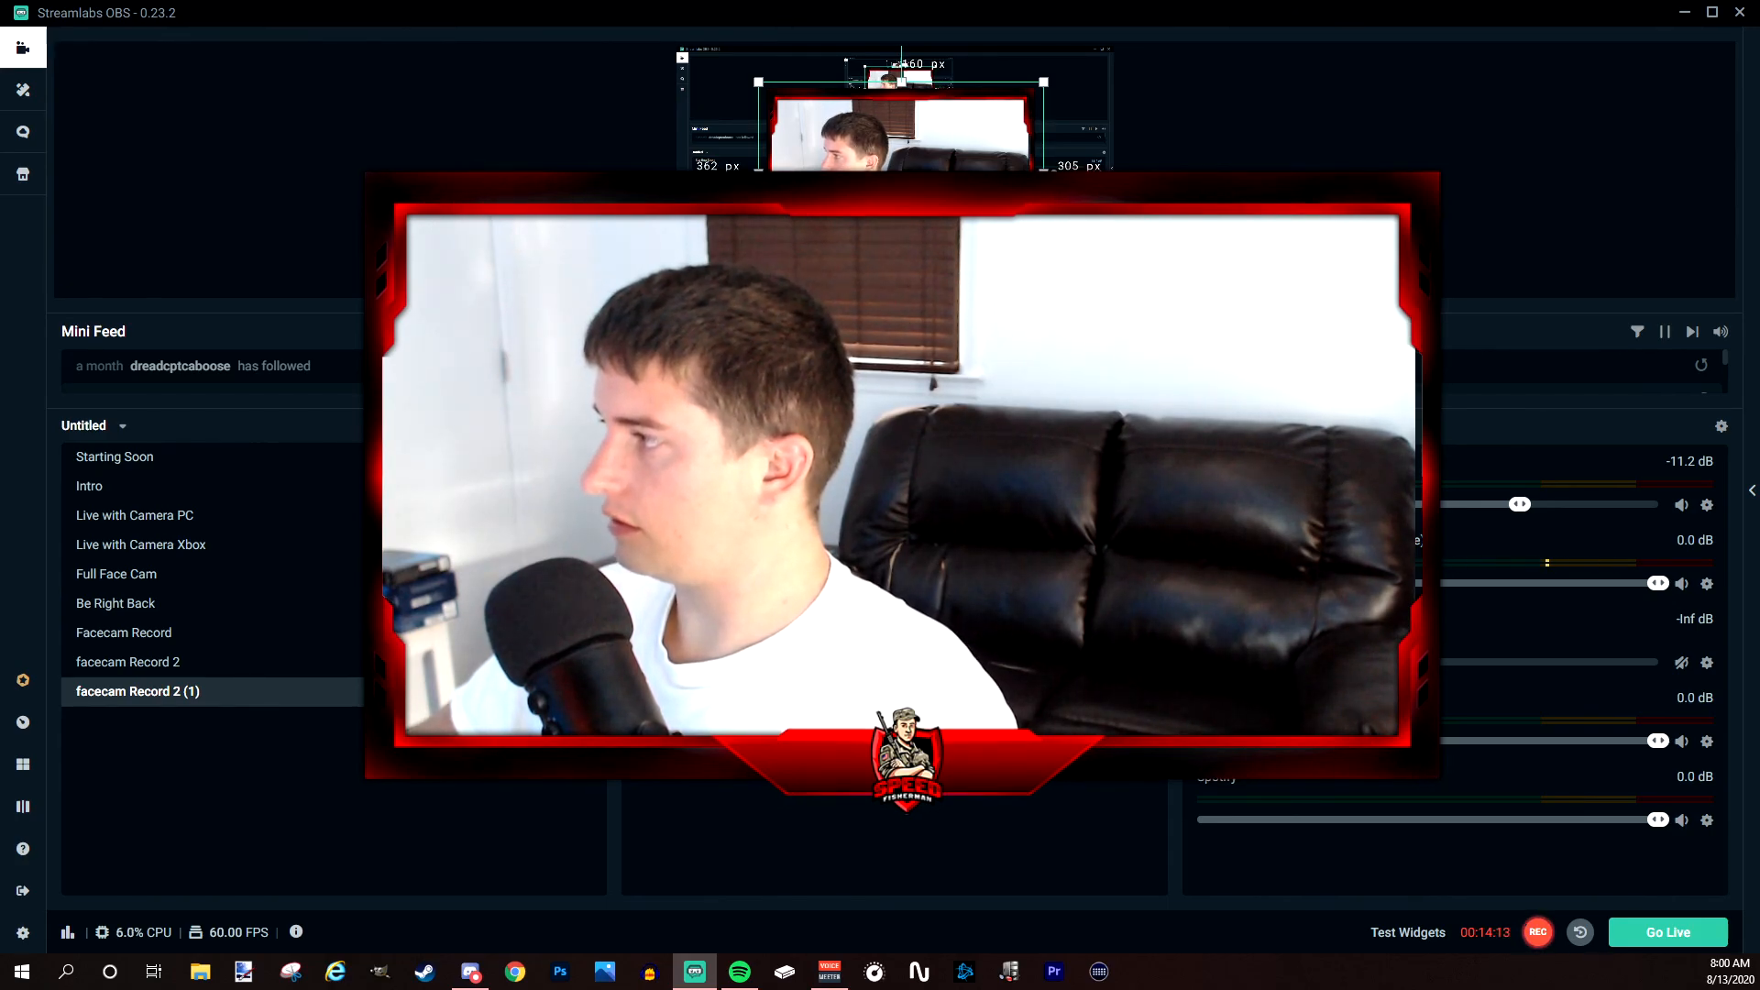
pyautogui.moveTo(1044, 265); pyautogui.dragTo(1043, 264)
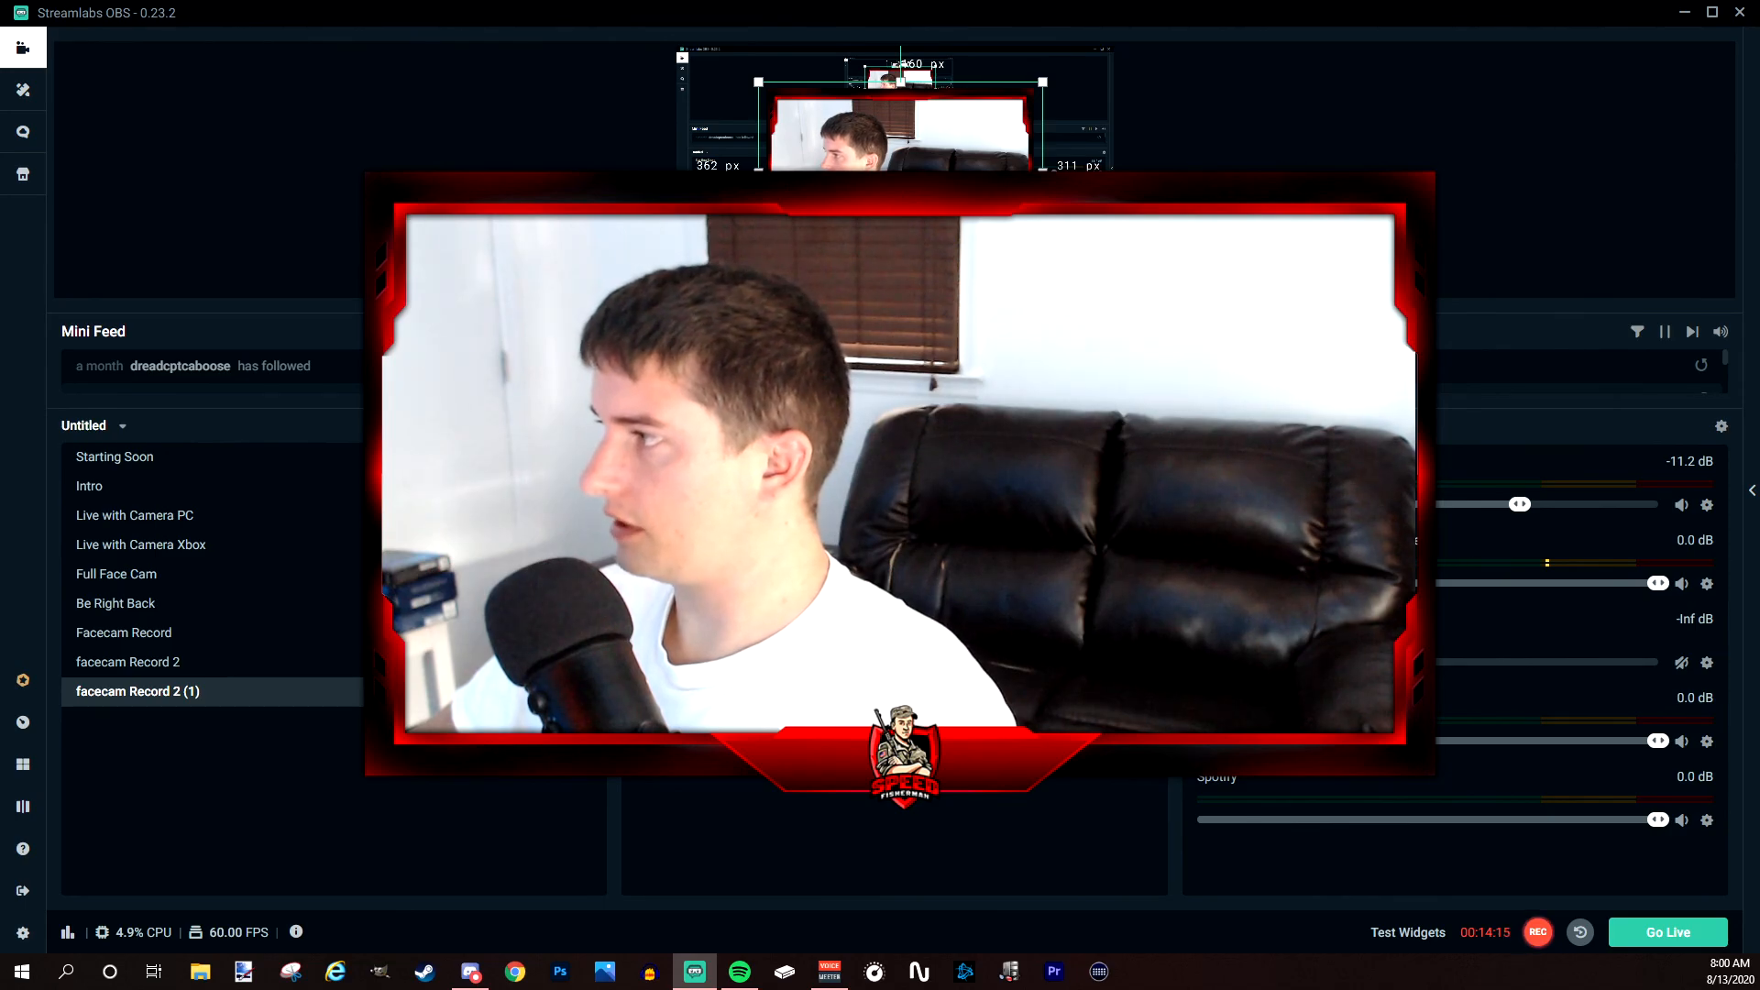
# Hide Webcam and Camera Overlay, move Webcam above the overlay in the source order, and show both again.
pyautogui.click(1146, 487)
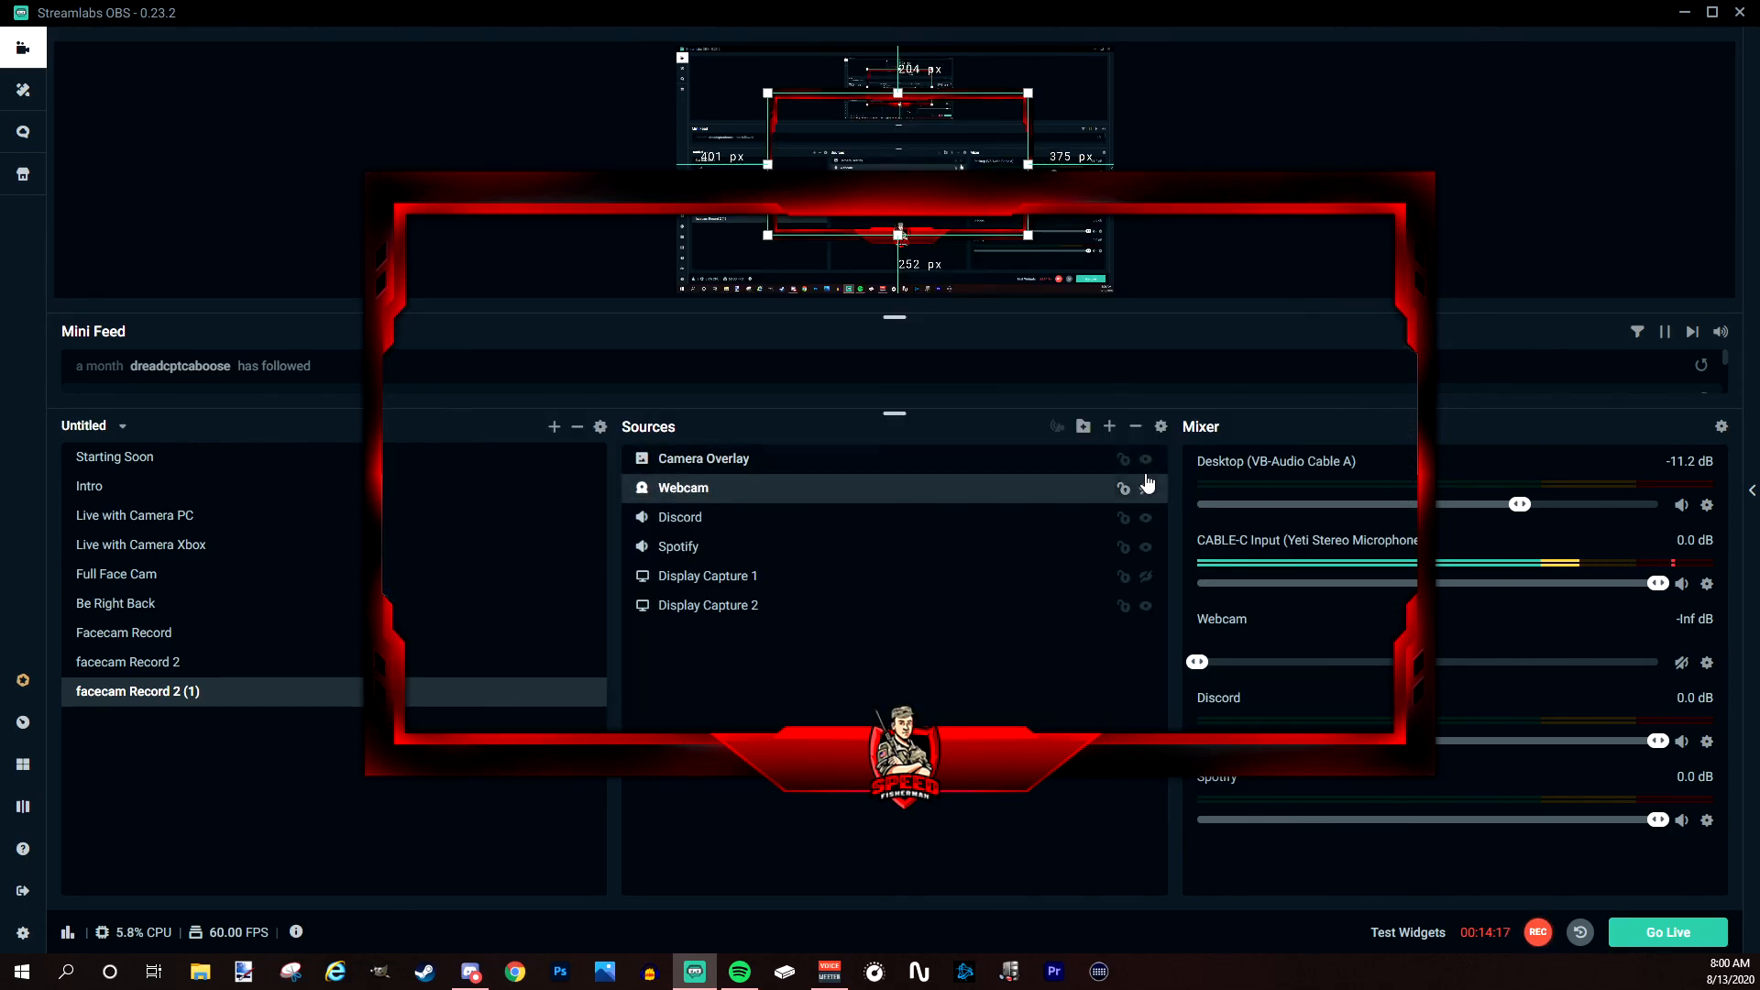
pyautogui.click(1147, 459)
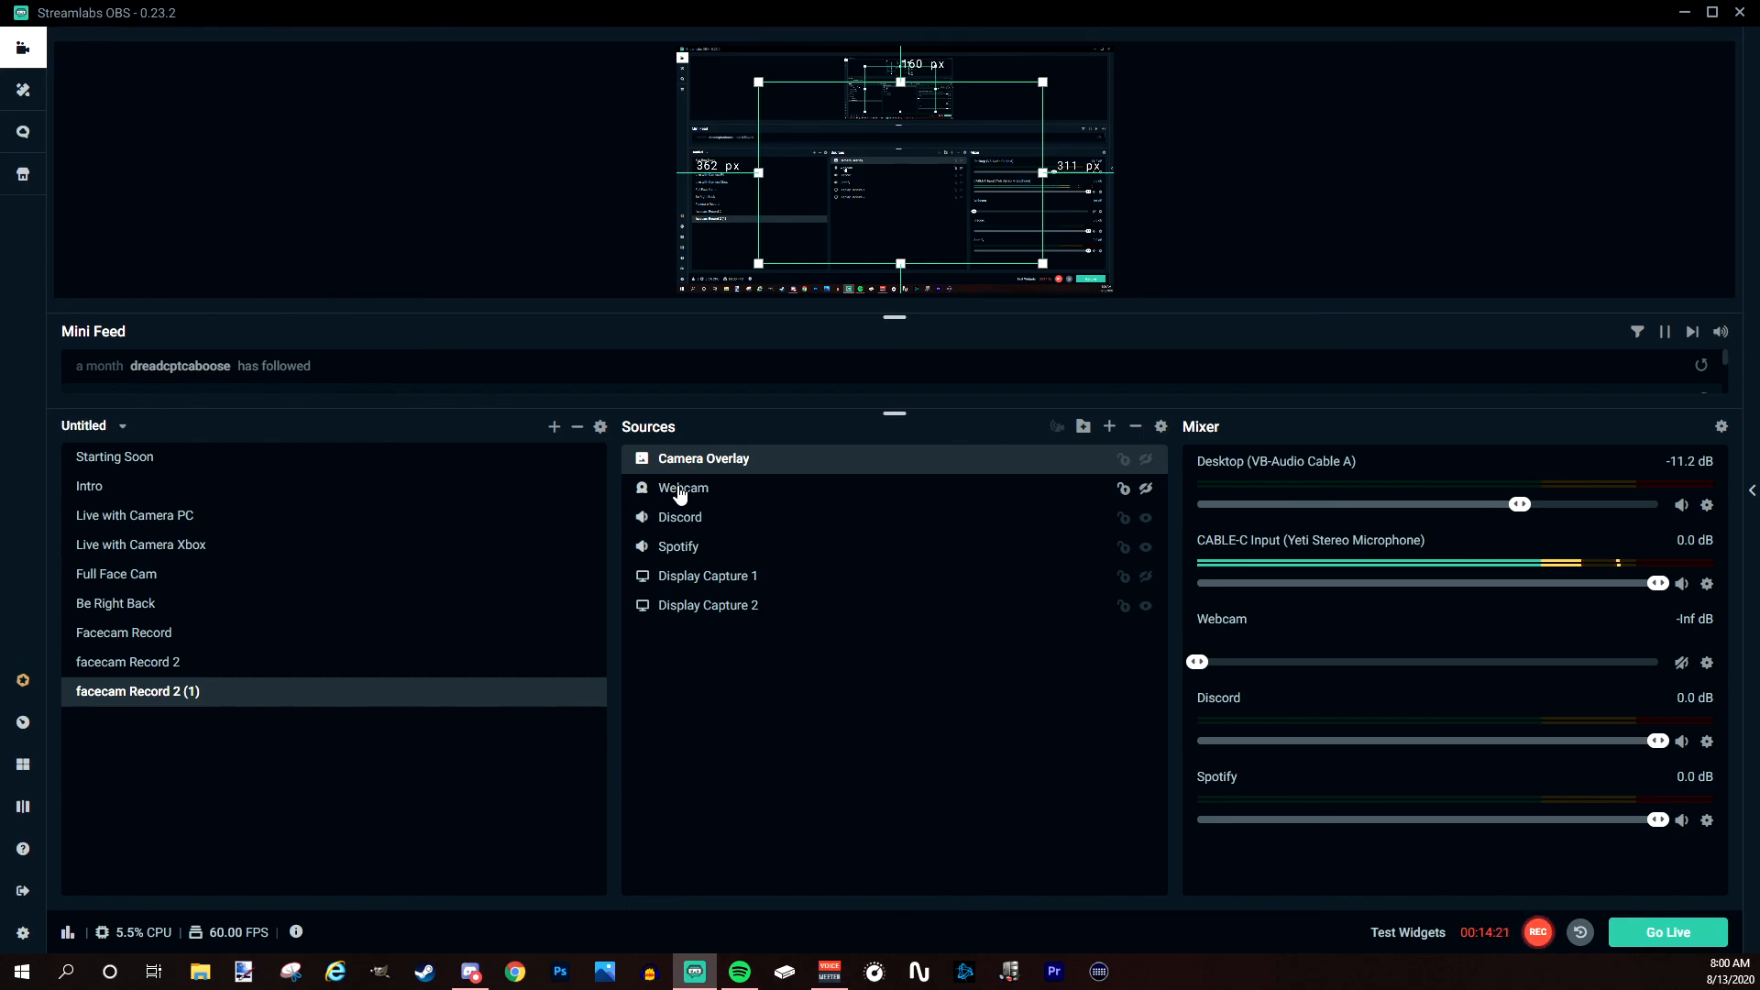
pyautogui.moveTo(678, 498); pyautogui.dragTo(678, 463)
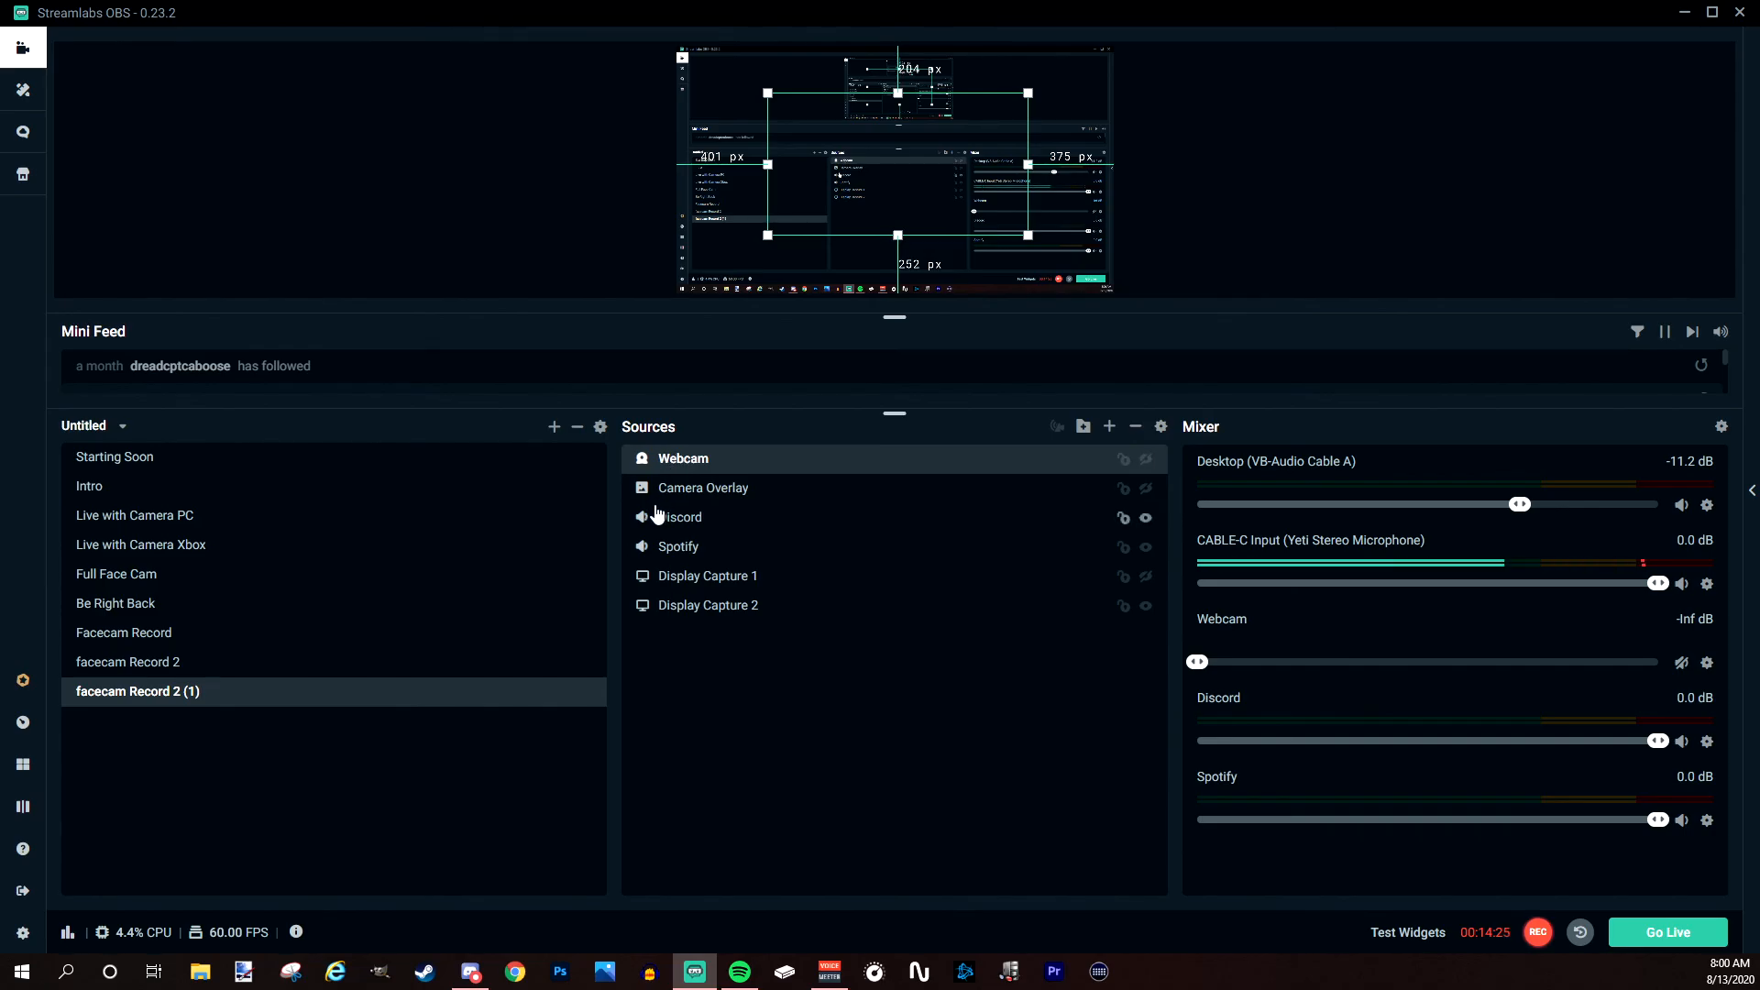
pyautogui.click(1147, 490)
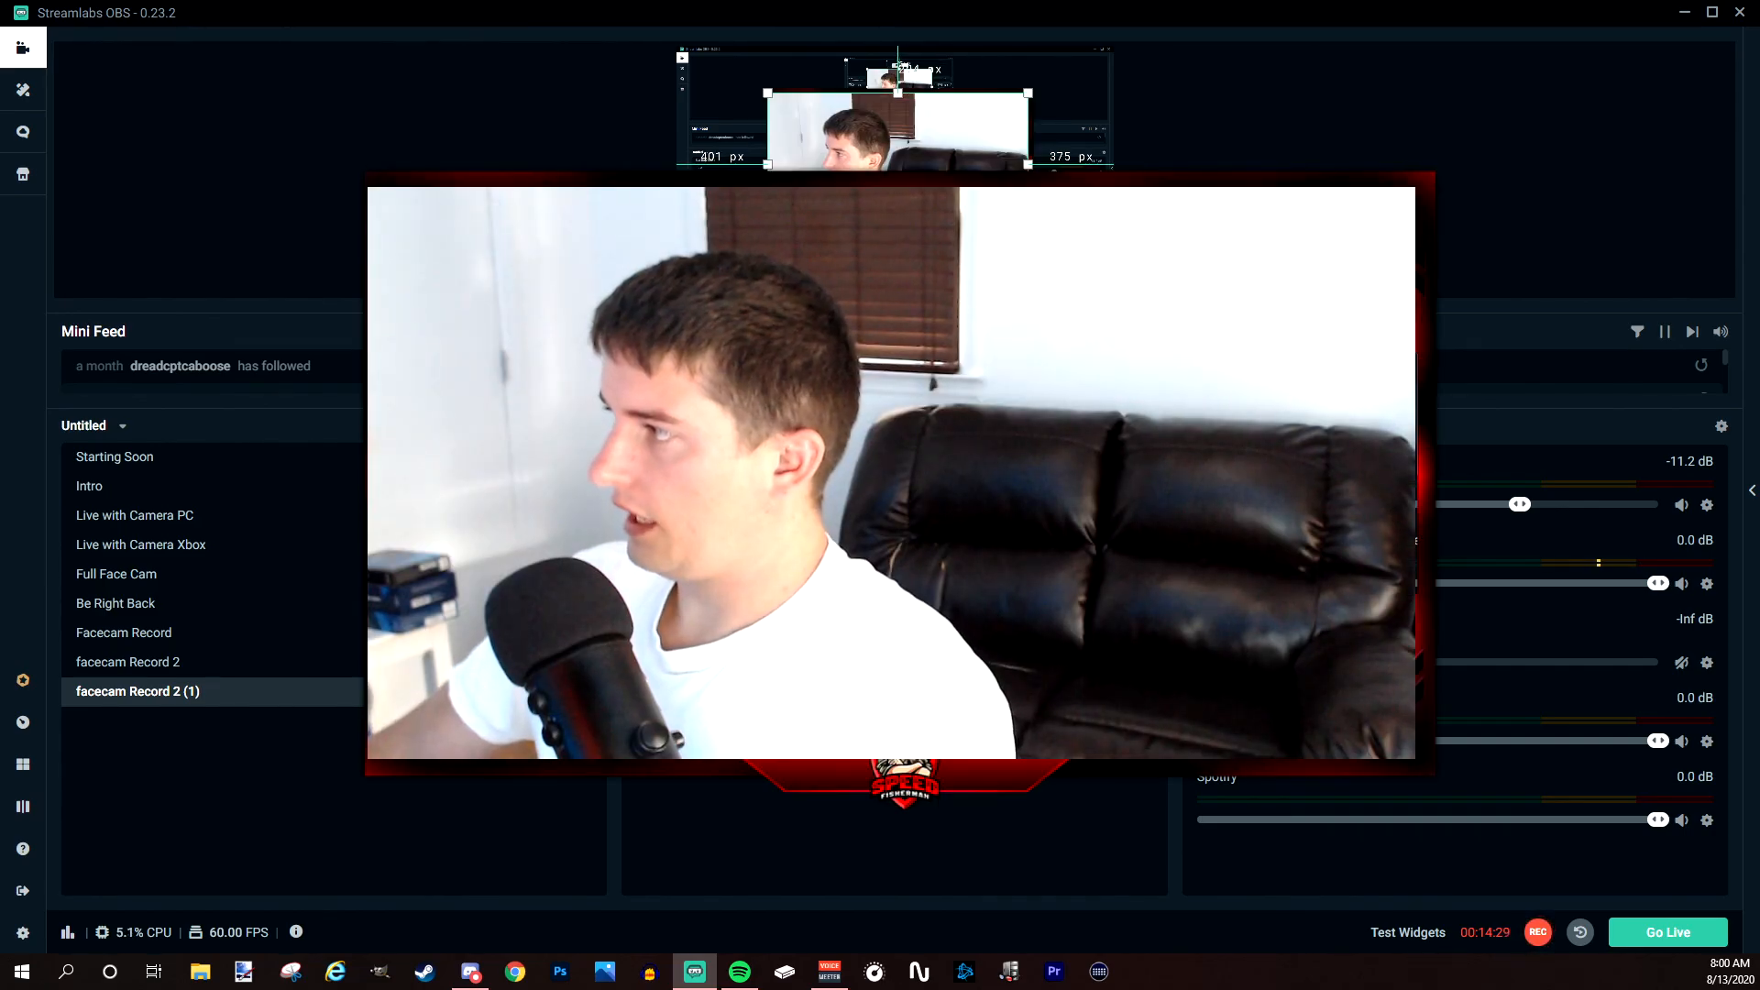
# Nudge the webcam image slightly to the right over the overlay frame, and hide both sources.
pyautogui.moveTo(901, 66)
pyautogui.mouseDown()
pyautogui.moveTo(900, 47)
pyautogui.moveTo(902, 66)
pyautogui.mouseUp()
pyautogui.click(1146, 459)
pyautogui.click(1147, 488)
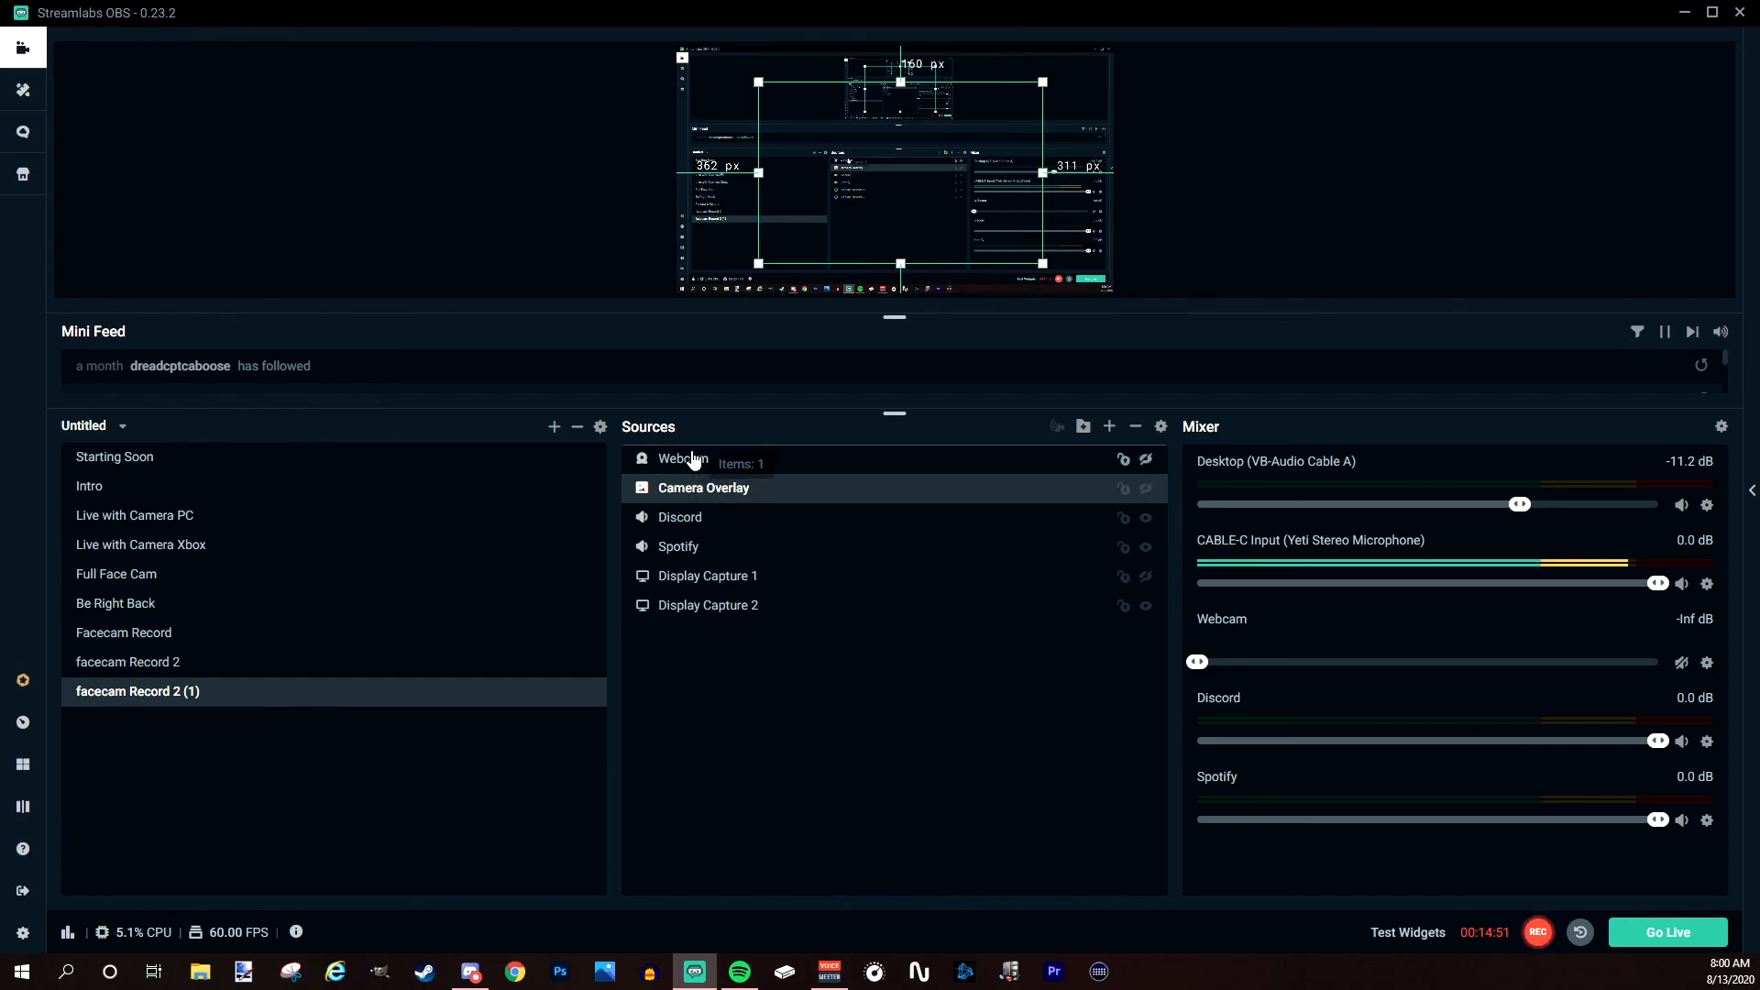
# Place Camera Overlay above Webcam in the source order, show both to check the framing, and hide them again.
pyautogui.moveTo(694, 459); pyautogui.dragTo(694, 490)
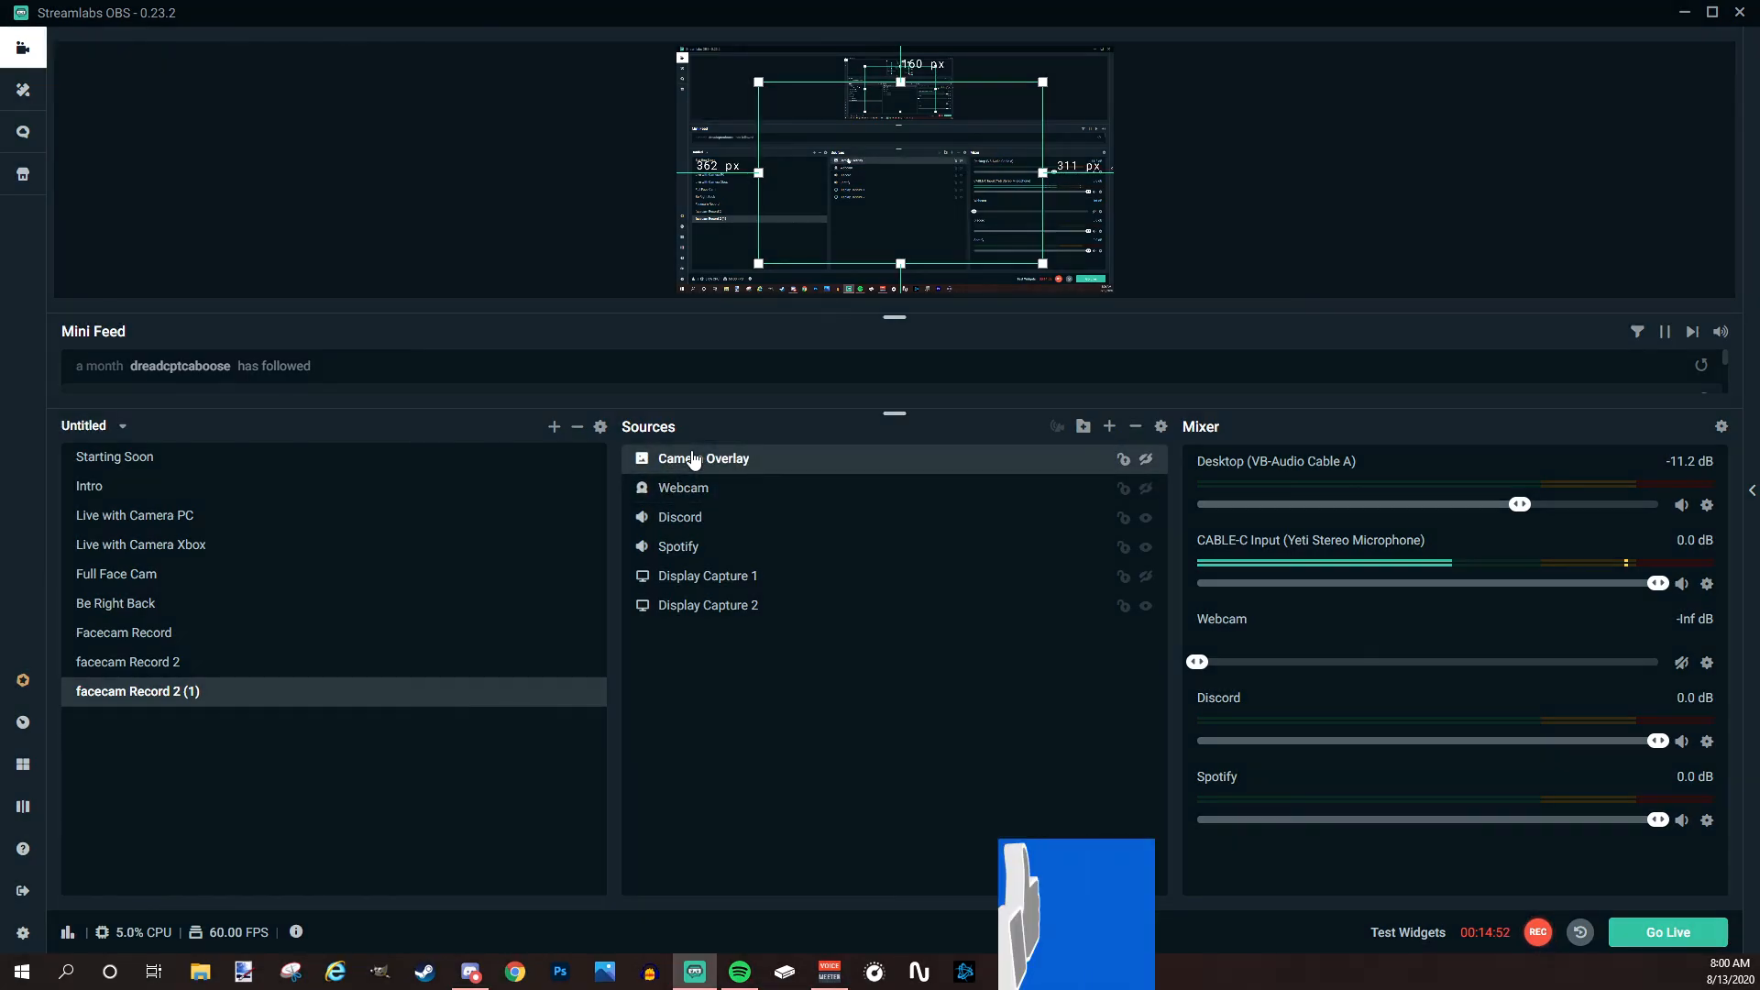
pyautogui.click(1145, 460)
pyautogui.click(1146, 488)
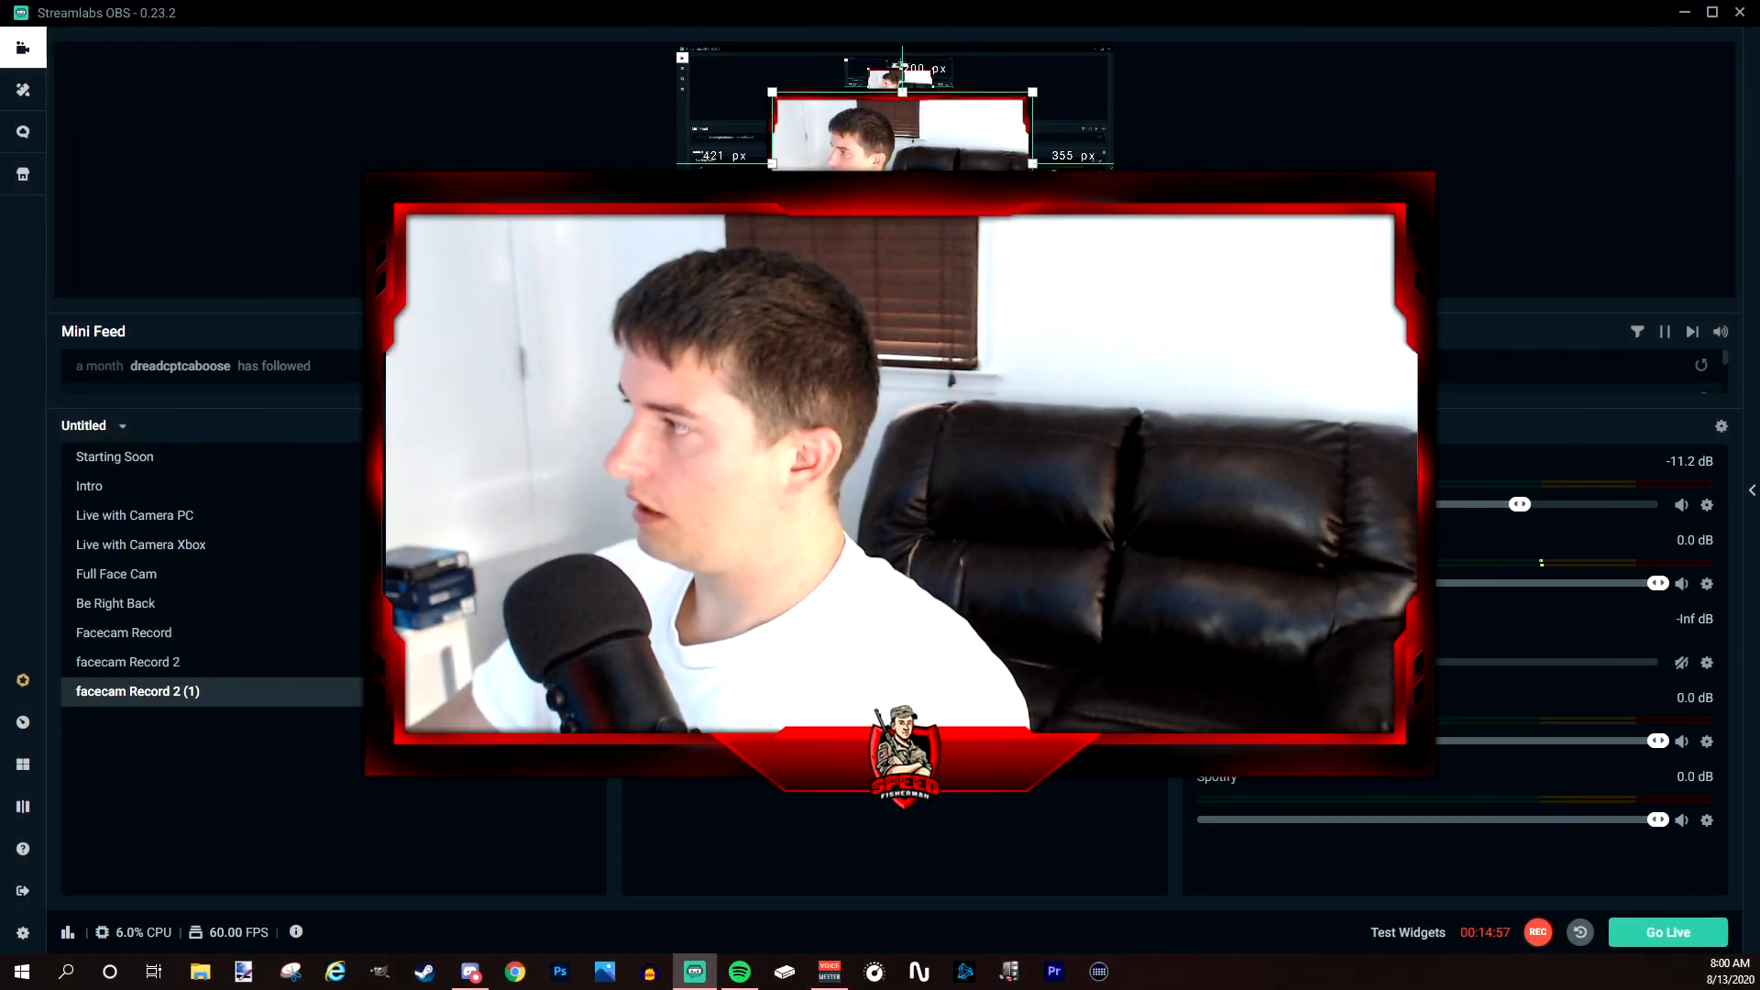
pyautogui.click(958, 140)
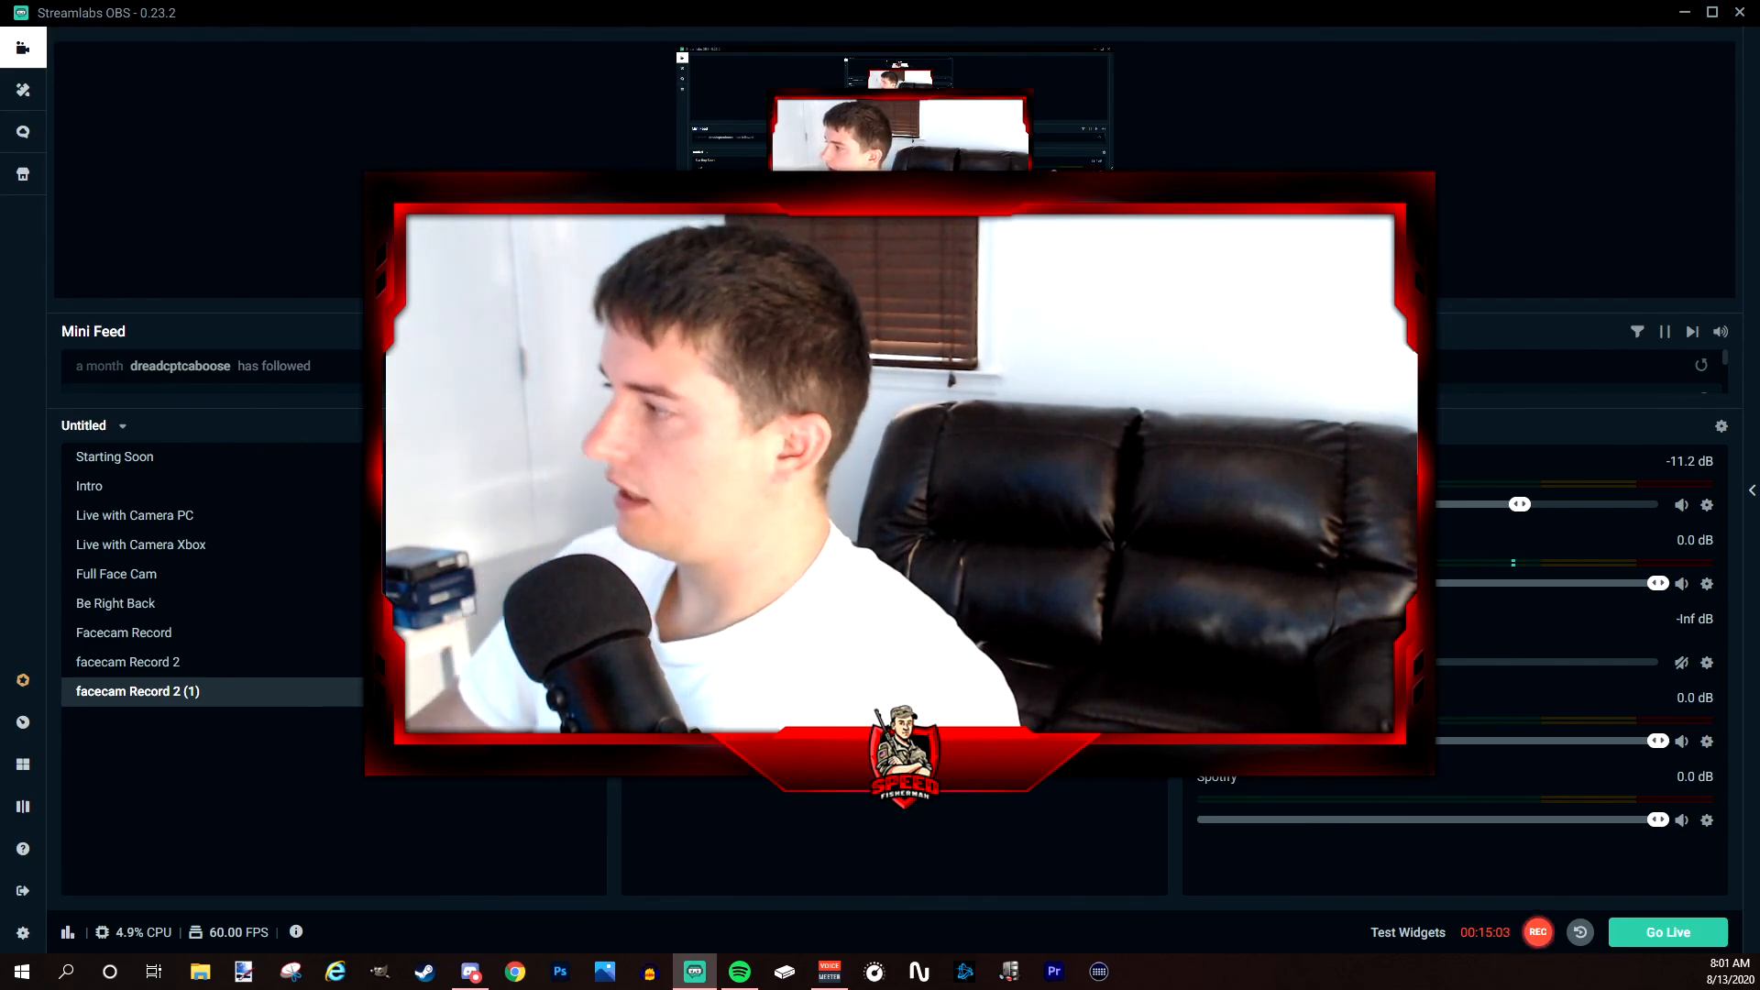
pyautogui.click(1146, 458)
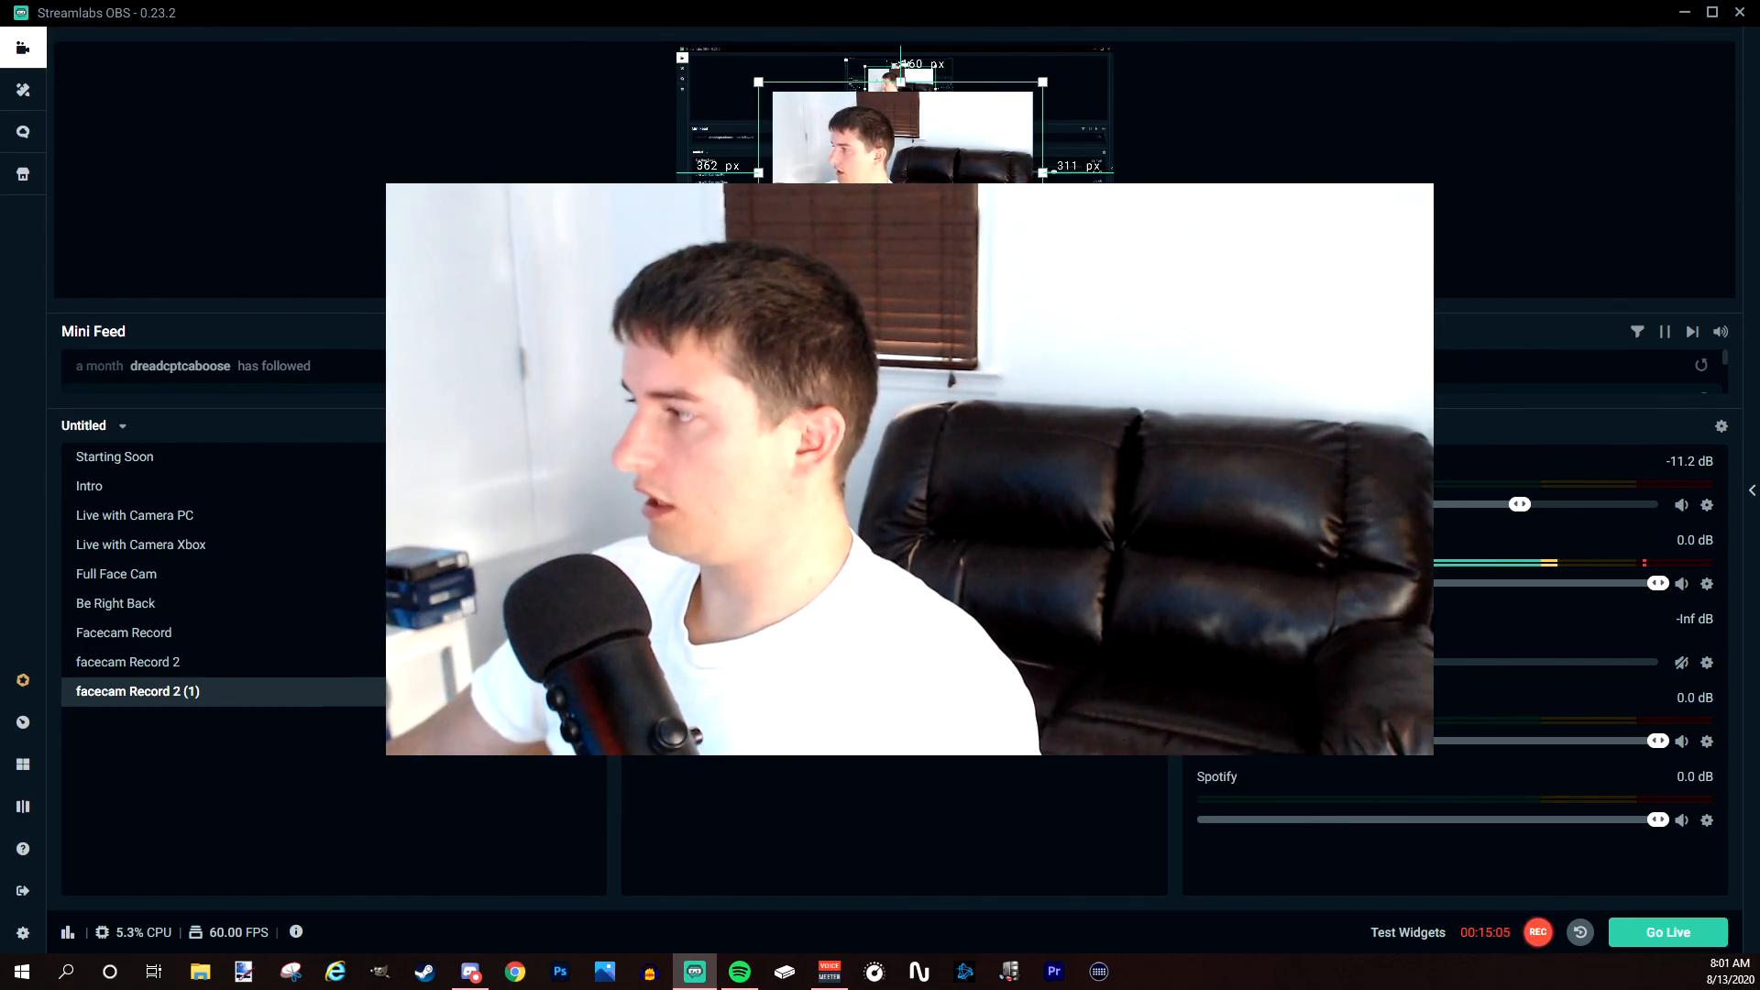
pyautogui.click(1147, 488)
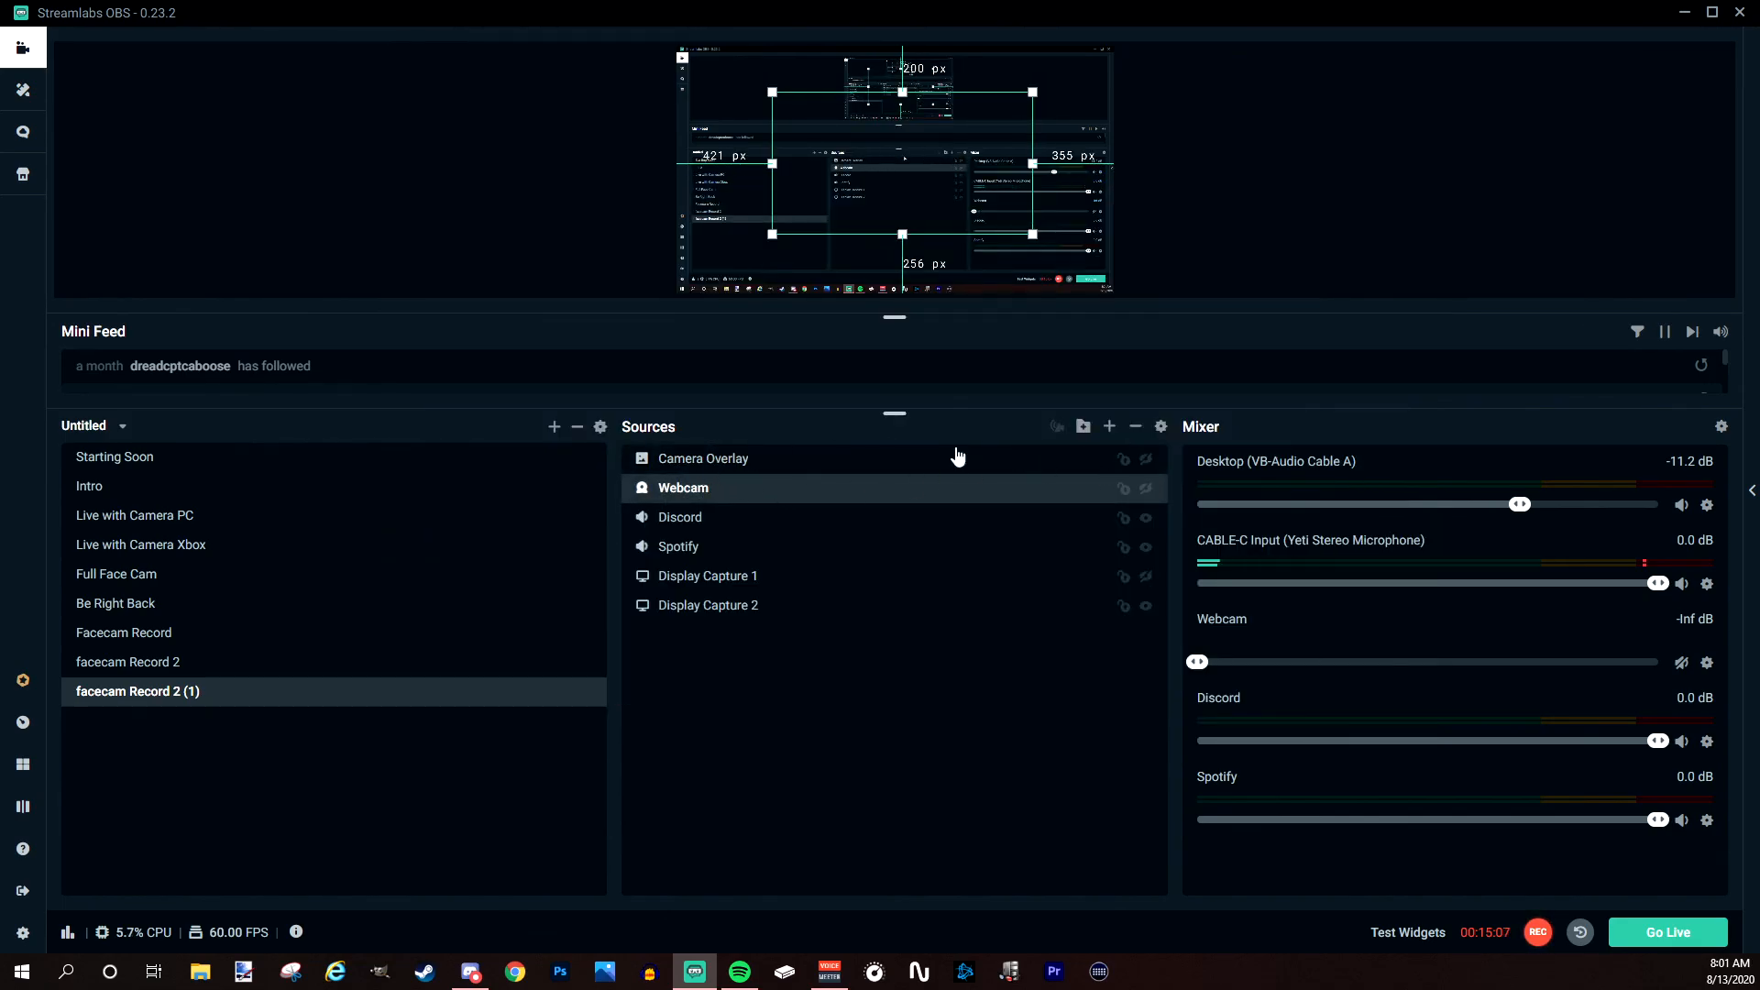
# Start creating a source group and cancel it at the naming stage.
pyautogui.click(1085, 428)
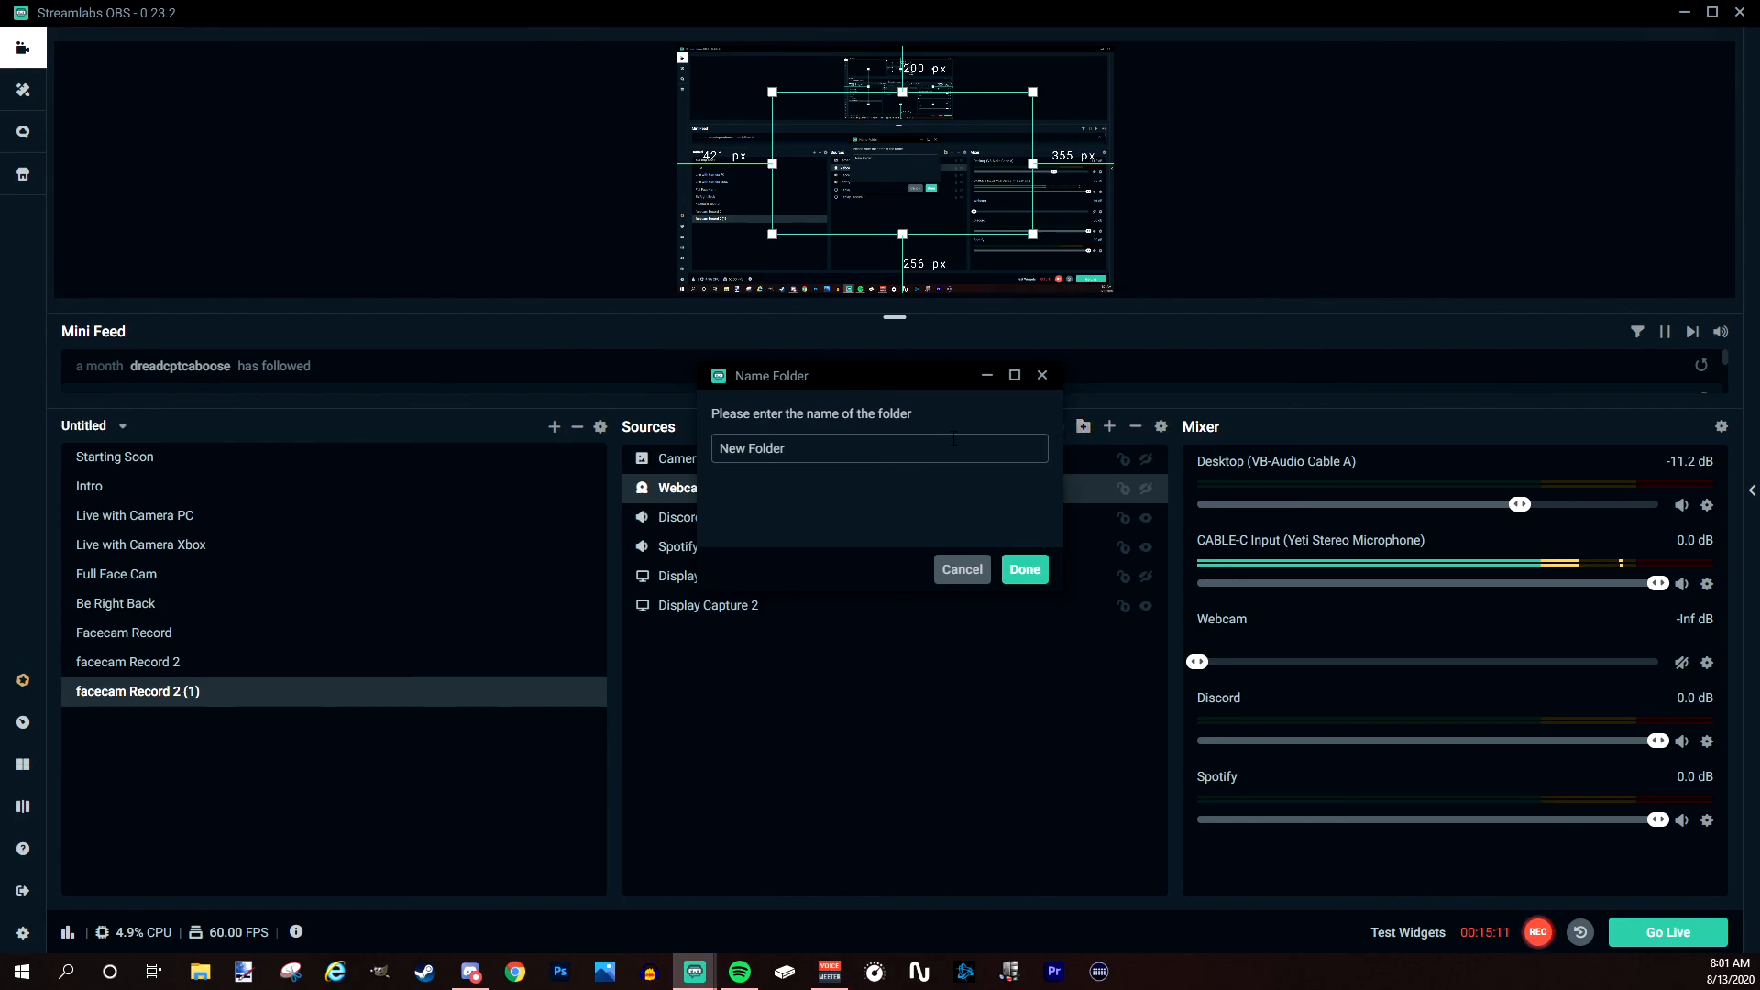
pyautogui.click(961, 572)
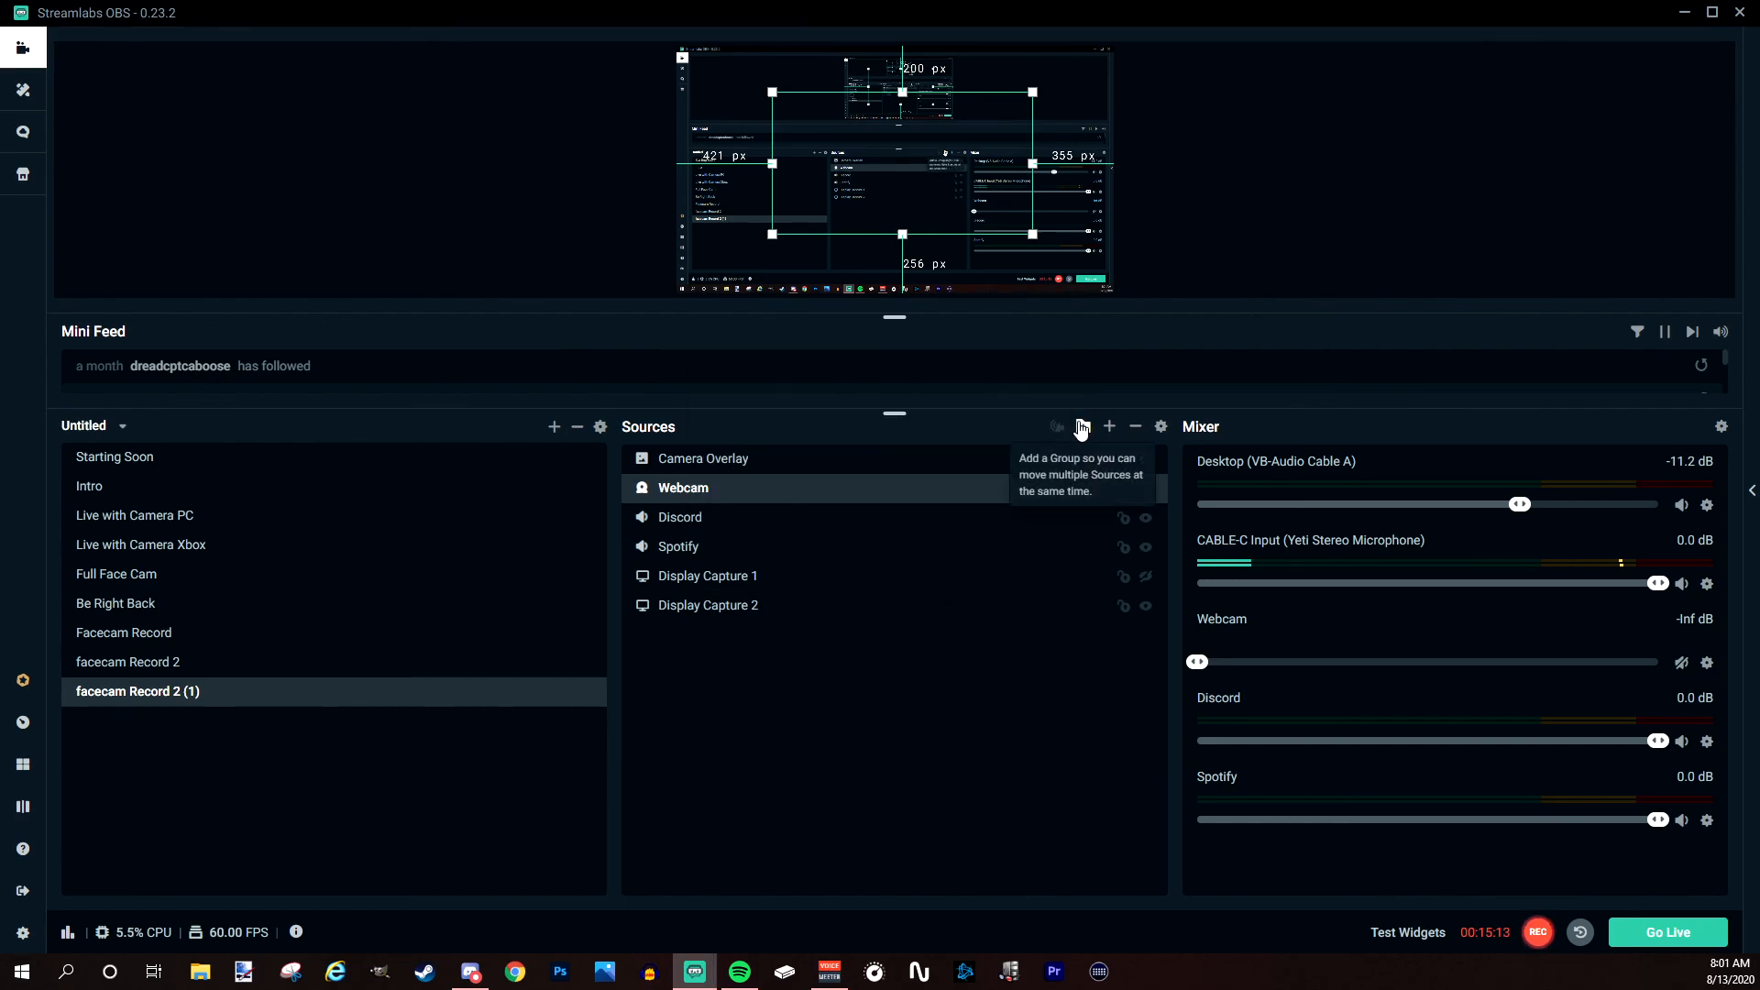
# Create a source folder named "Camera and Overlay".
pyautogui.click(757, 548)
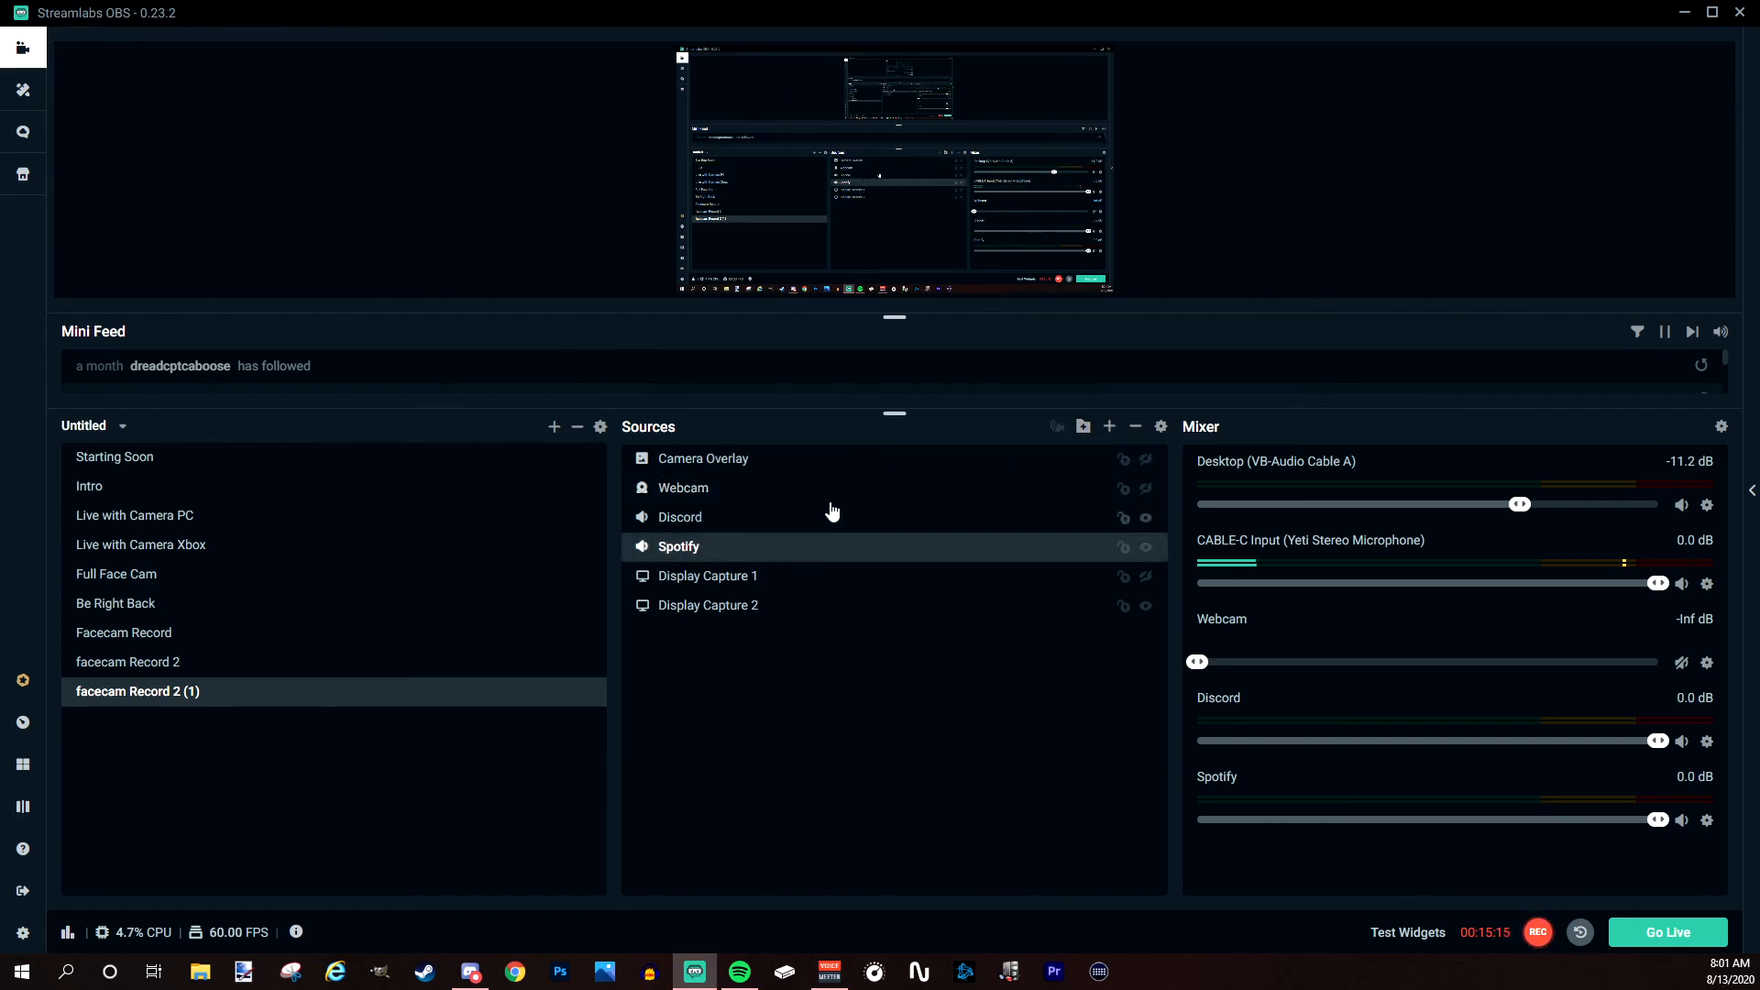
pyautogui.click(1083, 429)
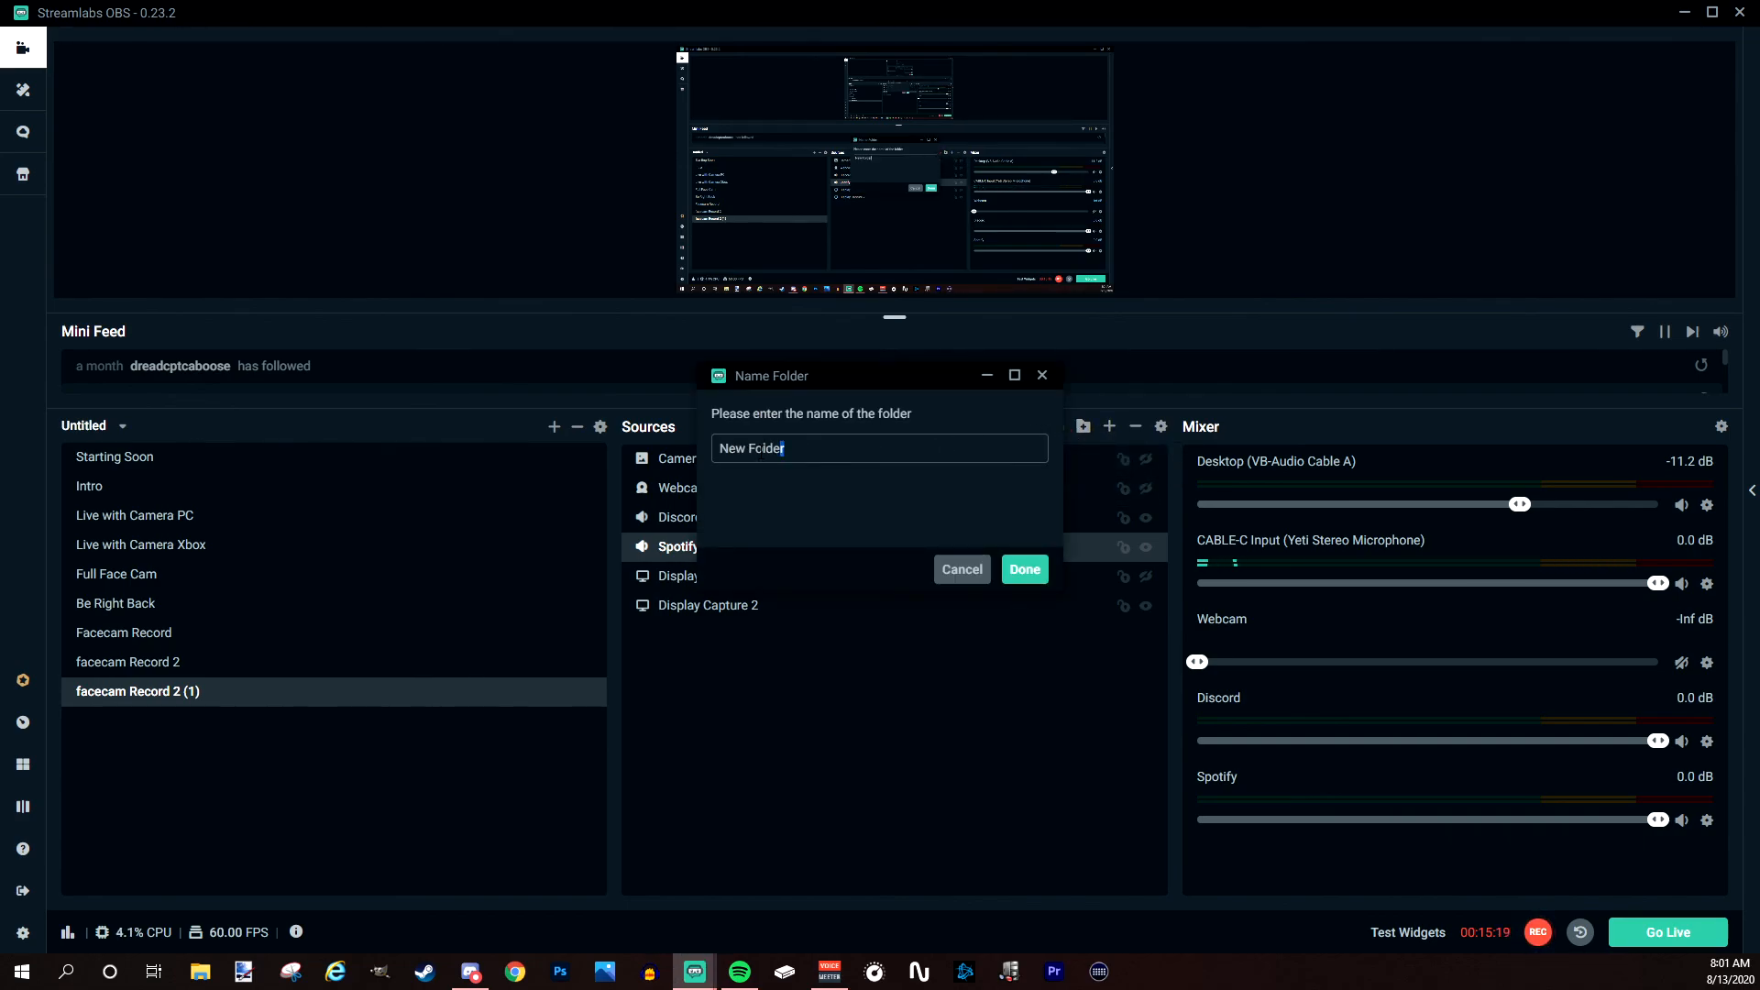
pyautogui.write('Camera and Overlay')
pyautogui.click(1025, 570)
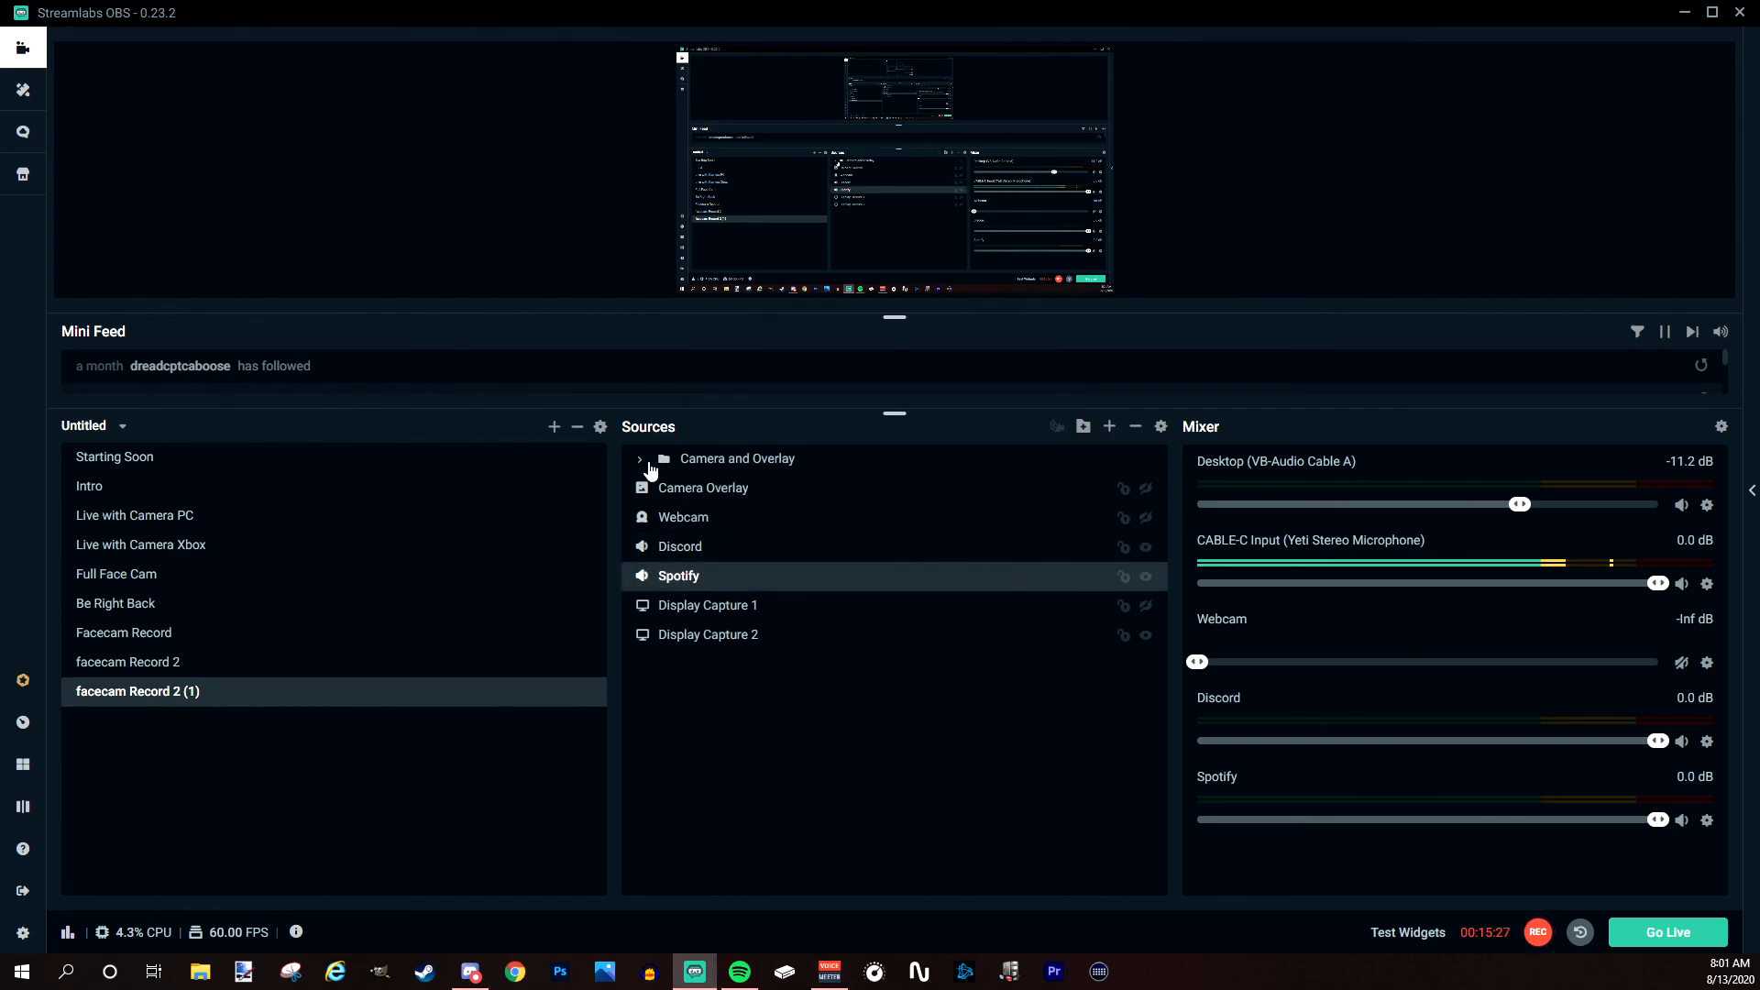
# Move Camera Overlay and Webcam into the Camera and Overlay folder, and expand the folder.
pyautogui.moveTo(704, 493)
pyautogui.mouseDown()
pyautogui.moveTo(705, 468)
pyautogui.moveTo(691, 475)
pyautogui.moveTo(708, 464)
pyautogui.mouseUp()
pyautogui.click(683, 497)
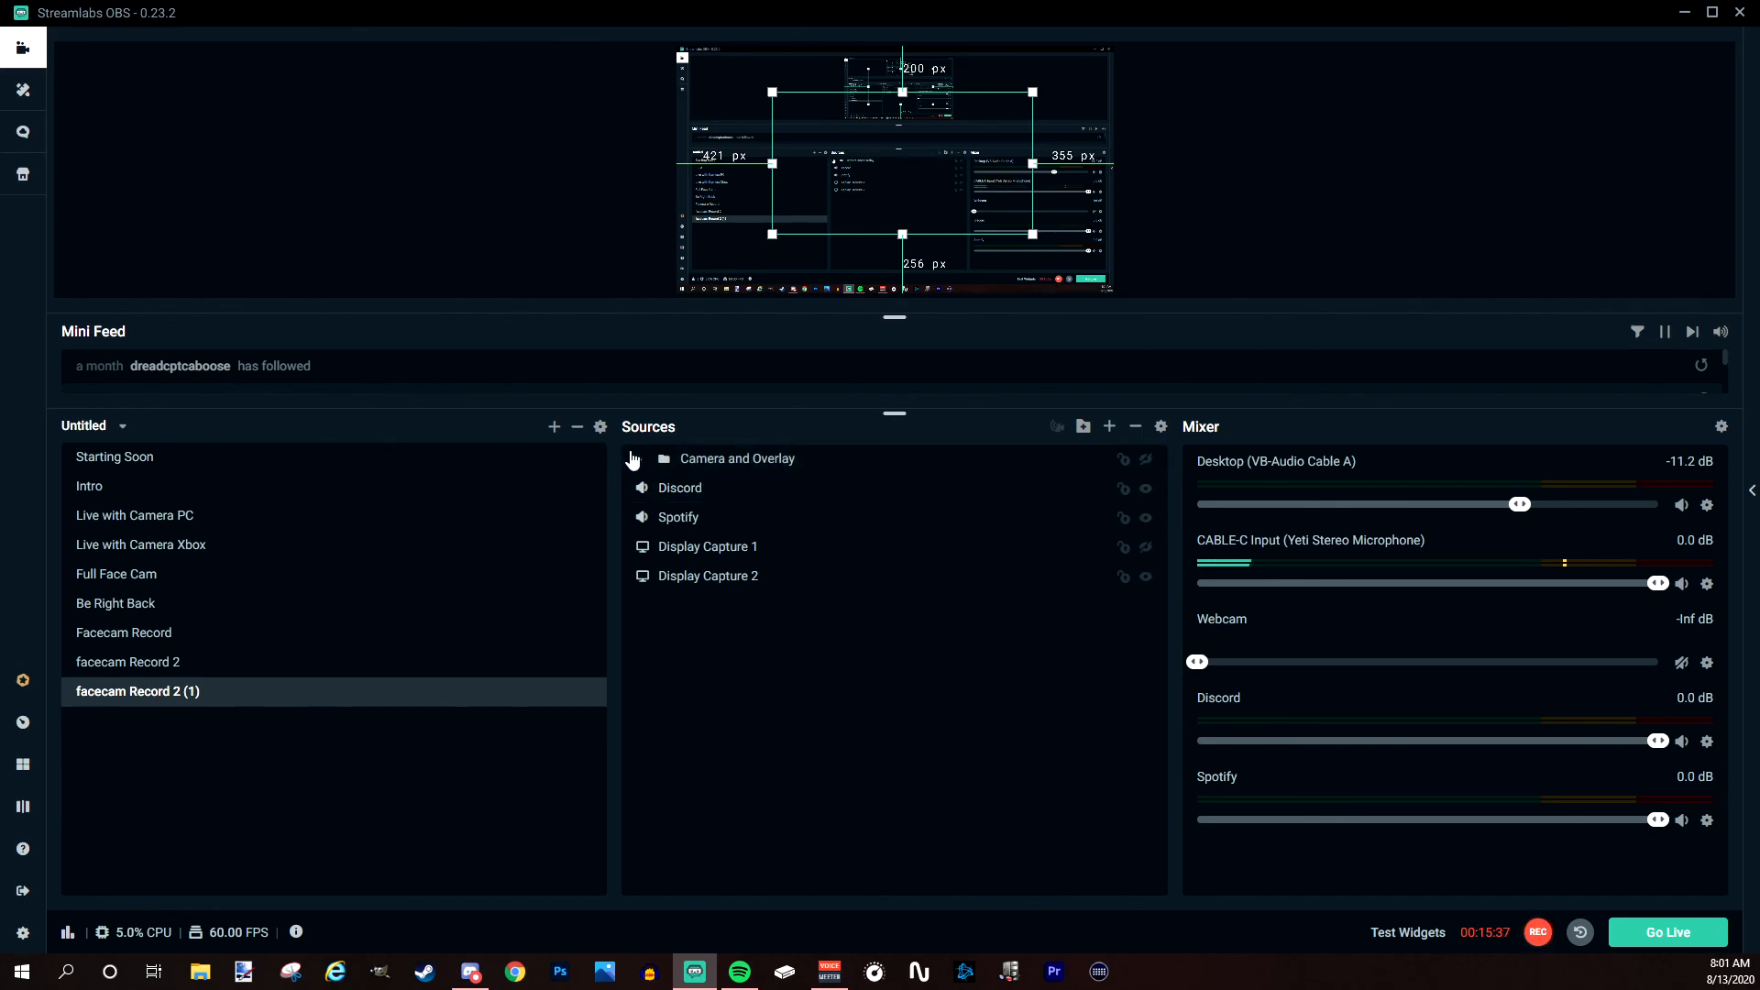
pyautogui.click(639, 459)
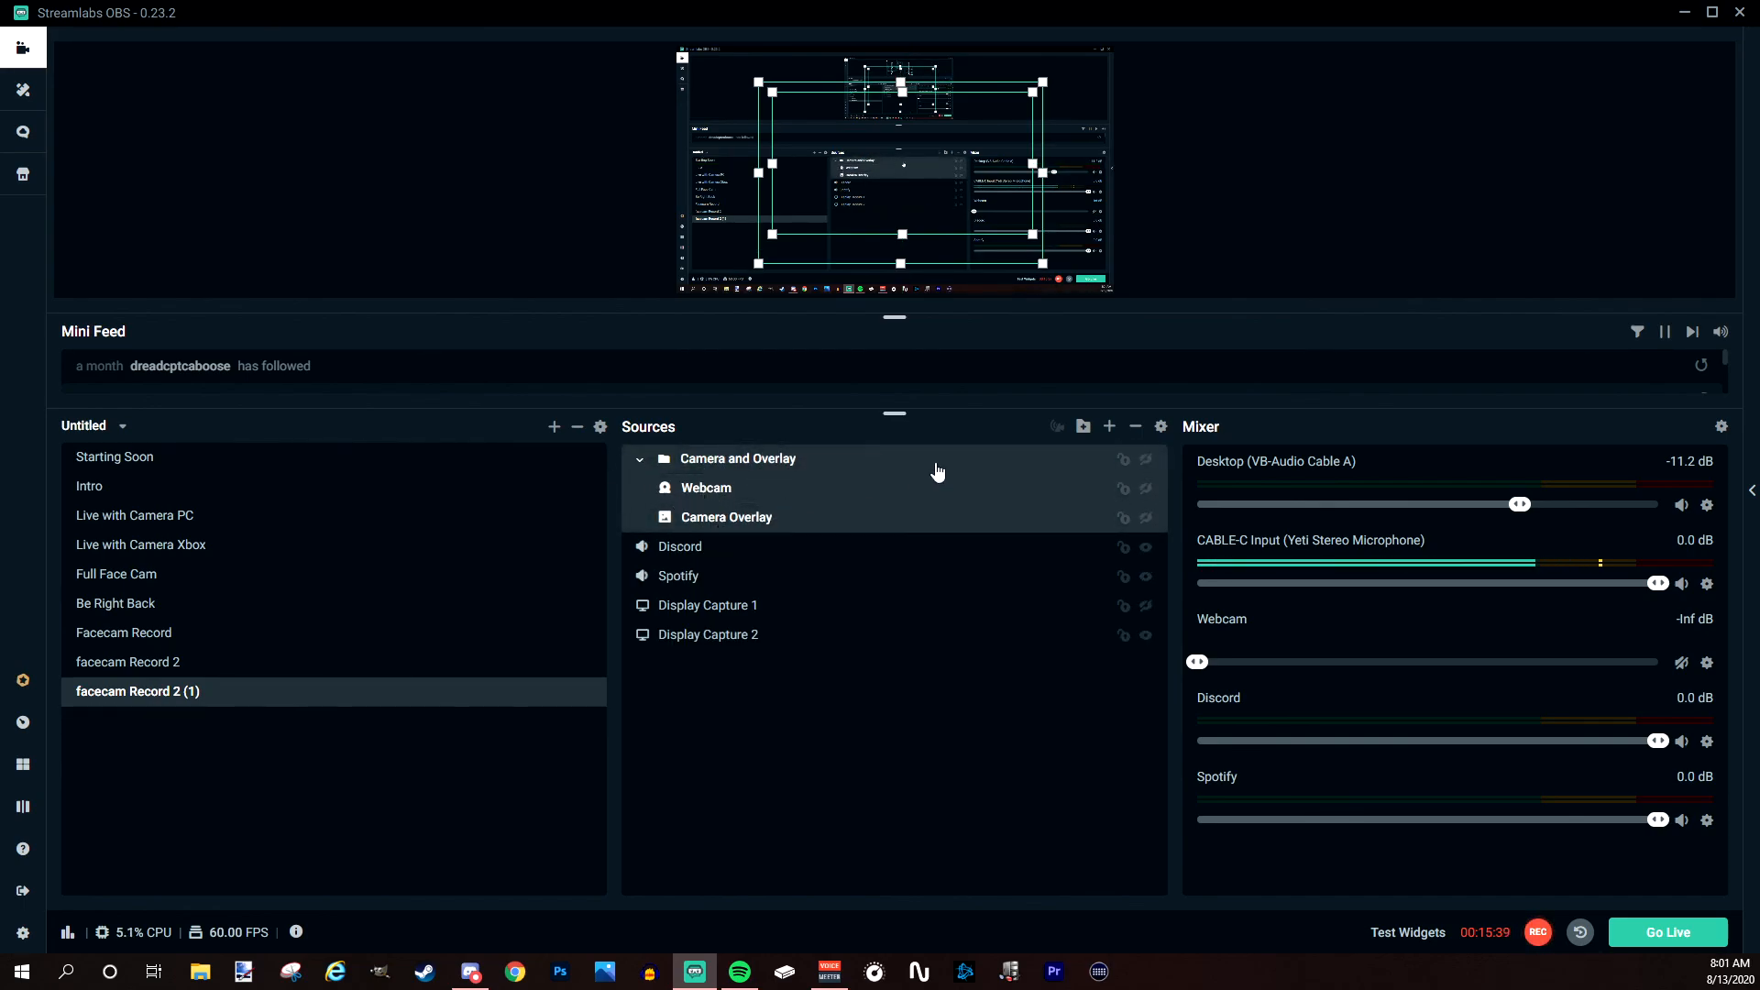
# Toggle the visibility of the Camera and Overlay folder and its Webcam source to check group control, leaving everything hidden.
pyautogui.click(1146, 458)
pyautogui.click(1147, 489)
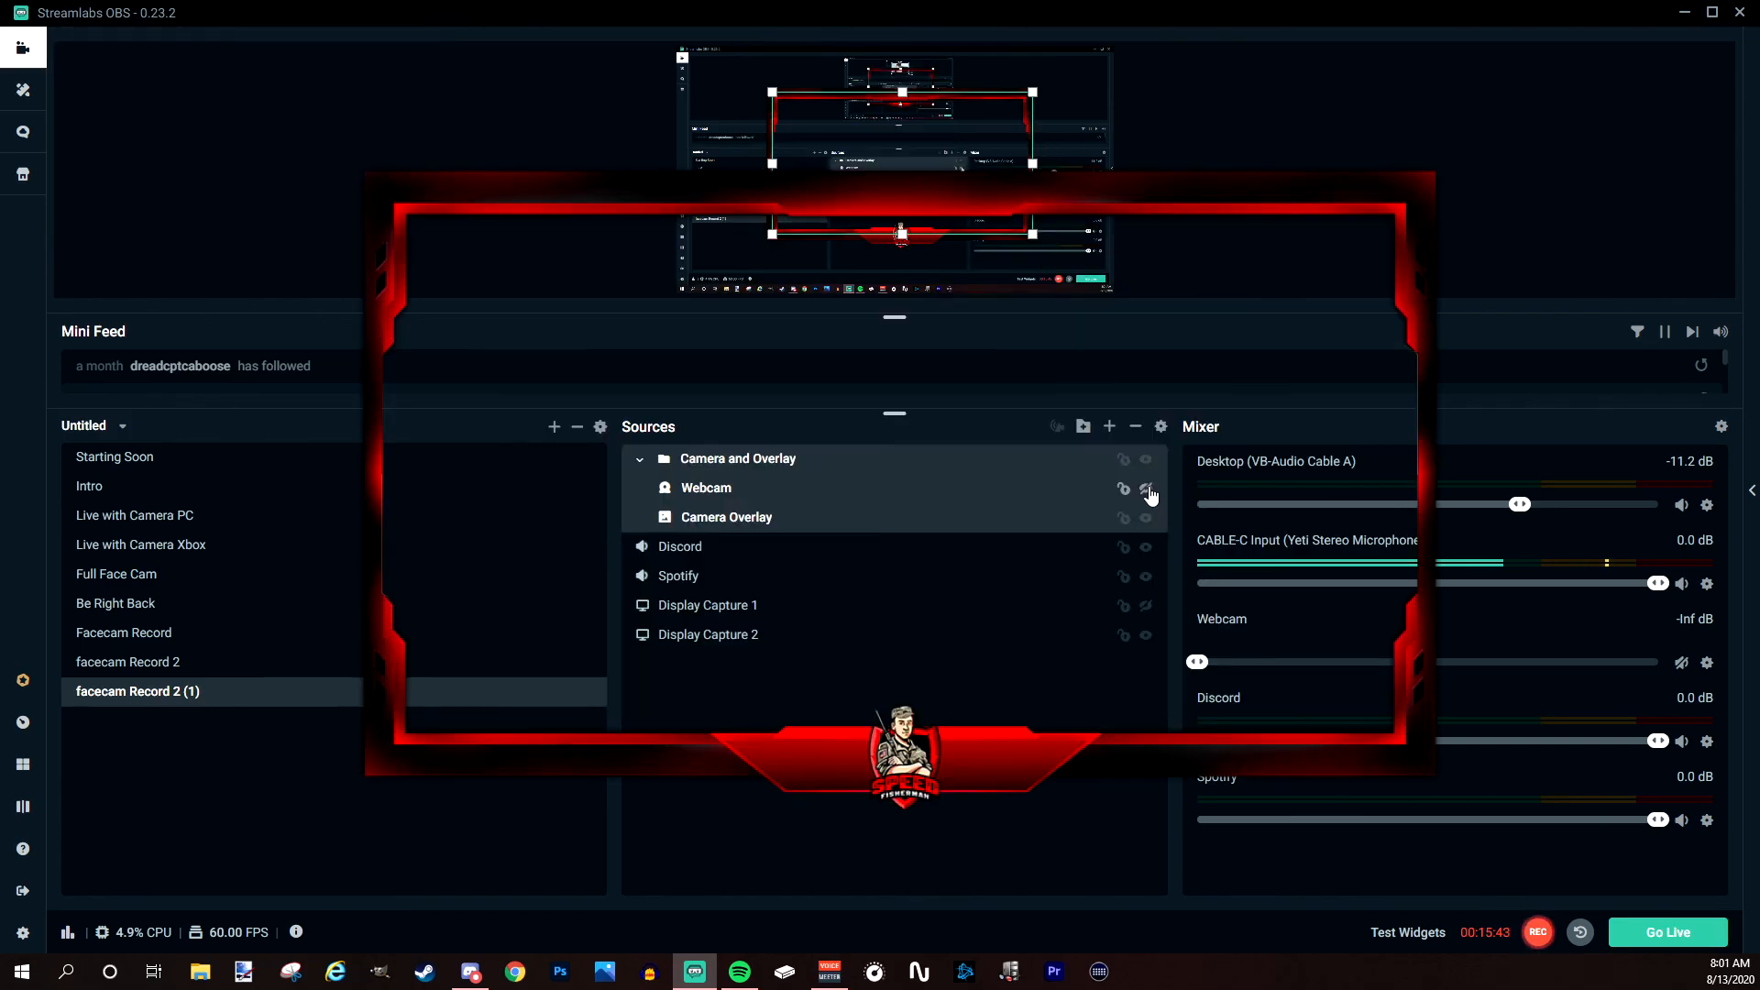
pyautogui.click(1147, 490)
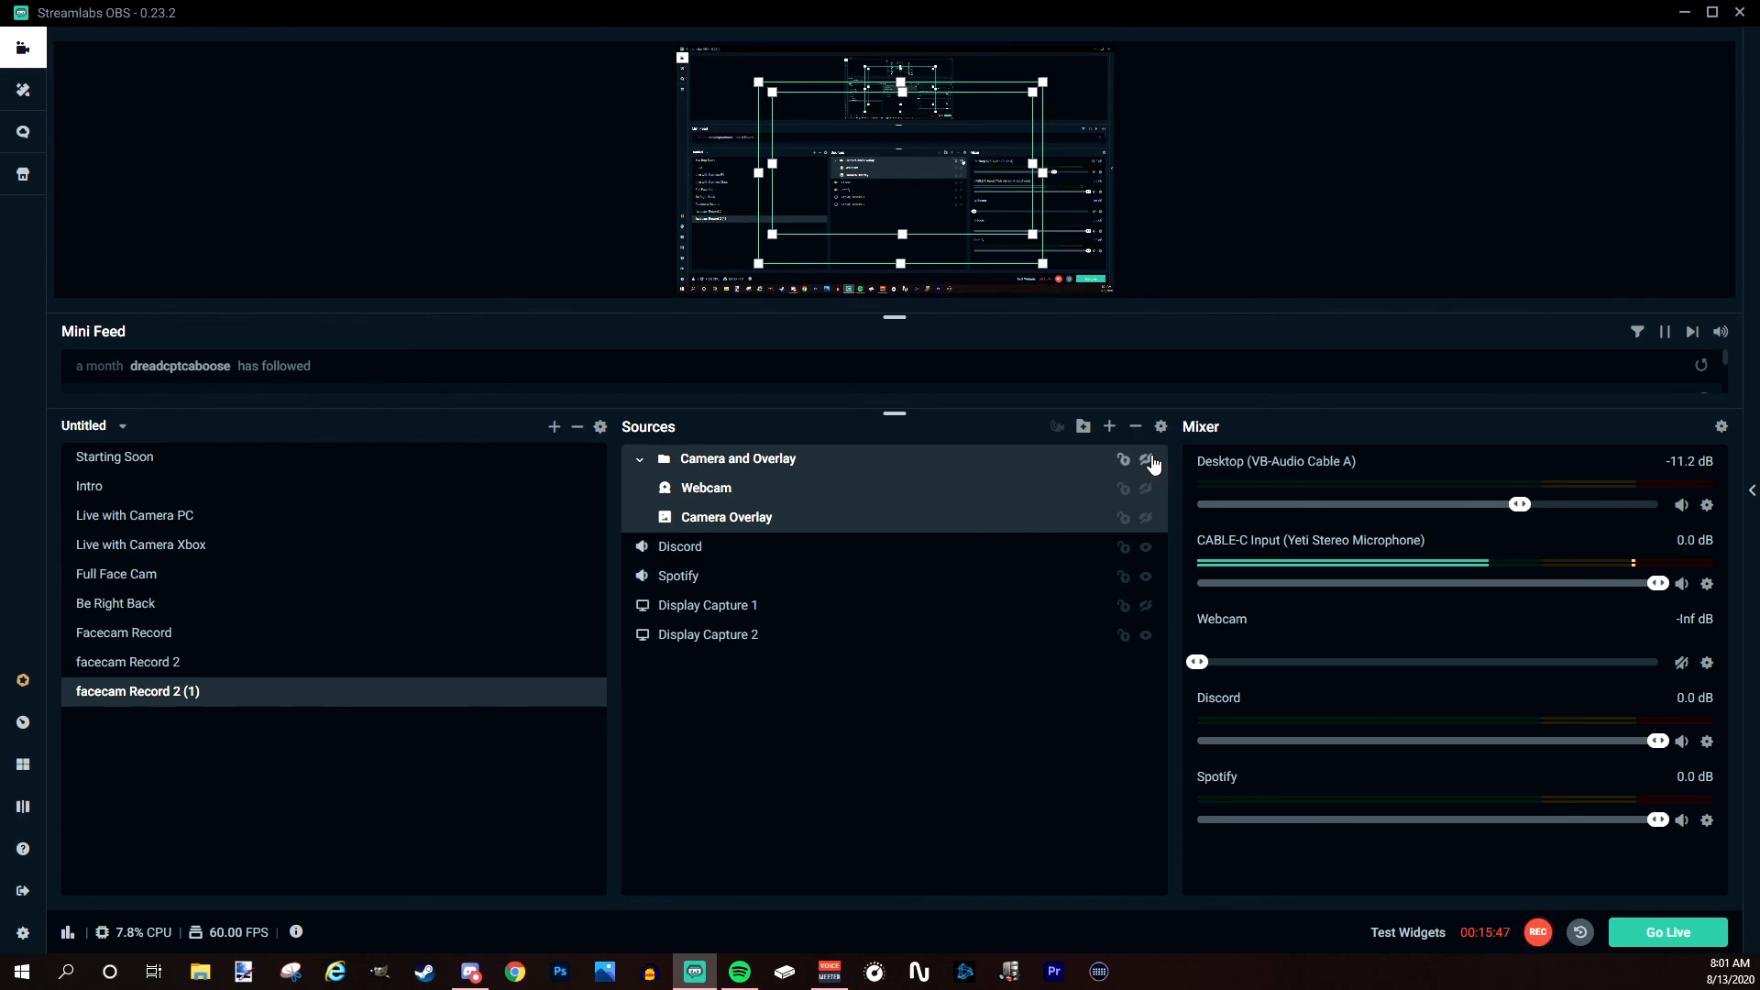
pyautogui.click(1147, 459)
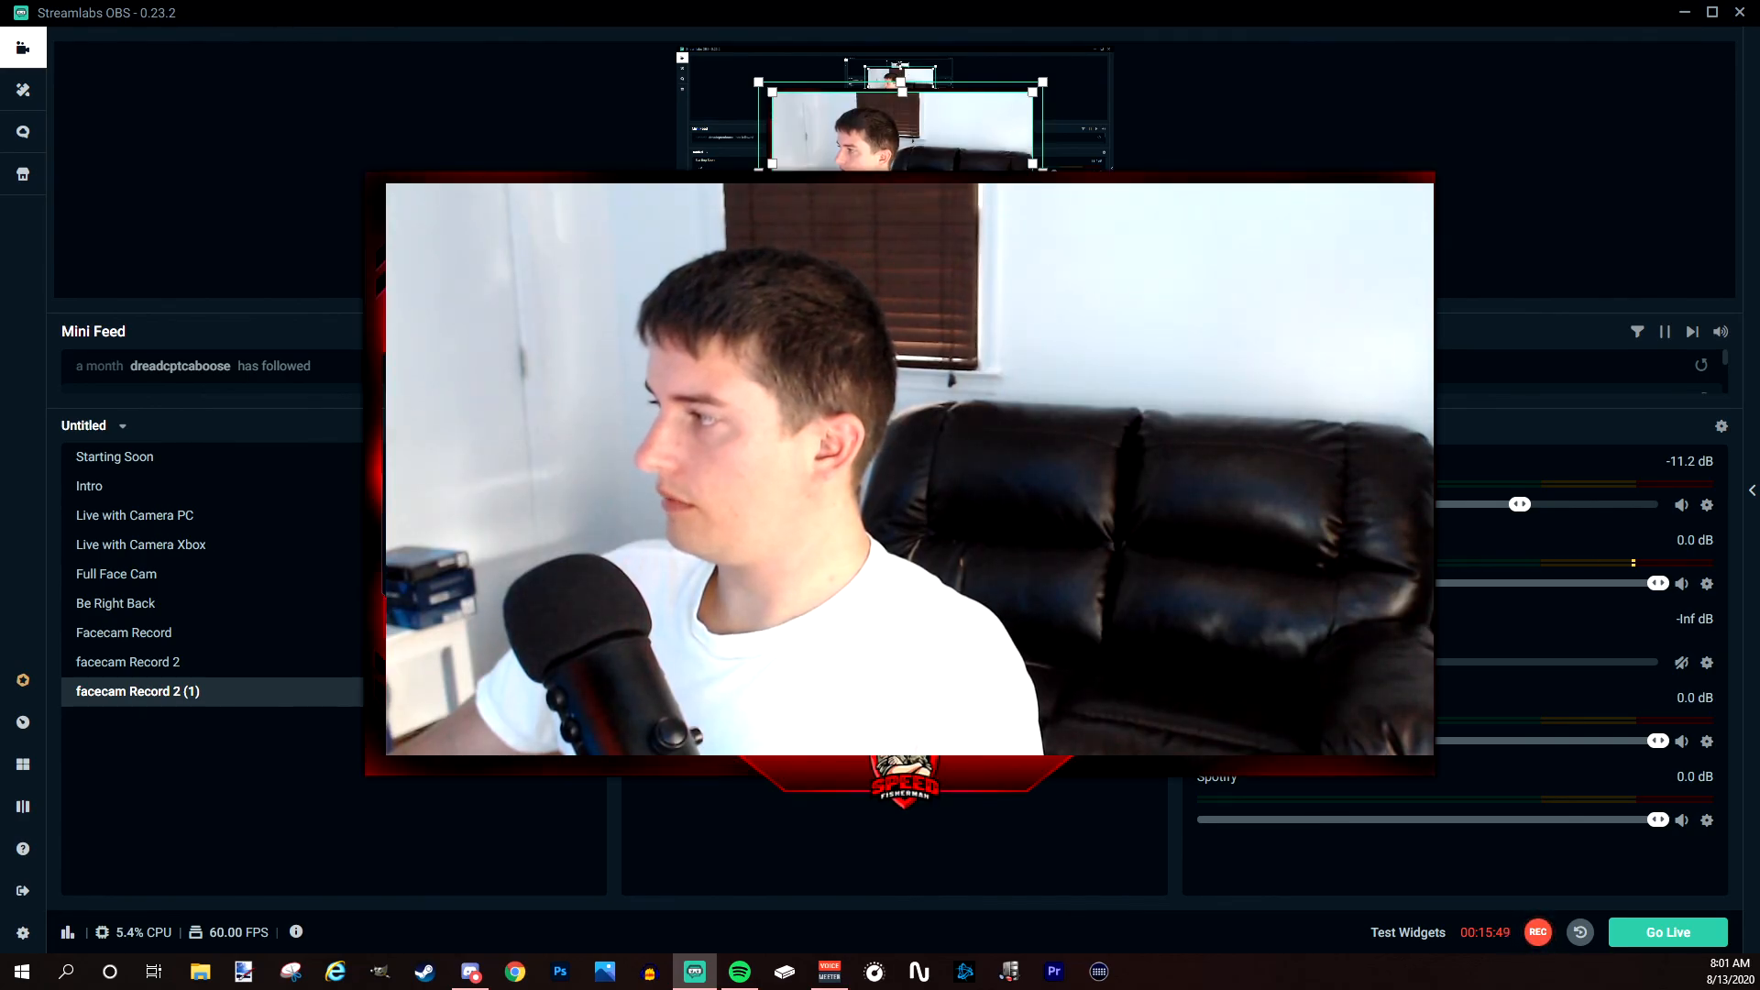
pyautogui.click(1147, 459)
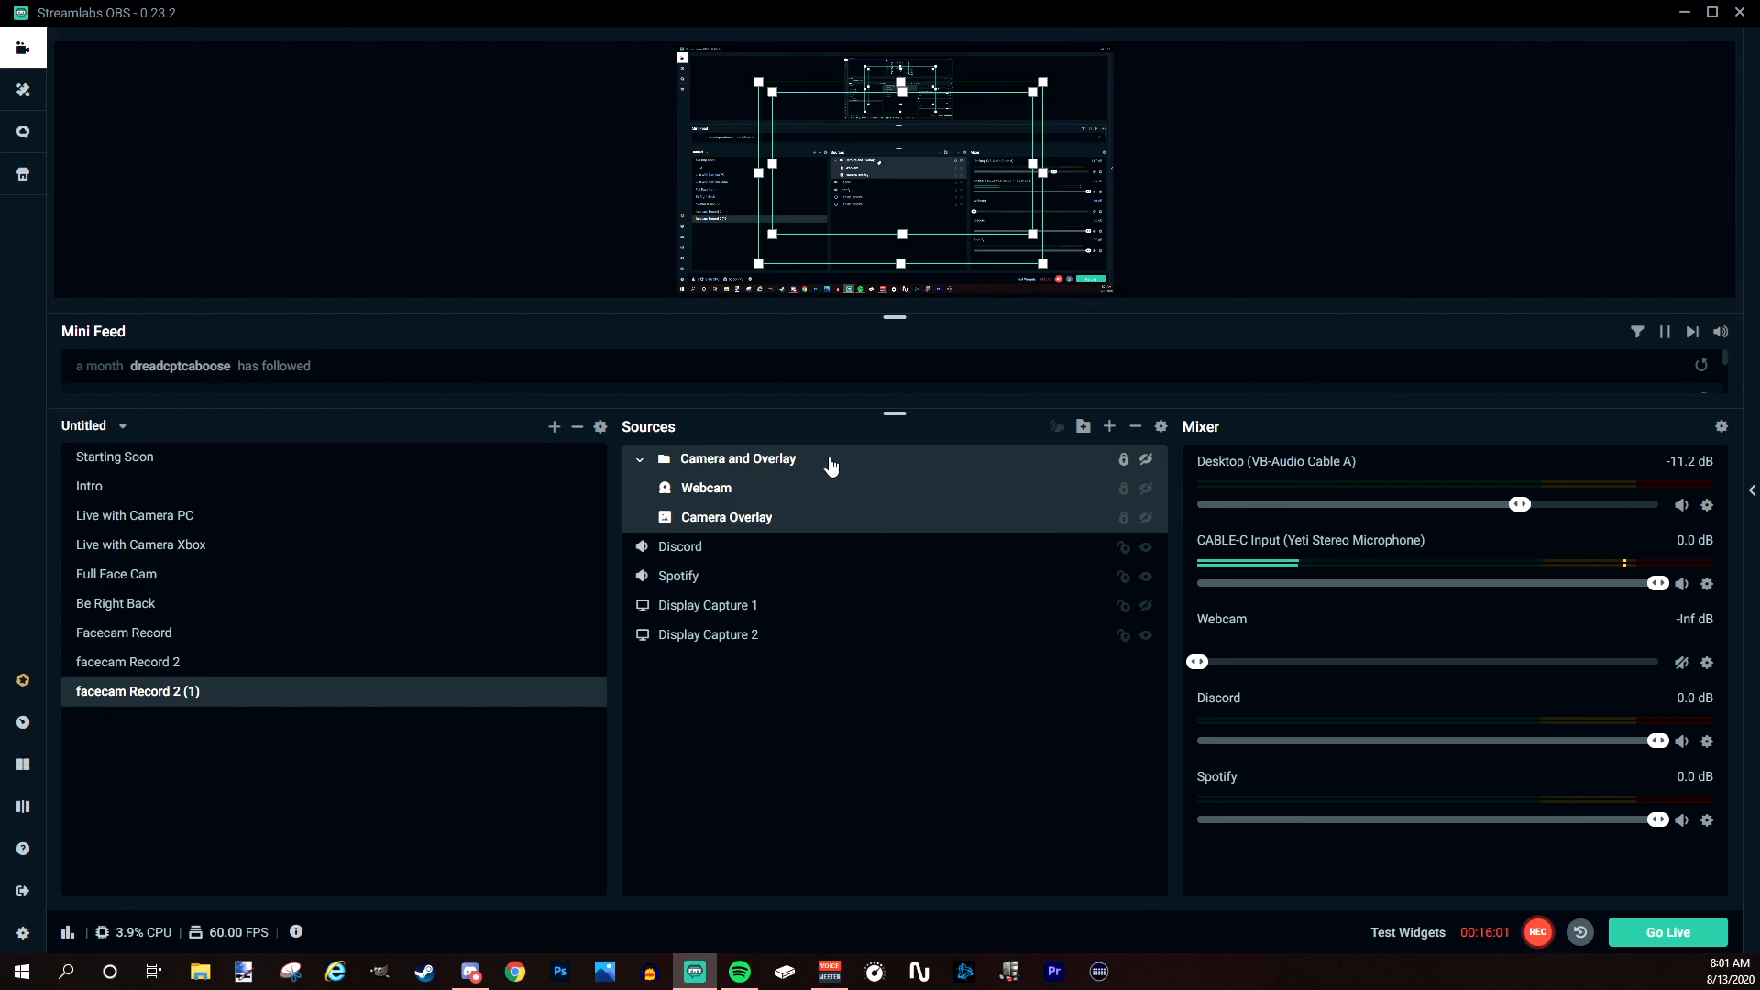
# Collapse the Camera and Overlay folder, toggle its visibility on and off as one item, and expand it again.
pyautogui.click(640, 461)
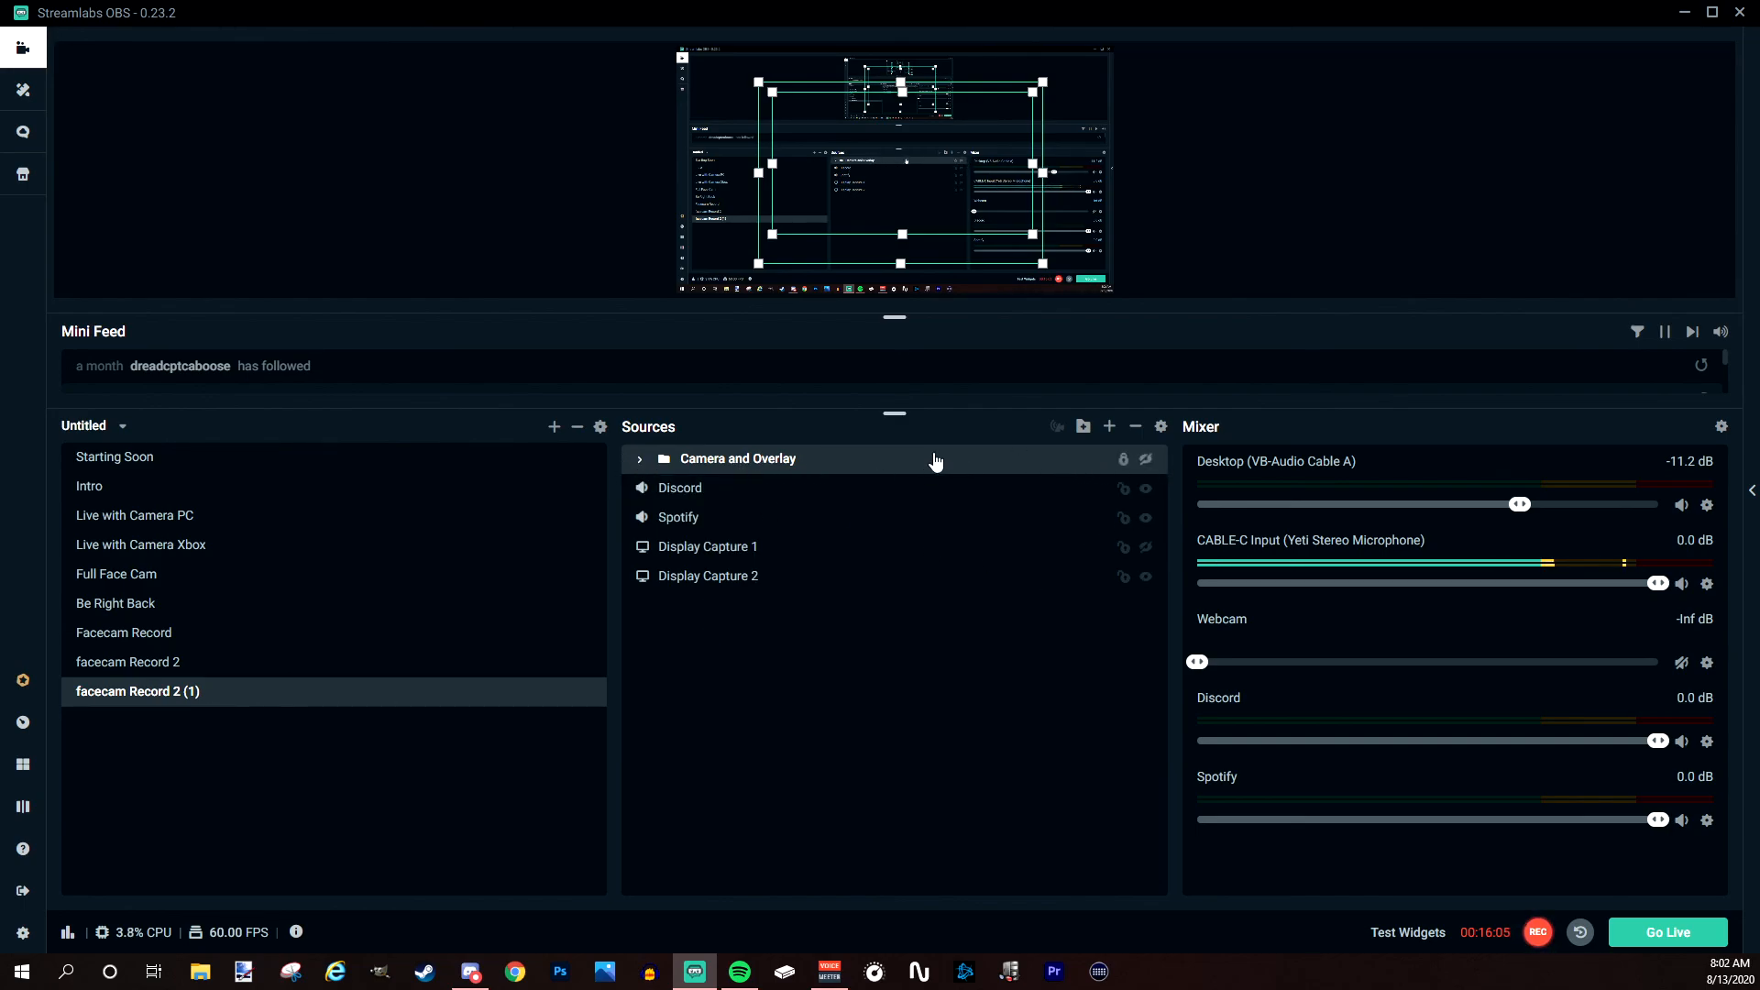
pyautogui.click(1148, 462)
pyautogui.click(1148, 463)
pyautogui.click(641, 459)
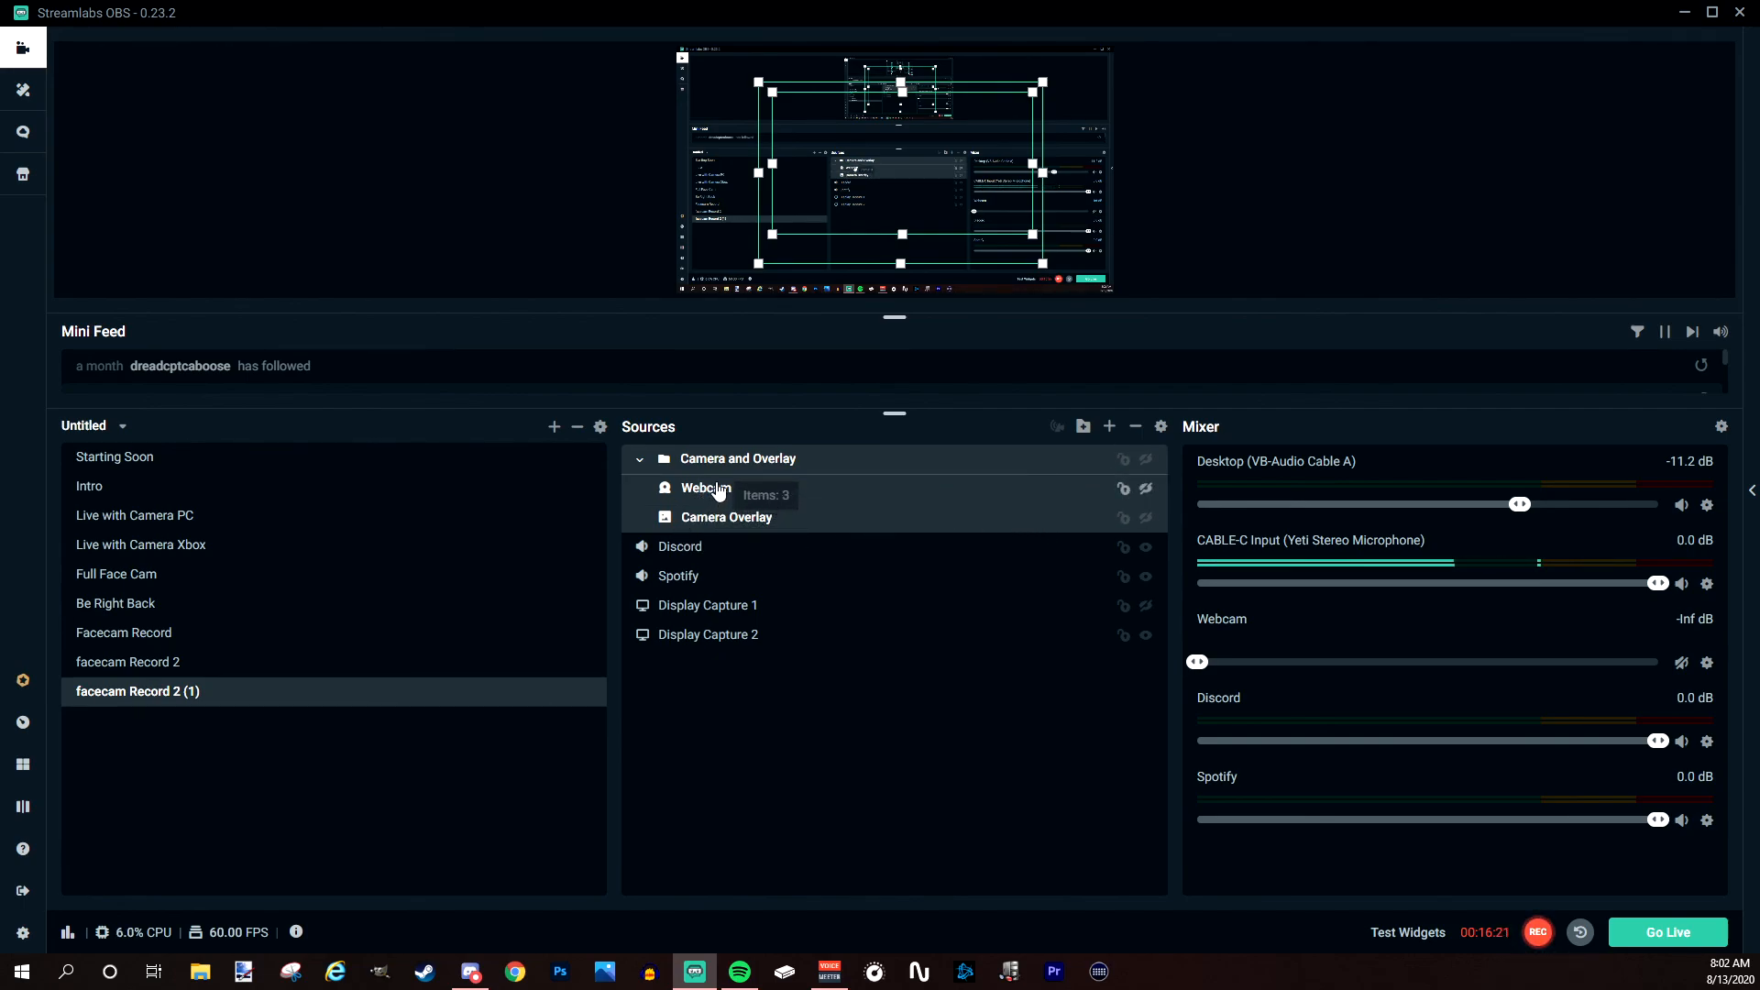
# Place Camera Overlay above Webcam inside the folder, and show both sources to check the framing.
pyautogui.click(1146, 488)
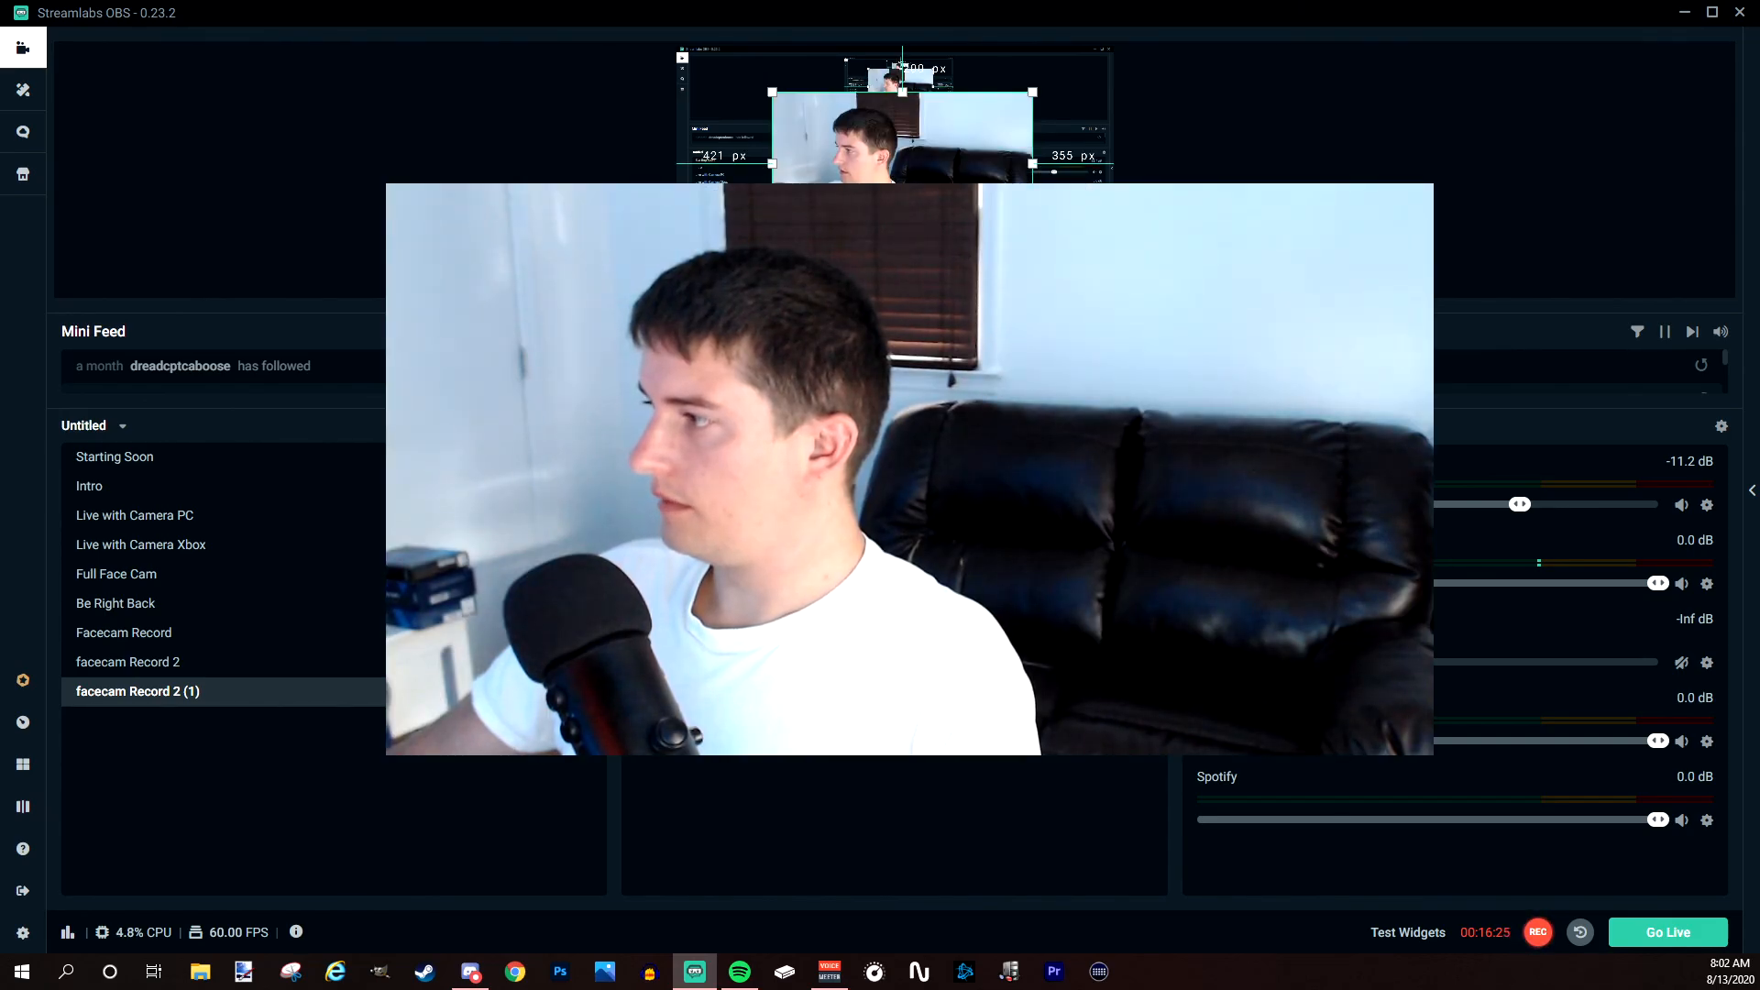
pyautogui.click(1146, 518)
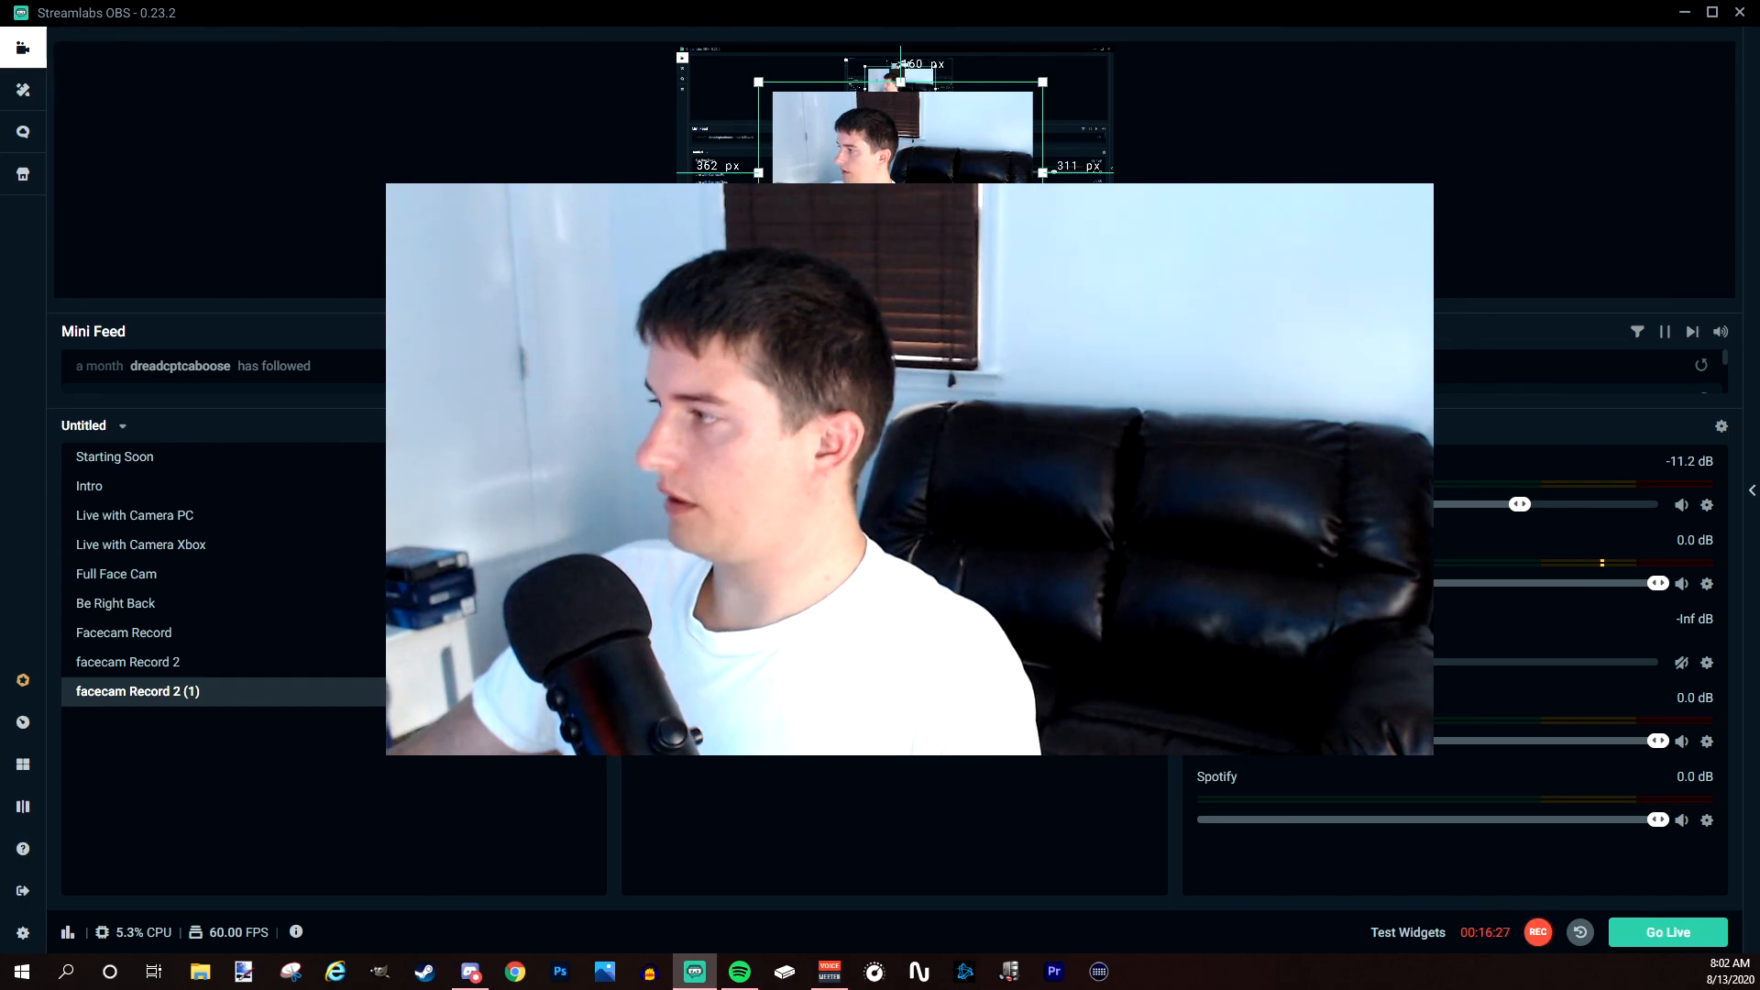
pyautogui.click(1146, 460)
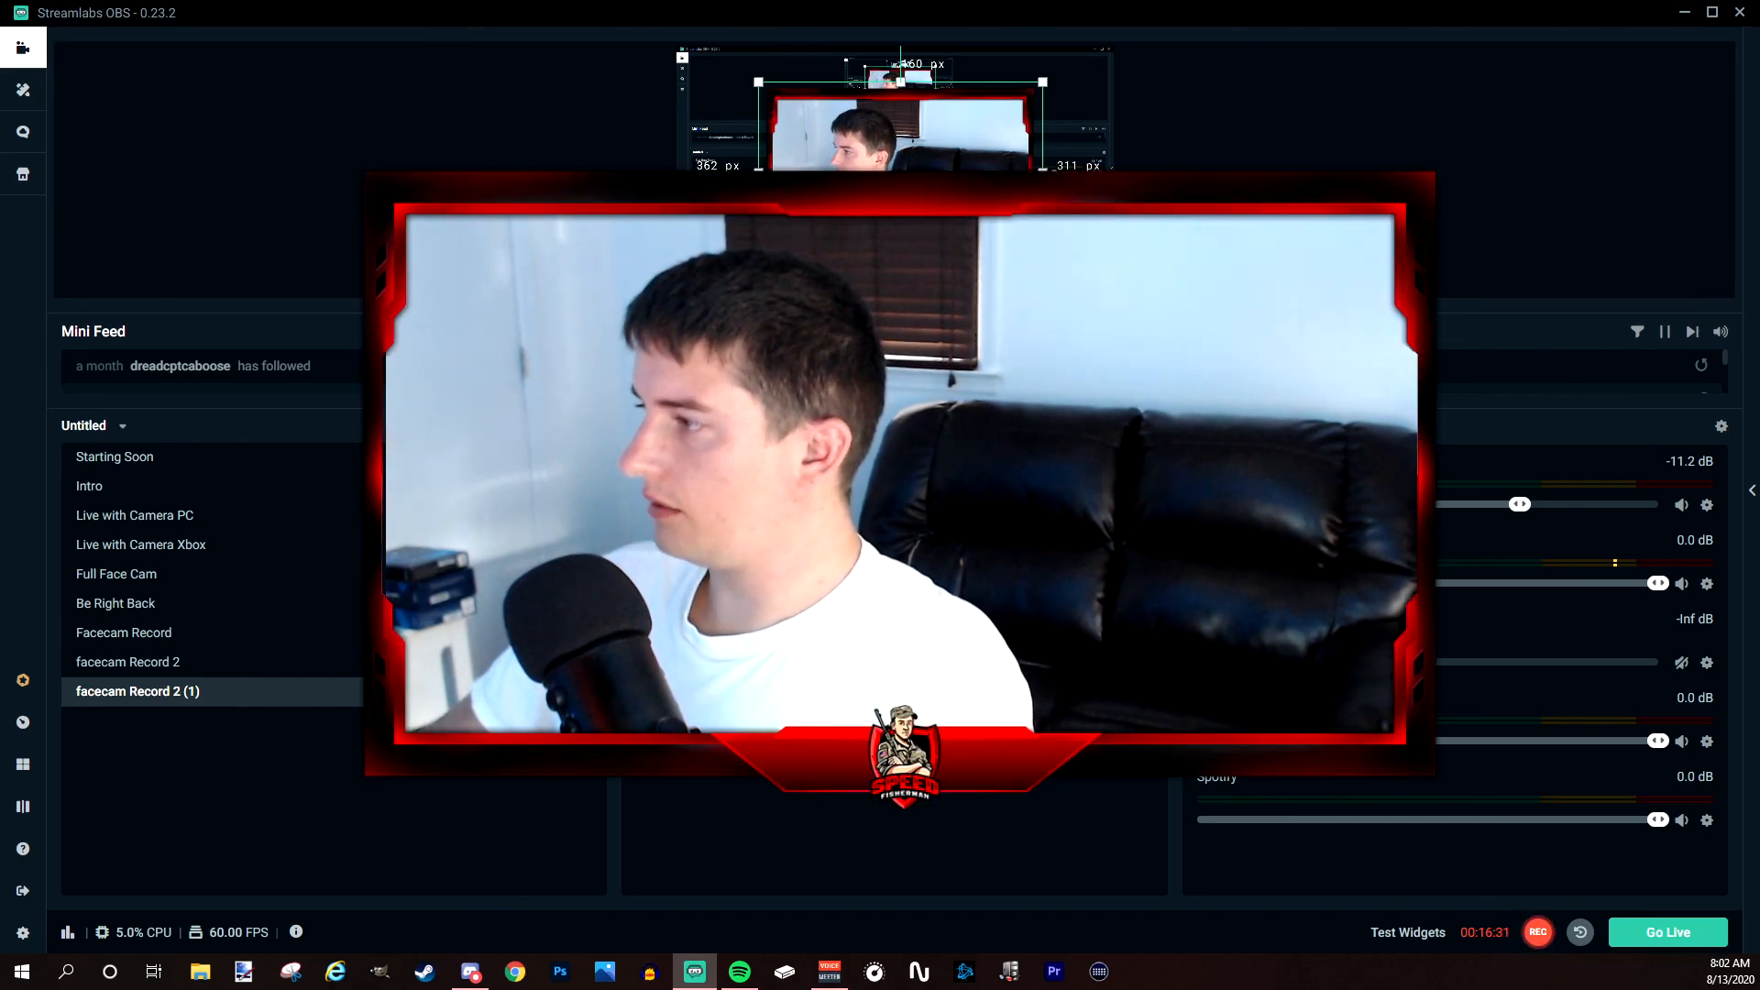
# Select the foldered webcam and overlay together, and move them as a unit slightly left and down in the scene with the folder shown.
pyautogui.keyDown('ctrl'); pyautogui.click(734, 486); pyautogui.keyUp('ctrl')
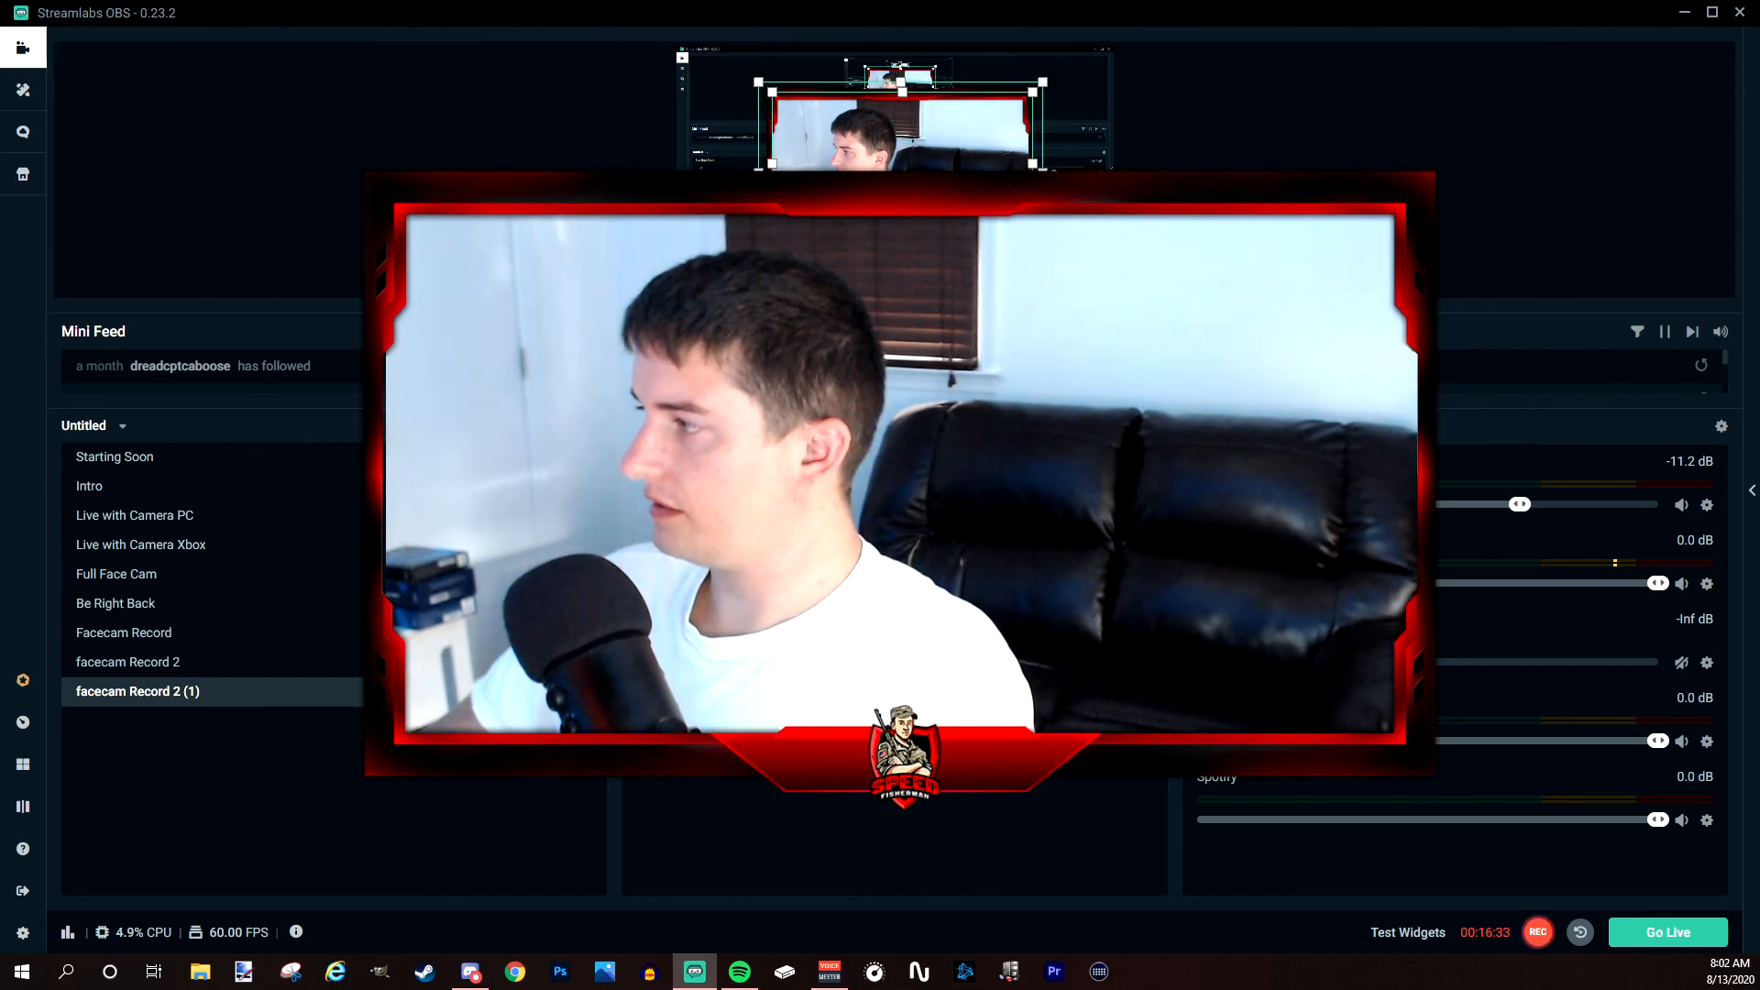
pyautogui.click(1147, 459)
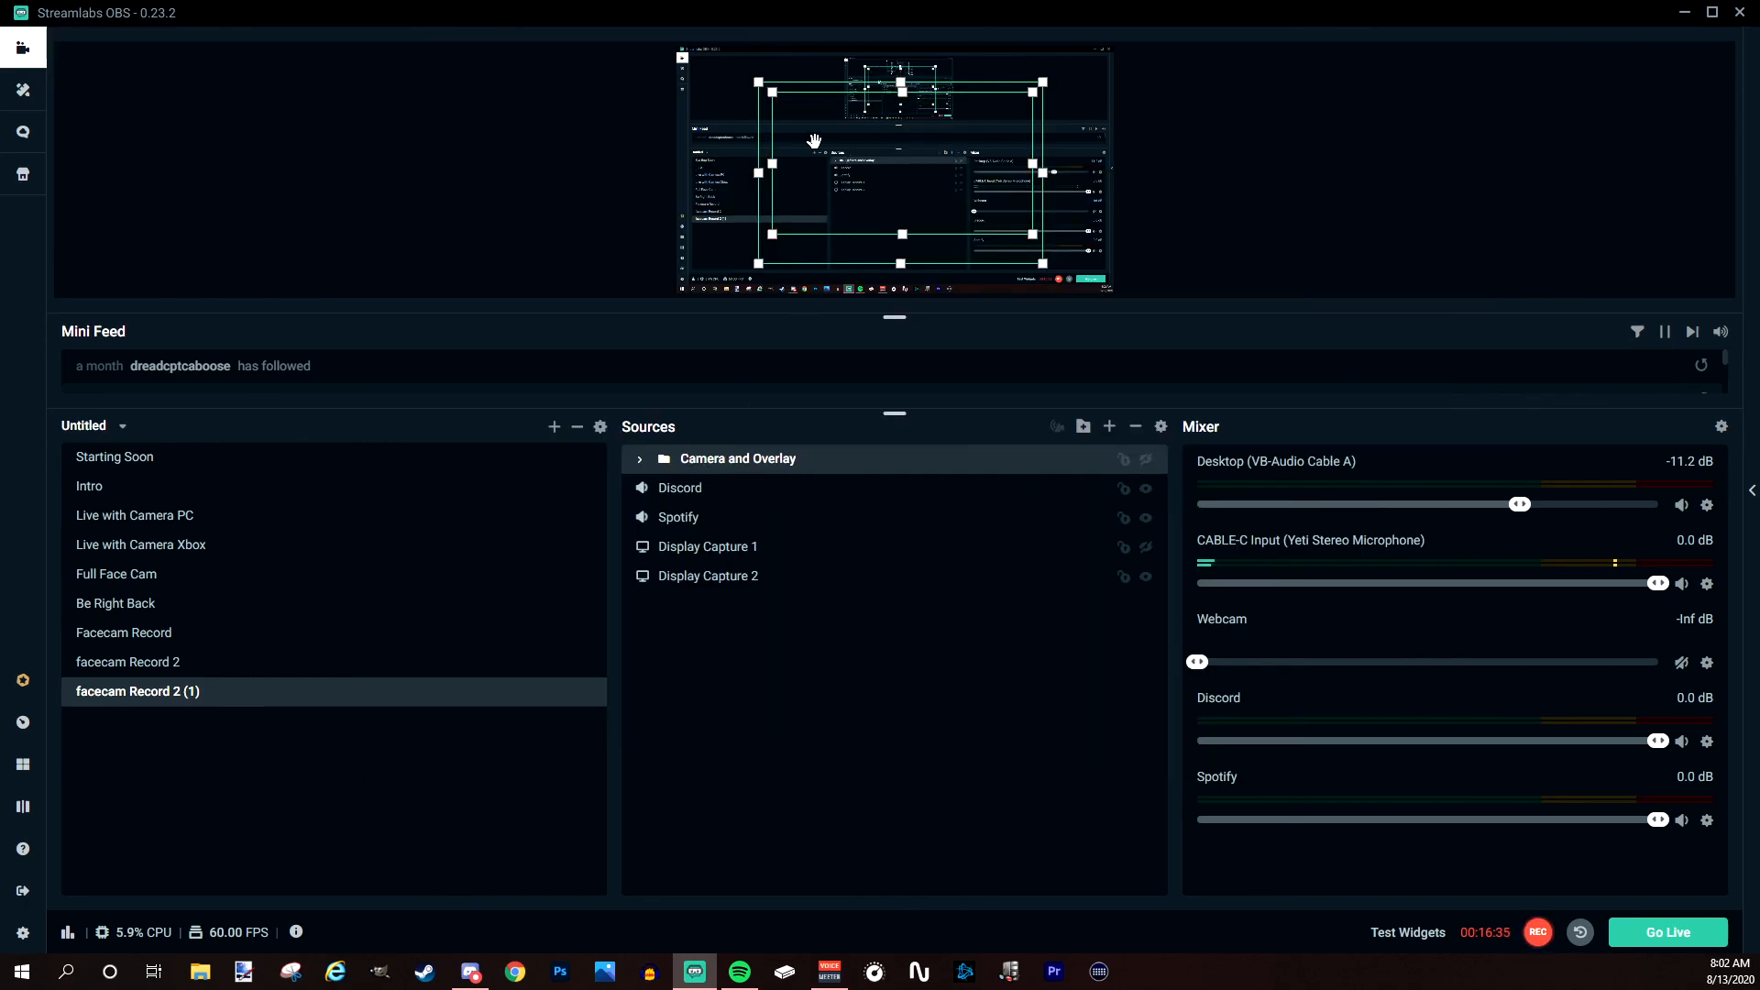
pyautogui.moveTo(880, 183)
pyautogui.mouseDown()
pyautogui.moveTo(813, 185)
pyautogui.moveTo(920, 189)
pyautogui.moveTo(825, 183)
pyautogui.moveTo(885, 185)
pyautogui.moveTo(865, 182)
pyautogui.mouseUp()
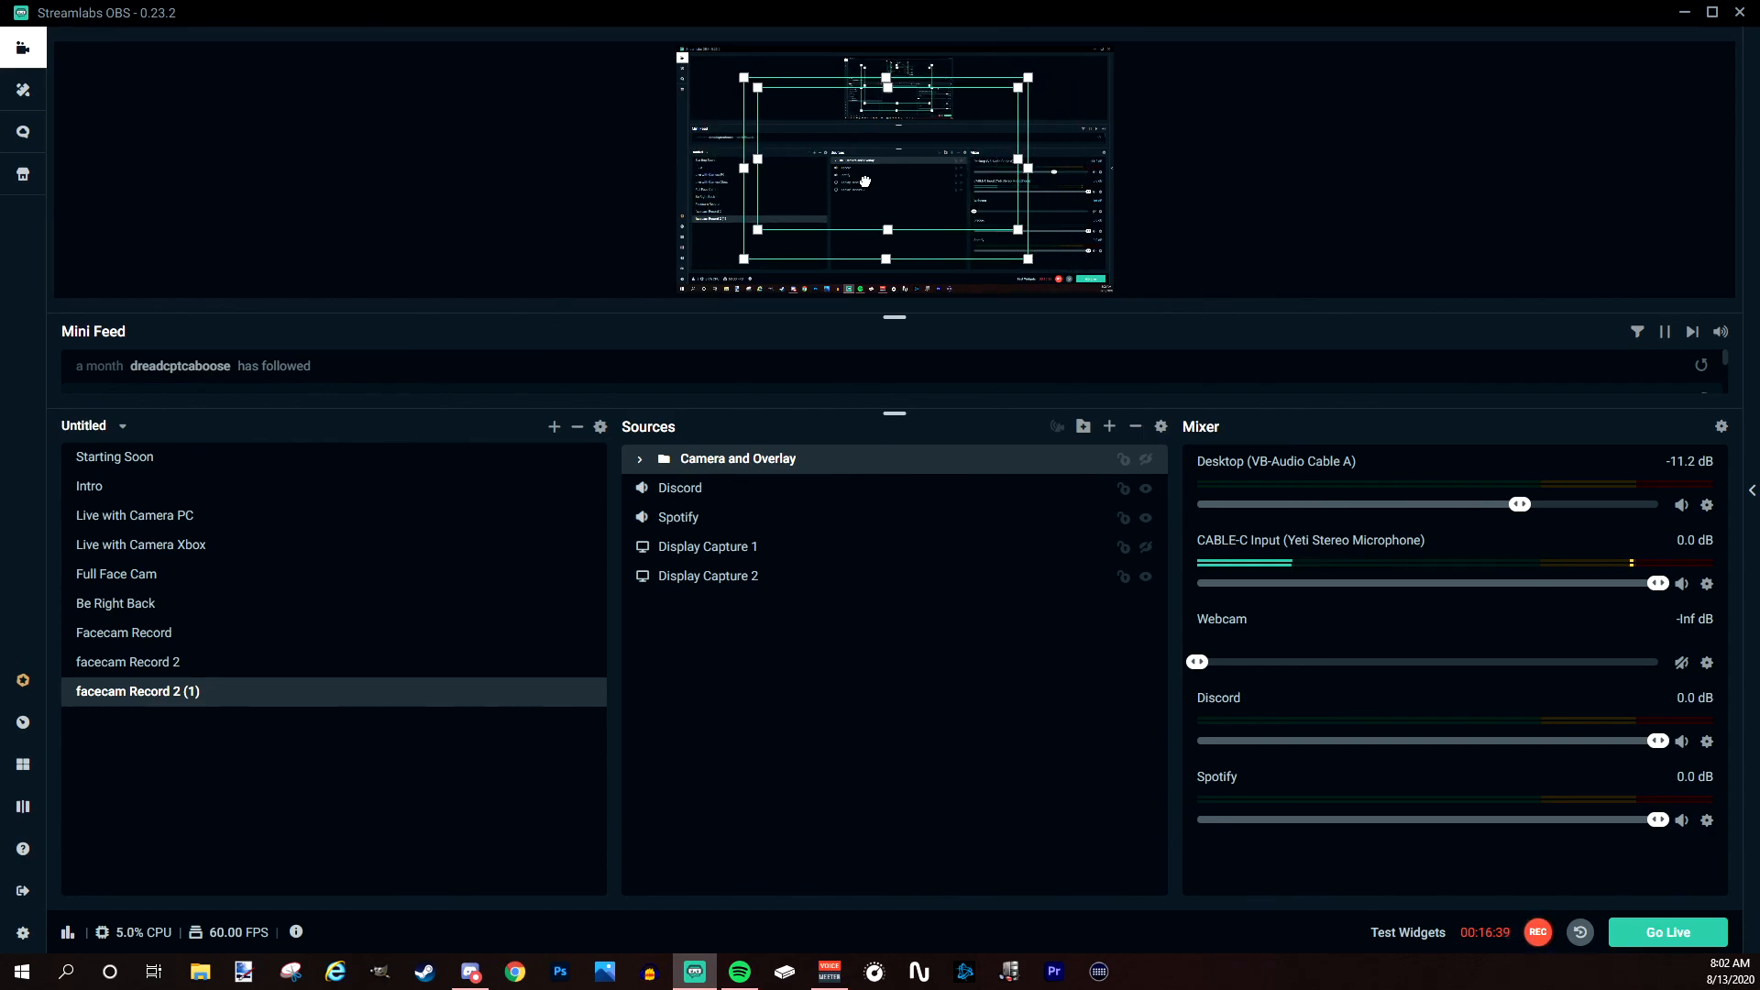
pyautogui.click(1146, 462)
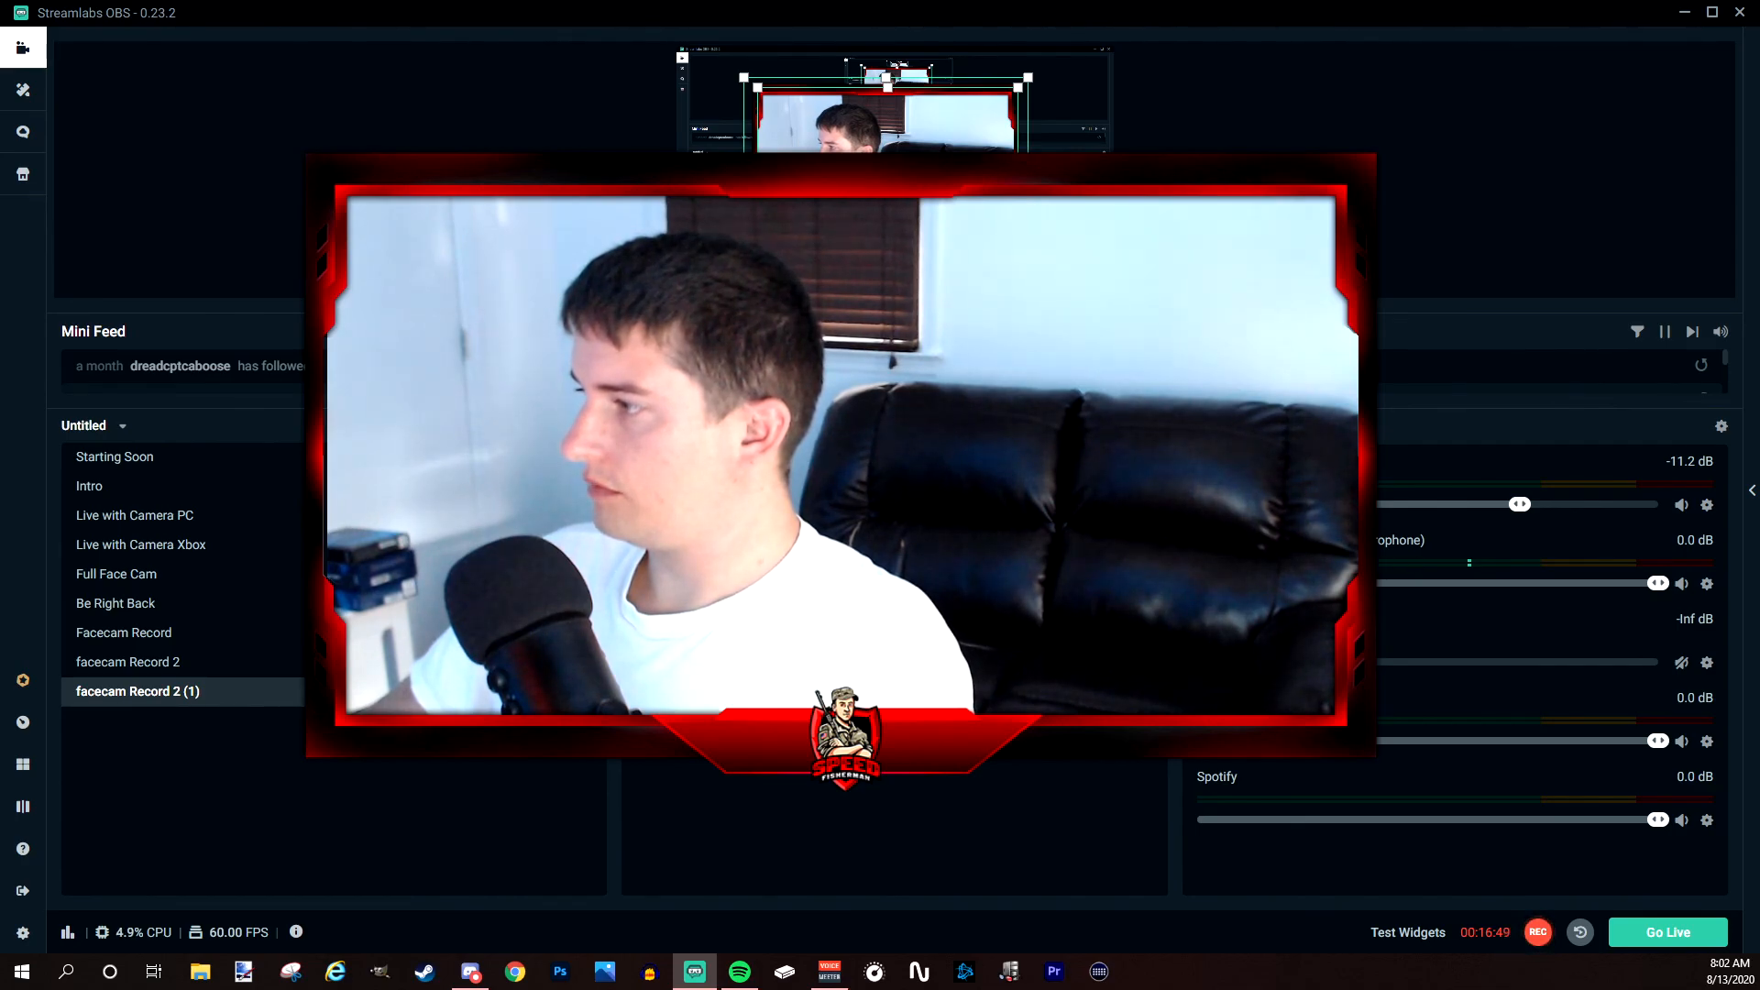
pyautogui.moveTo(857, 185)
pyautogui.mouseDown()
pyautogui.moveTo(1187, 155)
pyautogui.moveTo(1096, 259)
pyautogui.moveTo(800, 143)
pyautogui.moveTo(726, 152)
pyautogui.moveTo(796, 144)
pyautogui.moveTo(857, 192)
pyautogui.moveTo(804, 159)
pyautogui.moveTo(850, 164)
pyautogui.mouseUp()
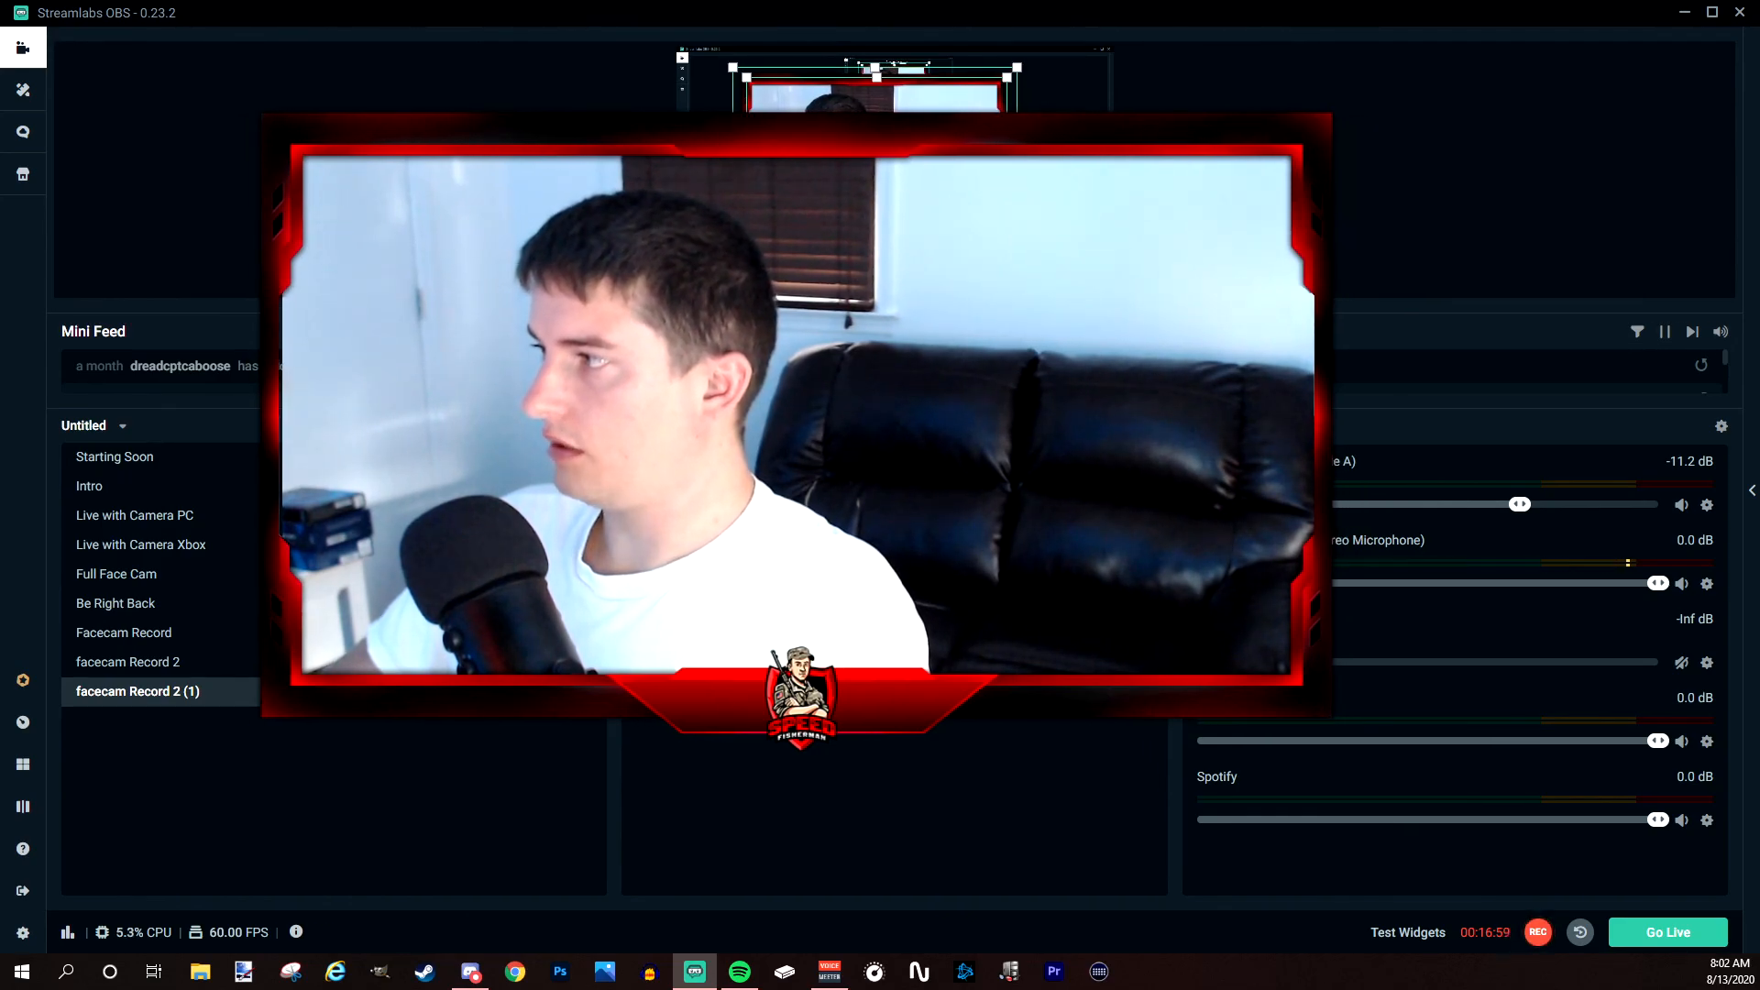
pyautogui.moveTo(876, 150)
pyautogui.mouseDown()
pyautogui.moveTo(908, 163)
pyautogui.moveTo(842, 190)
pyautogui.moveTo(849, 163)
pyautogui.moveTo(834, 163)
pyautogui.moveTo(889, 160)
pyautogui.mouseUp()
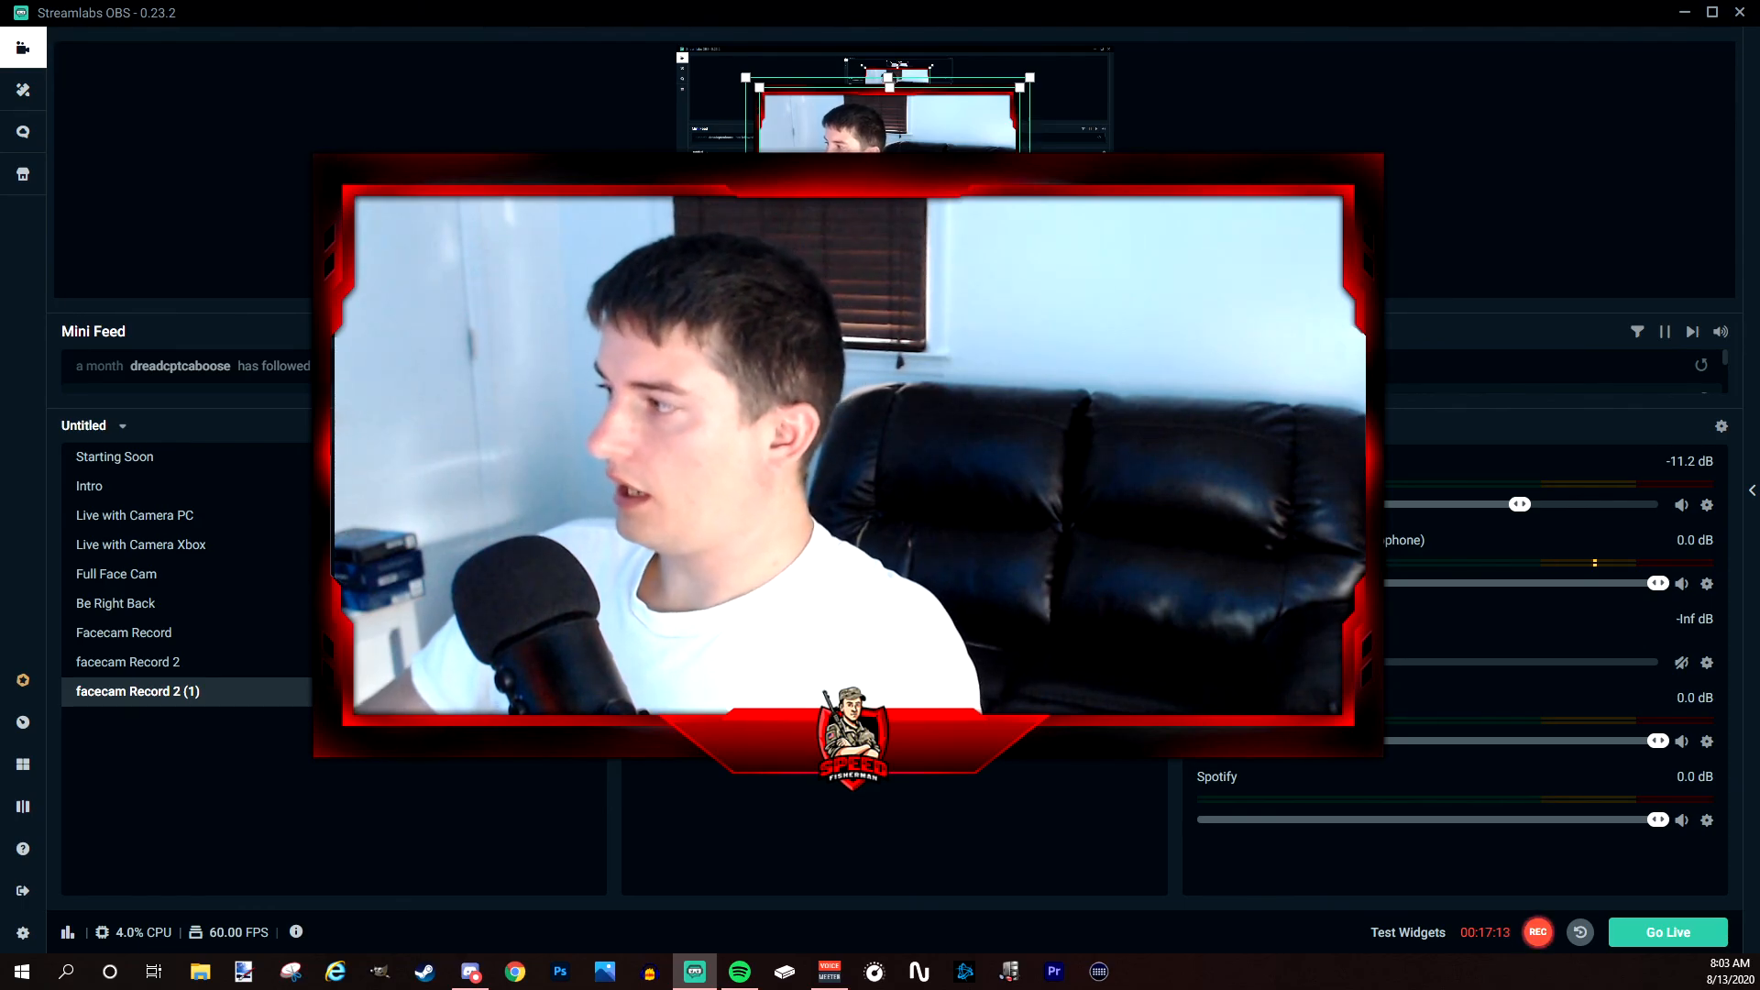
pyautogui.moveTo(831, 171)
pyautogui.mouseDown()
pyautogui.moveTo(767, 188)
pyautogui.moveTo(894, 174)
pyautogui.moveTo(826, 179)
pyautogui.mouseUp()
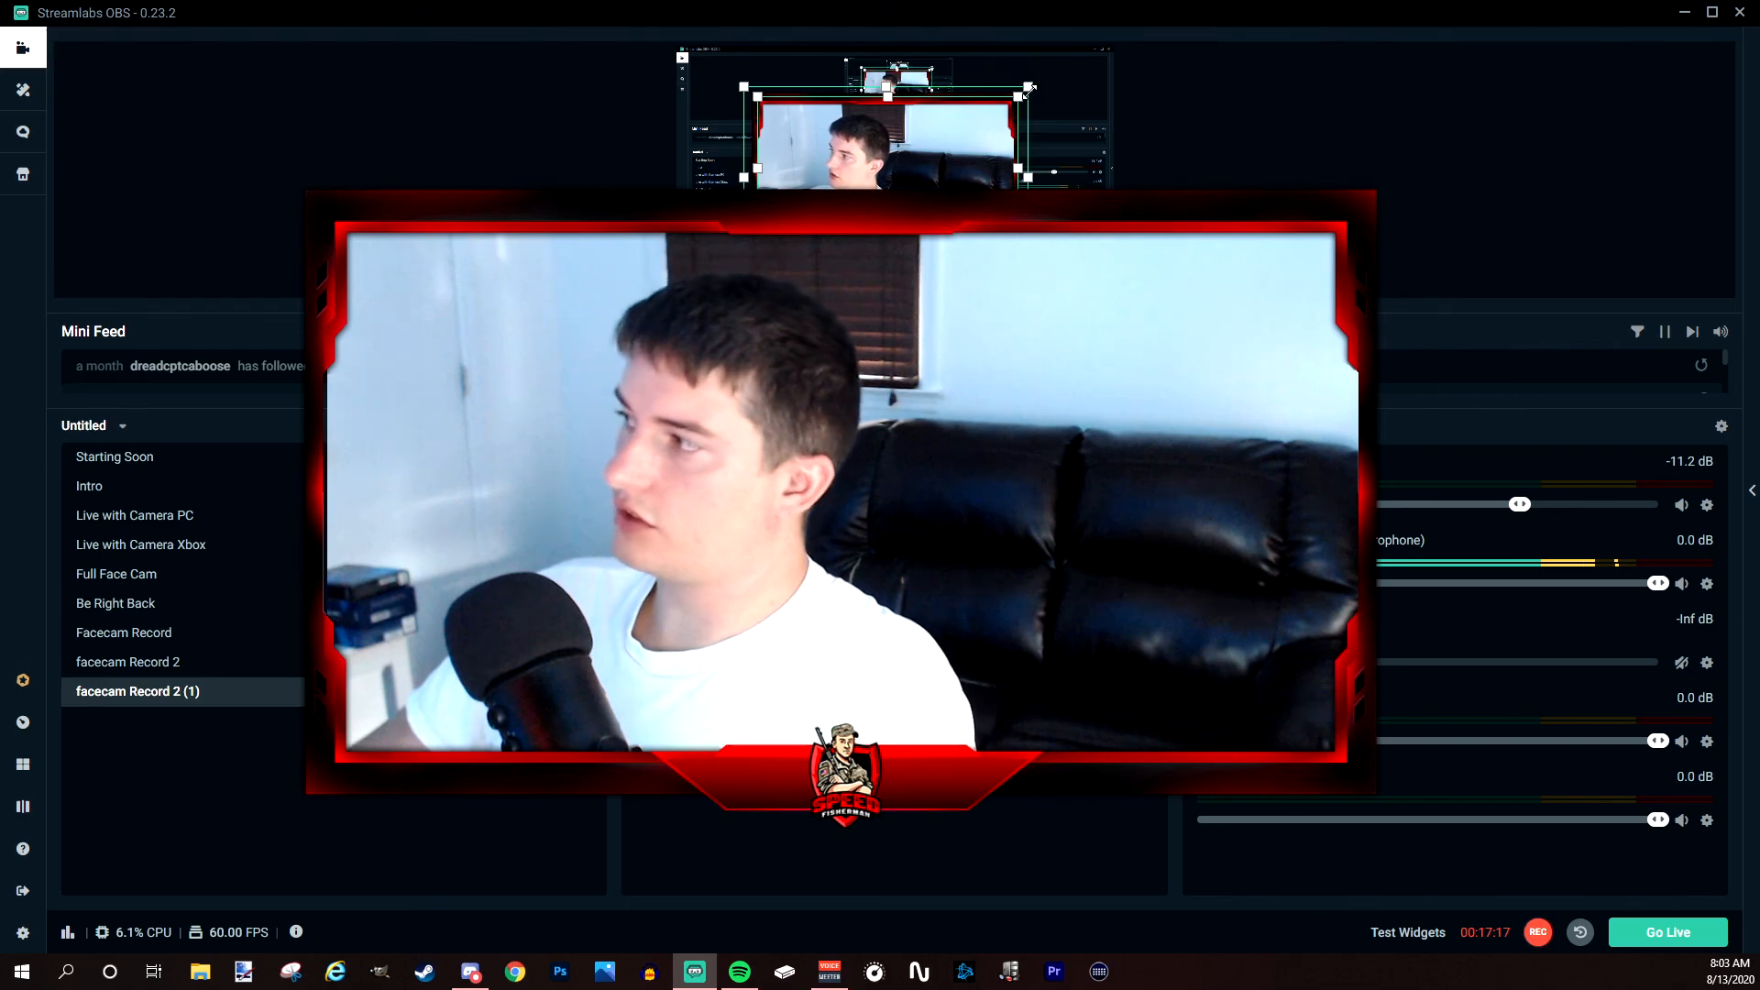